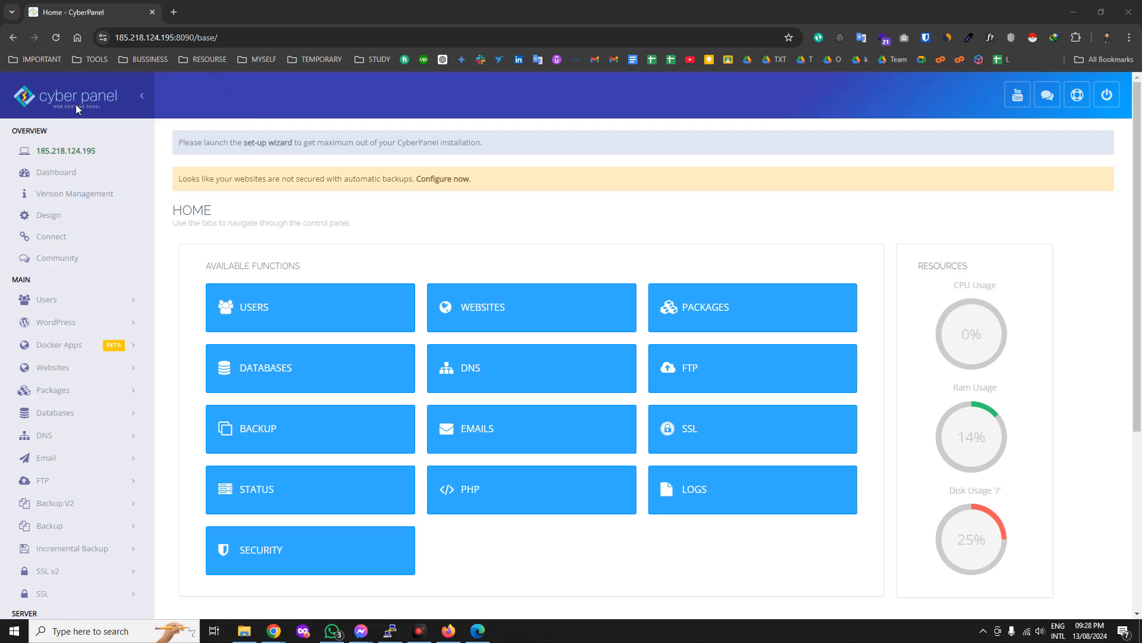
Highlight the server IP and port 8090 in the panel's address bar.
{"action": "left_click", "coordinate": [194, 37]}
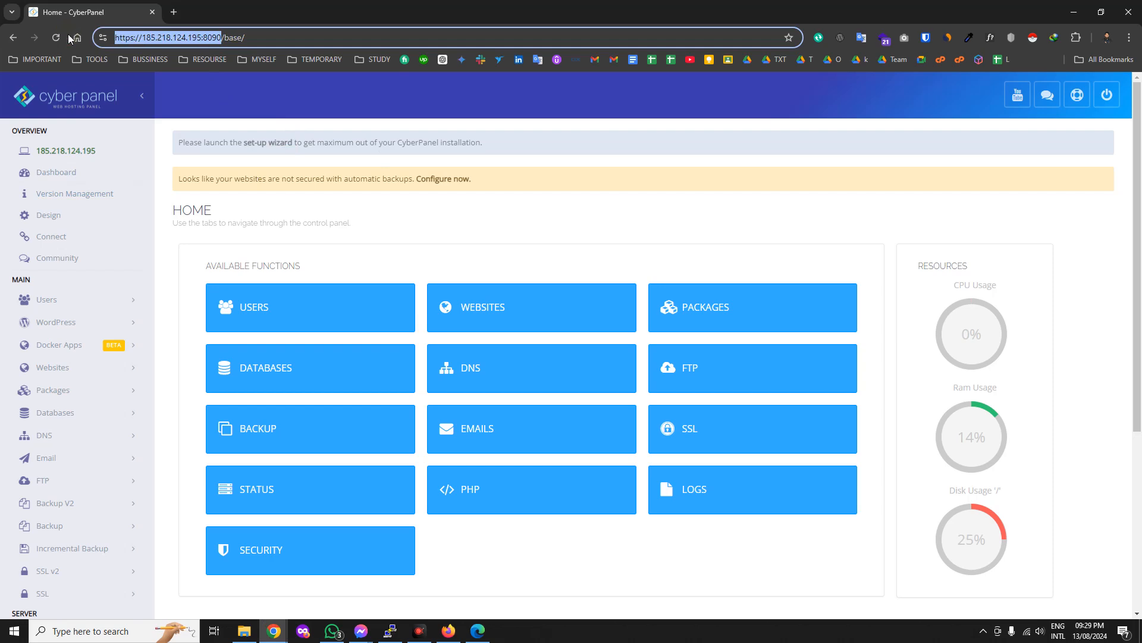
{"action": "left_click", "coordinate": [213, 37]}
{"action": "left_click_drag", "start_coordinate": [218, 43], "coordinate": [106, 36]}
{"action": "double_click", "coordinate": [169, 37]}
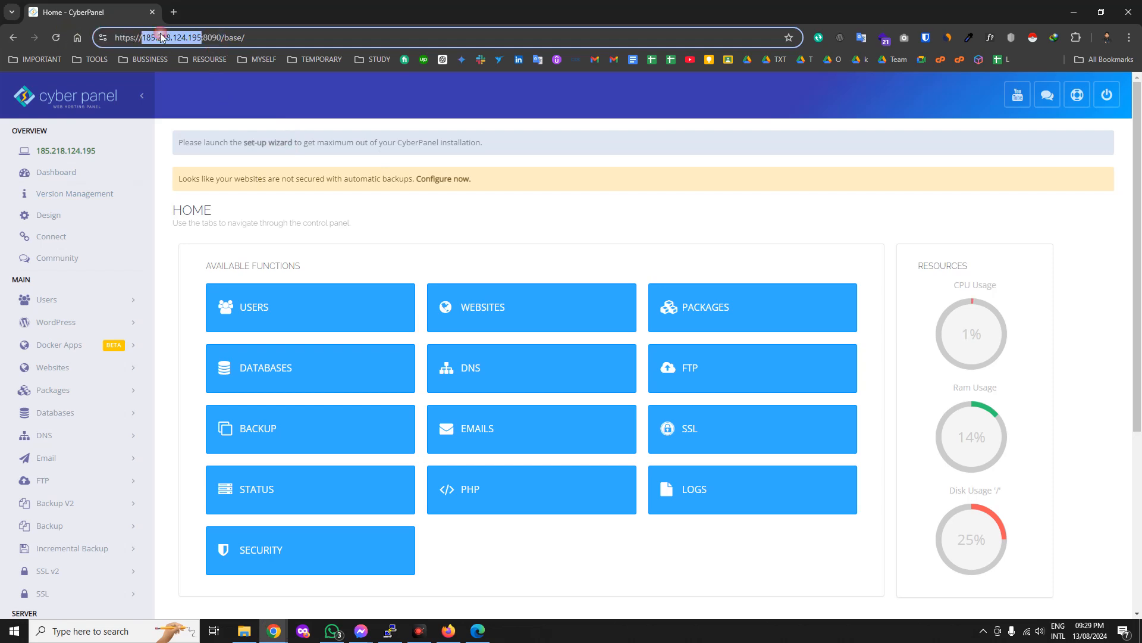
{"action": "left_click", "coordinate": [209, 37]}
{"action": "double_click", "coordinate": [209, 37]}
{"action": "triple_click", "coordinate": [172, 38]}
{"action": "left_click_drag", "start_coordinate": [173, 38], "coordinate": [180, 41]}
{"action": "double_click", "coordinate": [180, 40]}
{"action": "left_click", "coordinate": [207, 38]}
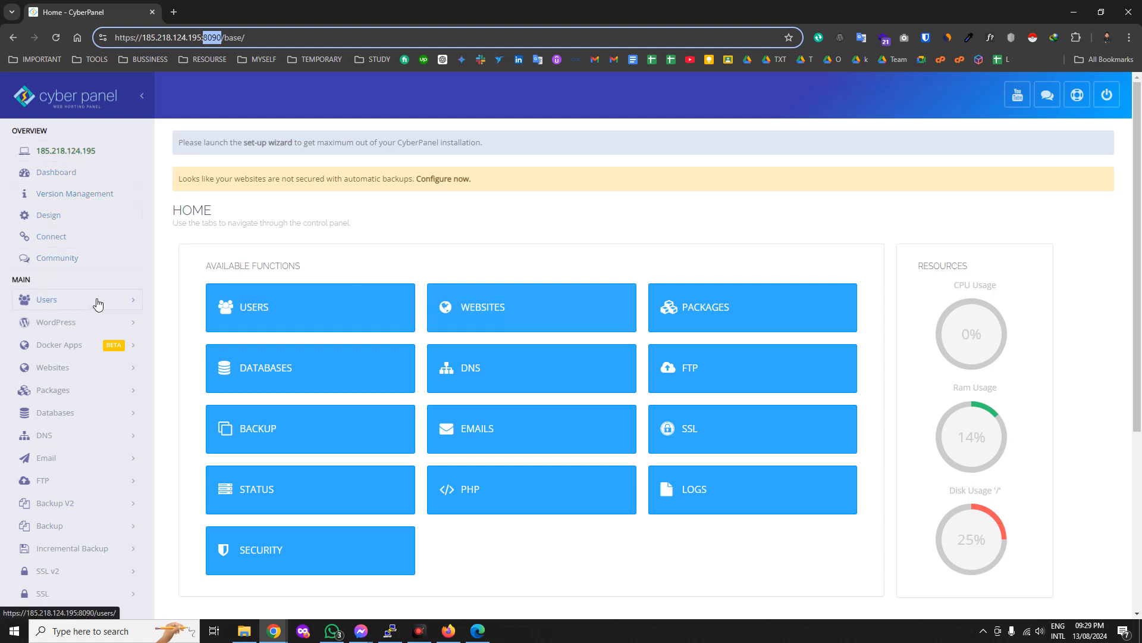
Expand the Users menu in the sidebar to show its user management options.
{"action": "scroll", "coordinate": [36, 285], "scroll_direction": "down", "scroll_amount": 1}
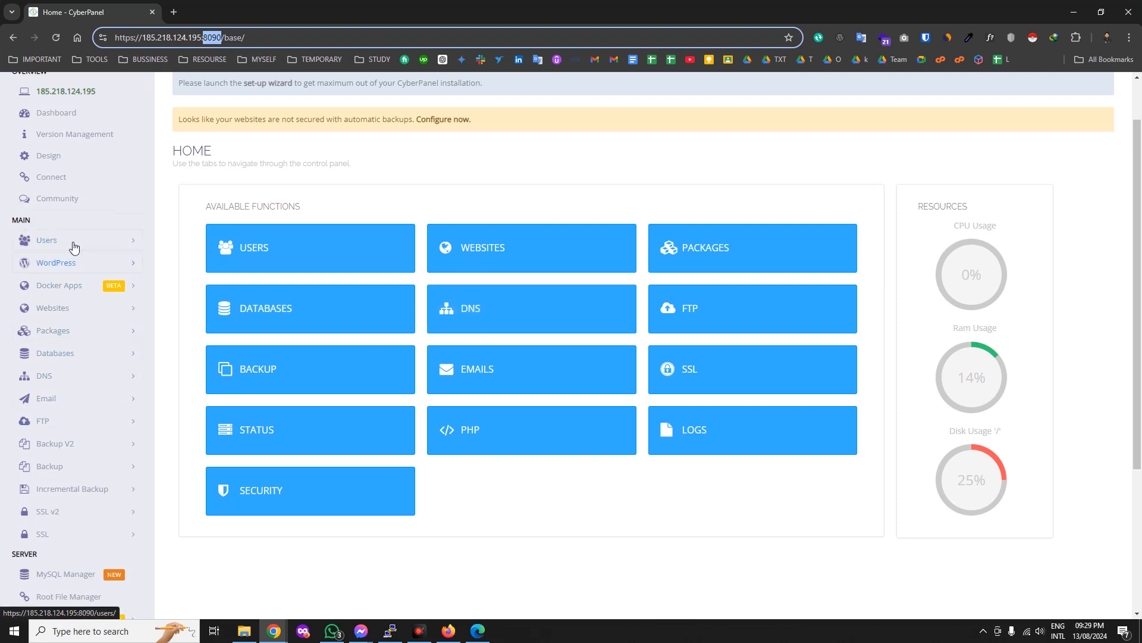
{"action": "left_click", "coordinate": [102, 249]}
{"action": "left_click", "coordinate": [102, 249]}
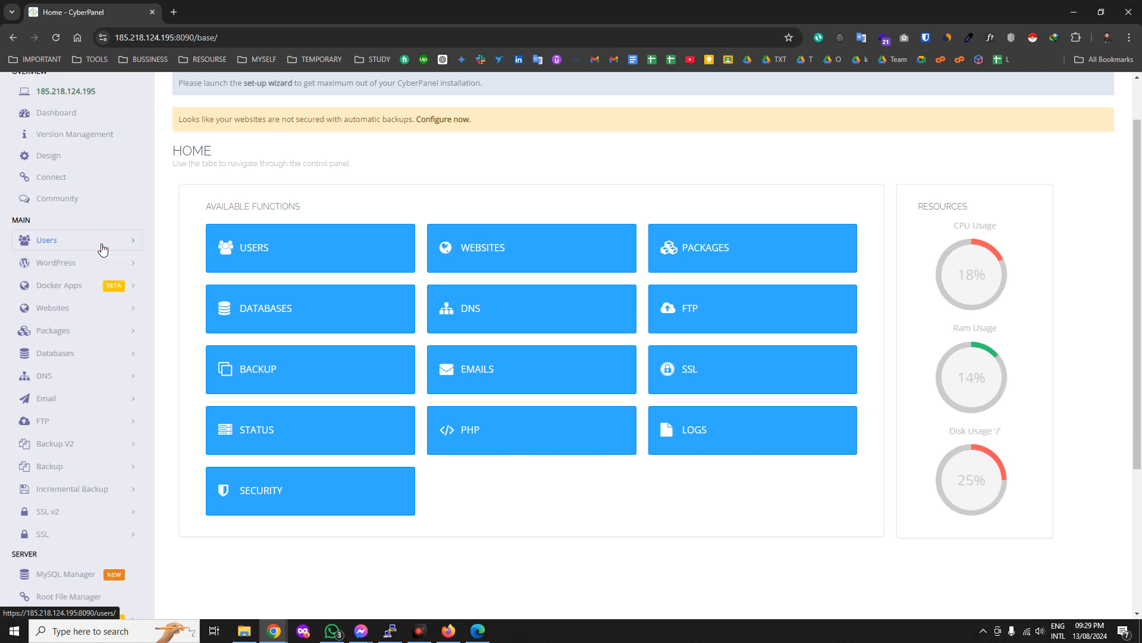
{"action": "left_click", "coordinate": [102, 249]}
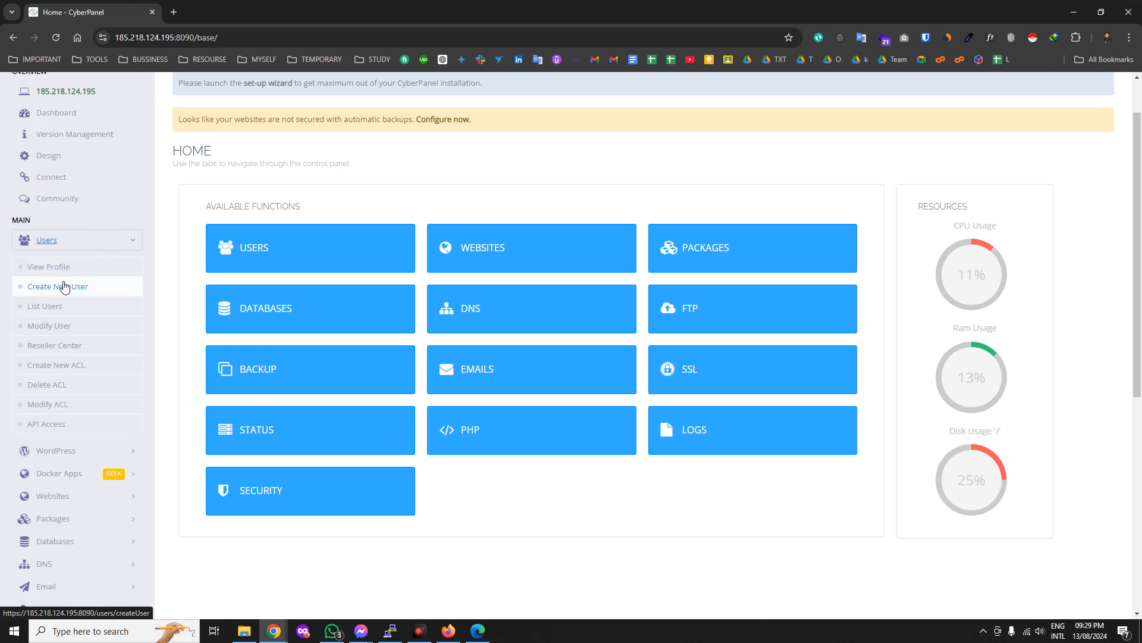
Open the Create New User form and view the Select ACL access level choices.
{"action": "left_click", "coordinate": [58, 291]}
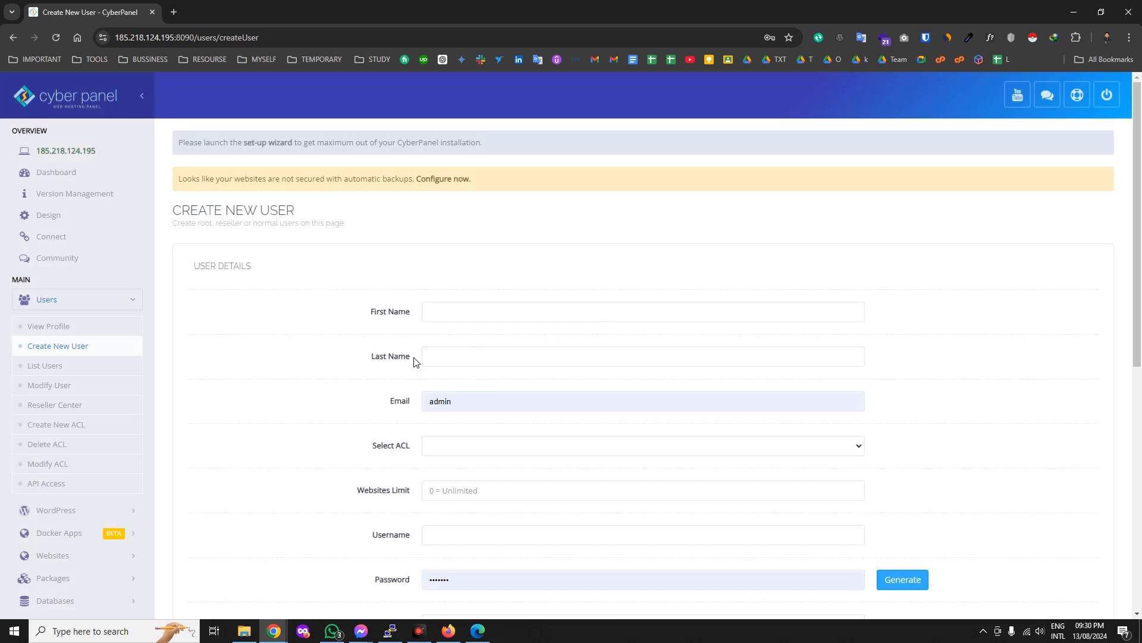
{"action": "left_click", "coordinate": [467, 447]}
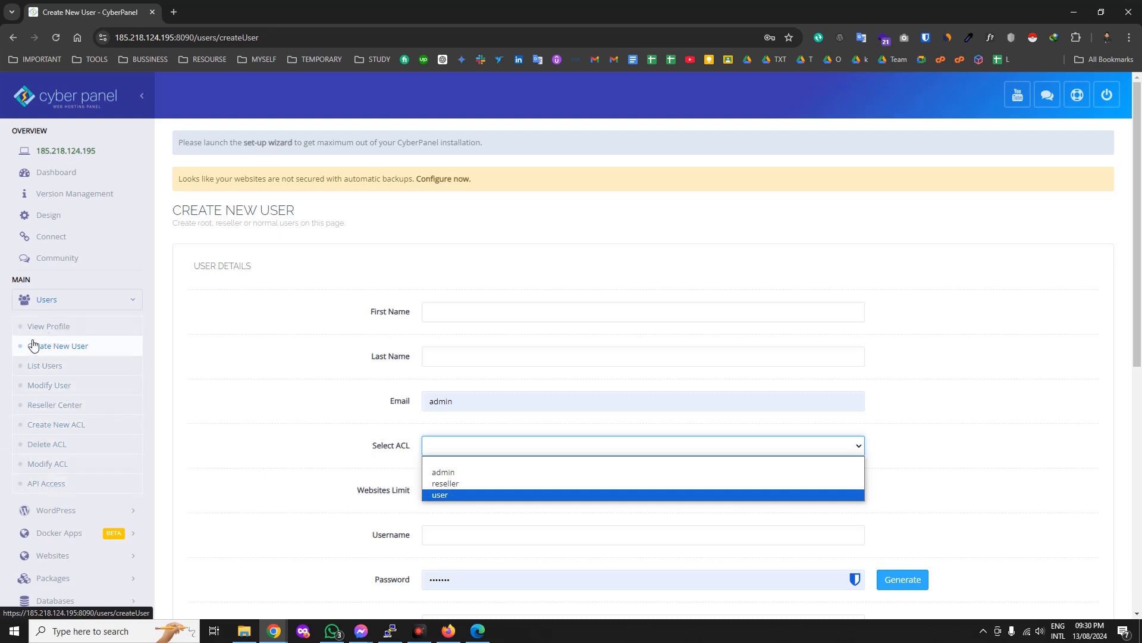
{"action": "left_click", "coordinate": [52, 302]}
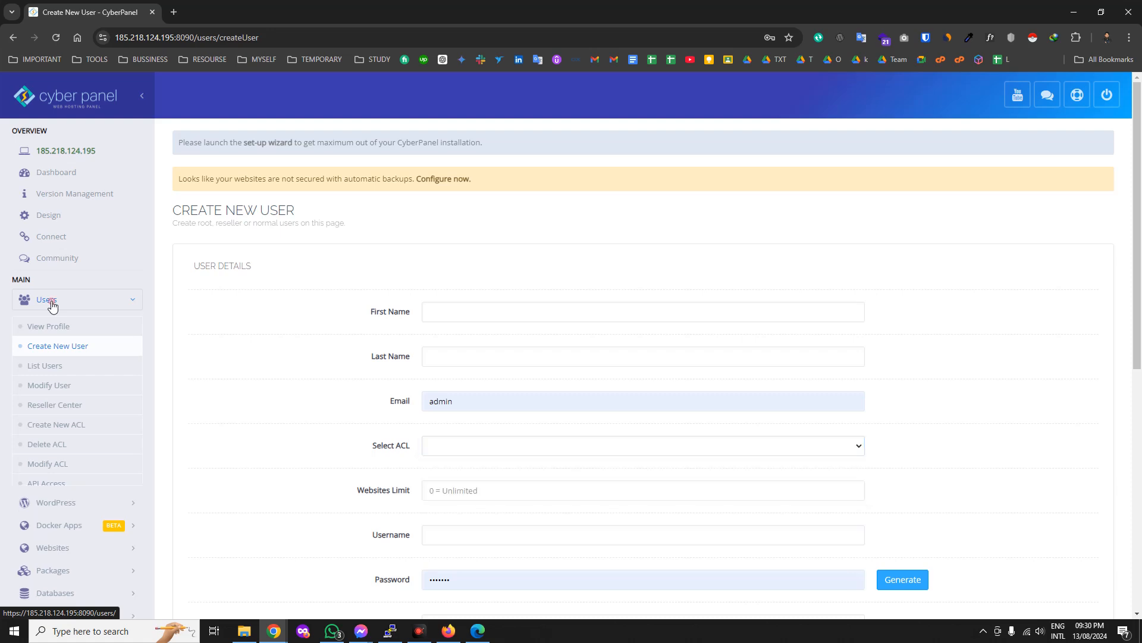
{"action": "left_click", "coordinate": [53, 303]}
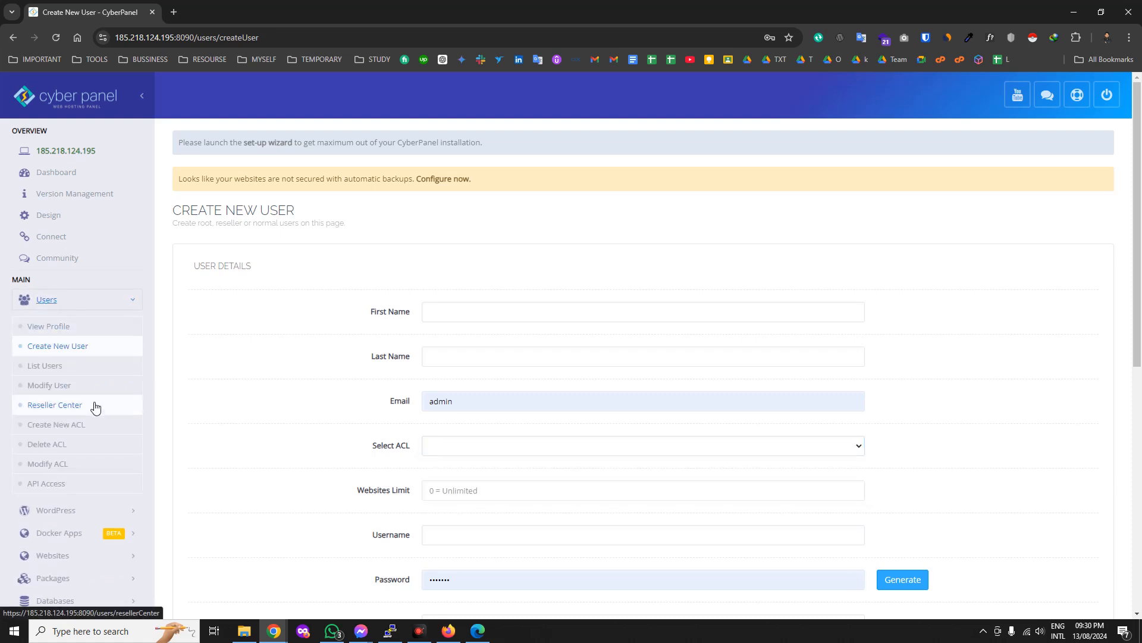
{"action": "scroll", "coordinate": [75, 452], "scroll_direction": "down", "scroll_amount": 1}
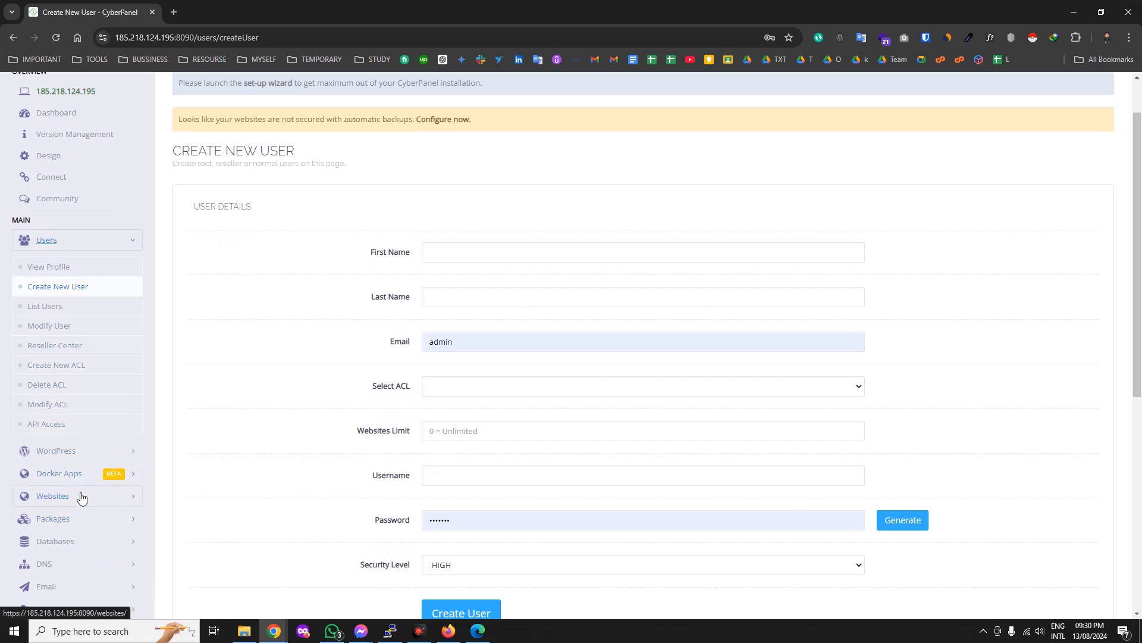
Expand WordPress, Docker Apps, then Websites in the sidebar, and open List Websites.
{"action": "left_click", "coordinate": [81, 497]}
{"action": "left_click", "coordinate": [57, 267]}
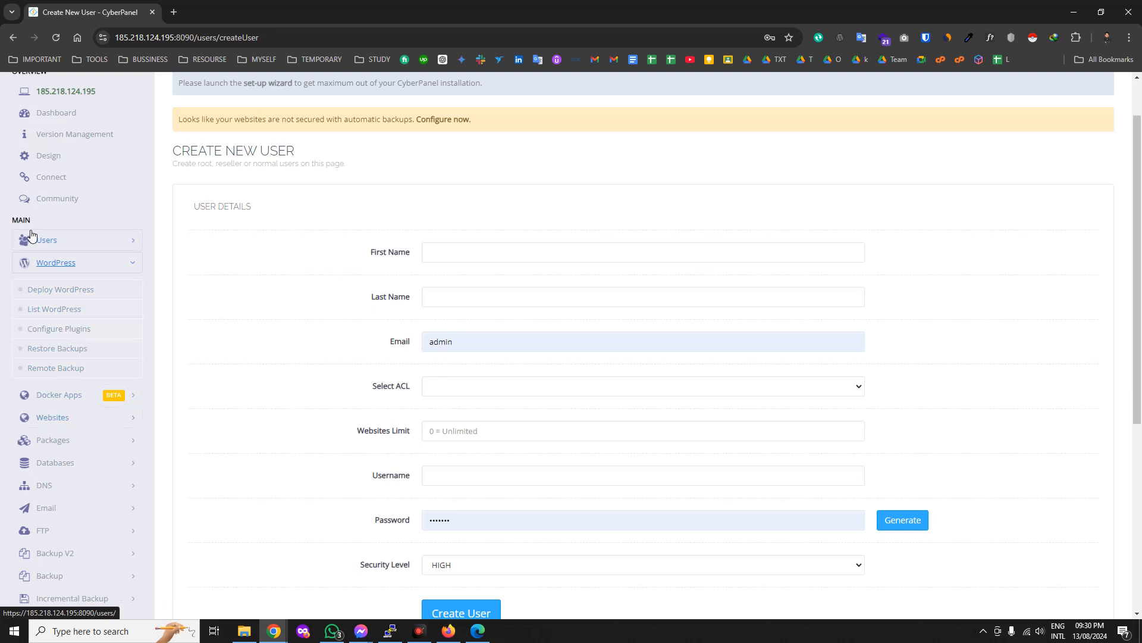
{"action": "left_click", "coordinate": [89, 265]}
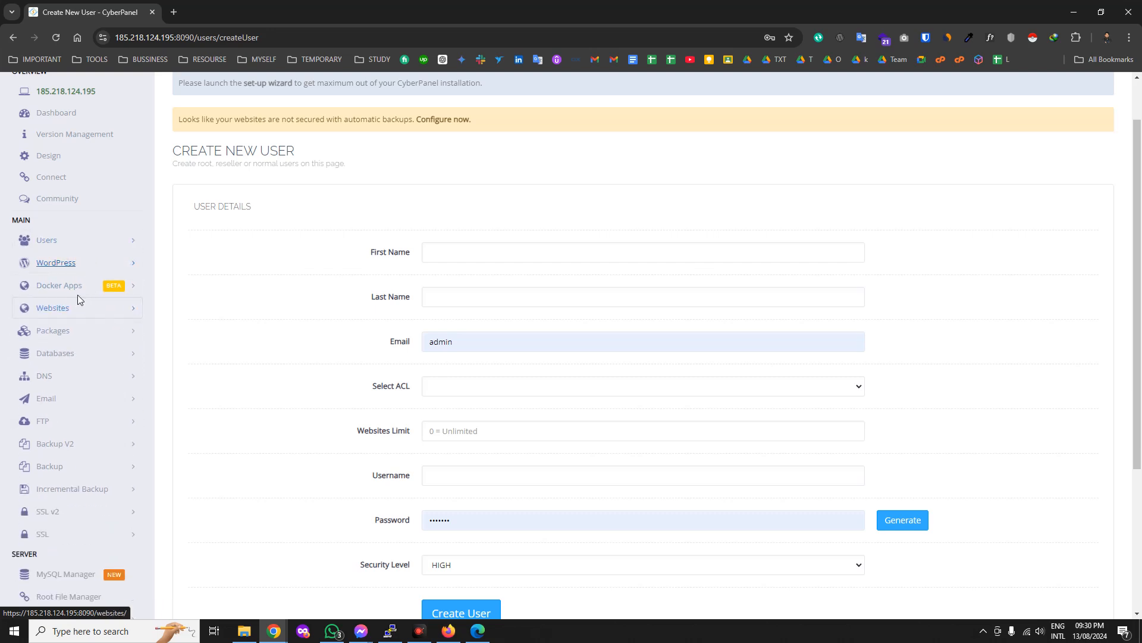
{"action": "left_click", "coordinate": [76, 291]}
{"action": "left_click", "coordinate": [77, 291]}
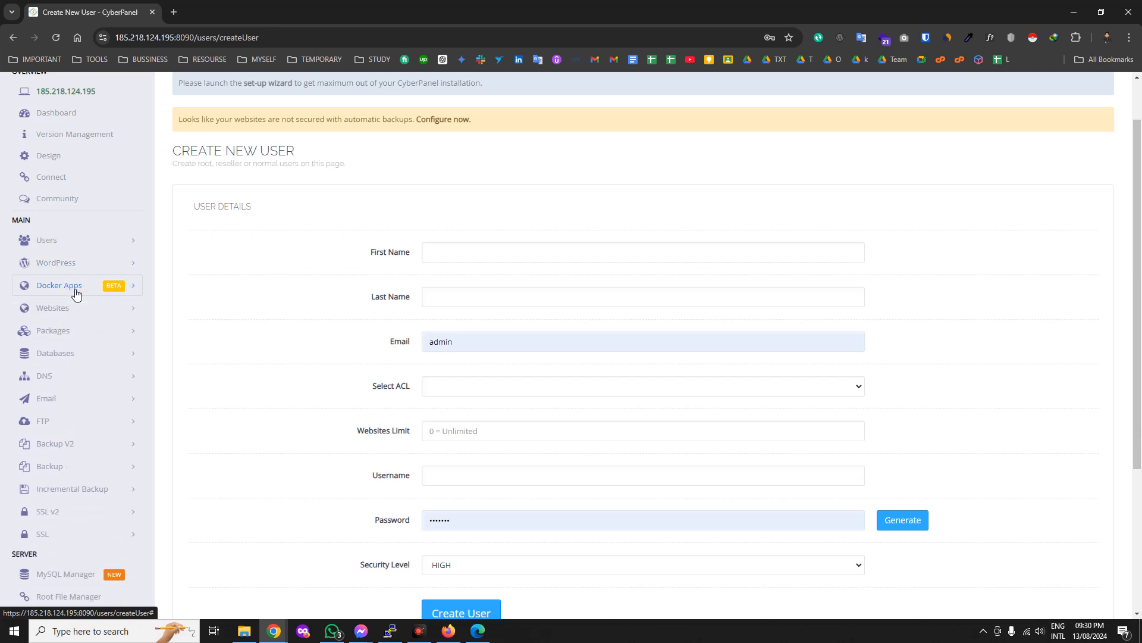
{"action": "left_click", "coordinate": [83, 309]}
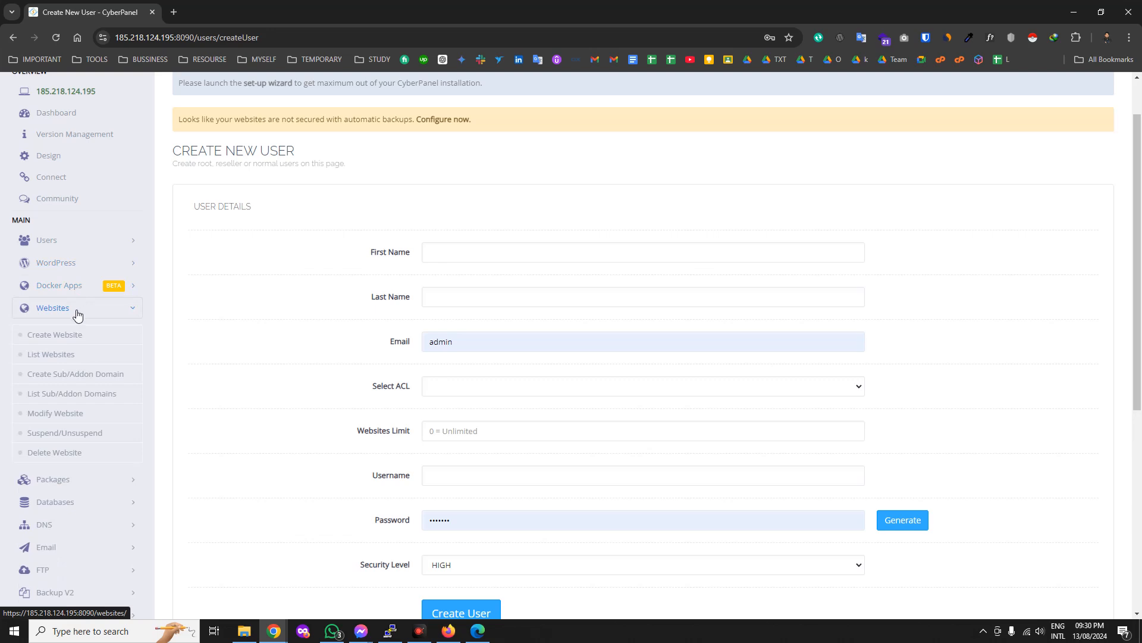
{"action": "left_click", "coordinate": [45, 355]}
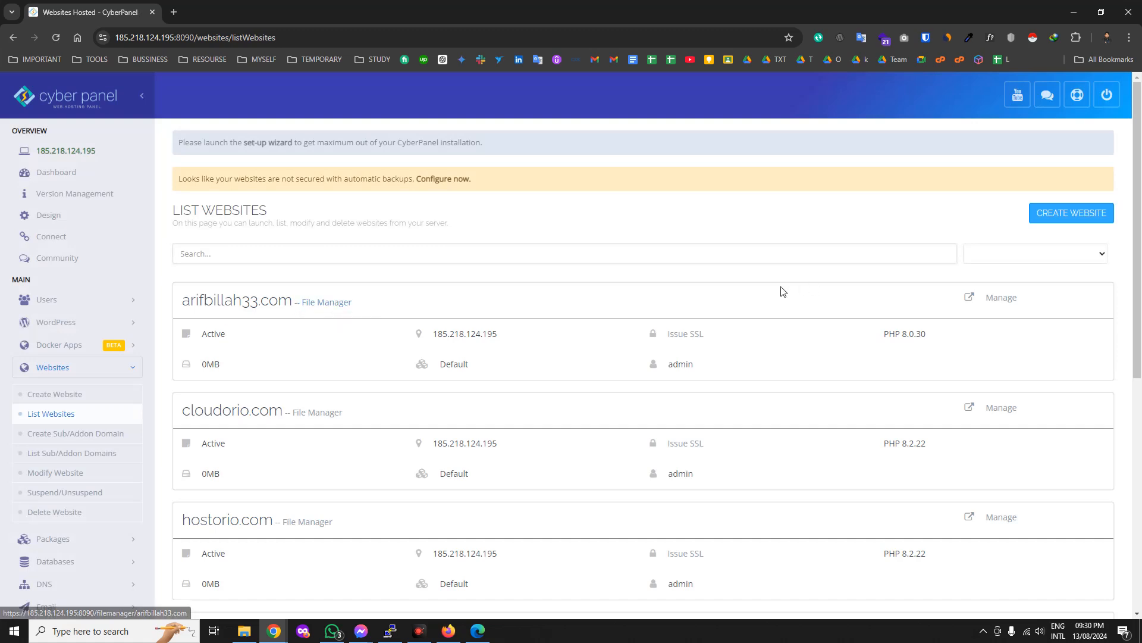
Scroll through the hosted website cards, then go to Websites > Create Website.
{"action": "scroll", "coordinate": [324, 377], "scroll_direction": "down", "scroll_amount": 2}
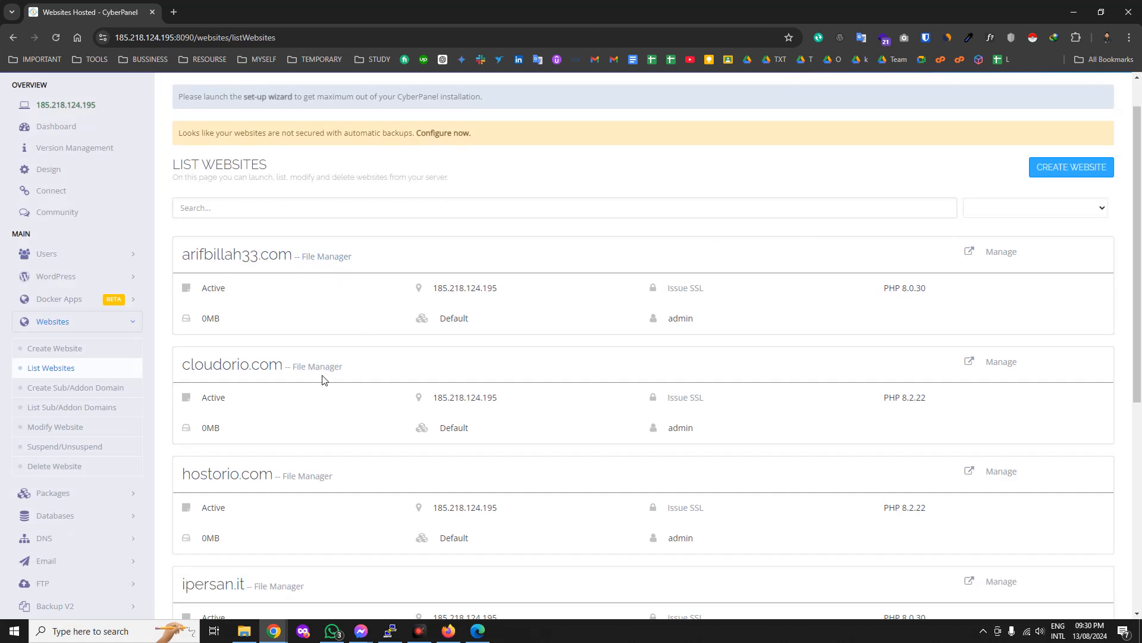
{"action": "scroll", "coordinate": [355, 381], "scroll_direction": "up", "scroll_amount": 1}
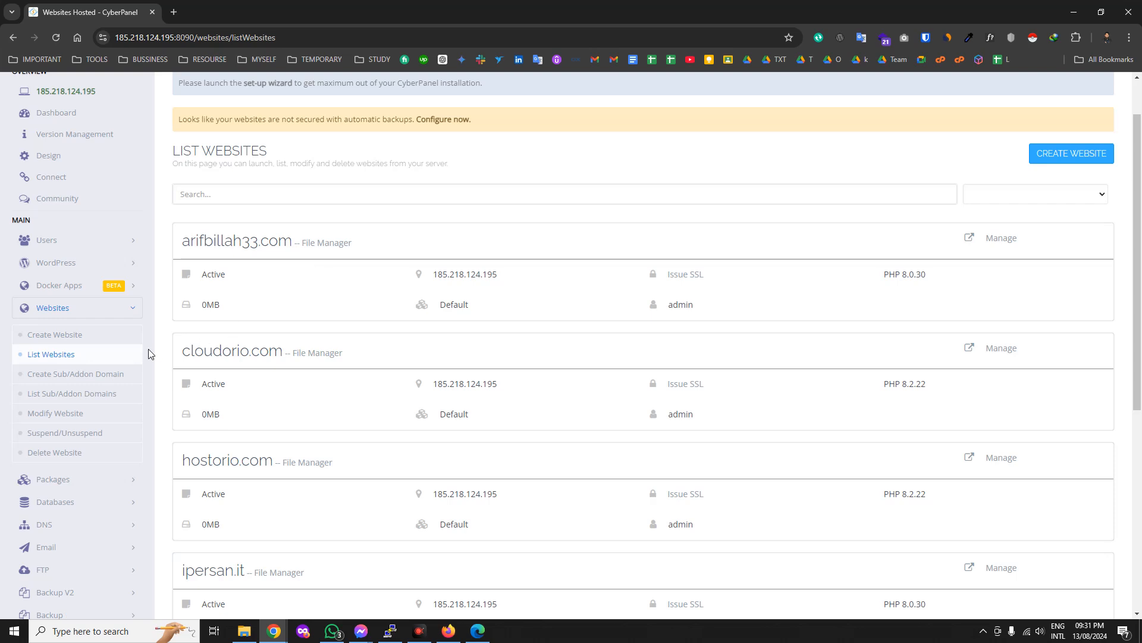
{"action": "scroll", "coordinate": [241, 391], "scroll_direction": "down", "scroll_amount": 1}
{"action": "scroll", "coordinate": [241, 390], "scroll_direction": "down", "scroll_amount": 2}
{"action": "scroll", "coordinate": [252, 206], "scroll_direction": "up", "scroll_amount": 1}
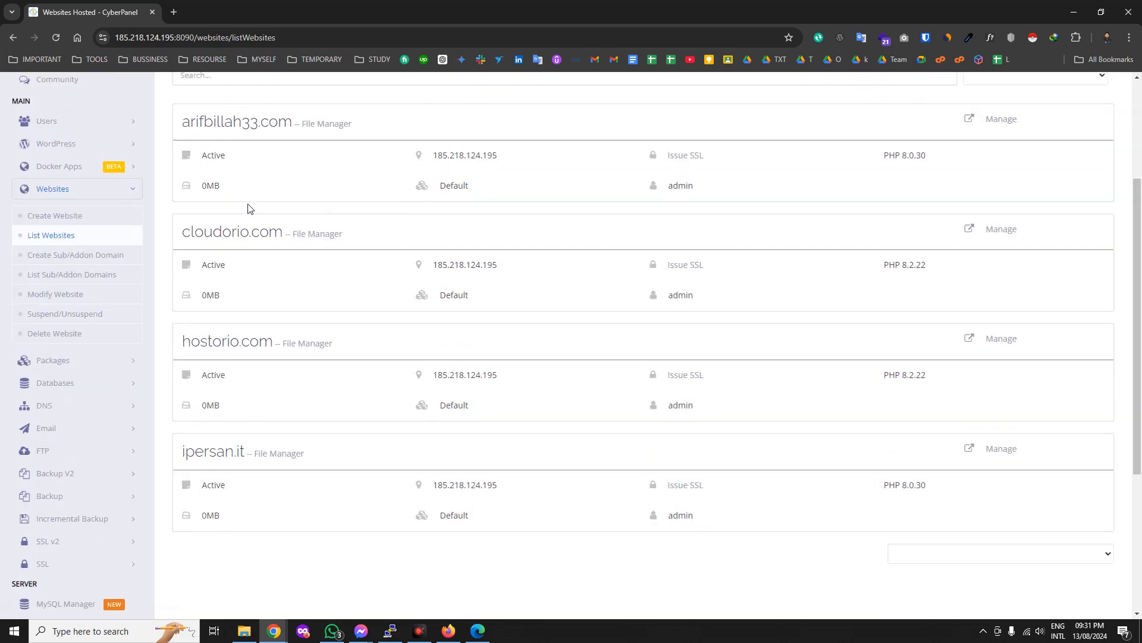
{"action": "left_click", "coordinate": [57, 215]}
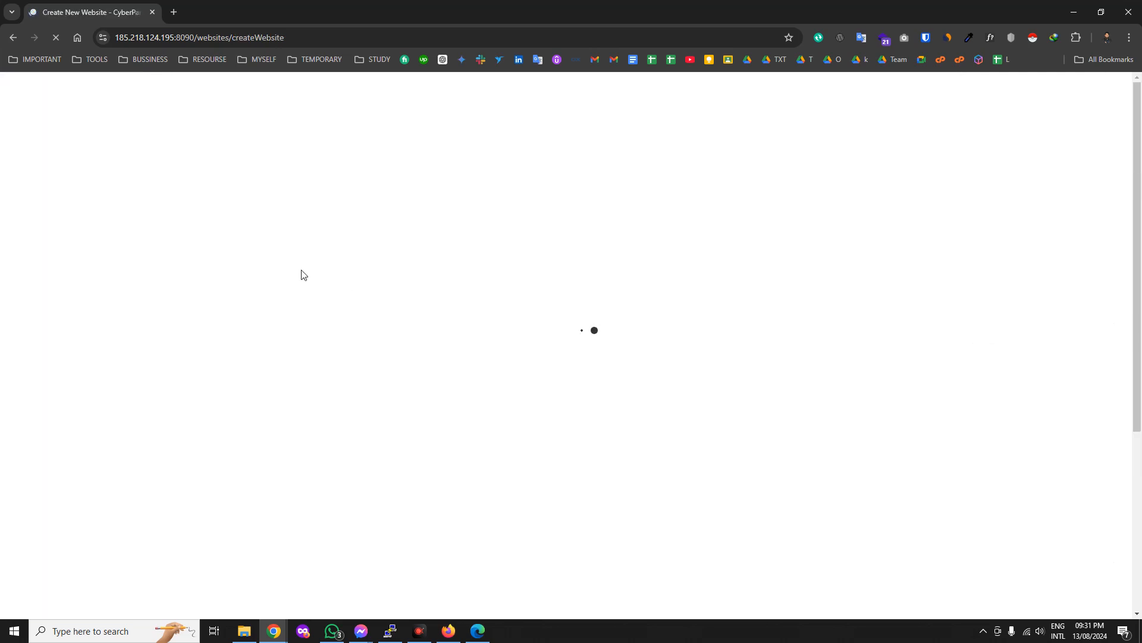
Choose the Default package and admin owner, and enter the domain arifbillah.com.
{"action": "left_click", "coordinate": [497, 313]}
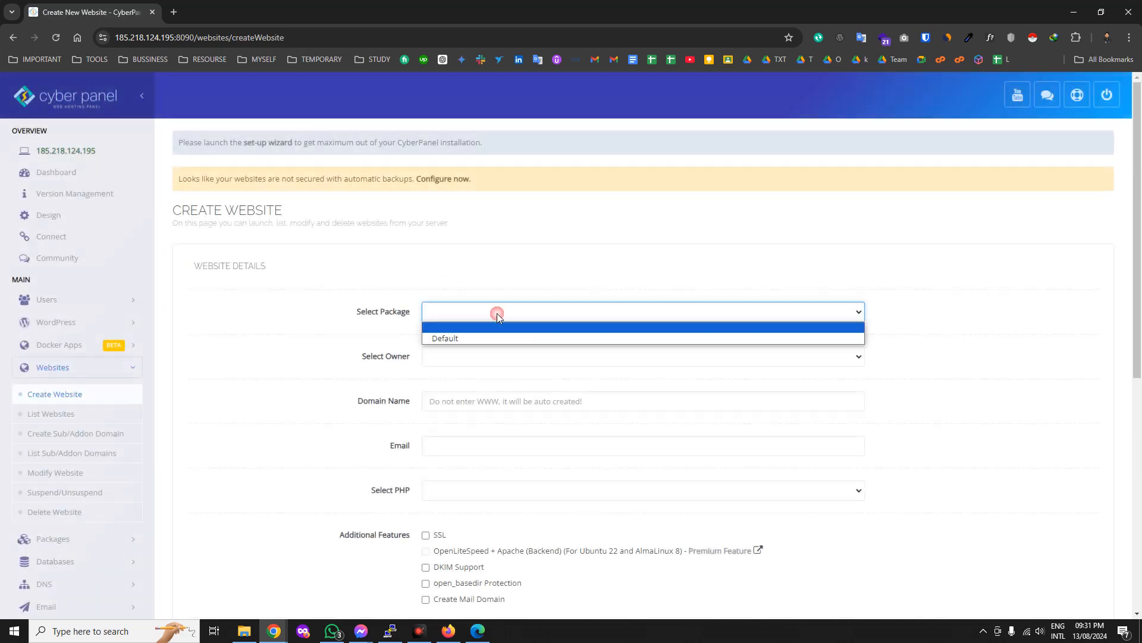
{"action": "left_click", "coordinate": [459, 337]}
{"action": "left_click", "coordinate": [456, 352]}
{"action": "left_click", "coordinate": [457, 384]}
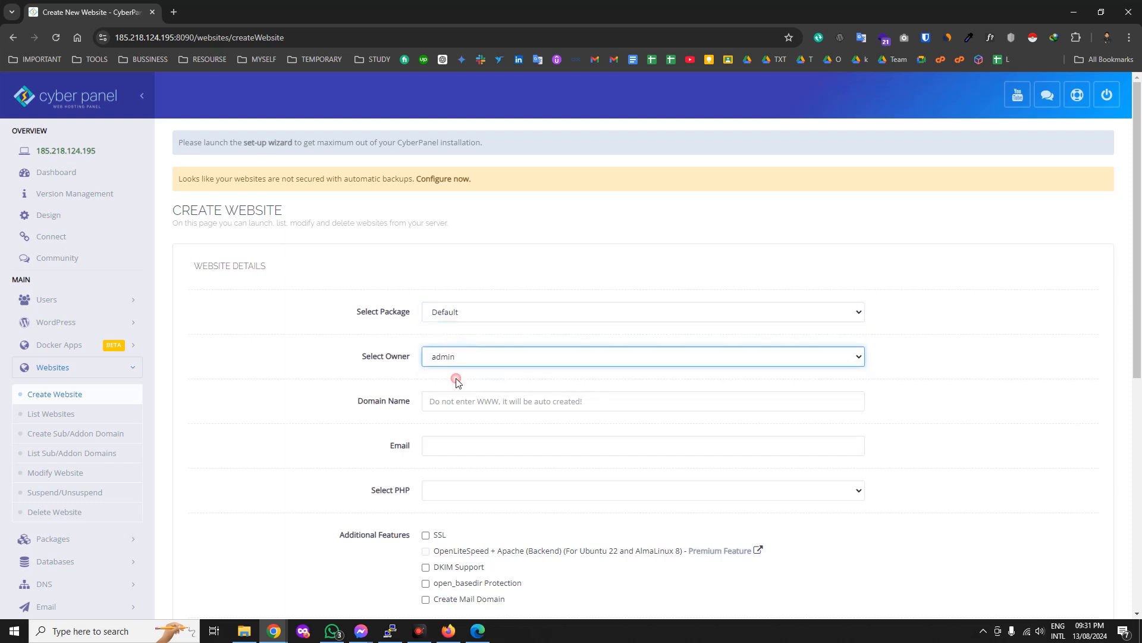
{"action": "left_click", "coordinate": [457, 409]}
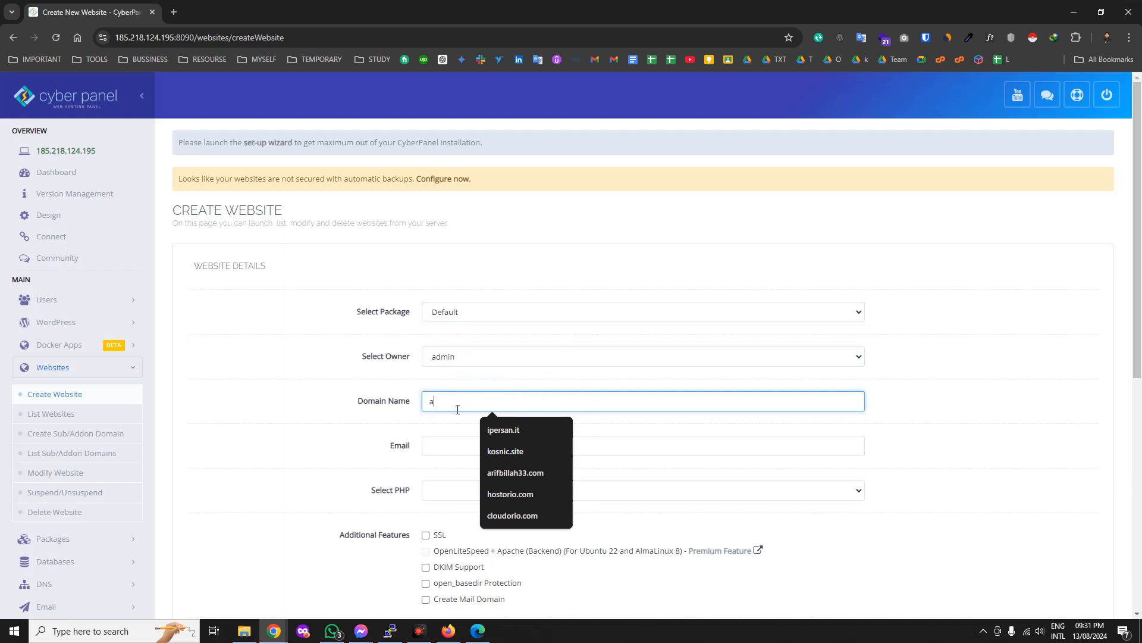
{"action": "type", "text": "arifbillah.com"}
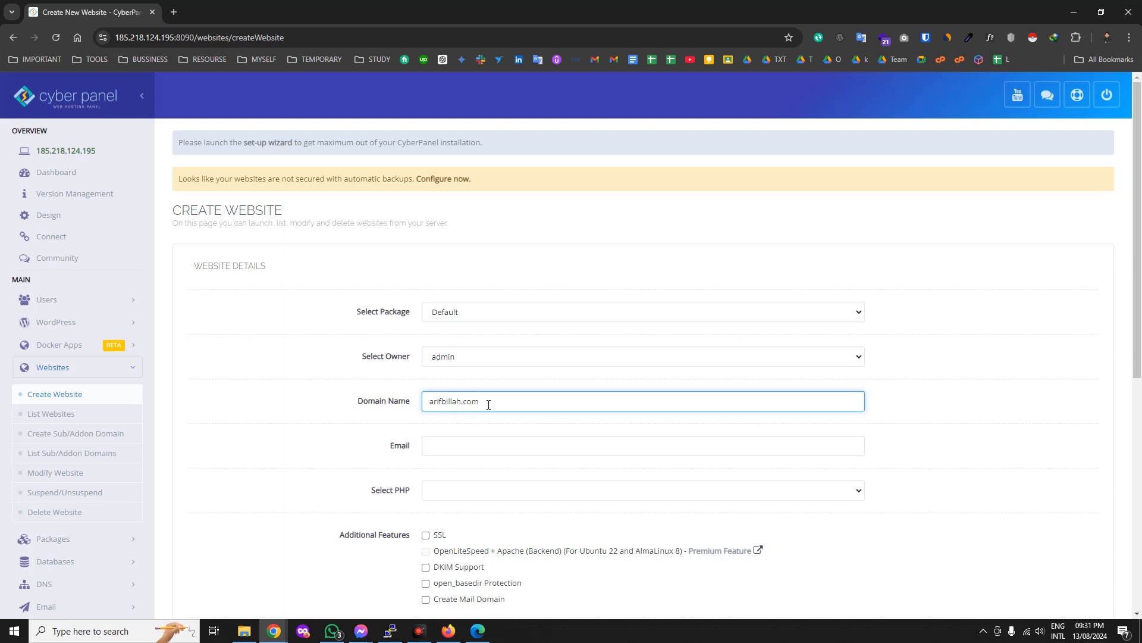
{"action": "left_click_drag", "start_coordinate": [488, 404], "coordinate": [432, 402]}
{"action": "triple_click", "coordinate": [430, 402]}
{"action": "left_click", "coordinate": [430, 401]}
{"action": "triple_click", "coordinate": [430, 402]}
{"action": "triple_click", "coordinate": [431, 401]}
{"action": "left_click", "coordinate": [492, 404]}
{"action": "left_click_drag", "start_coordinate": [498, 400], "coordinate": [419, 402]}
Autofill the contact email, select PHP 8.2, and create the website.
{"action": "left_click", "coordinate": [428, 445]}
{"action": "left_click", "coordinate": [530, 480]}
{"action": "left_click", "coordinate": [461, 491]}
{"action": "left_click", "coordinate": [457, 548]}
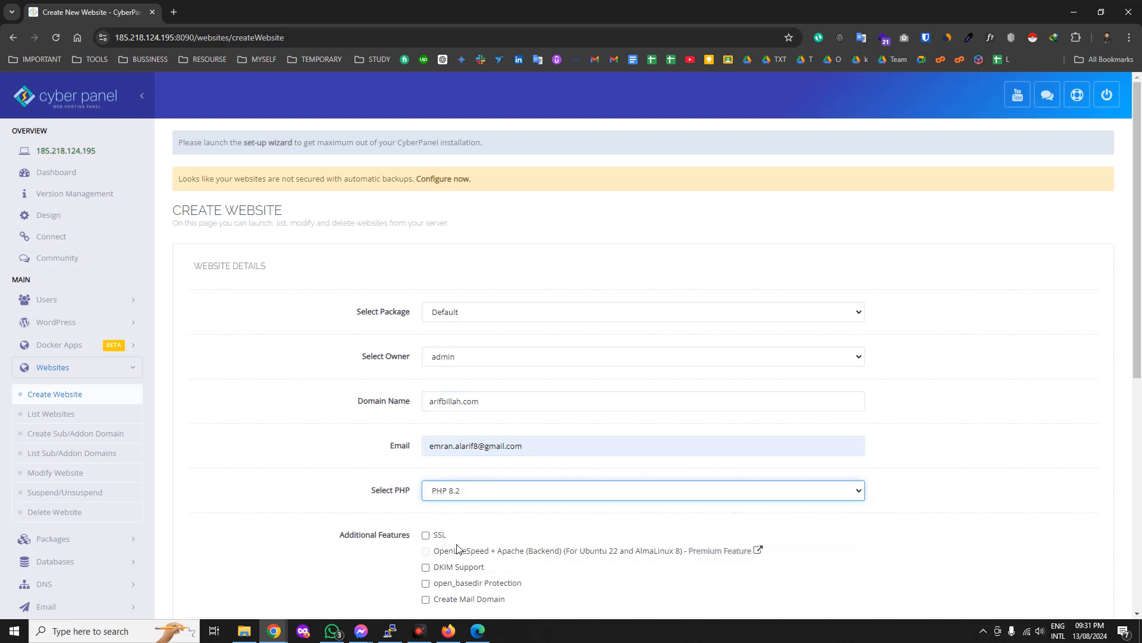
{"action": "scroll", "coordinate": [448, 456], "scroll_direction": "down", "scroll_amount": 1}
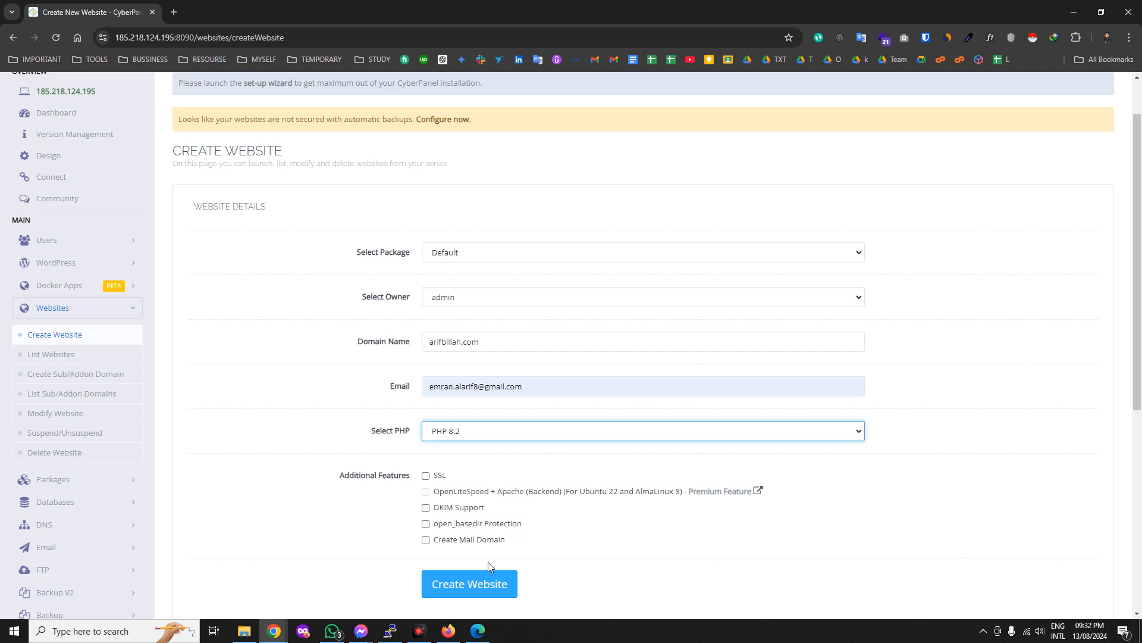
{"action": "left_click", "coordinate": [469, 585]}
Go from the creation result to Websites > List Websites, showing arifbillah.com at the top.
{"action": "scroll", "coordinate": [859, 423], "scroll_direction": "down", "scroll_amount": 1}
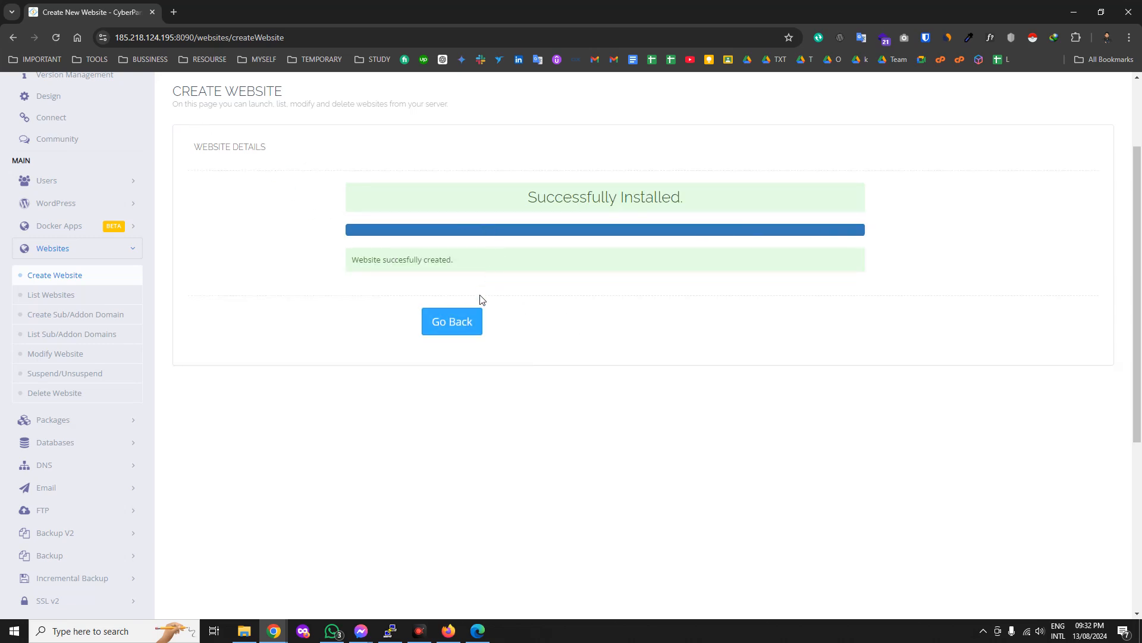
{"action": "left_click", "coordinate": [461, 326]}
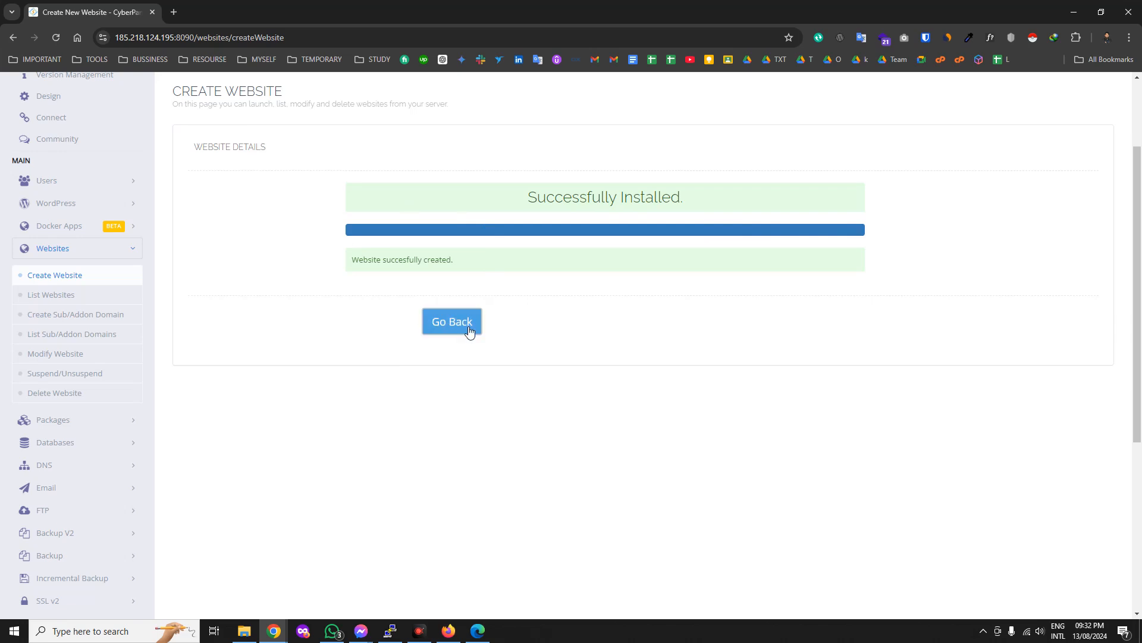
{"action": "left_click", "coordinate": [55, 296]}
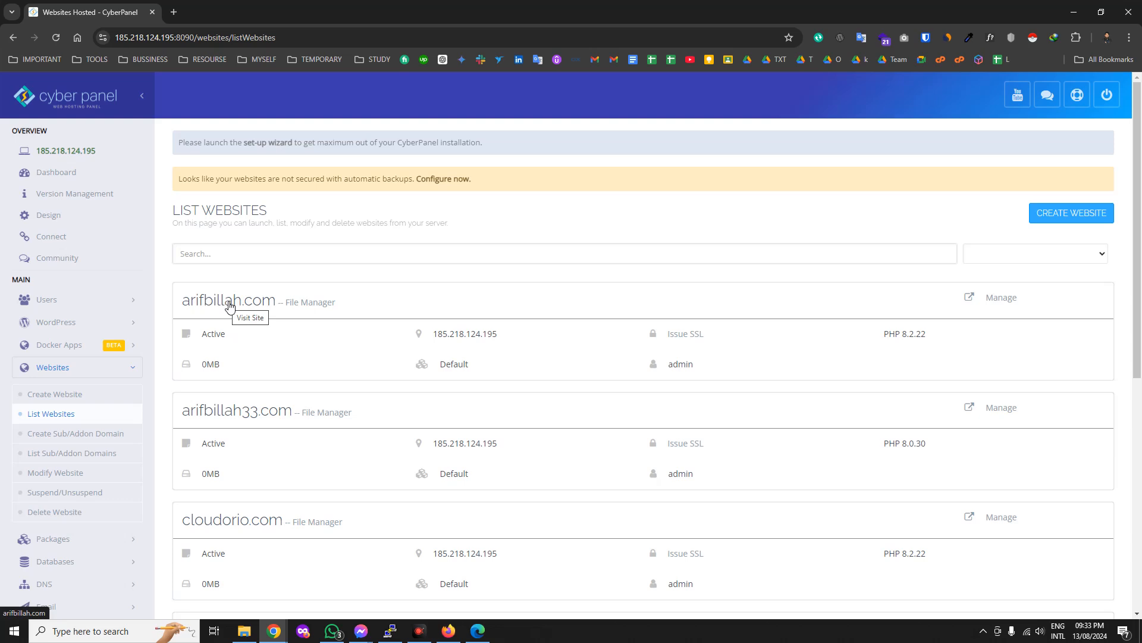
Open the Manage page for arifbillah.com from the websites list.
{"action": "left_click", "coordinate": [1002, 298]}
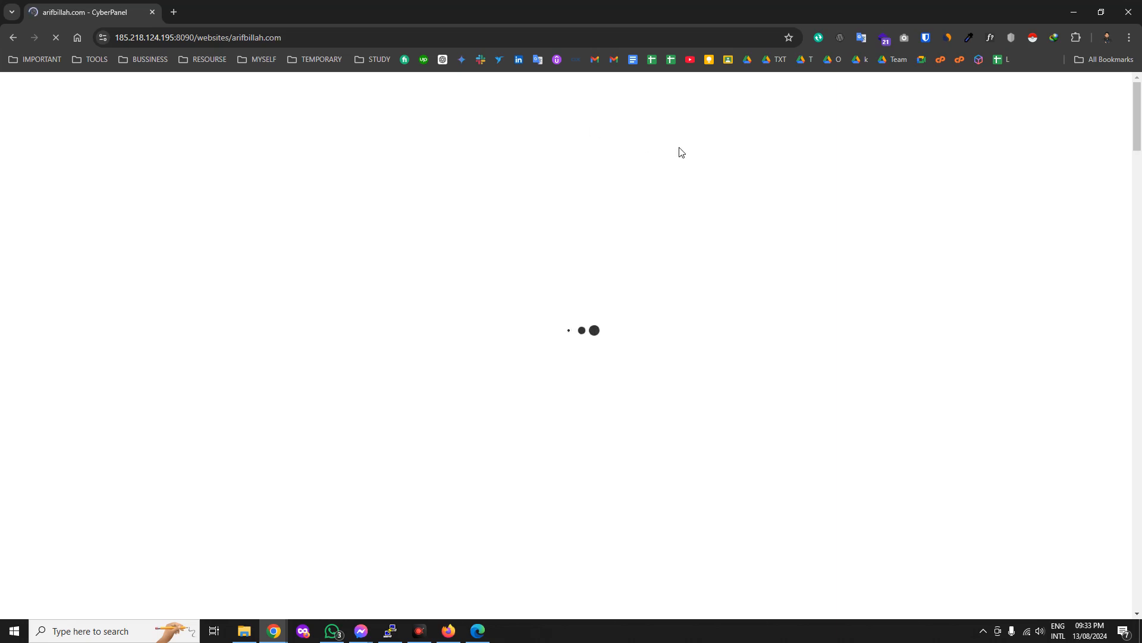
{"action": "scroll", "coordinate": [657, 485], "scroll_direction": "up", "scroll_amount": 2}
{"action": "scroll", "coordinate": [677, 521], "scroll_direction": "down", "scroll_amount": 12}
{"action": "scroll", "coordinate": [677, 521], "scroll_direction": "up", "scroll_amount": 5}
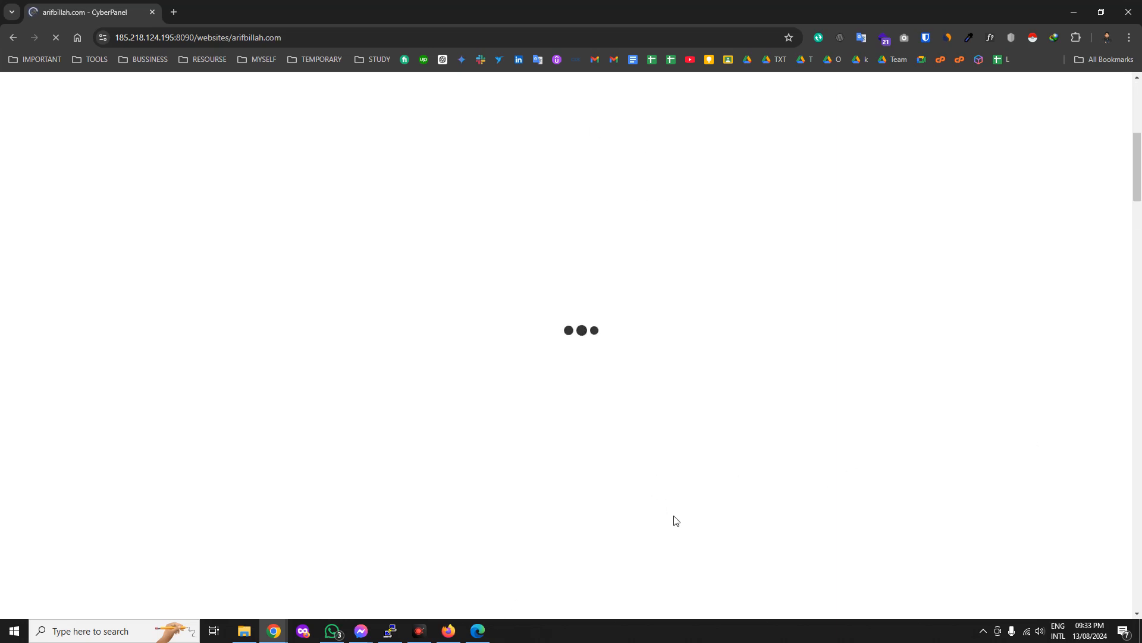
{"action": "scroll", "coordinate": [676, 521], "scroll_direction": "up", "scroll_amount": 3}
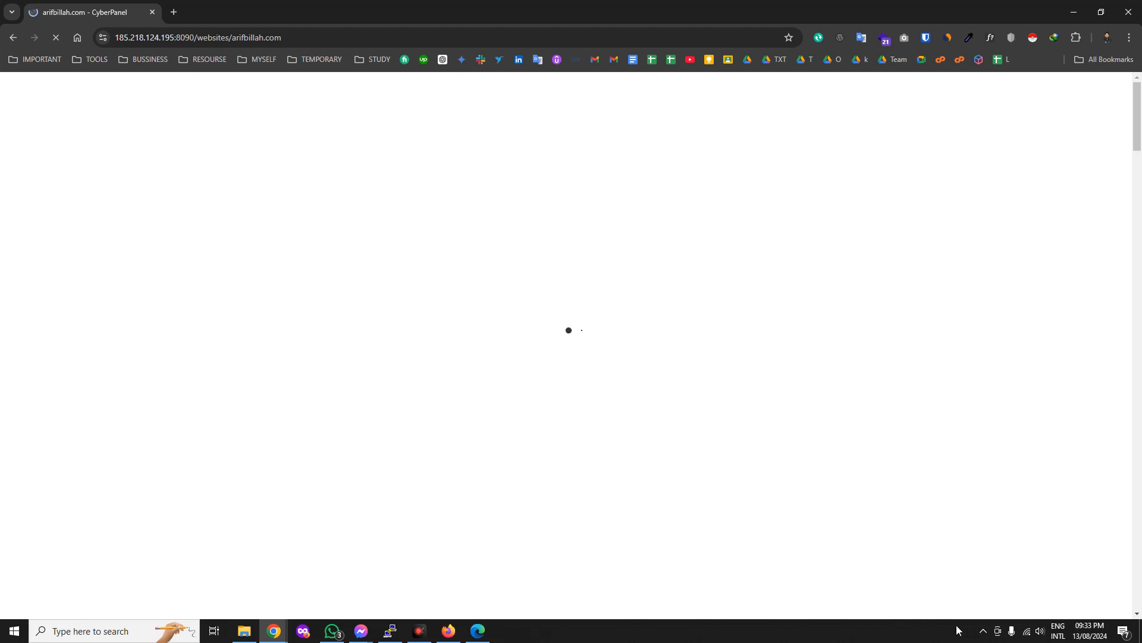
{"action": "left_click", "coordinate": [1027, 630]}
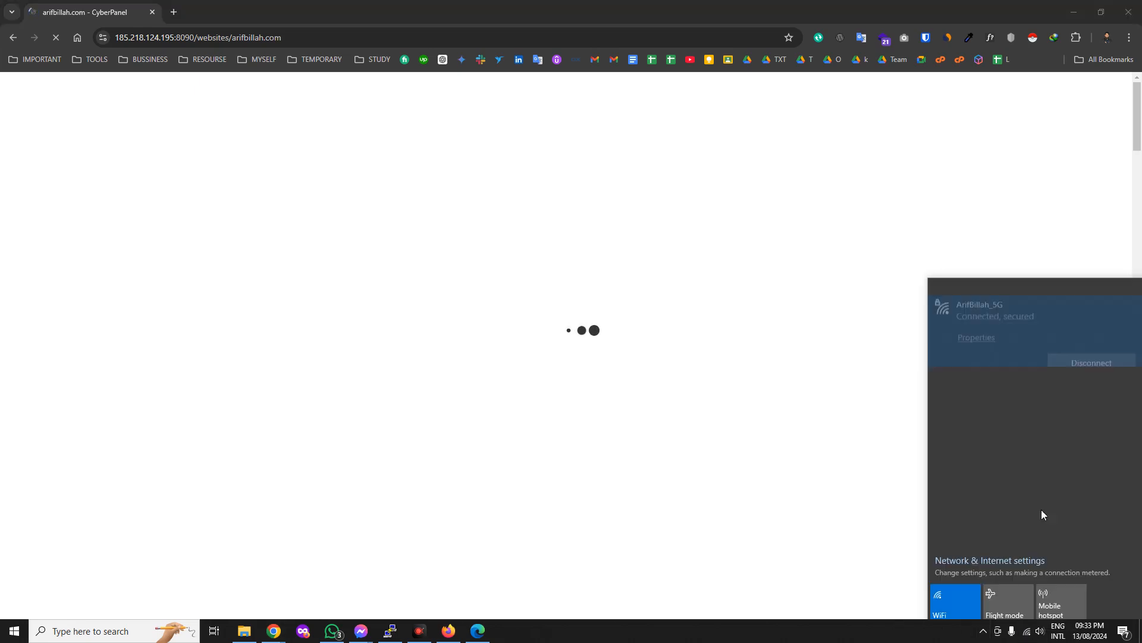
{"action": "left_click", "coordinate": [840, 395]}
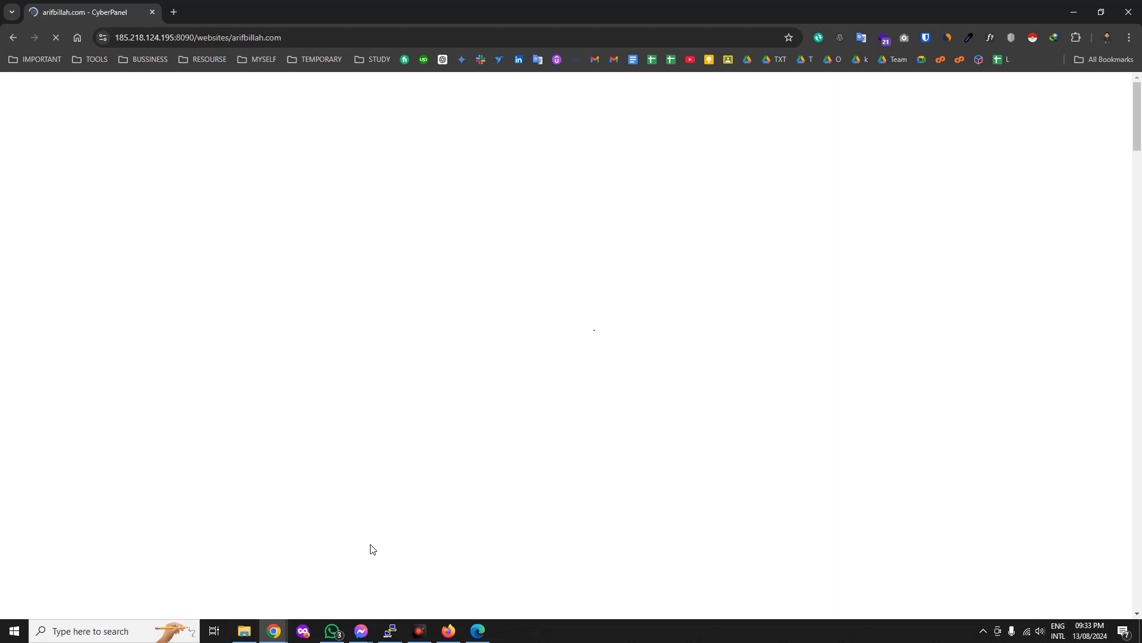
Copy the arifbillah.com management URL and load it in a second browser tab.
{"action": "left_click", "coordinate": [240, 39]}
{"action": "right_click", "coordinate": [240, 40]}
{"action": "left_click", "coordinate": [288, 148]}
{"action": "left_click", "coordinate": [174, 12]}
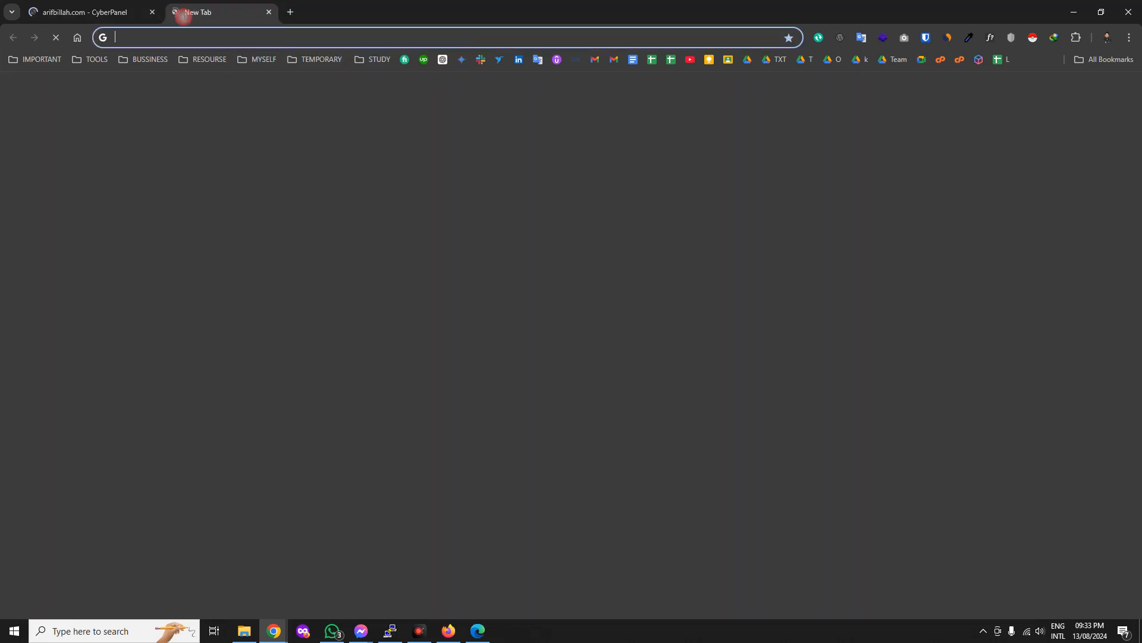
{"action": "right_click", "coordinate": [249, 42]}
{"action": "left_click", "coordinate": [308, 158]}
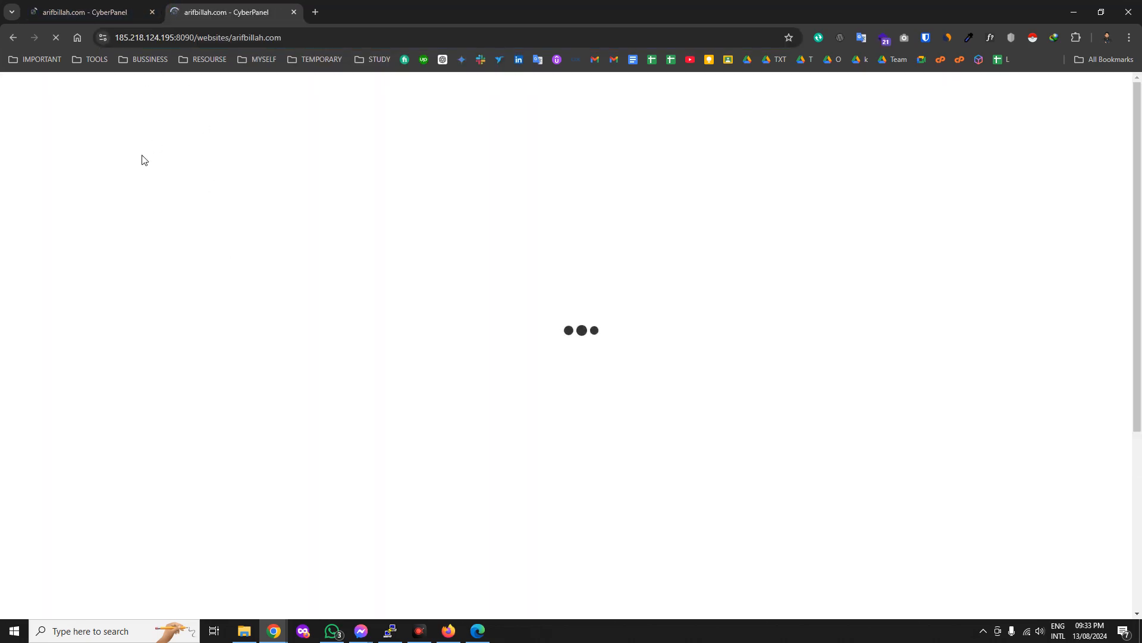
{"action": "left_click", "coordinate": [94, 17]}
{"action": "left_click", "coordinate": [276, 8]}
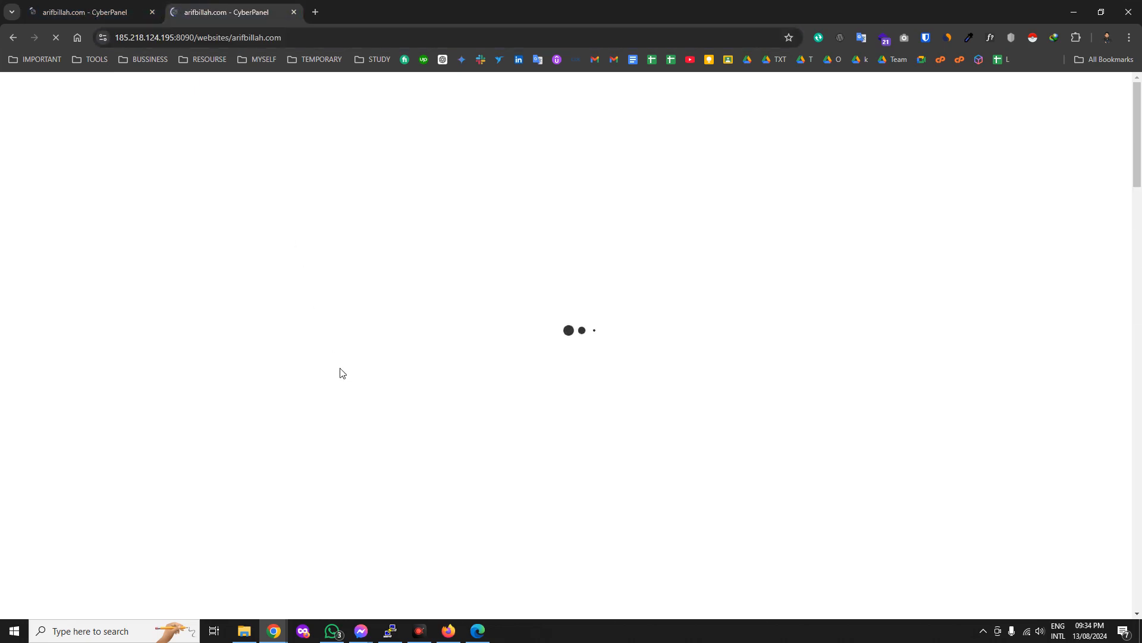
{"action": "left_click", "coordinate": [94, 12]}
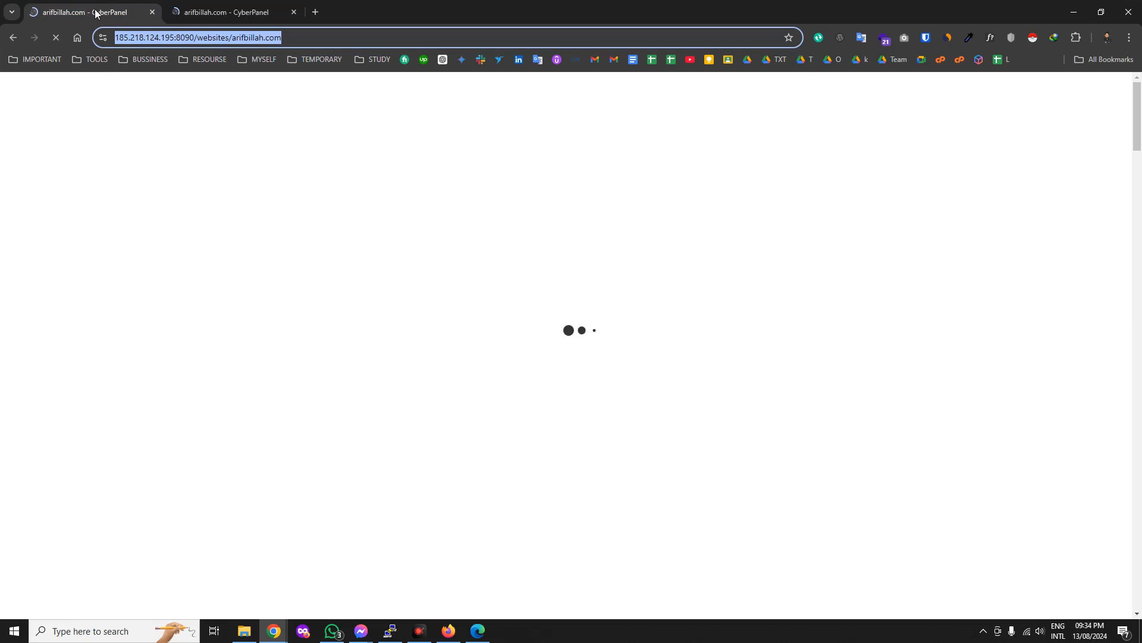
In the loaded tab, scroll to Application Installer and choose WP + LSCache for arifbillah.com.
{"action": "left_click", "coordinate": [219, 10]}
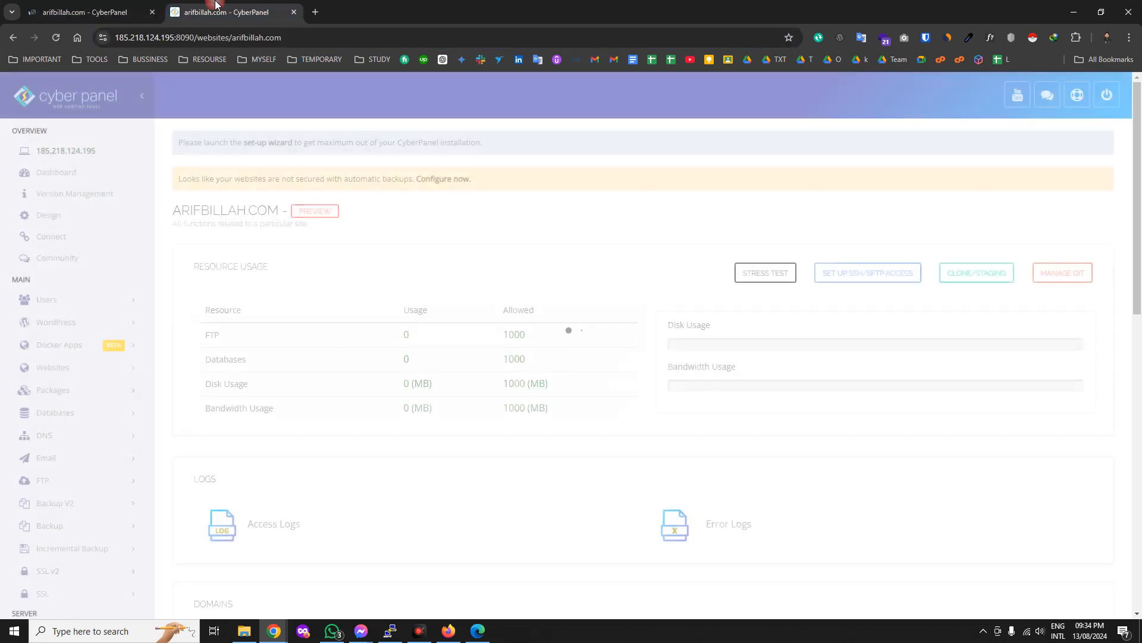
{"action": "left_click", "coordinate": [90, 5]}
{"action": "left_click", "coordinate": [219, 11]}
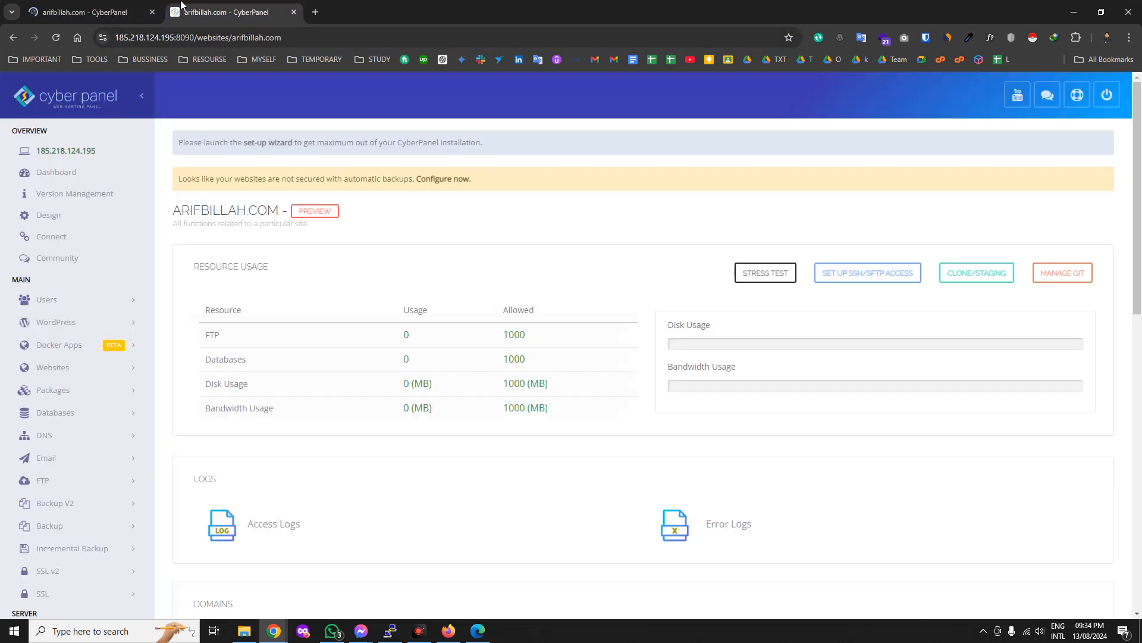
{"action": "scroll", "coordinate": [516, 375], "scroll_direction": "down", "scroll_amount": 4}
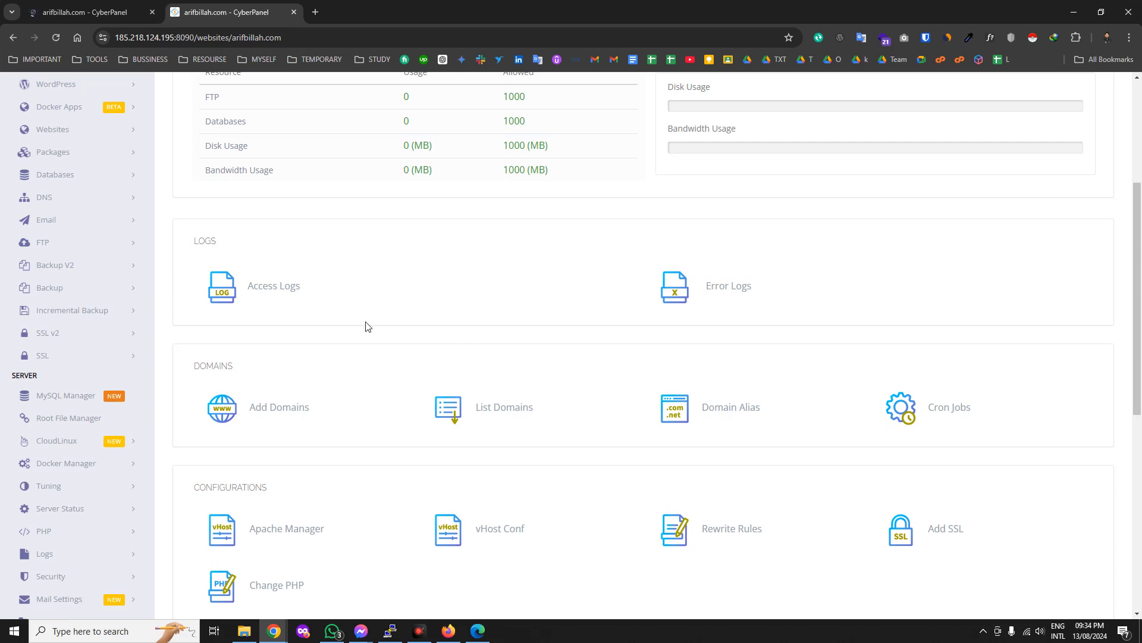
{"action": "scroll", "coordinate": [454, 418], "scroll_direction": "down", "scroll_amount": 2}
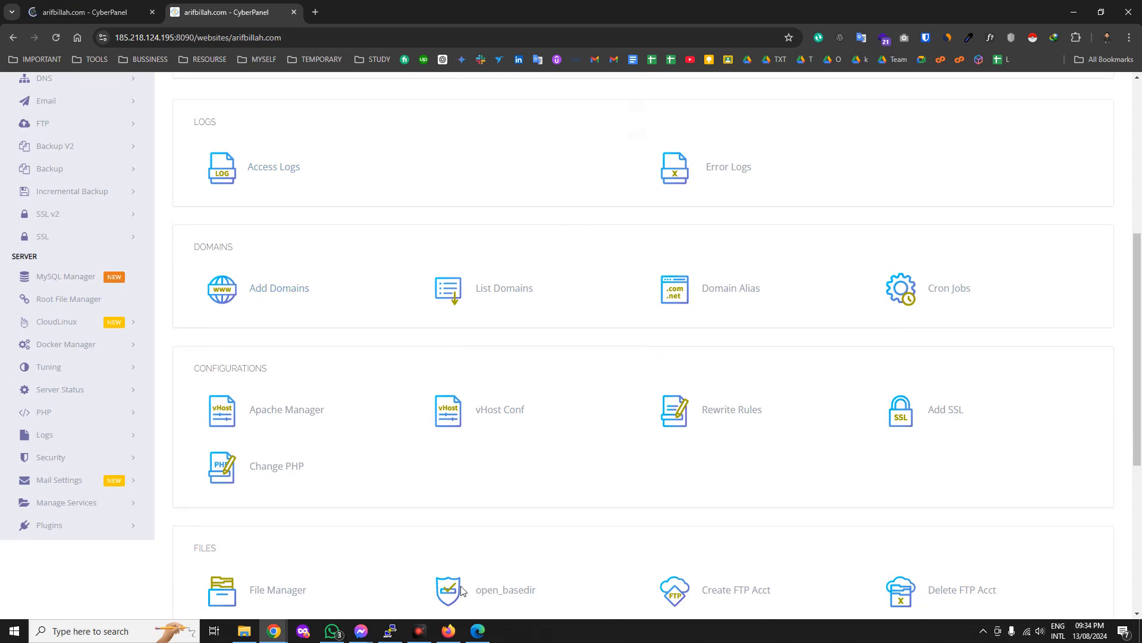
{"action": "left_click", "coordinate": [423, 637]}
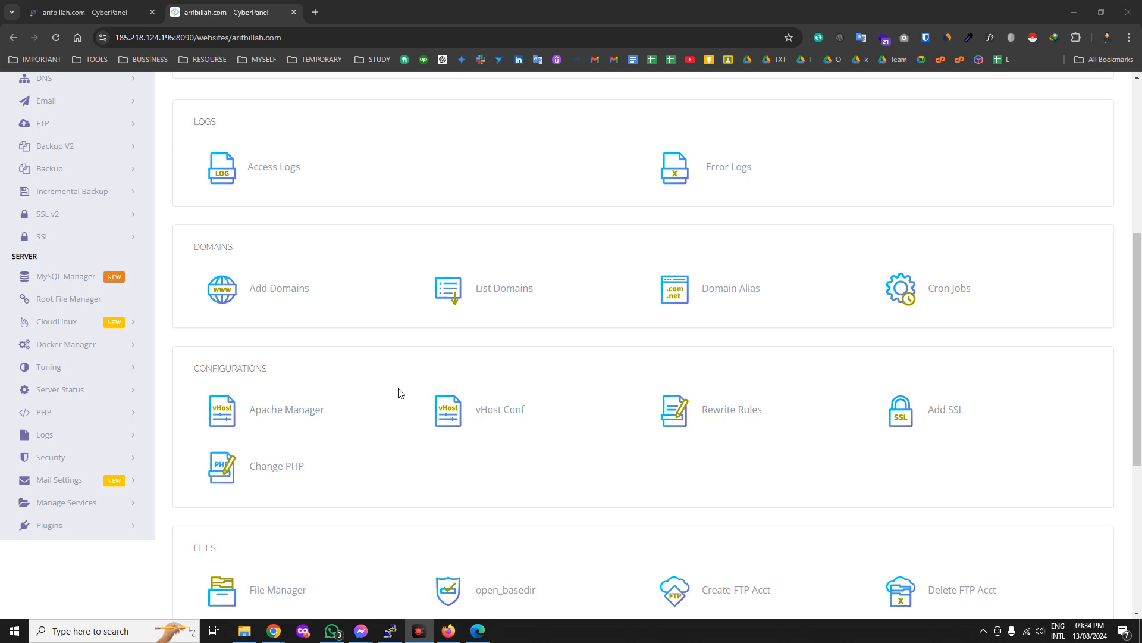
{"action": "scroll", "coordinate": [502, 401], "scroll_direction": "down", "scroll_amount": 1}
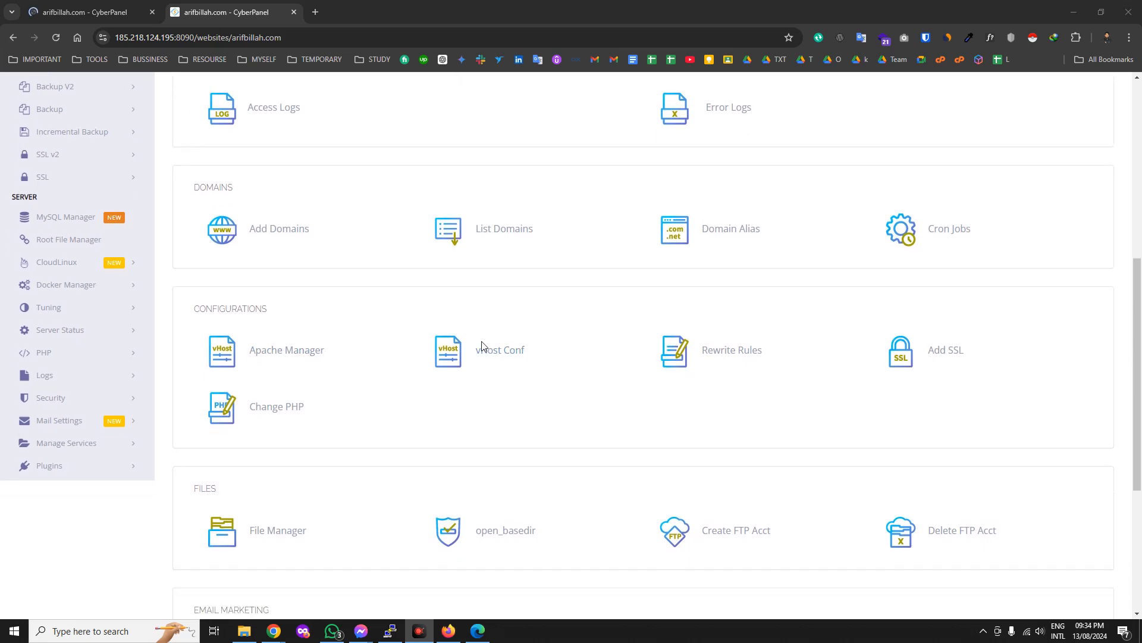
{"action": "scroll", "coordinate": [434, 397], "scroll_direction": "down", "scroll_amount": 1}
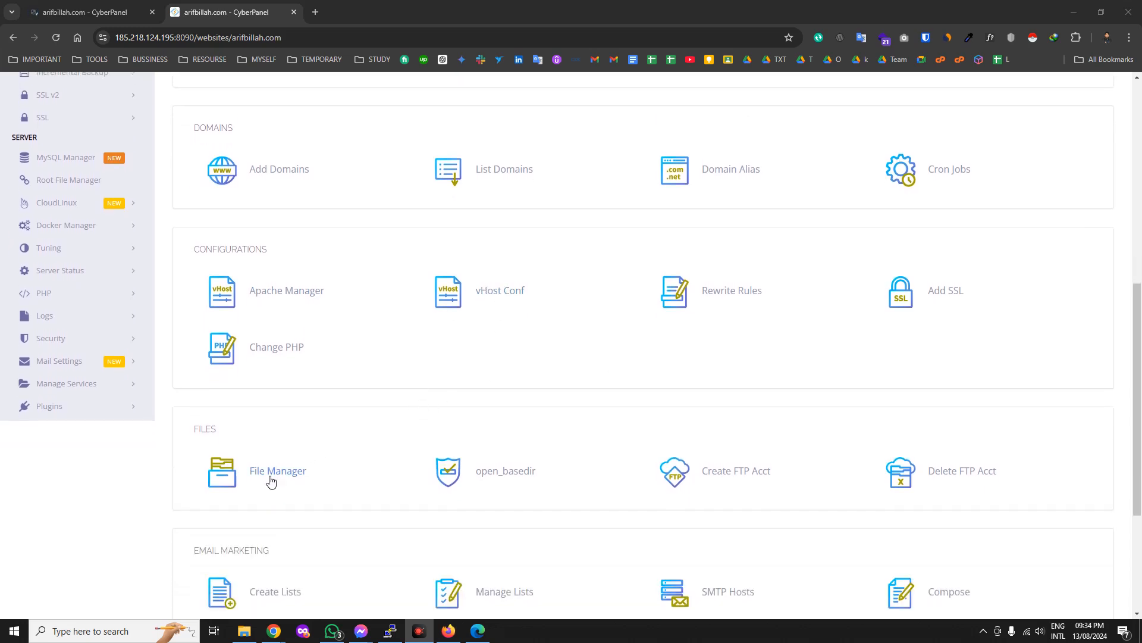
{"action": "scroll", "coordinate": [300, 452], "scroll_direction": "down", "scroll_amount": 2}
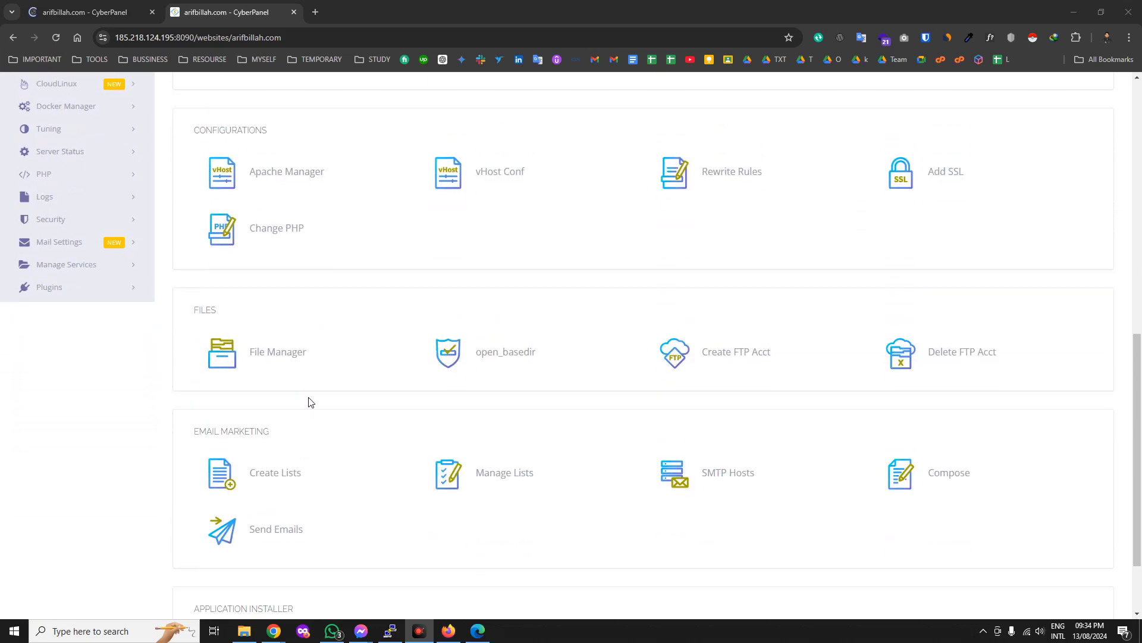
{"action": "scroll", "coordinate": [430, 411], "scroll_direction": "down", "scroll_amount": 2}
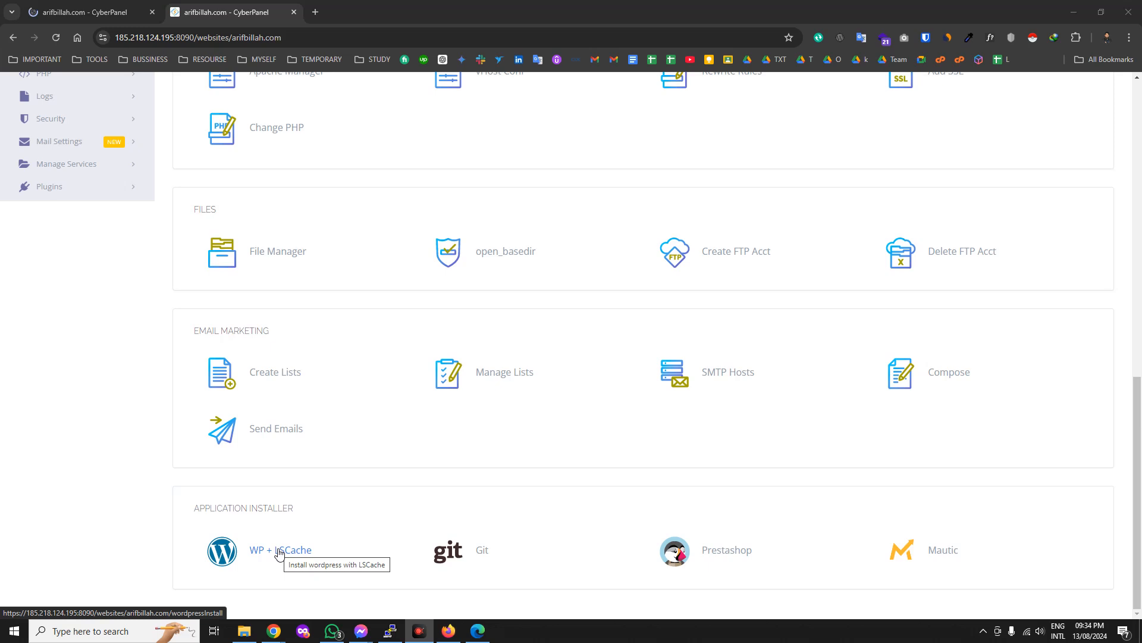
{"action": "left_click", "coordinate": [107, 630]}
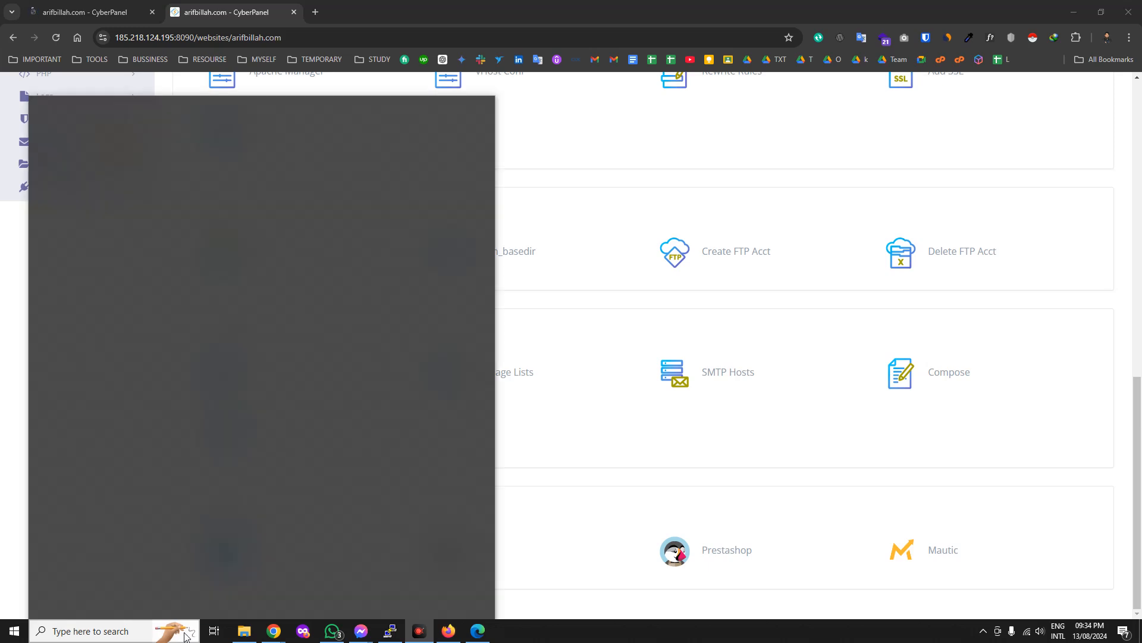
{"action": "left_click", "coordinate": [597, 573]}
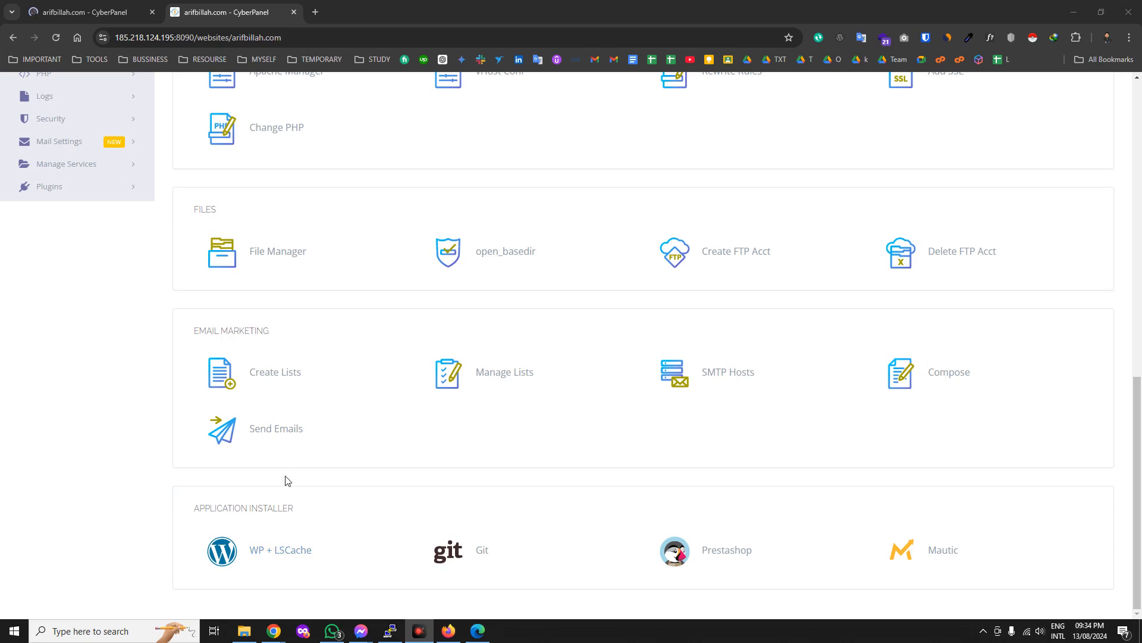
{"action": "left_click", "coordinate": [276, 552]}
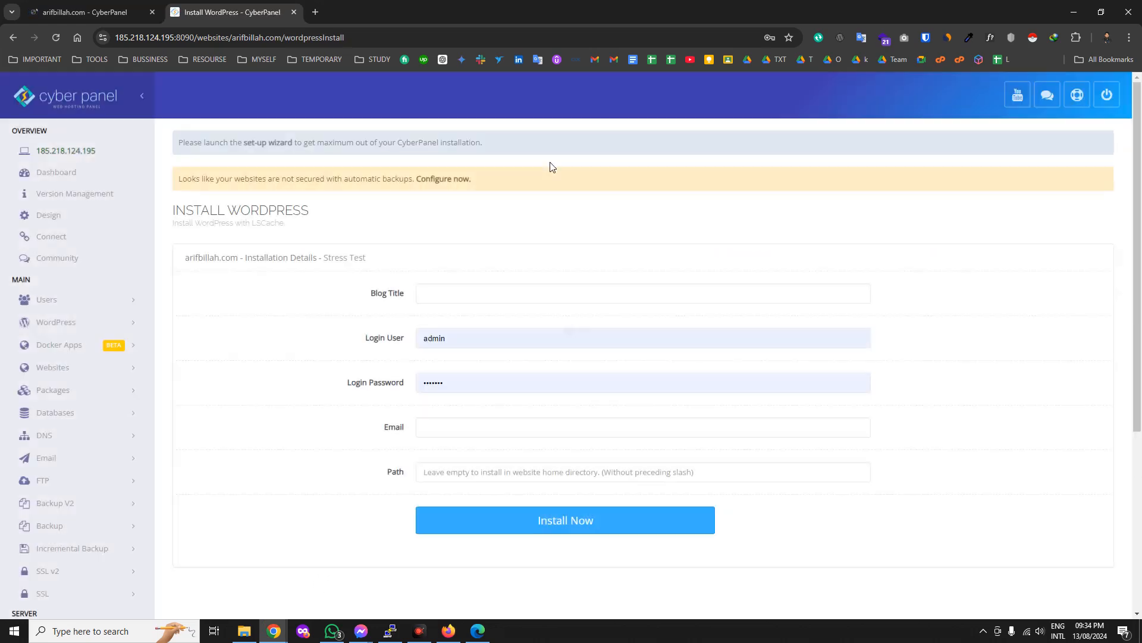
Enter the blog title My eCommerce and replace the prefilled login password.
{"action": "left_click", "coordinate": [461, 296]}
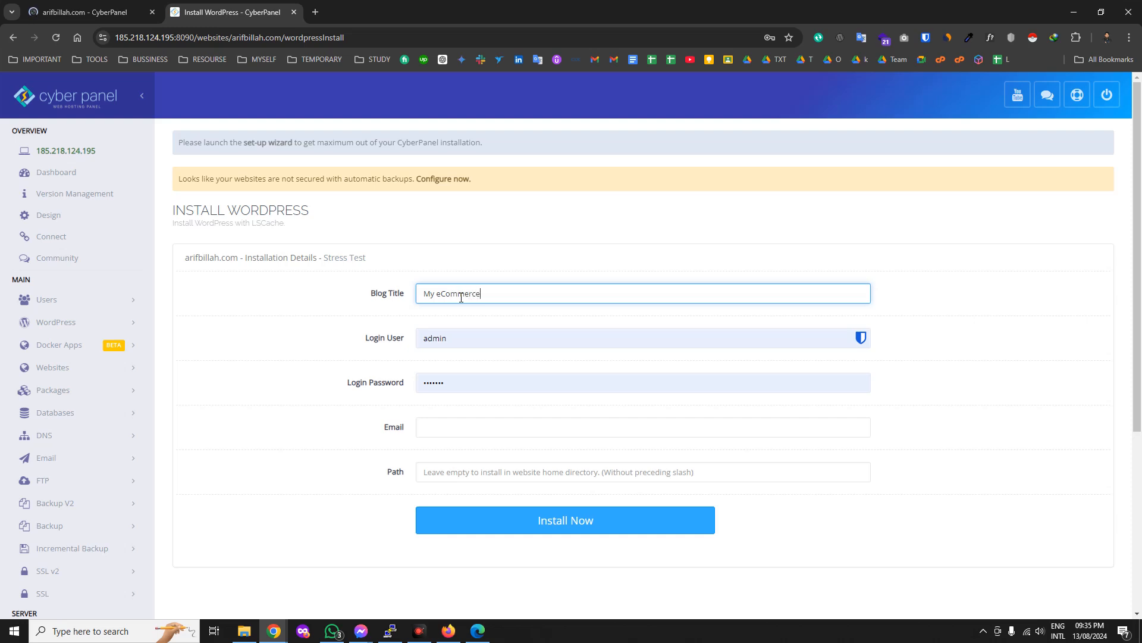
{"action": "left_click", "coordinate": [422, 335]}
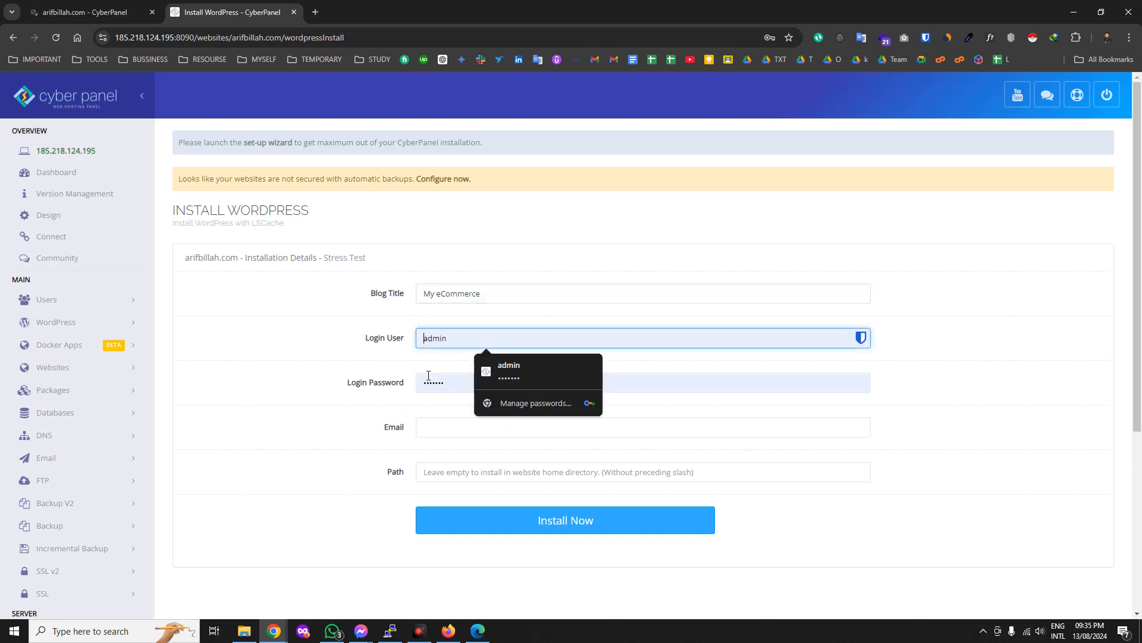
{"action": "double_click", "coordinate": [426, 379]}
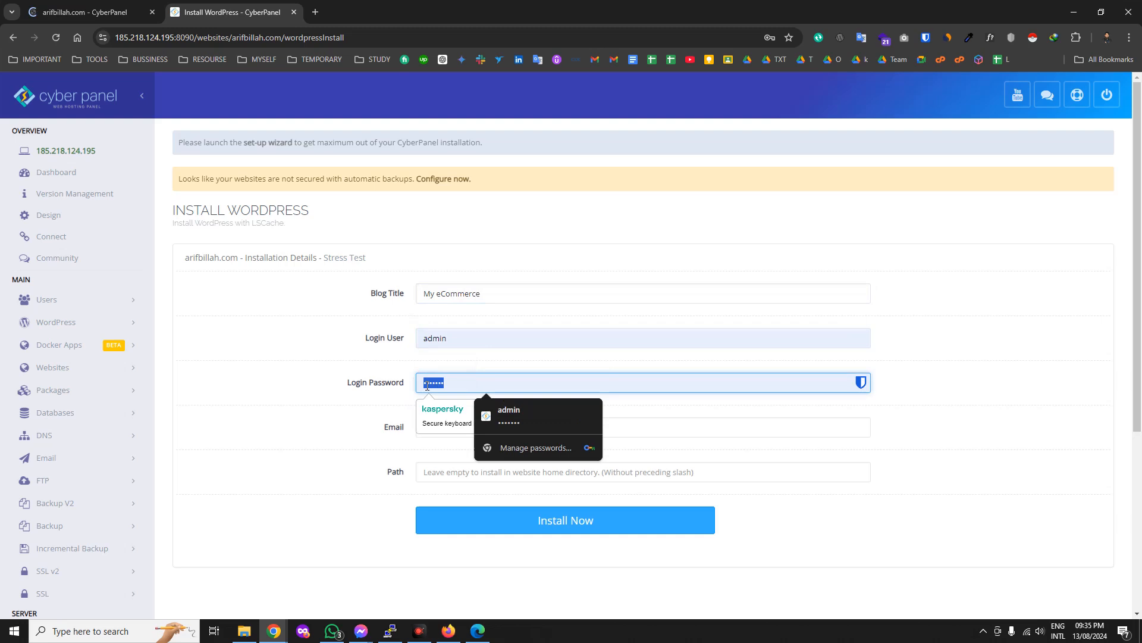
{"action": "key", "text": "BackSpace"}
{"action": "type", "text": "••••"}
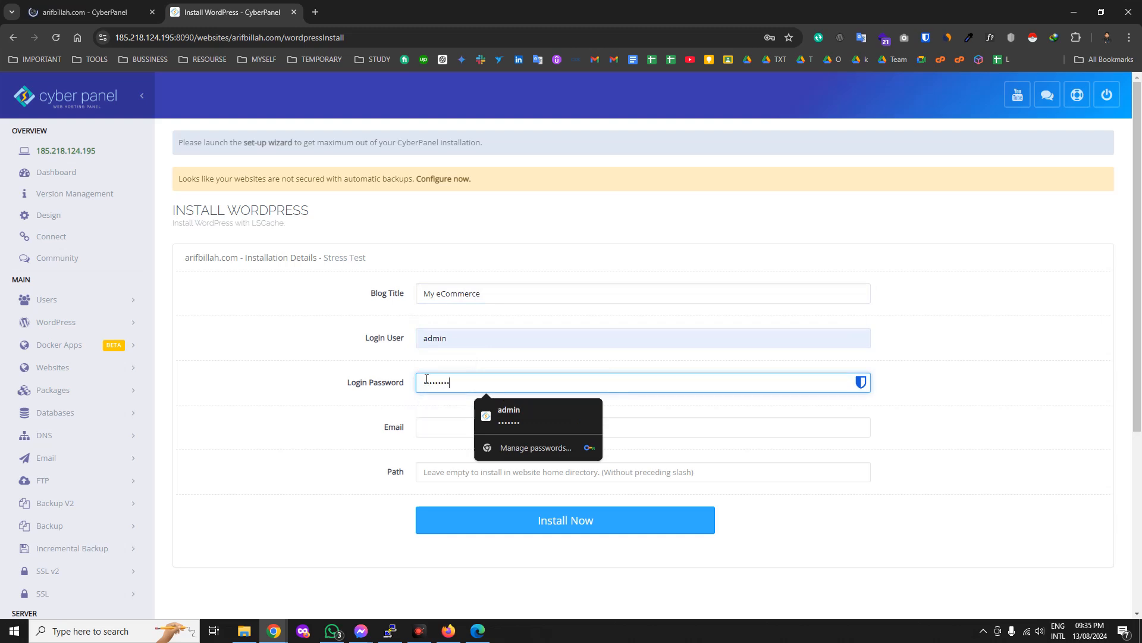
{"action": "left_click", "coordinate": [428, 420]}
{"action": "left_click", "coordinate": [555, 384]}
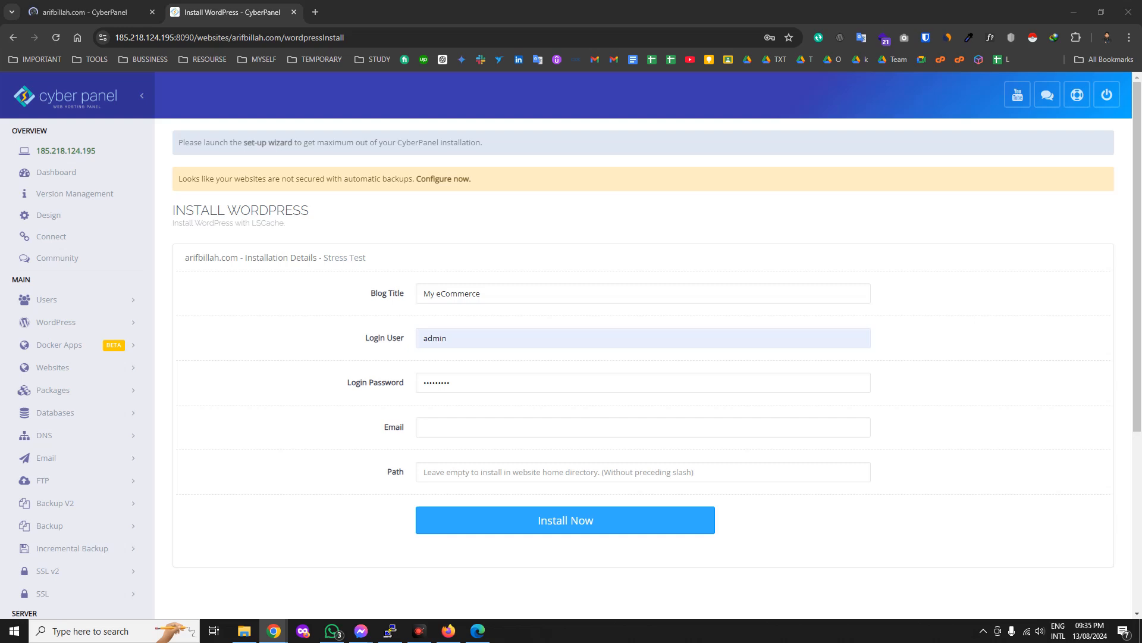
{"action": "left_click", "coordinate": [602, 376]}
{"action": "double_click", "coordinate": [601, 377]}
{"action": "key", "text": "ctrl+v"}
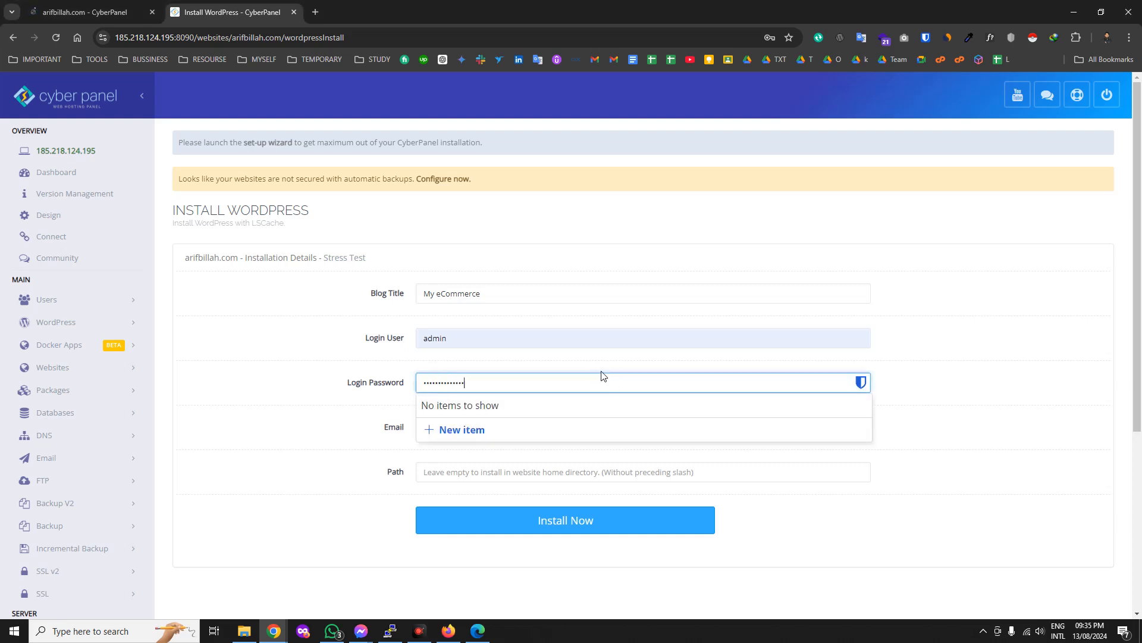
Fill in the saved admin email, leave Path empty, and start the WordPress installation.
{"action": "left_click", "coordinate": [333, 429]}
{"action": "left_click", "coordinate": [440, 427]}
{"action": "left_click", "coordinate": [519, 459]}
{"action": "left_click", "coordinate": [371, 473]}
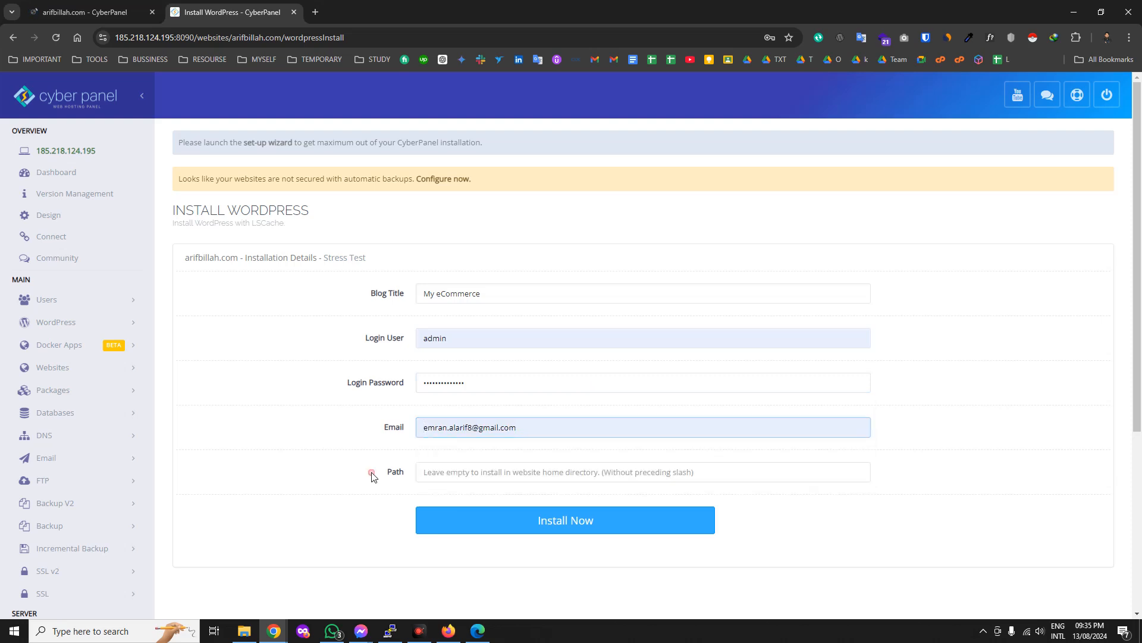
{"action": "left_click", "coordinate": [469, 474]}
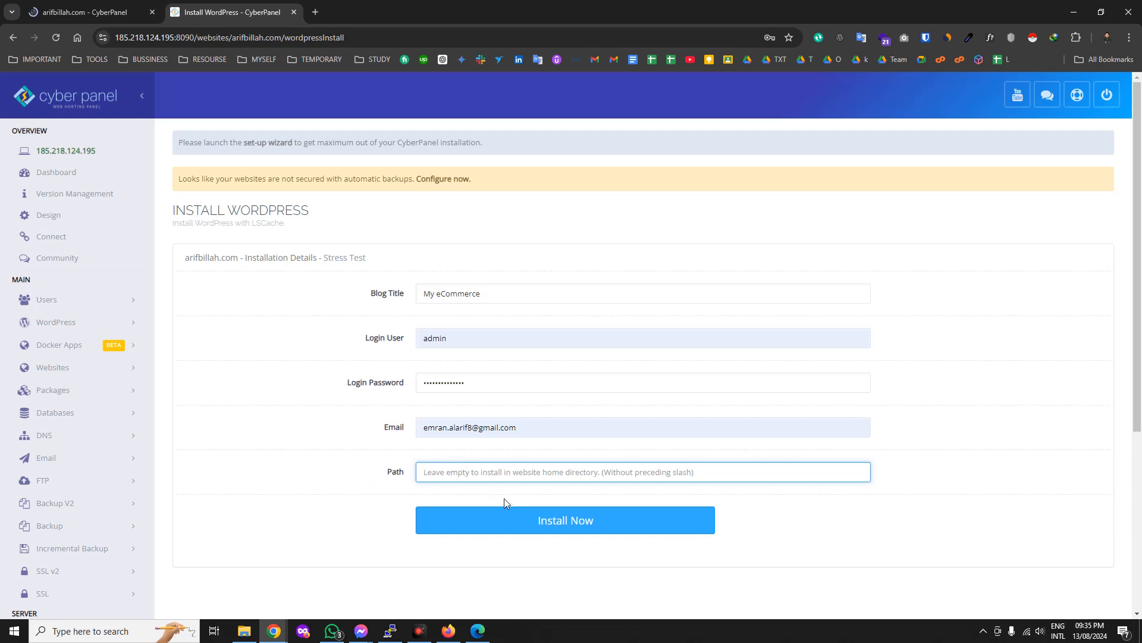
{"action": "left_click", "coordinate": [515, 530]}
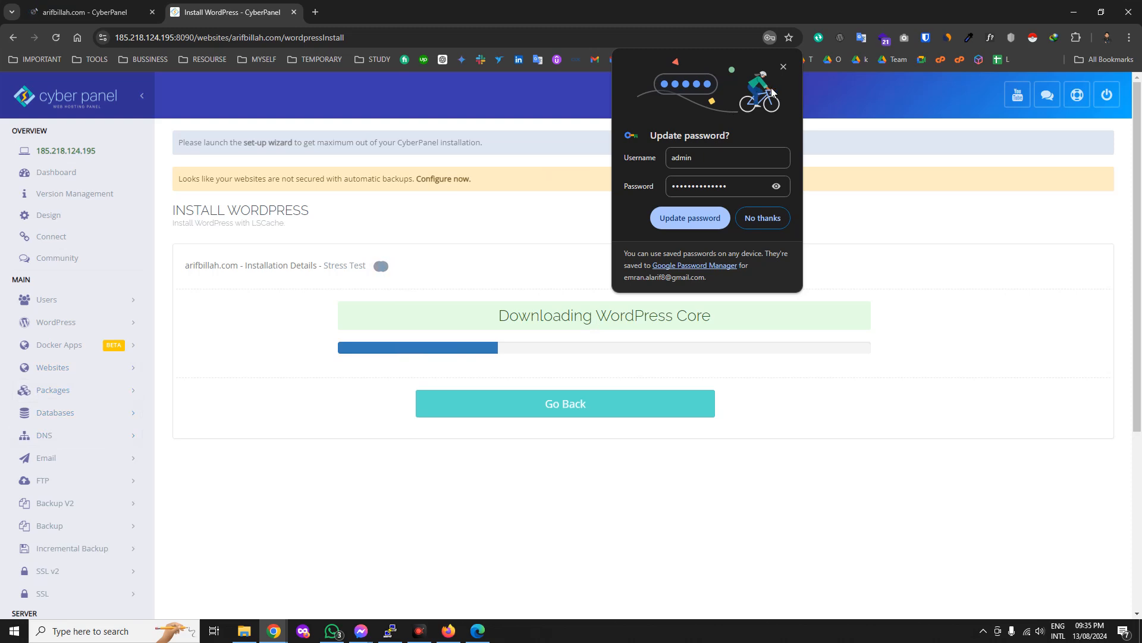
Decline saving the password, close the old tab, and confirm the Successfully Installed message.
{"action": "left_click", "coordinate": [767, 219]}
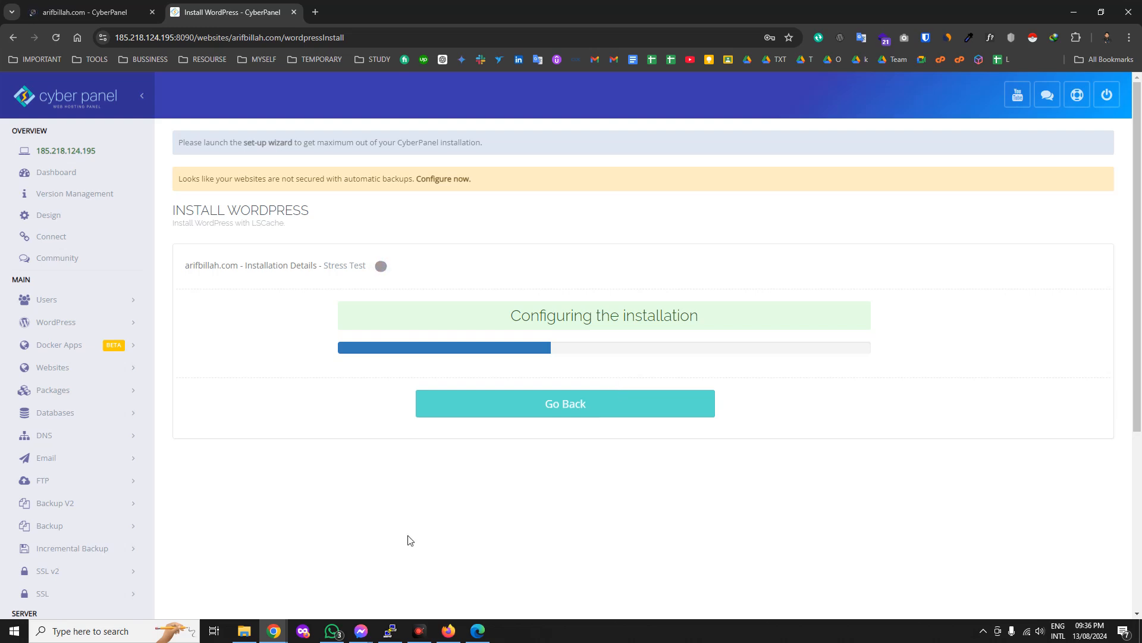
{"action": "left_click", "coordinate": [119, 11]}
{"action": "left_click", "coordinate": [153, 12]}
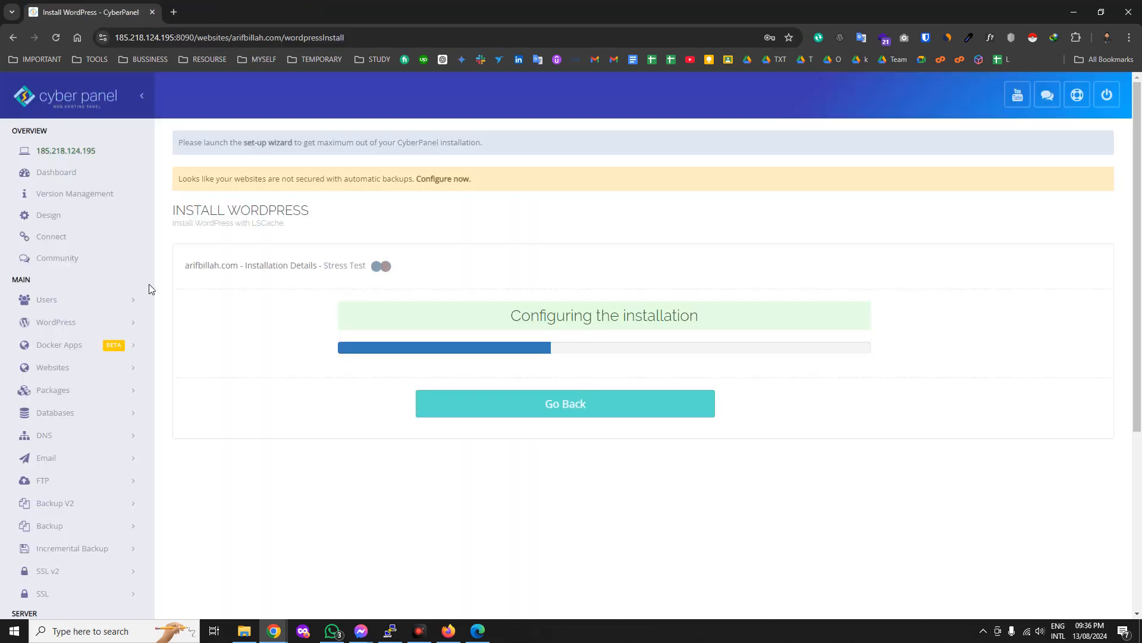
{"action": "scroll", "coordinate": [120, 451], "scroll_direction": "down", "scroll_amount": 1}
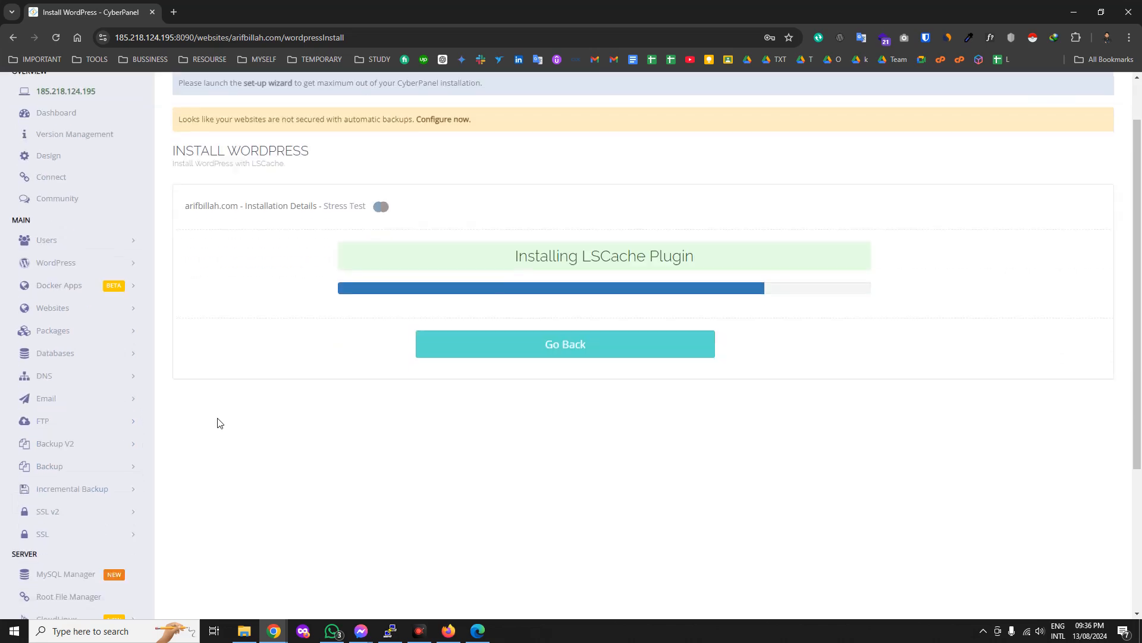
{"action": "left_click", "coordinate": [133, 312]}
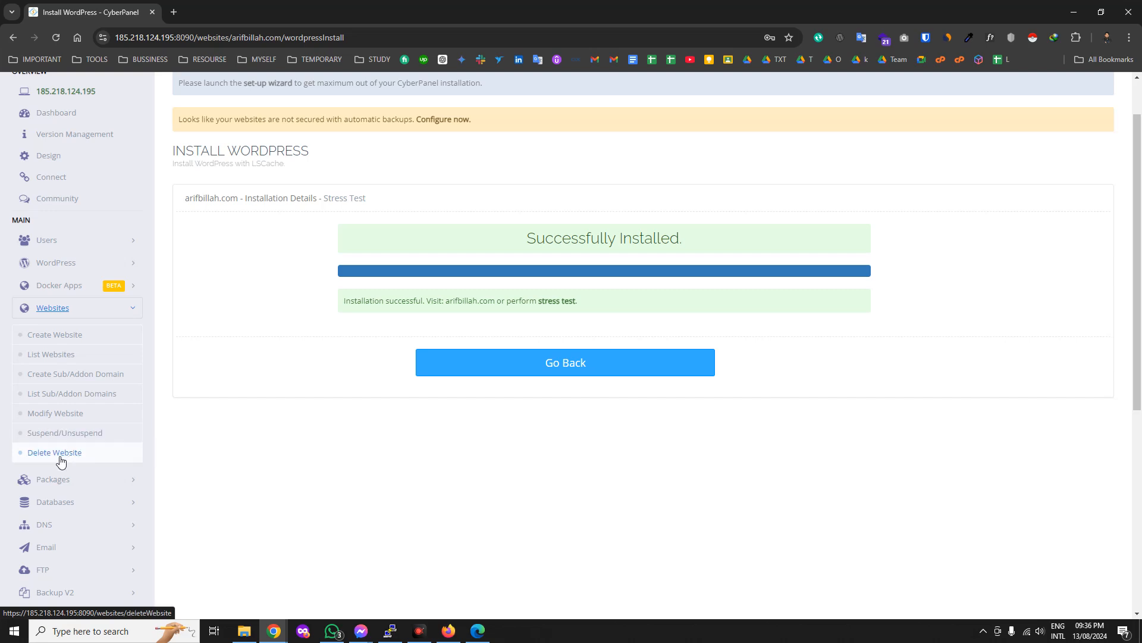
{"action": "triple_click", "coordinate": [612, 241]}
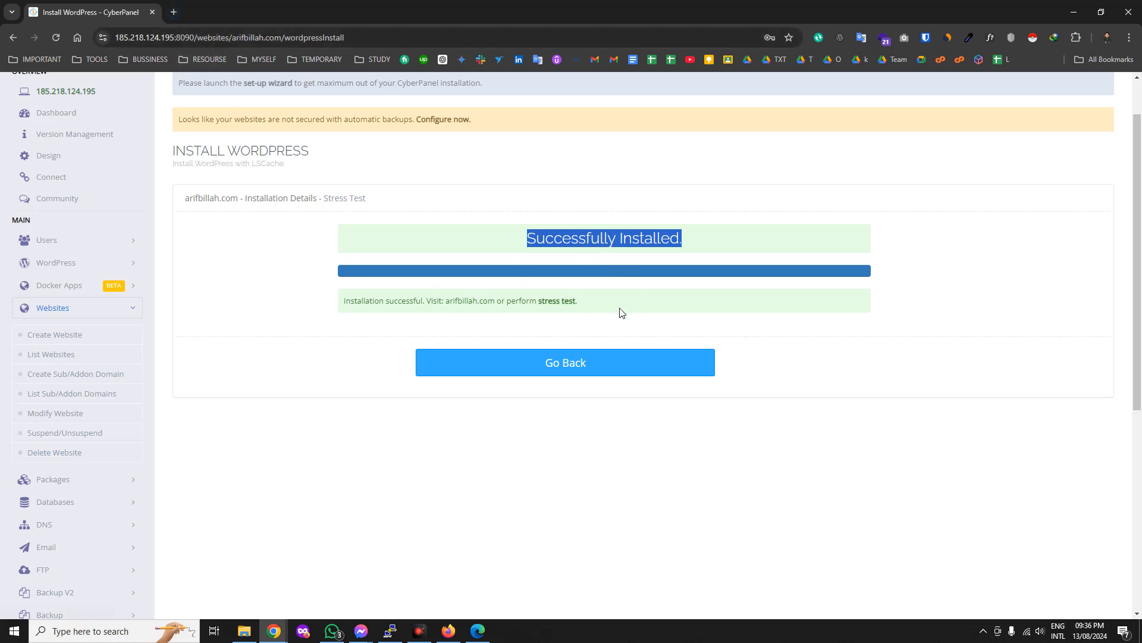
Open the Cloudflare dashboard in a new tab and copy the server IP 185.218.124.195 from the CyberPanel URL.
{"action": "left_click", "coordinate": [173, 12]}
{"action": "type", "text": "das"}
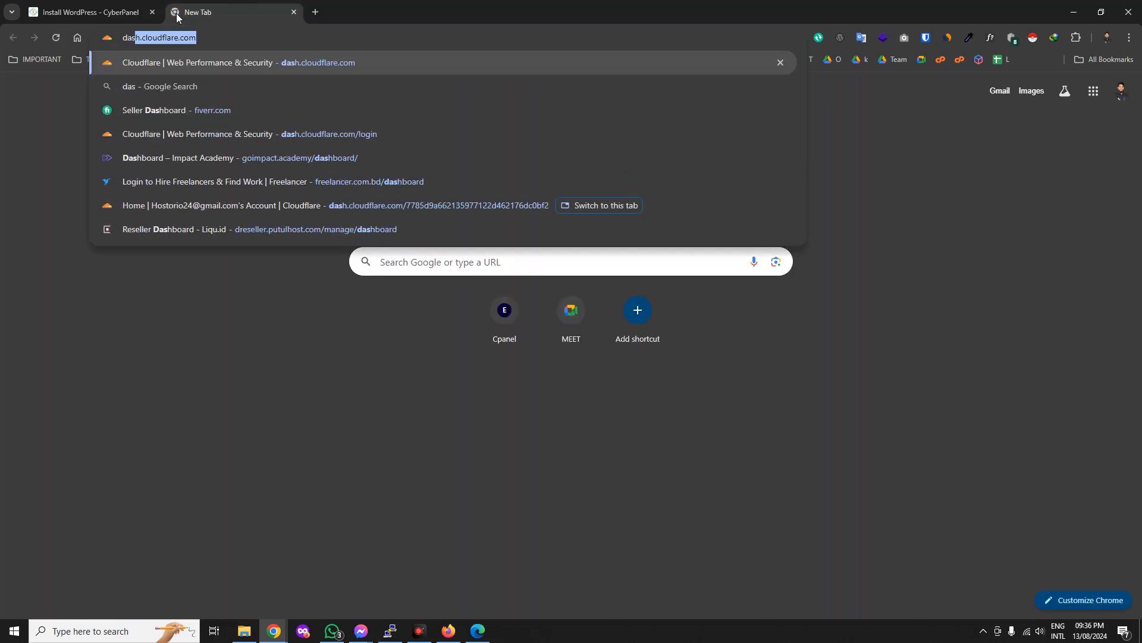
{"action": "key", "text": "Return"}
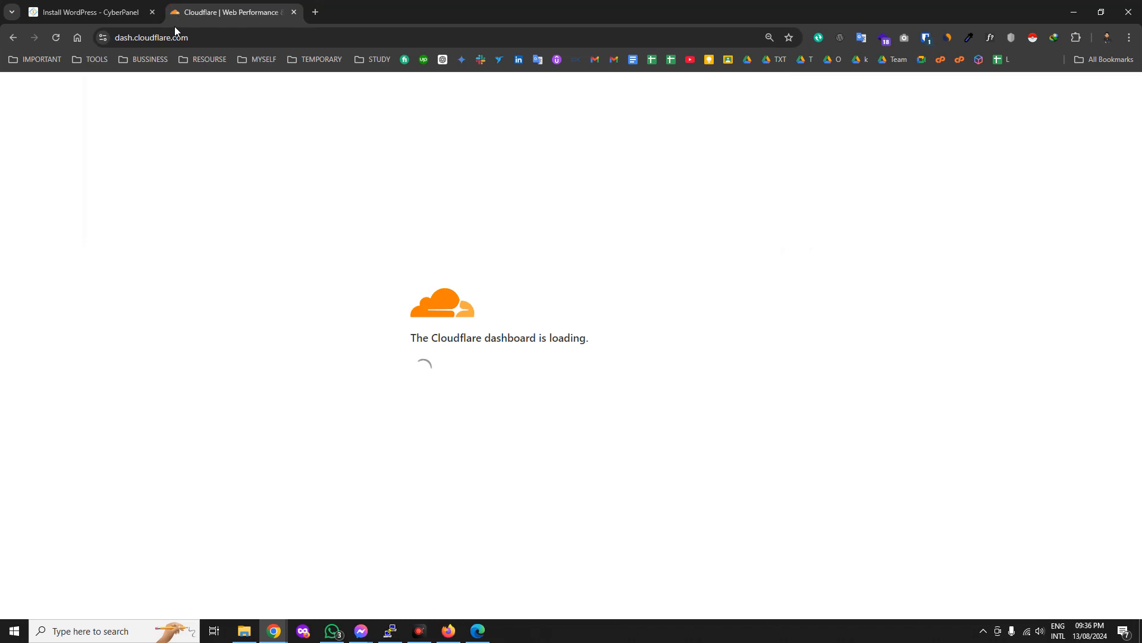
{"action": "left_click", "coordinate": [143, 13]}
{"action": "scroll", "coordinate": [167, 224], "scroll_direction": "up", "scroll_amount": 1}
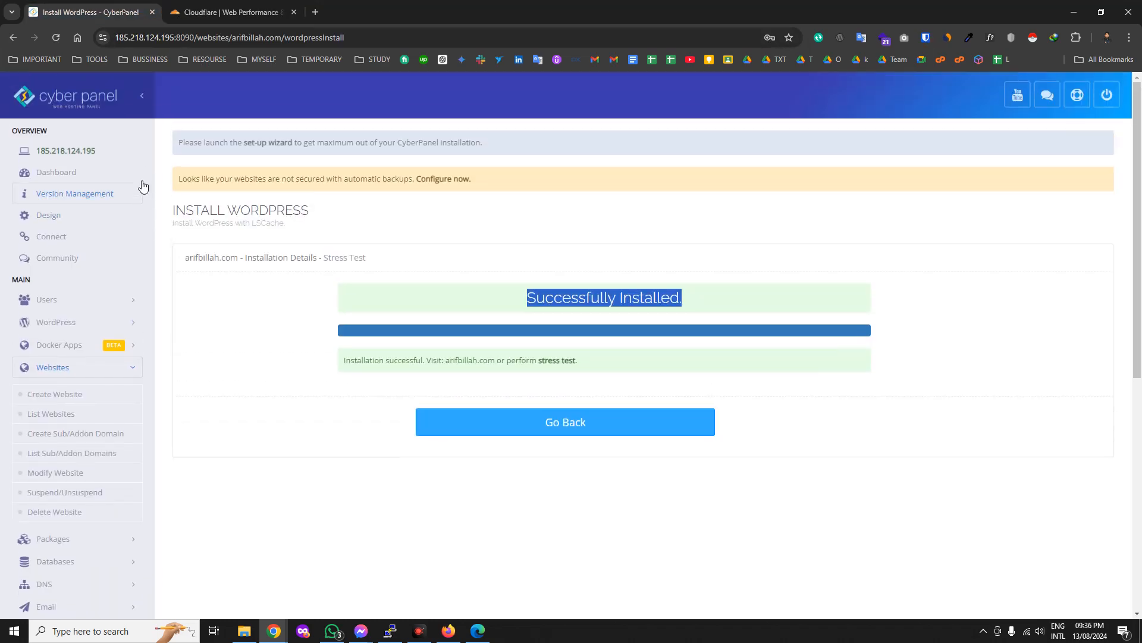
{"action": "double_click", "coordinate": [156, 40]}
{"action": "right_click", "coordinate": [171, 43]}
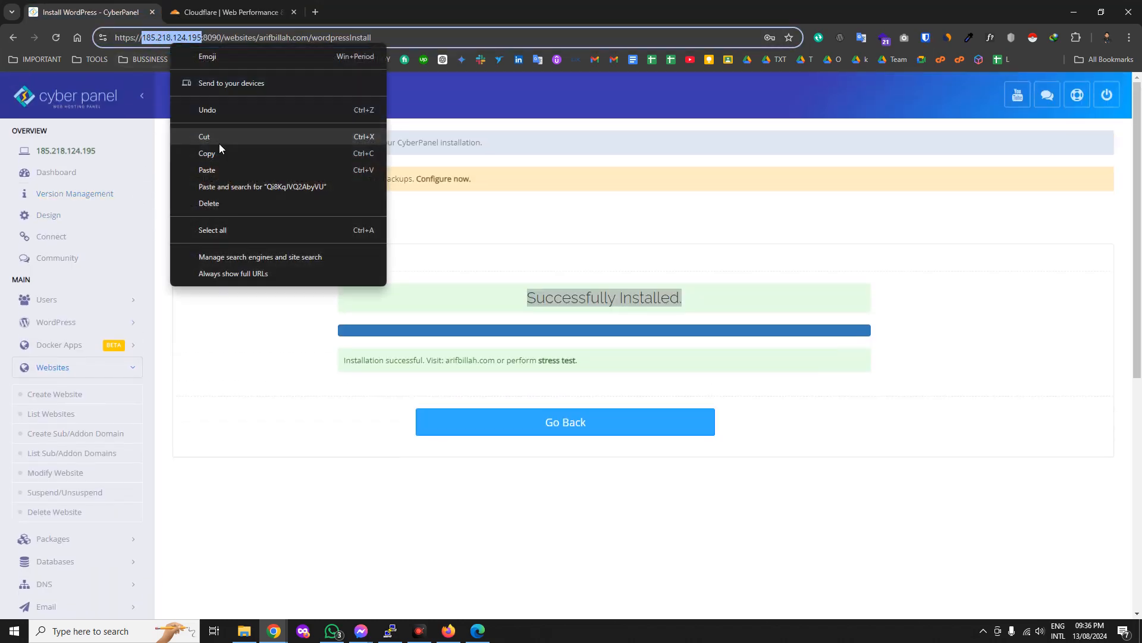
{"action": "left_click", "coordinate": [219, 153]}
Go to the DNS Records page for arifbillah.com in Cloudflare.
{"action": "left_click", "coordinate": [232, 12]}
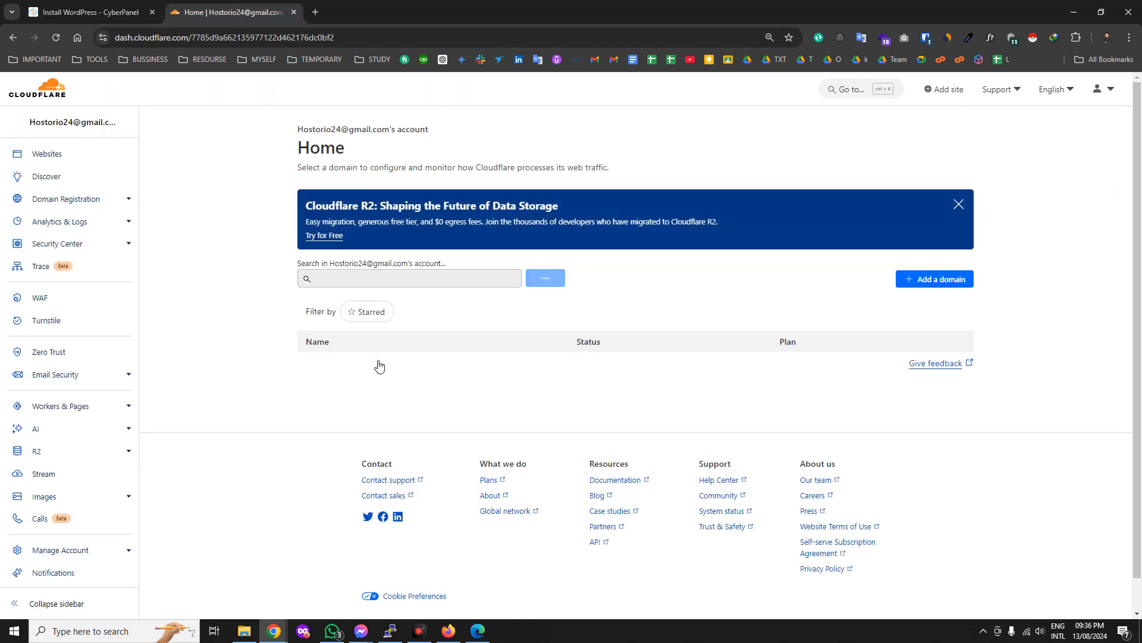
{"action": "left_click", "coordinate": [350, 430]}
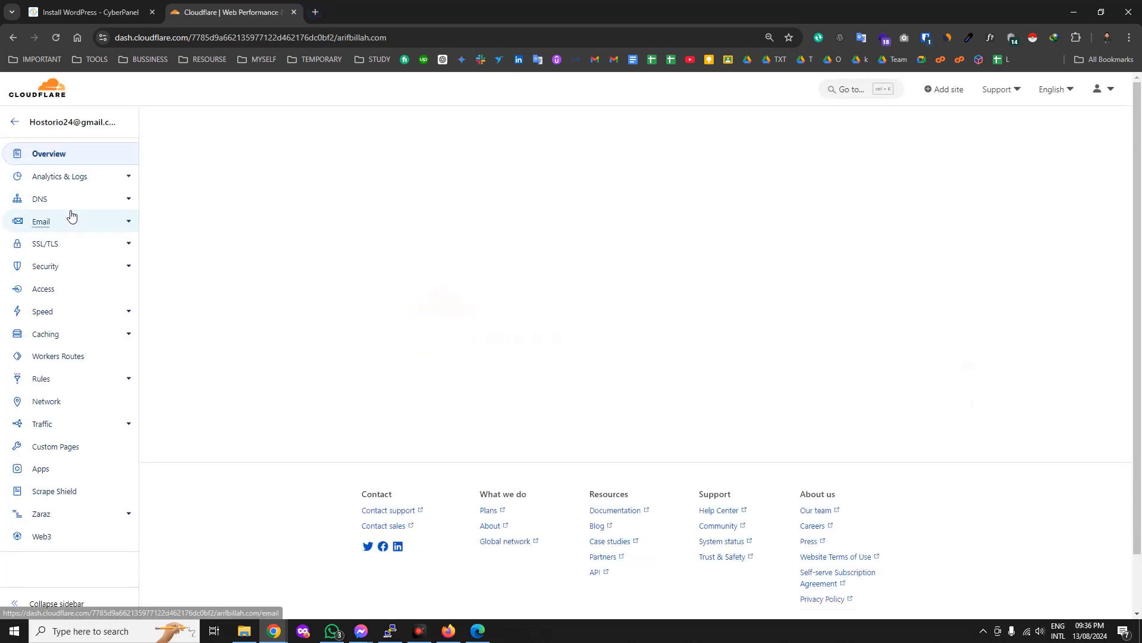
{"action": "left_click", "coordinate": [55, 202]}
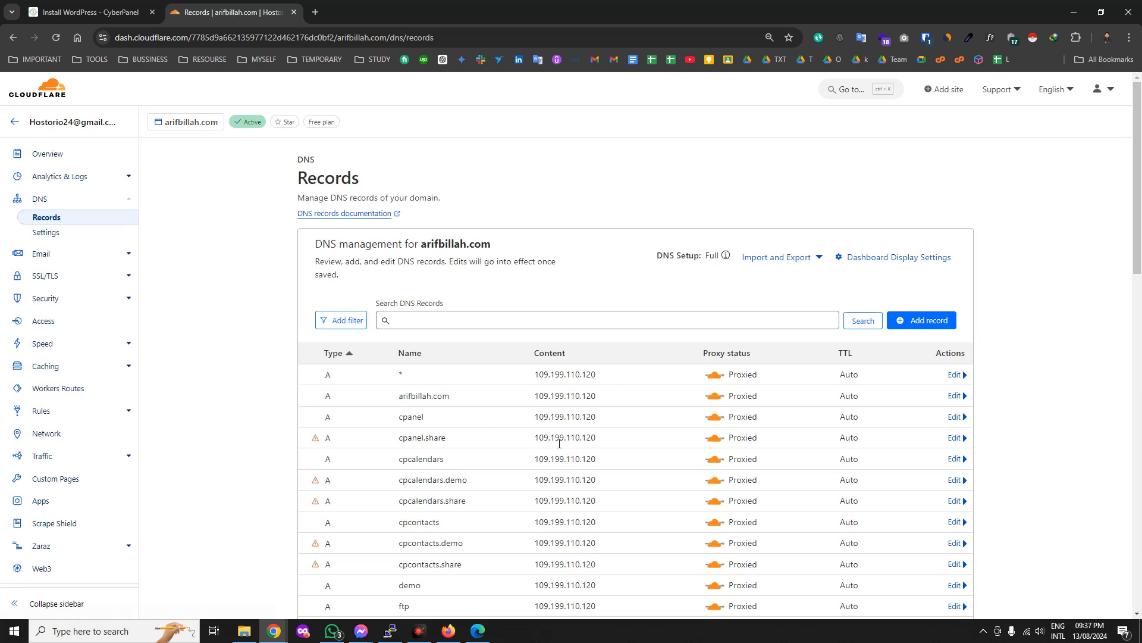
Change the arifbillah.com A record from 109.199.110.120 to 185.218.124.195 and save it.
{"action": "scroll", "coordinate": [479, 426], "scroll_direction": "down", "scroll_amount": 1}
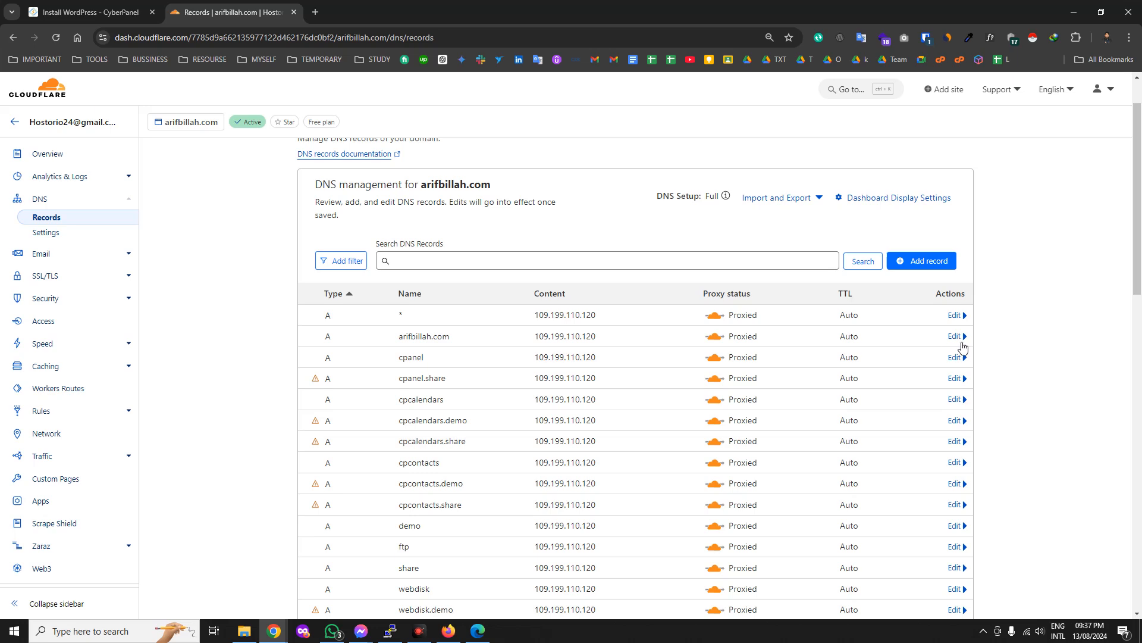
{"action": "left_click", "coordinate": [956, 337]}
{"action": "double_click", "coordinate": [595, 365]}
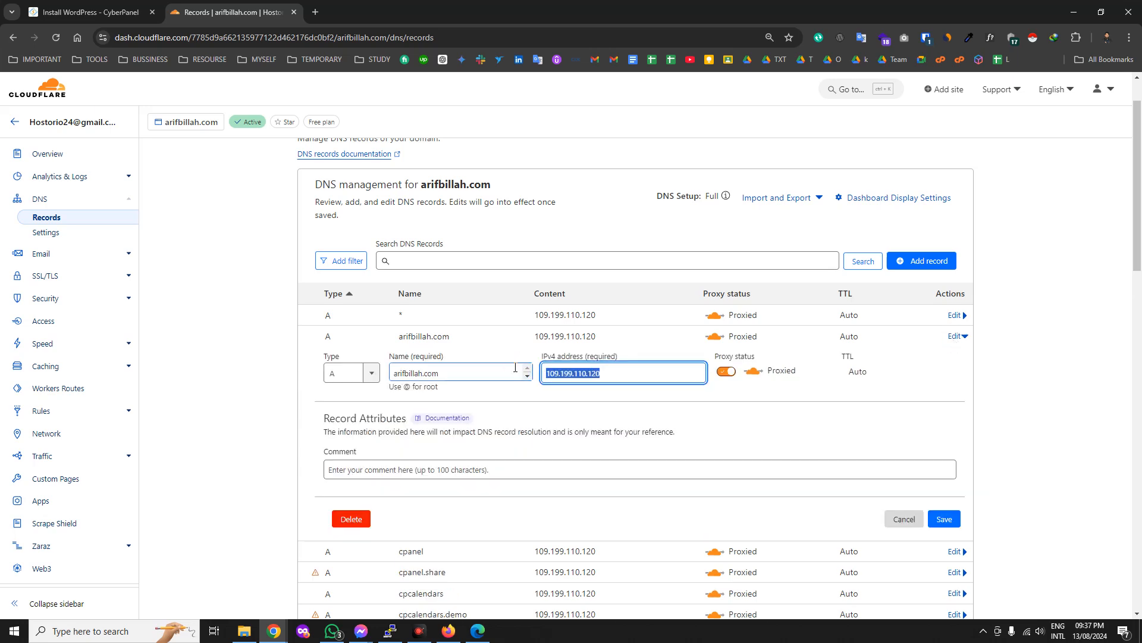
{"action": "key", "text": "ctrl+v"}
{"action": "left_click", "coordinate": [945, 518]}
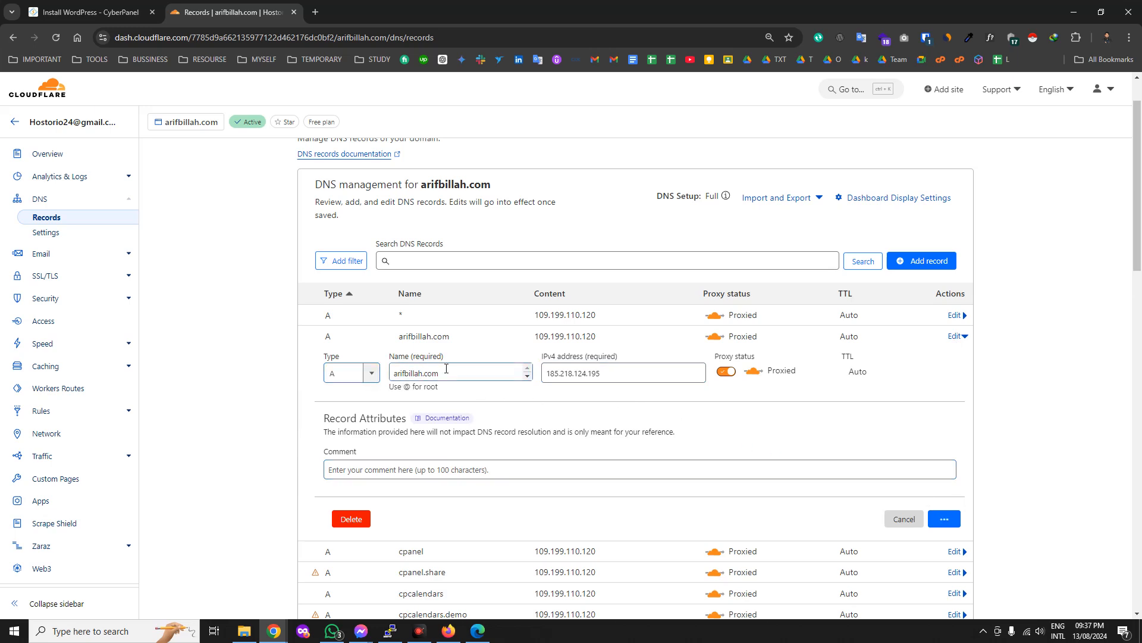
{"action": "scroll", "coordinate": [536, 474], "scroll_direction": "down", "scroll_amount": 10}
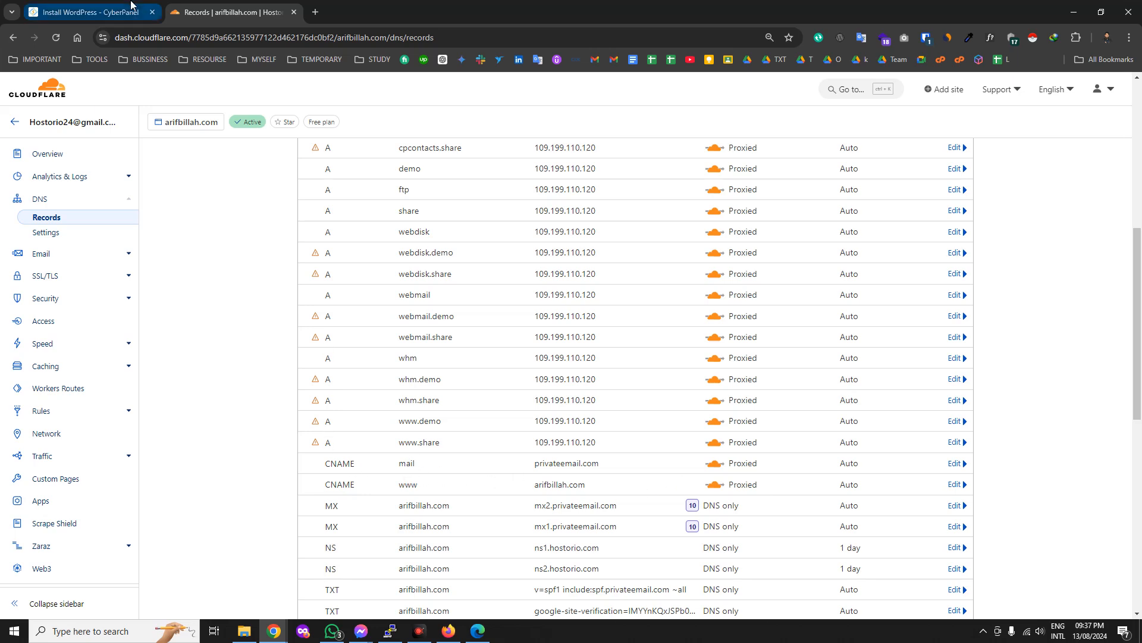
{"action": "scroll", "coordinate": [711, 336], "scroll_direction": "up", "scroll_amount": 4}
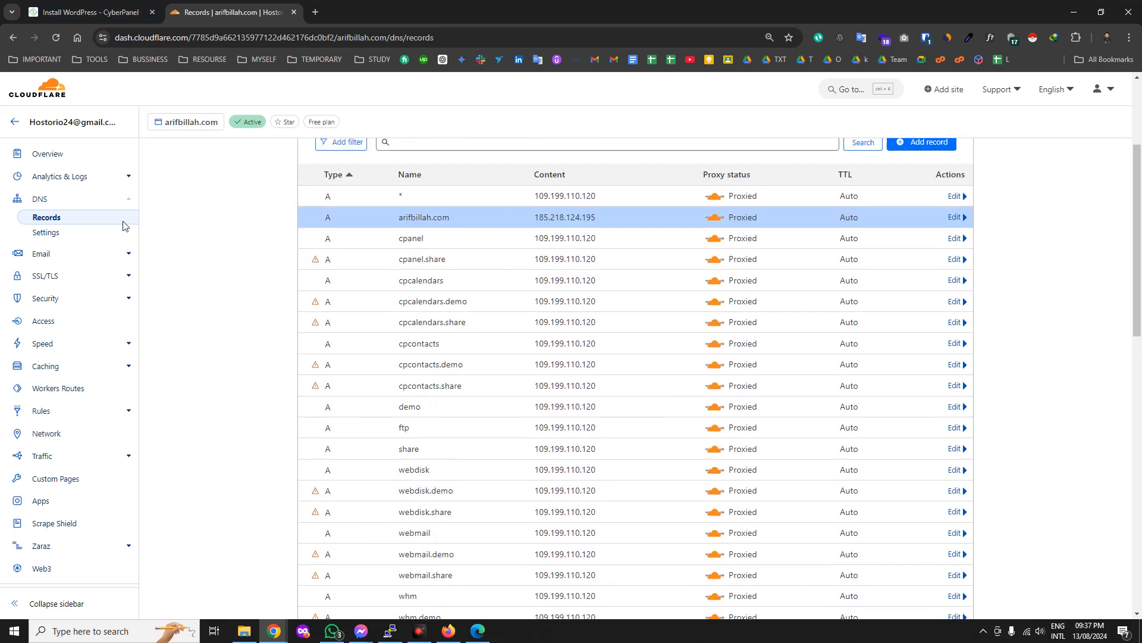
Purge everything from arifbillah.com's Cloudflare cache and open a new Chrome Incognito window.
{"action": "left_click", "coordinate": [41, 154]}
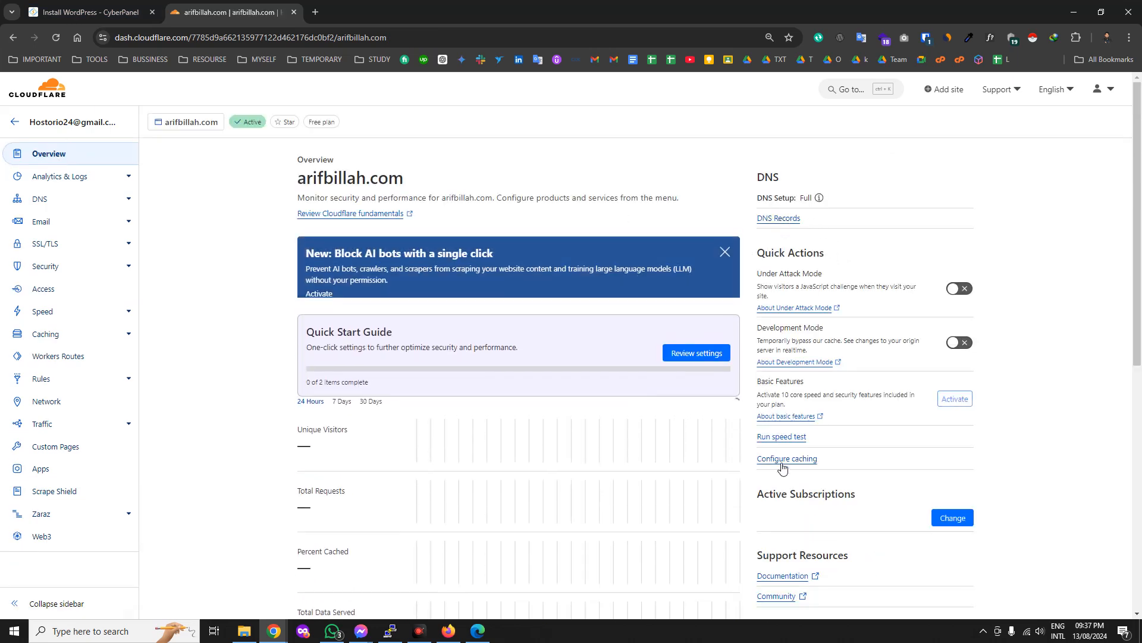
{"action": "left_click", "coordinate": [786, 458]}
{"action": "left_click", "coordinate": [827, 299]}
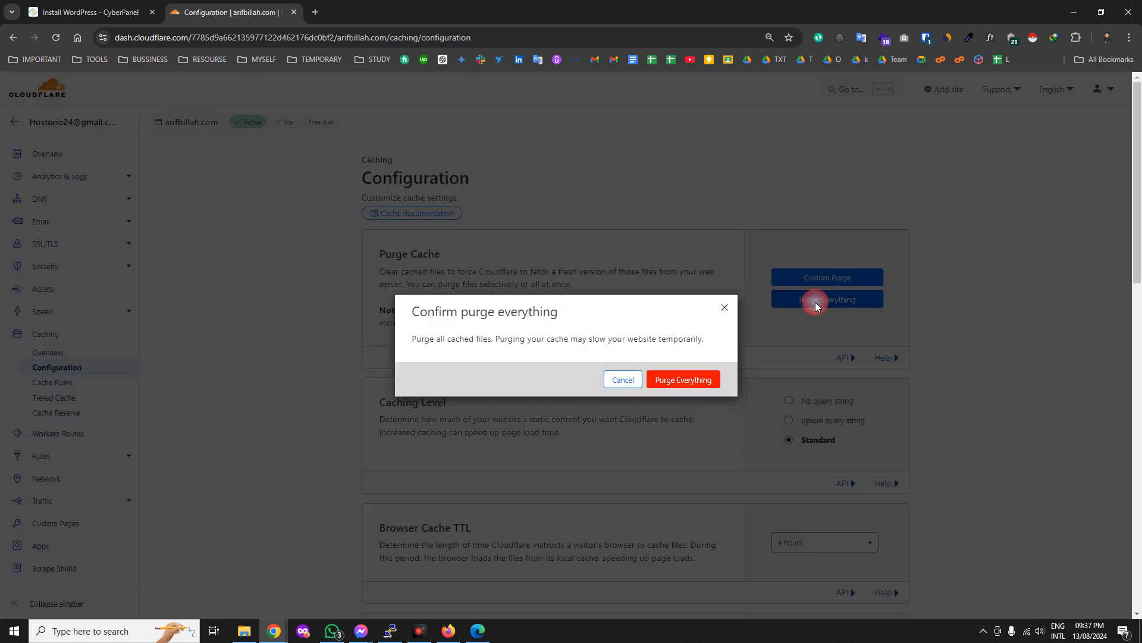
{"action": "left_click", "coordinate": [703, 380]}
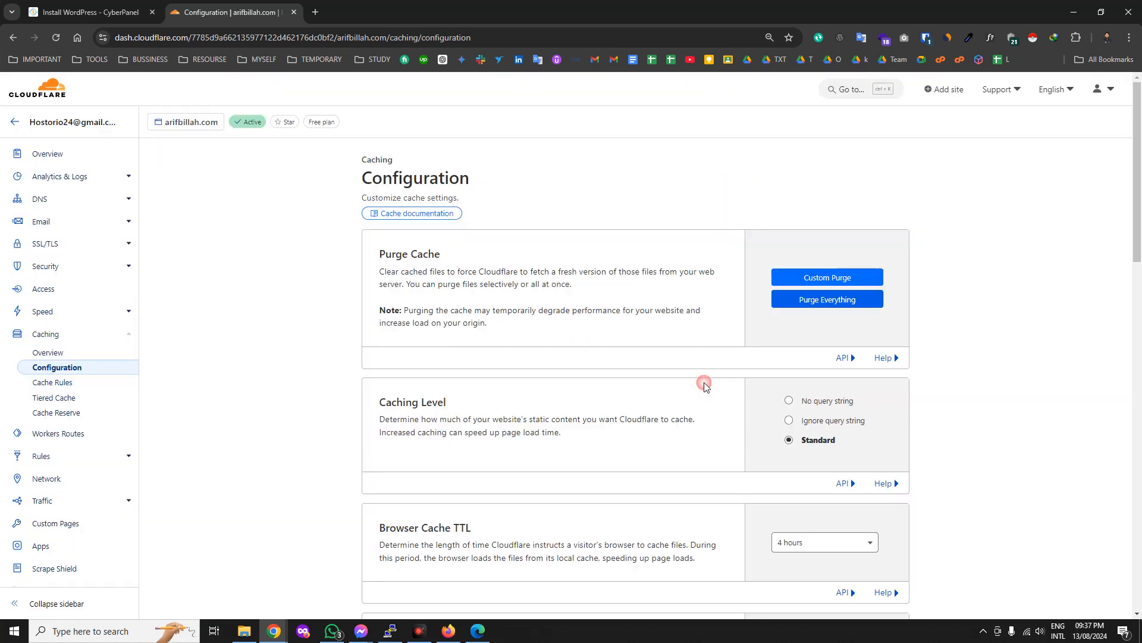
{"action": "left_click", "coordinate": [1129, 37]}
{"action": "left_click", "coordinate": [999, 127]}
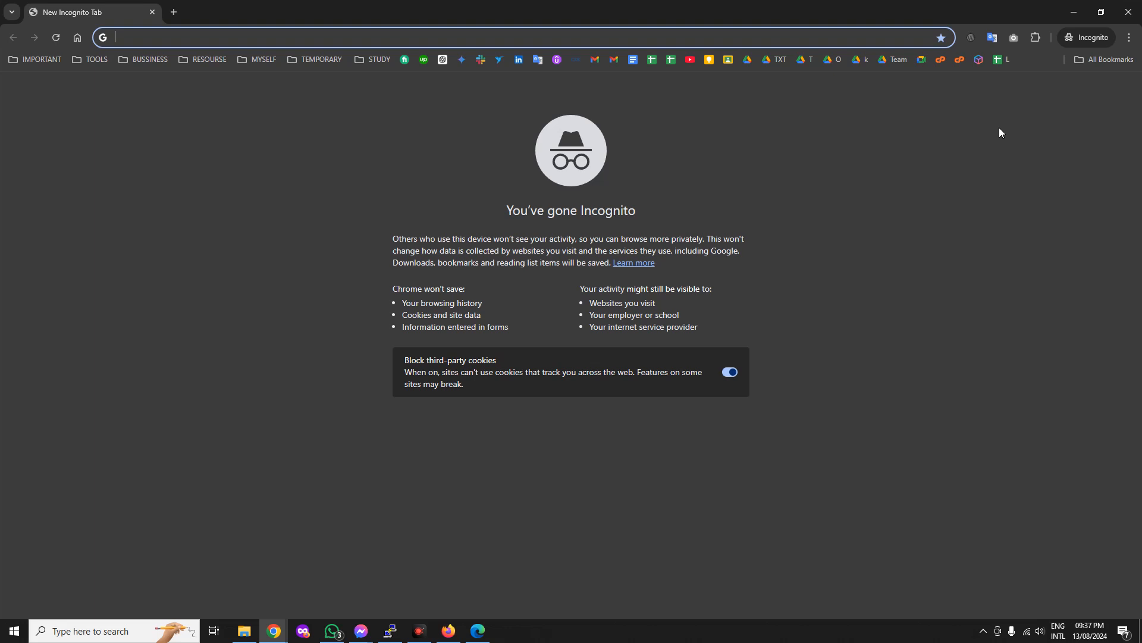
Load arifbillah.com in the incognito window using its full address and check connection security.
{"action": "type", "text": "arifbillah.com"}
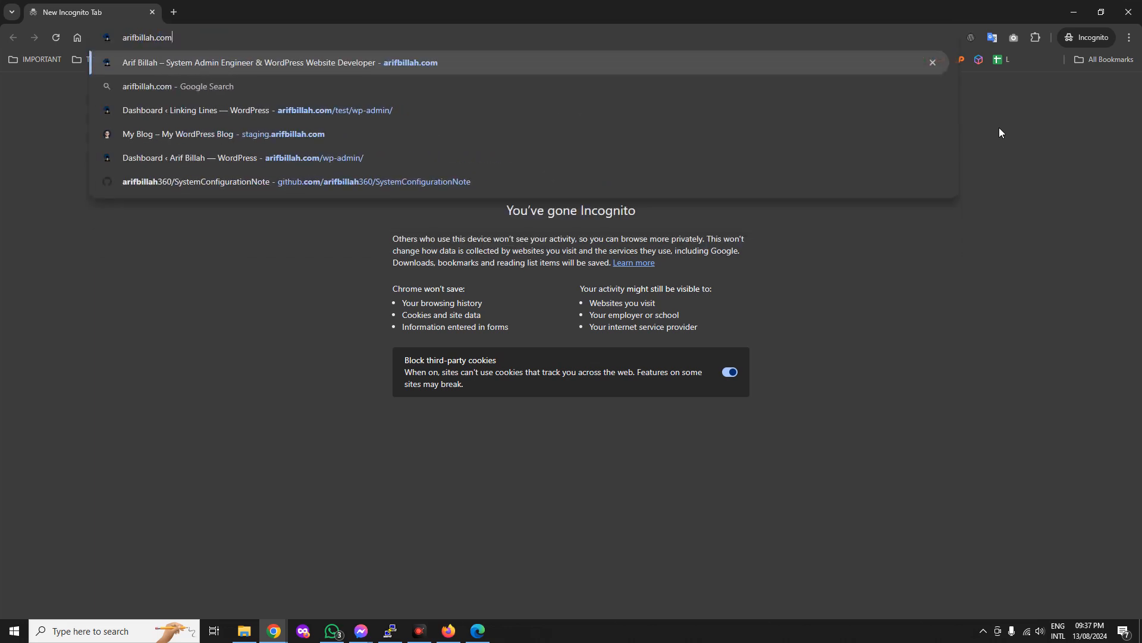
{"action": "key", "text": "Return"}
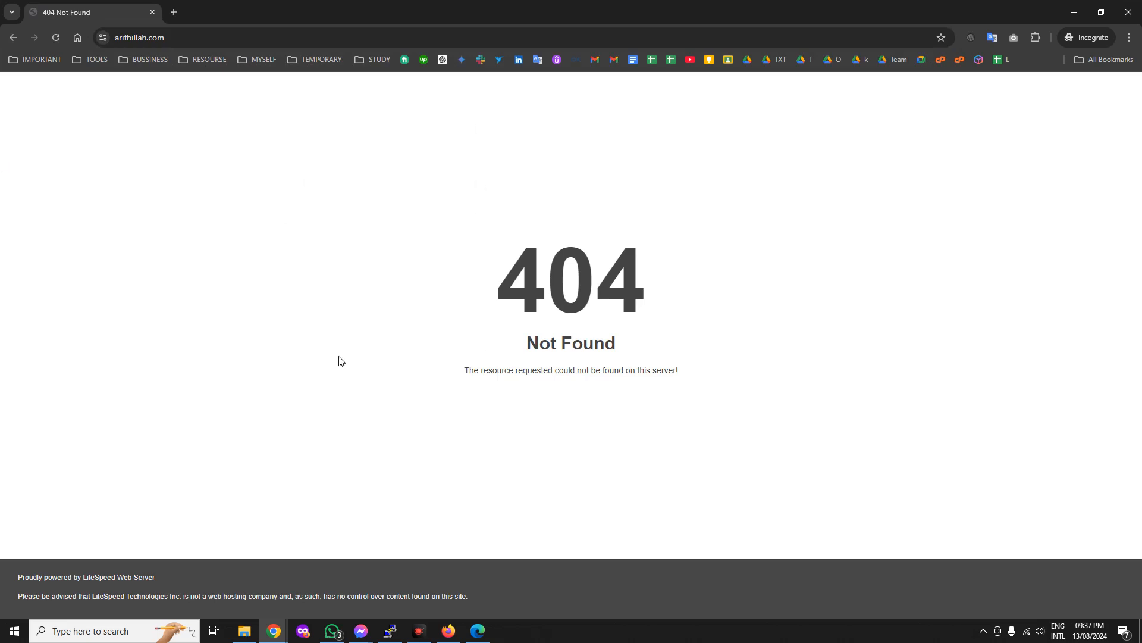
{"action": "left_click", "coordinate": [220, 39]}
{"action": "key", "text": "ctrl+c"}
{"action": "key", "text": "BackSpace"}
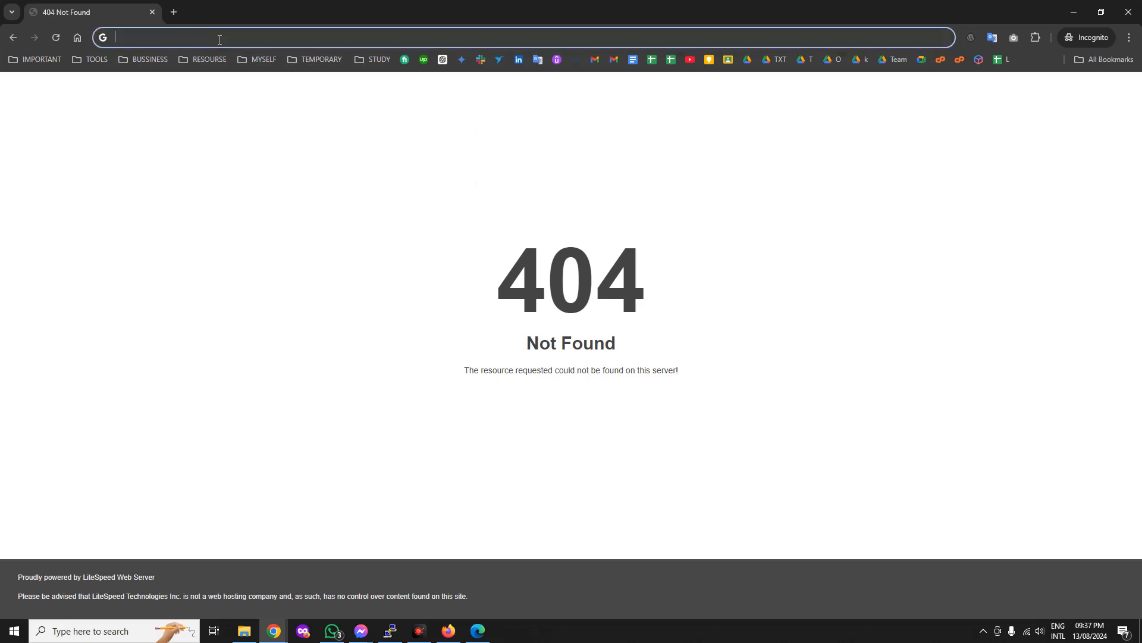
{"action": "key", "text": "ctrl+v"}
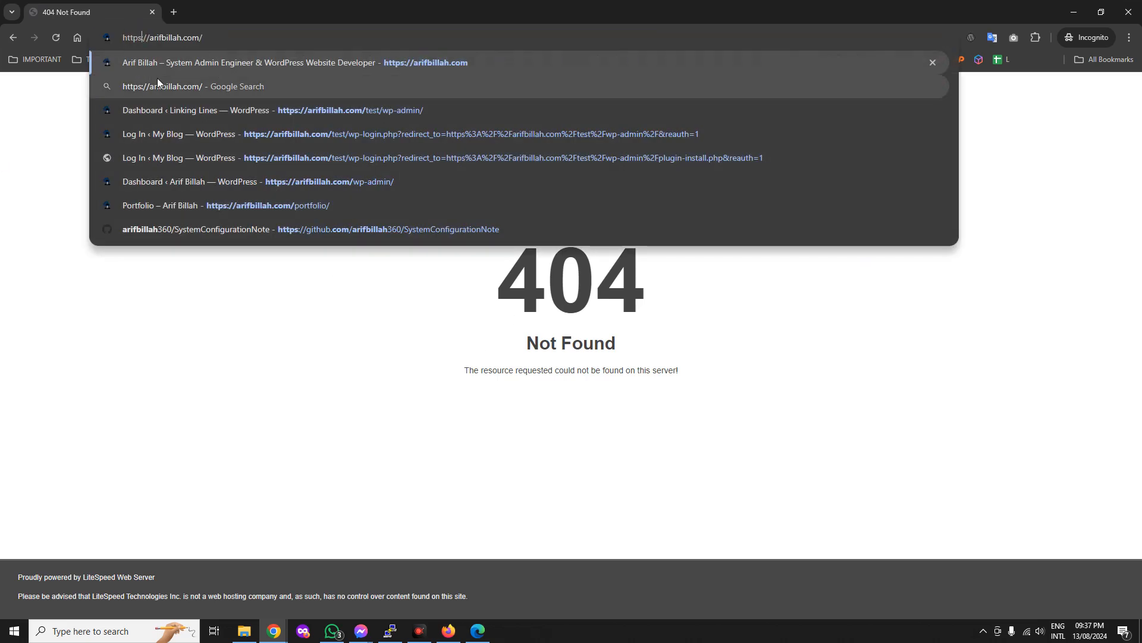
{"action": "key", "text": "Return"}
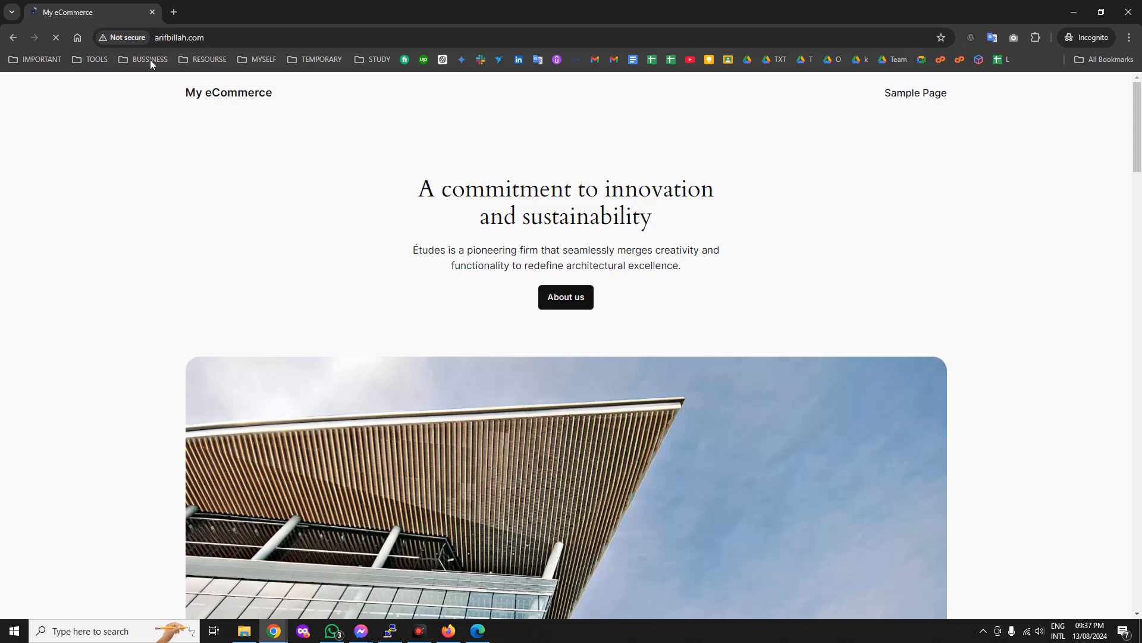
{"action": "left_click", "coordinate": [122, 38]}
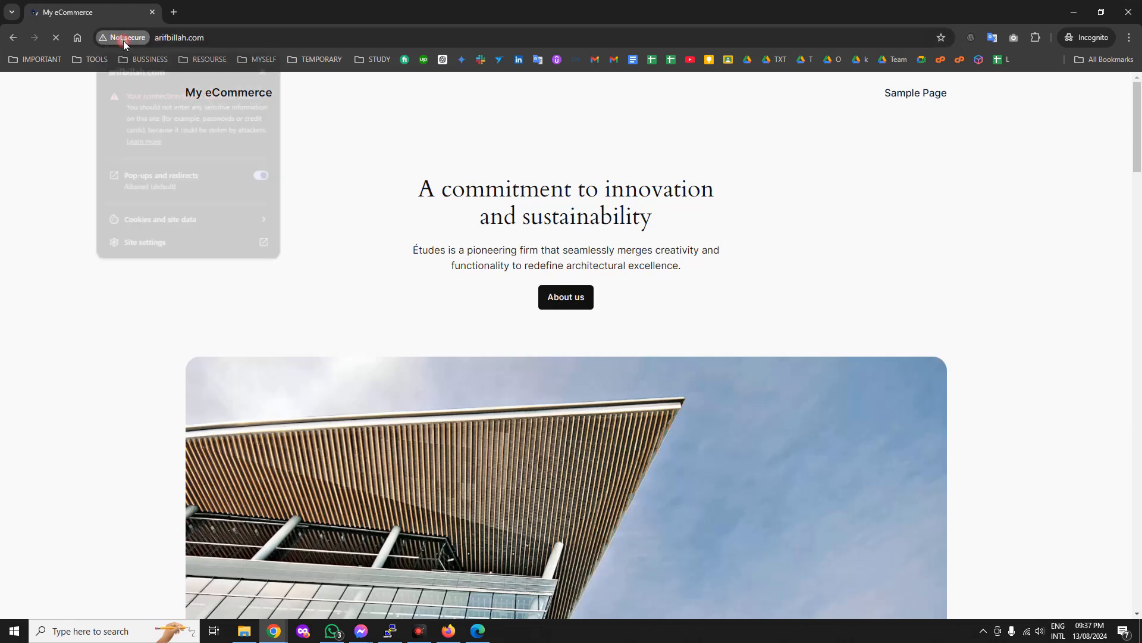
Minimize the incognito window and return to the CyberPanel install tab, then the Cloudflare tab.
{"action": "left_click", "coordinate": [1074, 12]}
{"action": "left_click", "coordinate": [119, 8]}
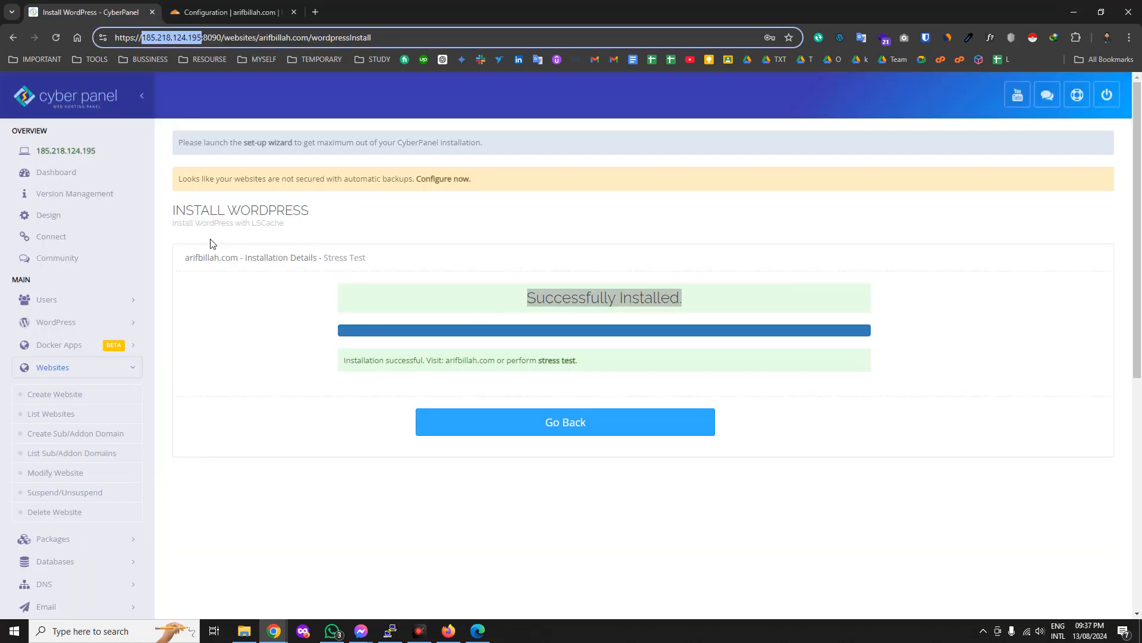
{"action": "left_click", "coordinate": [228, 12]}
View arifbillah.com's Cloudflare DNS records, then go to CyberPanel's List Websites page.
{"action": "left_click", "coordinate": [51, 201]}
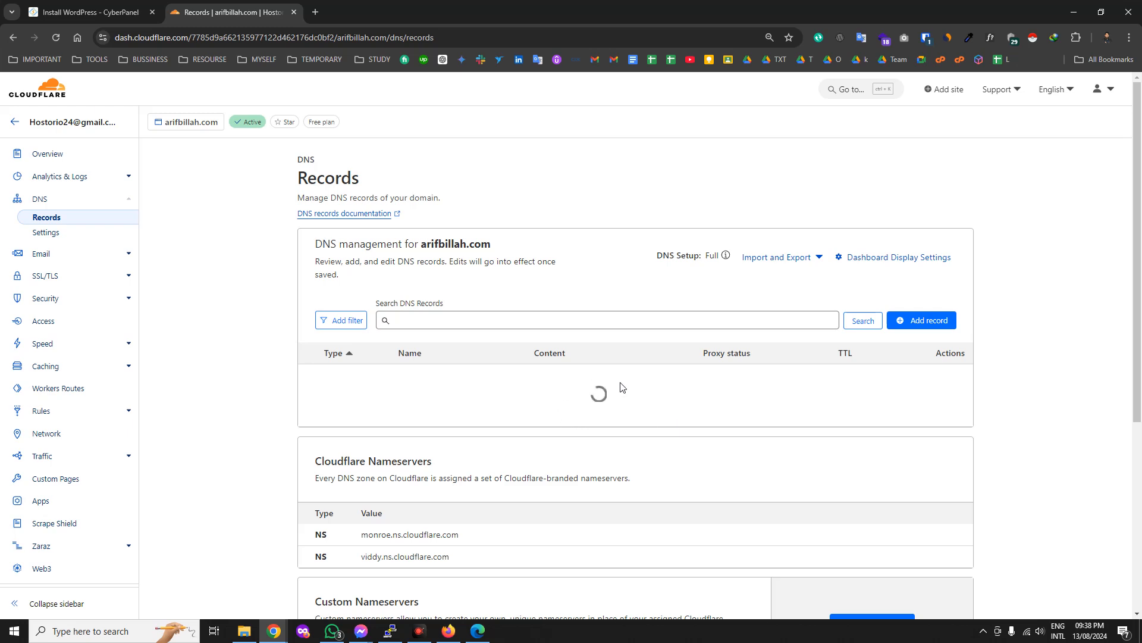
{"action": "left_click", "coordinate": [111, 6]}
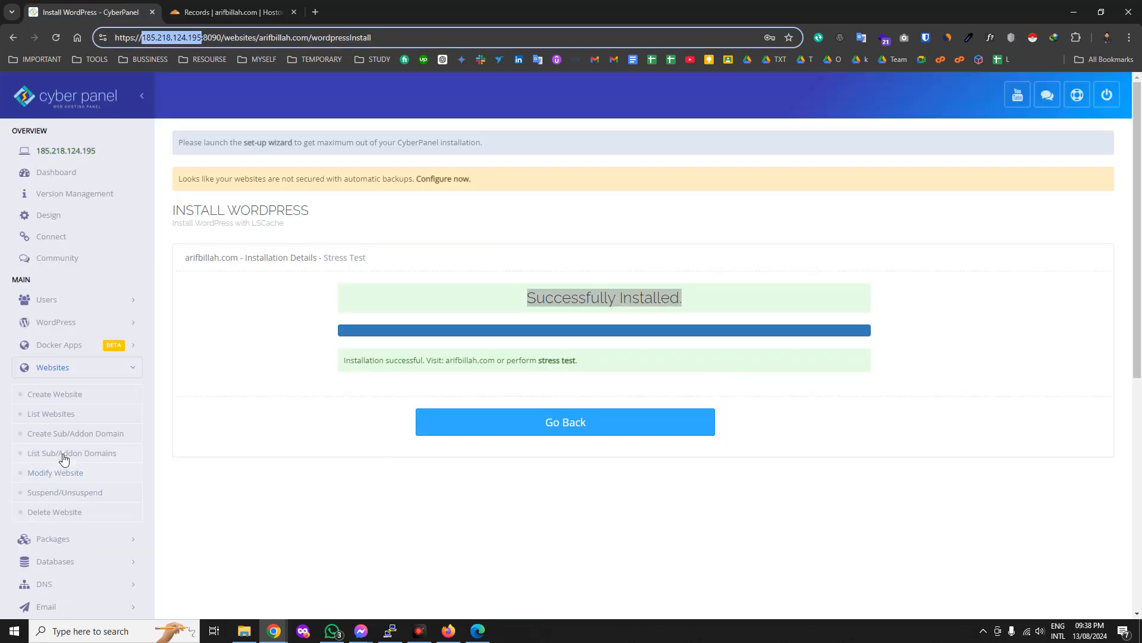
{"action": "left_click", "coordinate": [60, 414]}
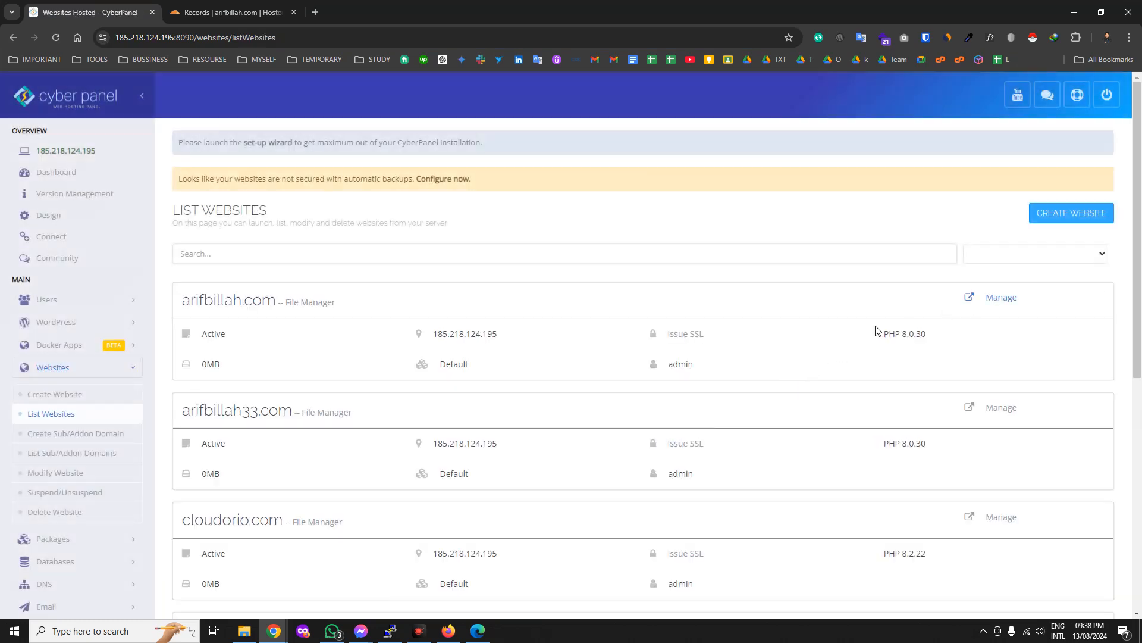
Issue an SSL certificate for arifbillah.com and bring the incognito My eCommerce window forward.
{"action": "left_click", "coordinate": [685, 335]}
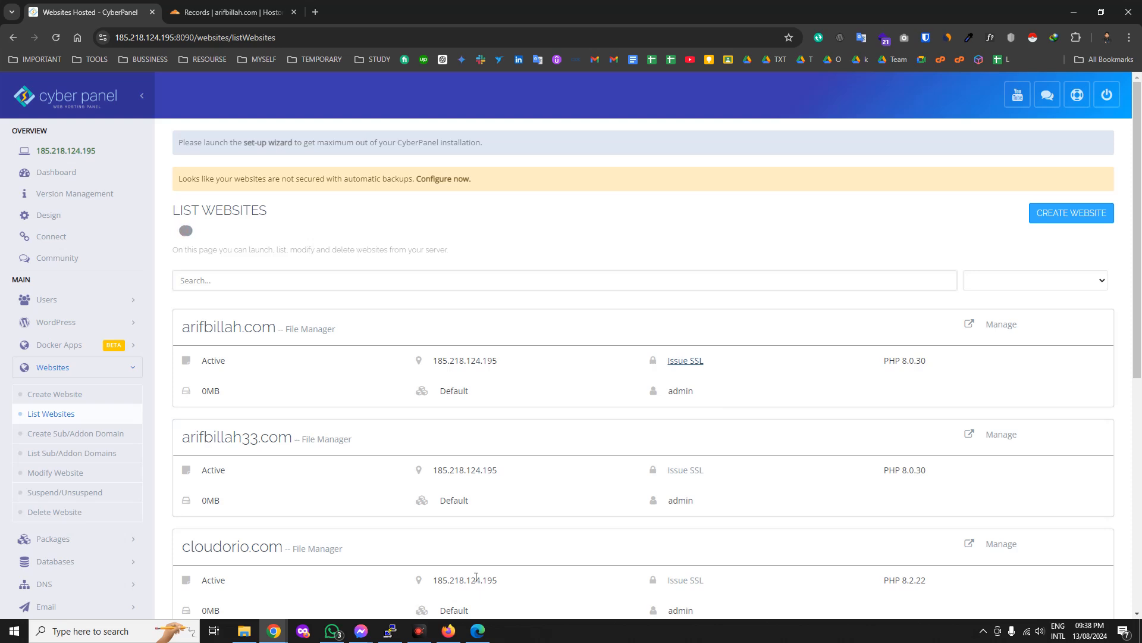
{"action": "left_click", "coordinate": [276, 631]}
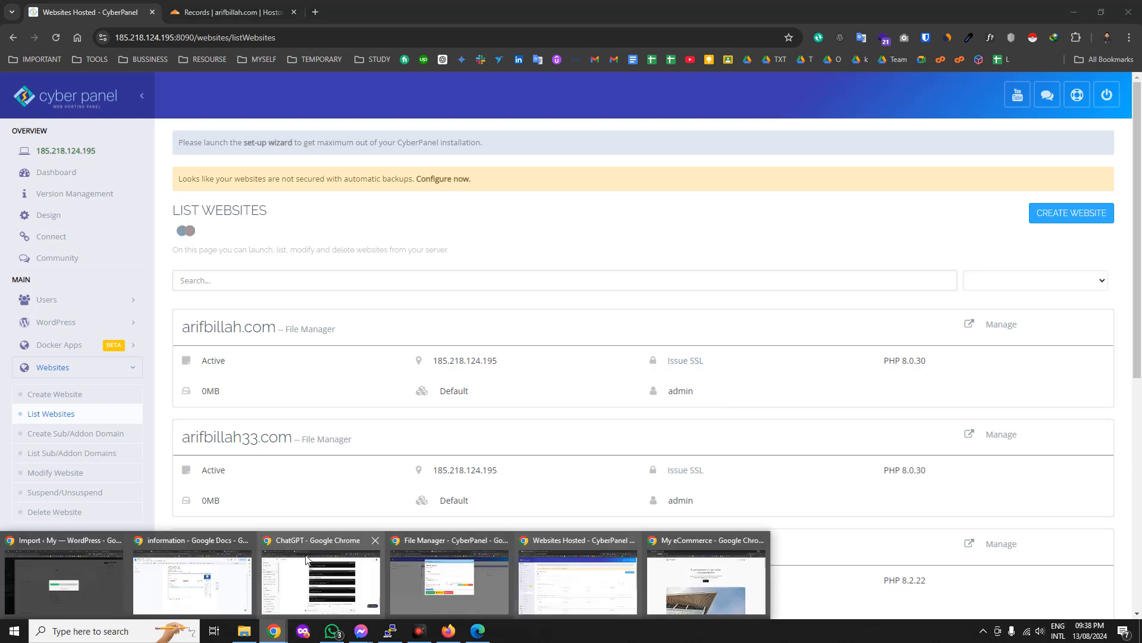
{"action": "left_click", "coordinate": [743, 601]}
{"action": "left_click", "coordinate": [168, 40]}
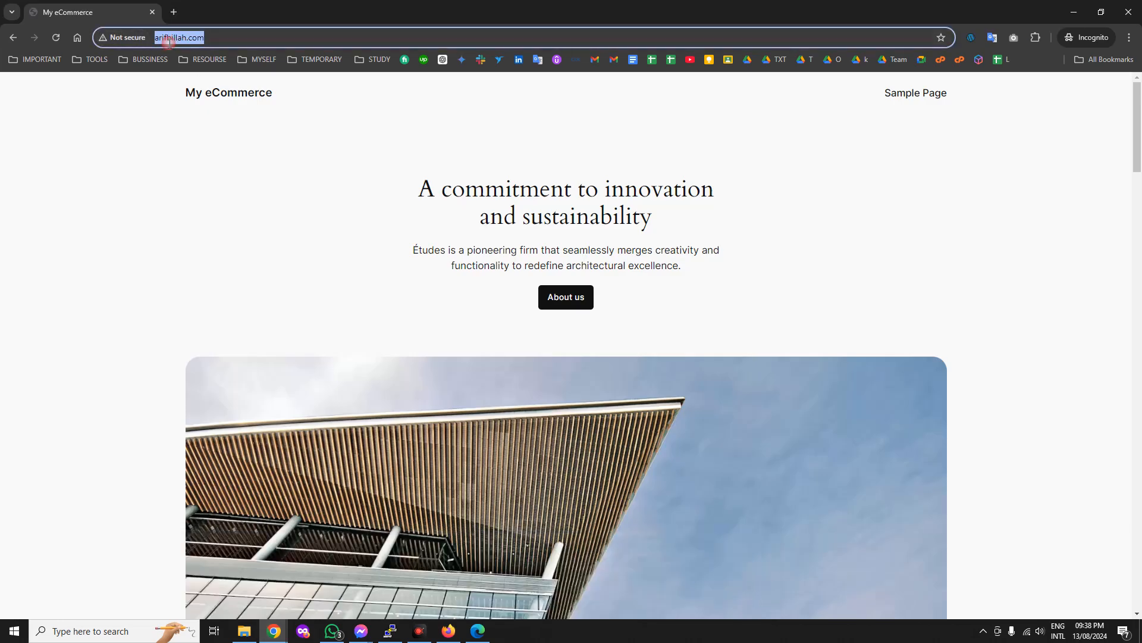
{"action": "key", "text": "ctrl+x"}
{"action": "key", "text": "ctrl+v"}
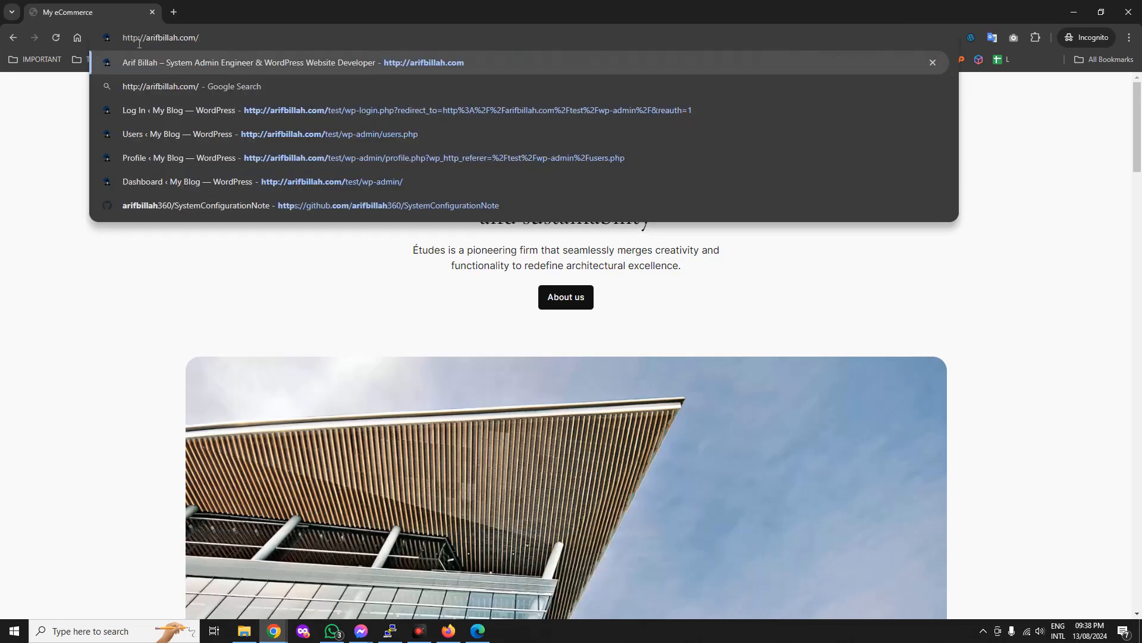
{"action": "type", "text": "s"}
{"action": "key", "text": "Return"}
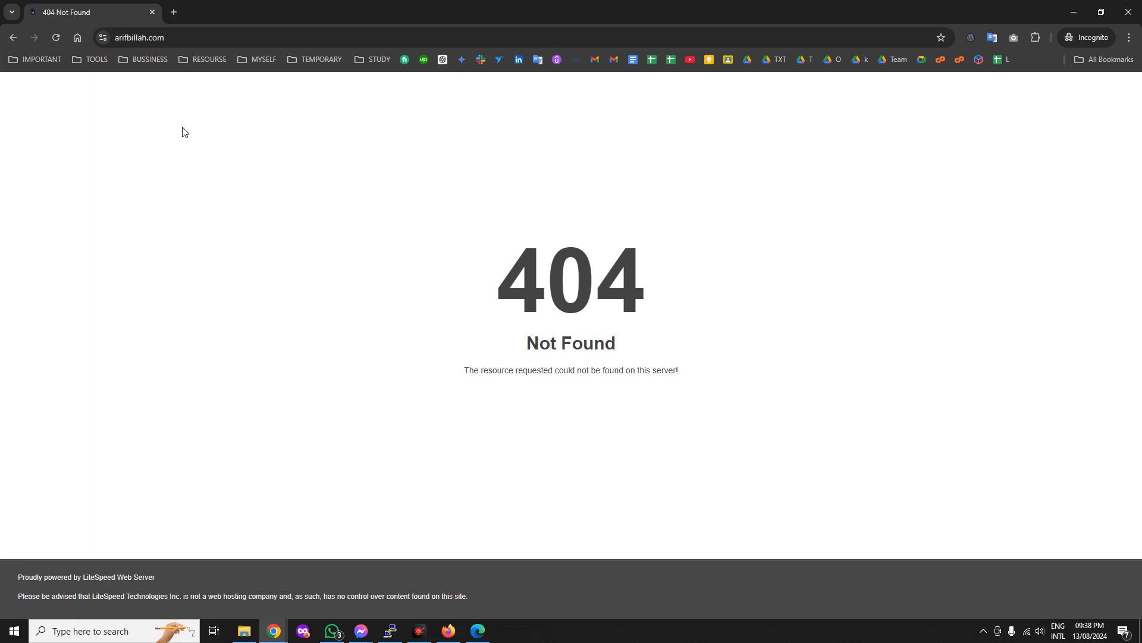
Confirm the site's HTTPS connection is secure, then close the incognito window.
{"action": "left_click_drag", "start_coordinate": [769, 5], "coordinate": [965, 275]}
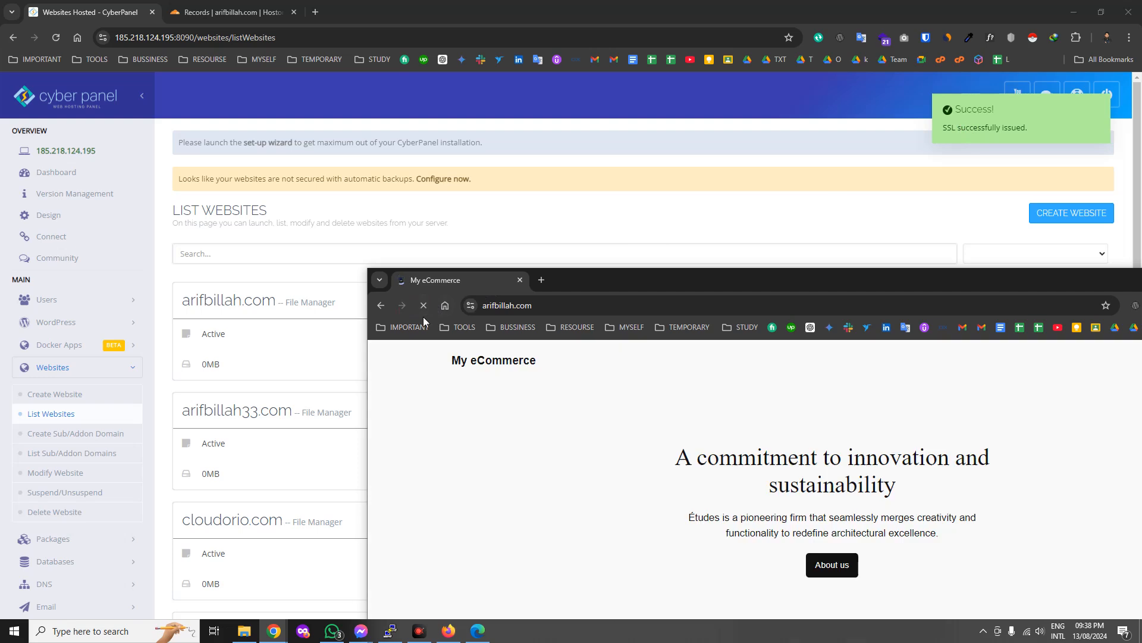
{"action": "left_click", "coordinate": [470, 306]}
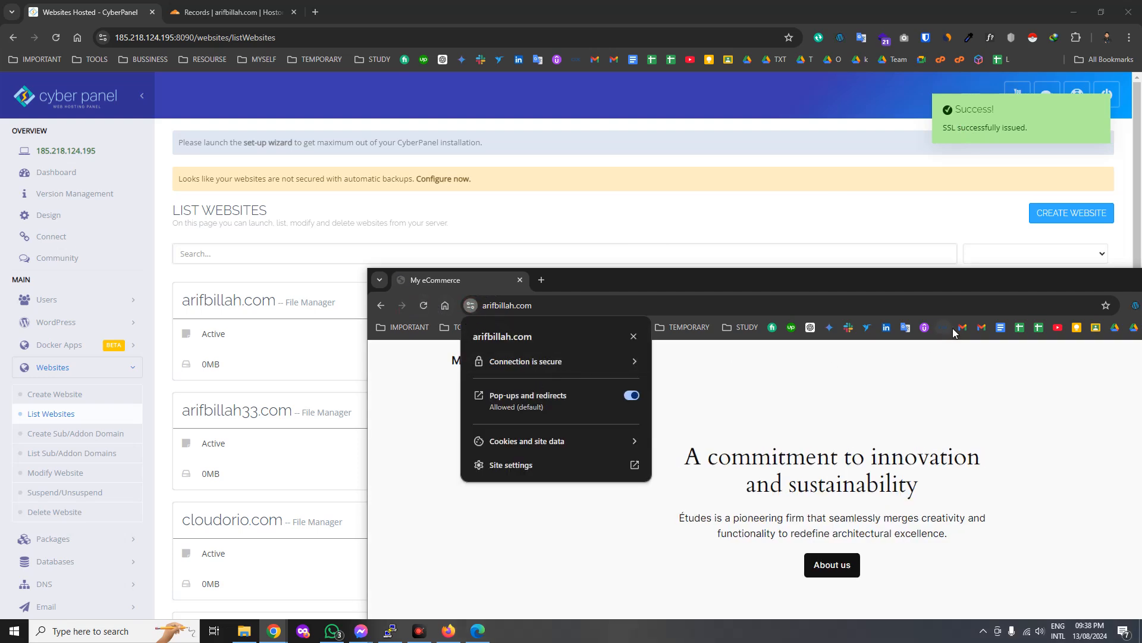
{"action": "left_click_drag", "start_coordinate": [962, 275], "coordinate": [590, 135]}
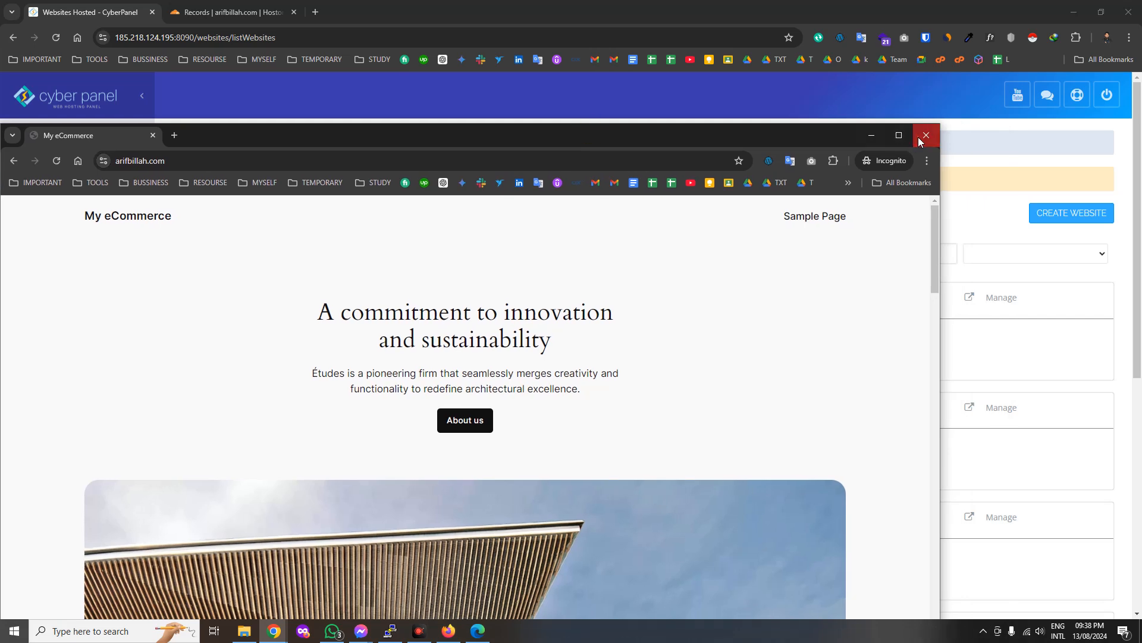
{"action": "left_click", "coordinate": [926, 136]}
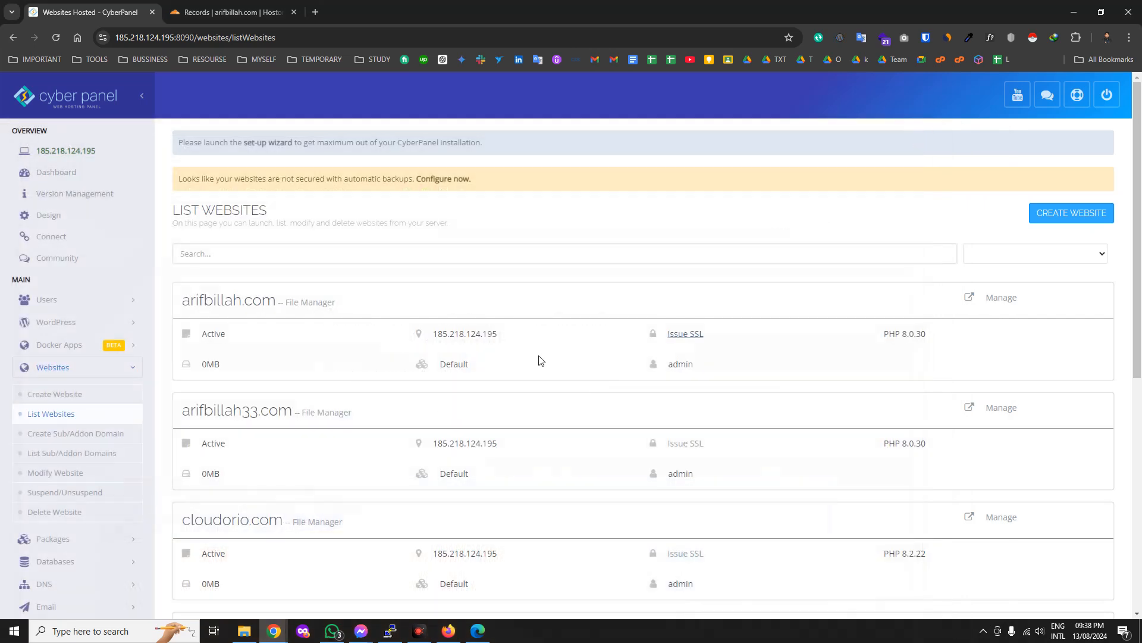
{"action": "left_click", "coordinate": [56, 433]}
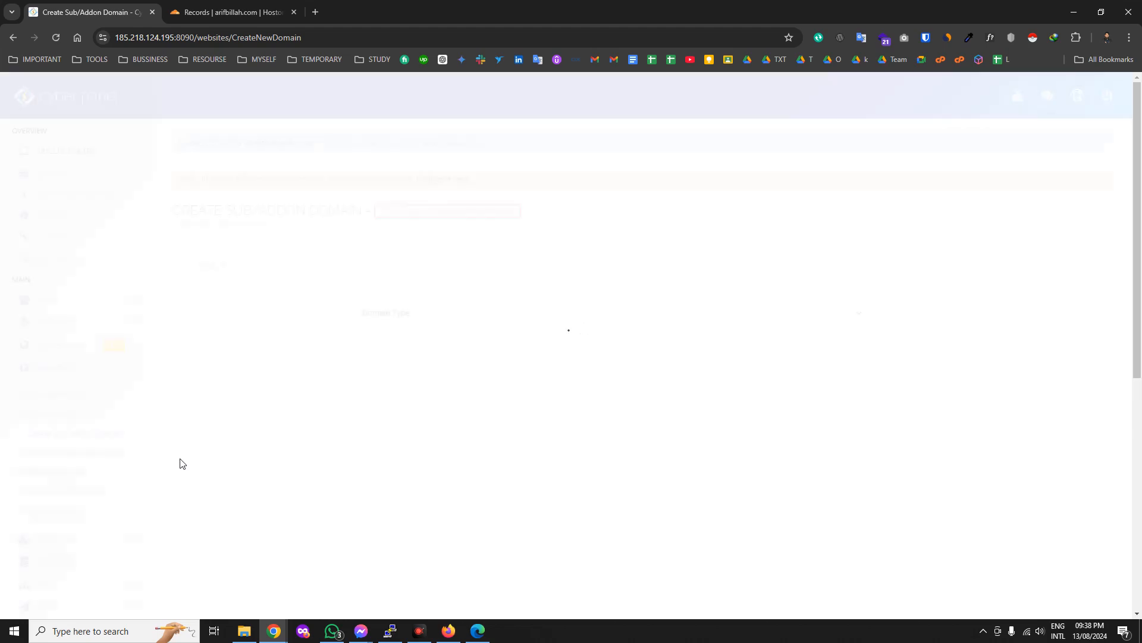
Set Domain Type to Sub Domain and the parent website to arifbillah.com.
{"action": "left_click", "coordinate": [517, 315]}
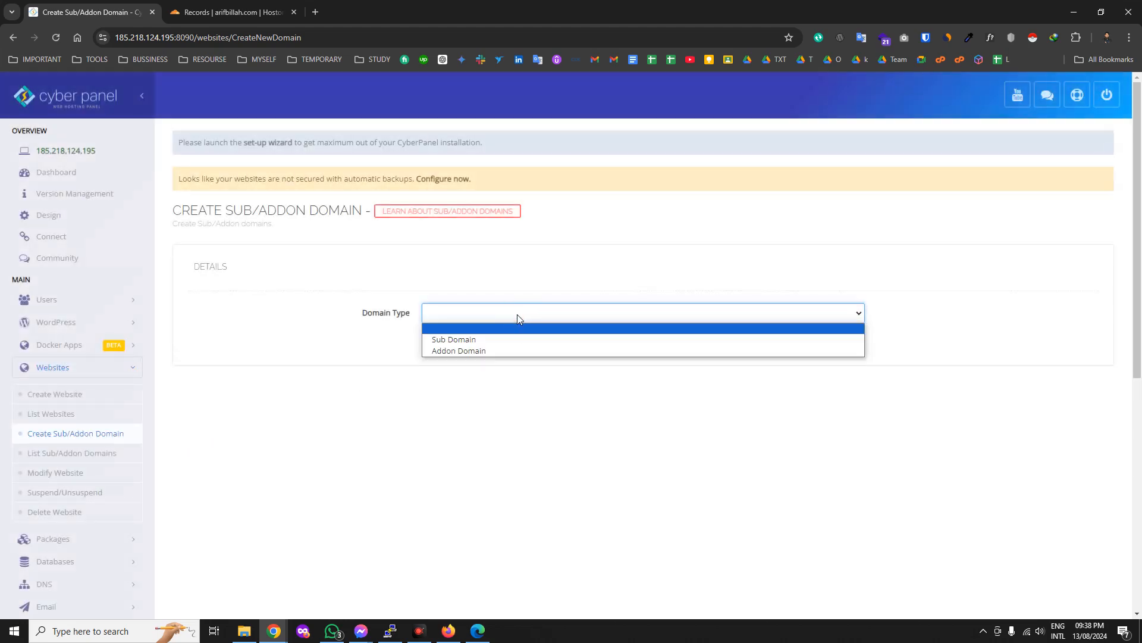
{"action": "left_click", "coordinate": [448, 342]}
{"action": "left_click", "coordinate": [441, 359]}
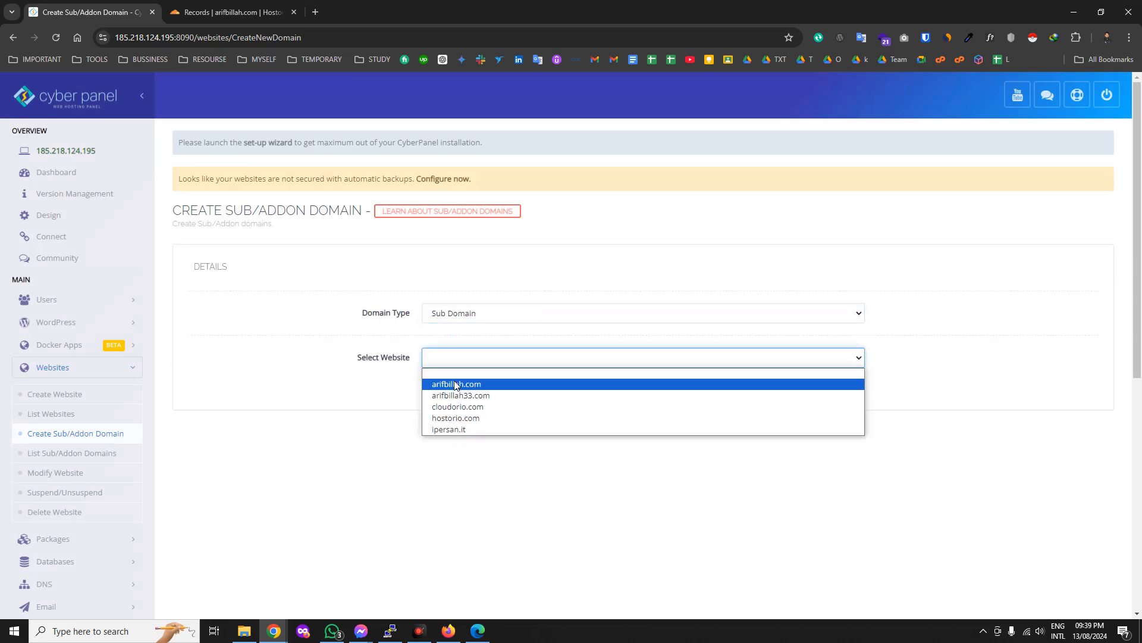
{"action": "left_click", "coordinate": [455, 380]}
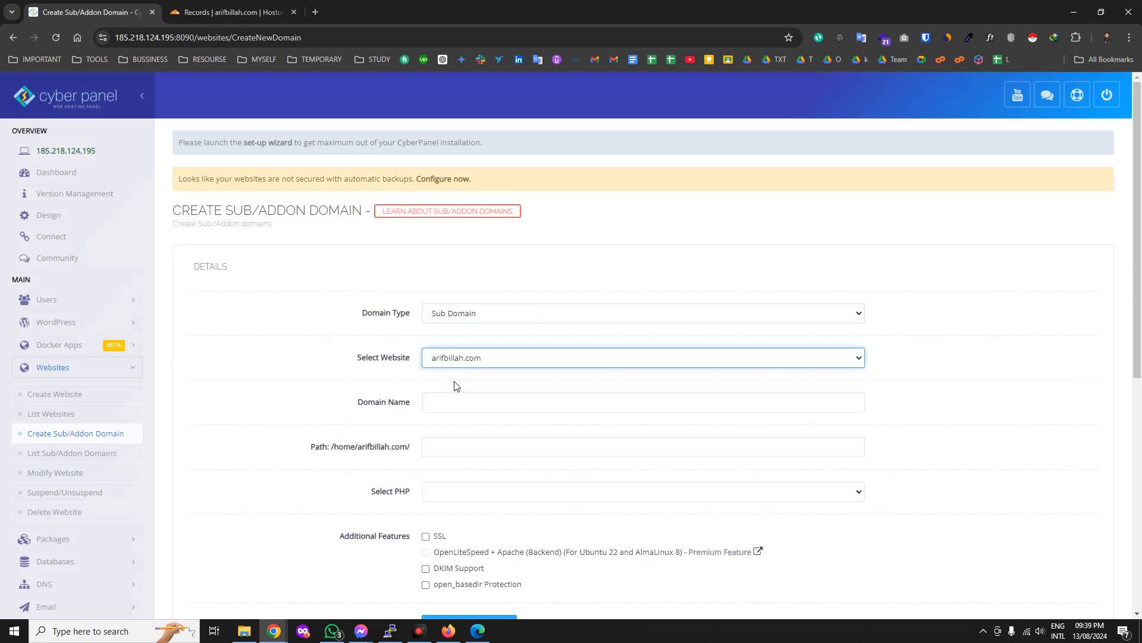
{"action": "left_click", "coordinate": [315, 12]}
Bring up staging.arifbillah.com in the address bar and select the full address.
{"action": "type", "text": "s"}
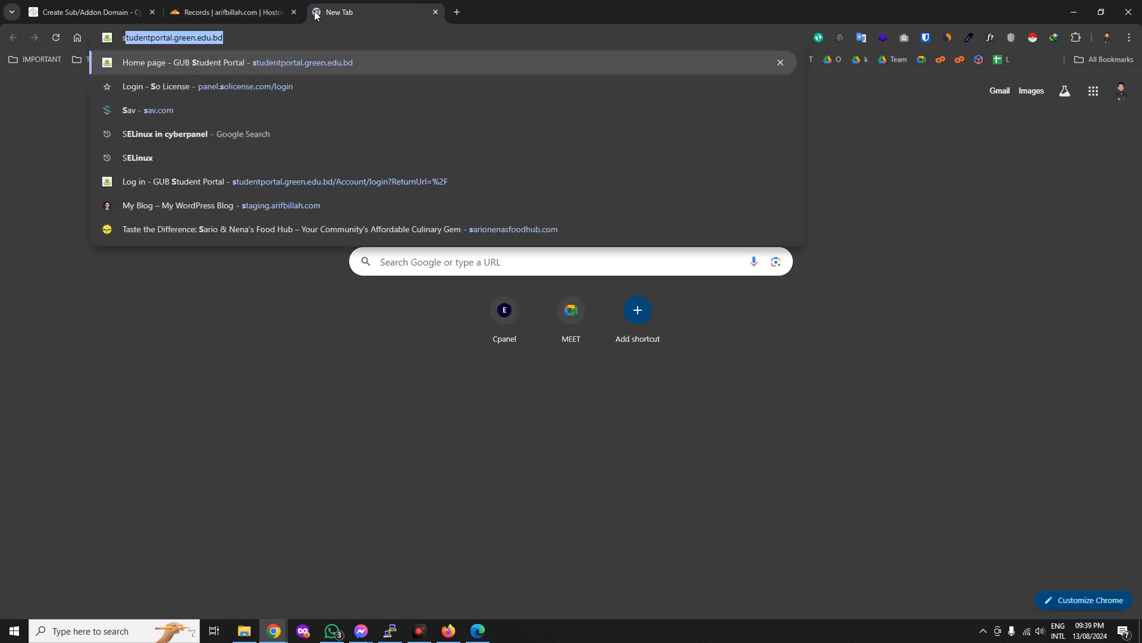
{"action": "key", "text": "BackSpace"}
{"action": "key", "text": "BackSpace"}
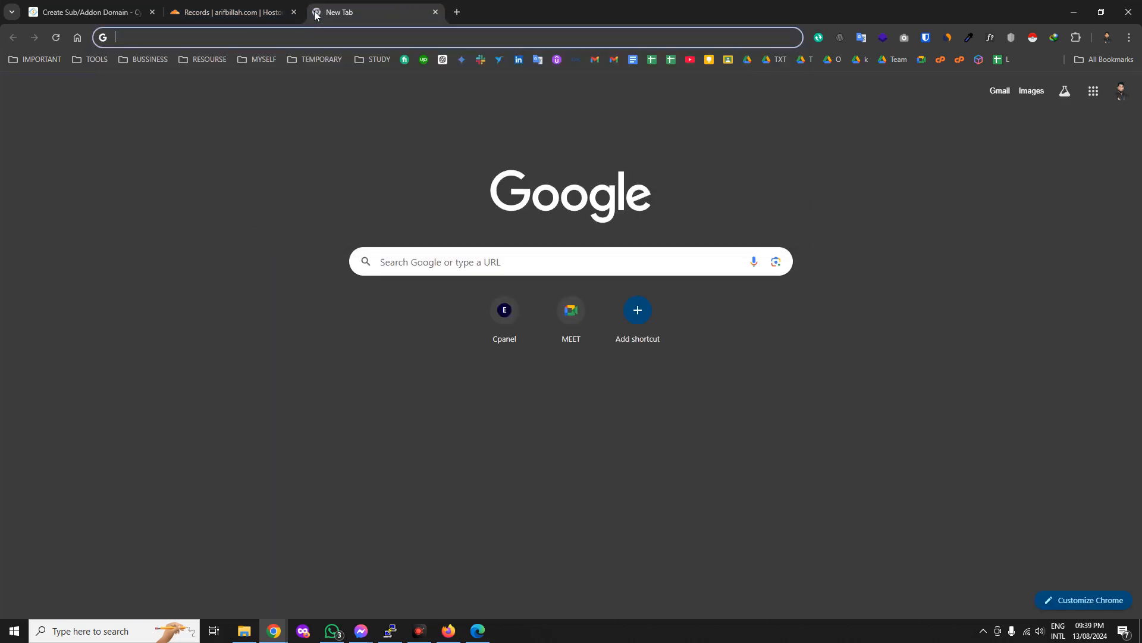
{"action": "left_click", "coordinate": [113, 5]}
{"action": "left_click", "coordinate": [448, 405]}
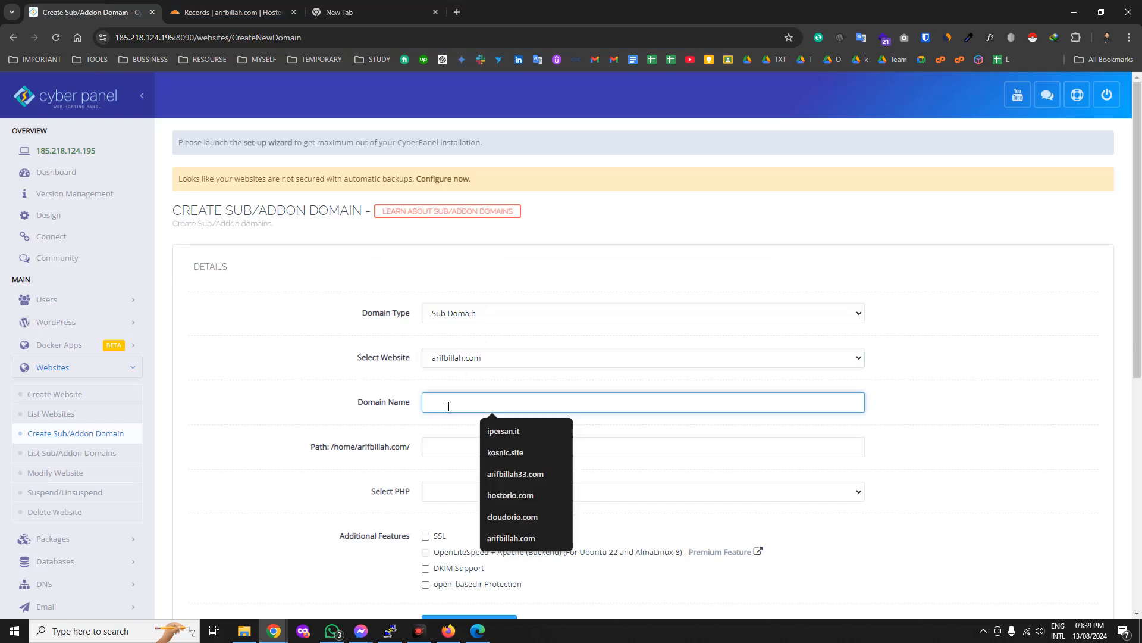
{"action": "left_click", "coordinate": [405, 42]}
{"action": "type", "text": "staging.arifbillah.com"}
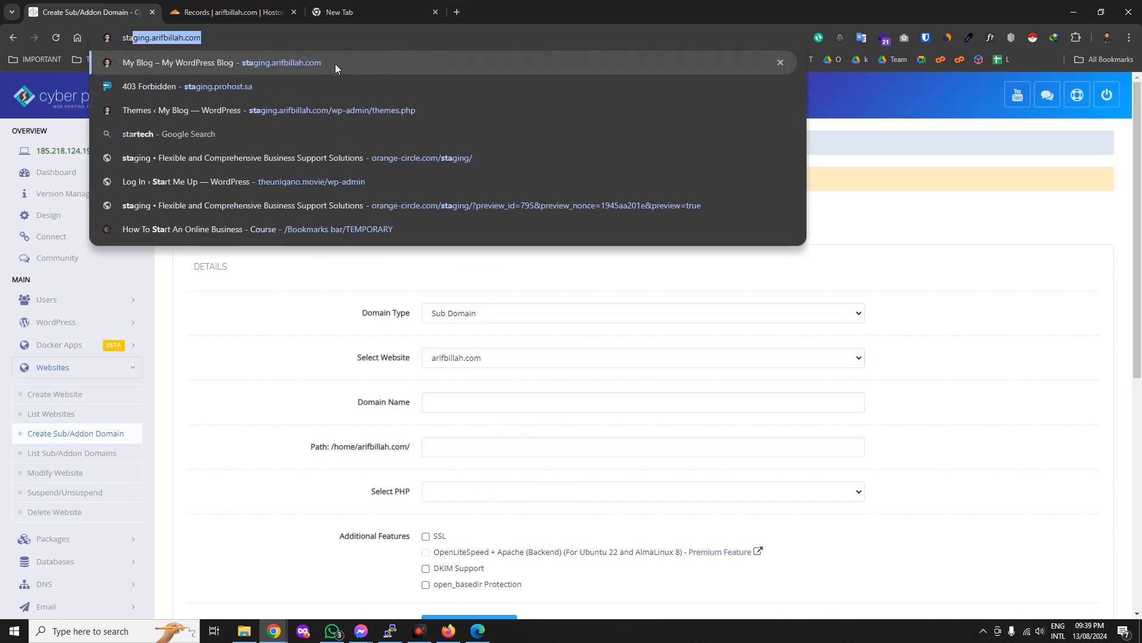
{"action": "triple_click", "coordinate": [270, 43]}
{"action": "key", "text": "ctrl+c"}
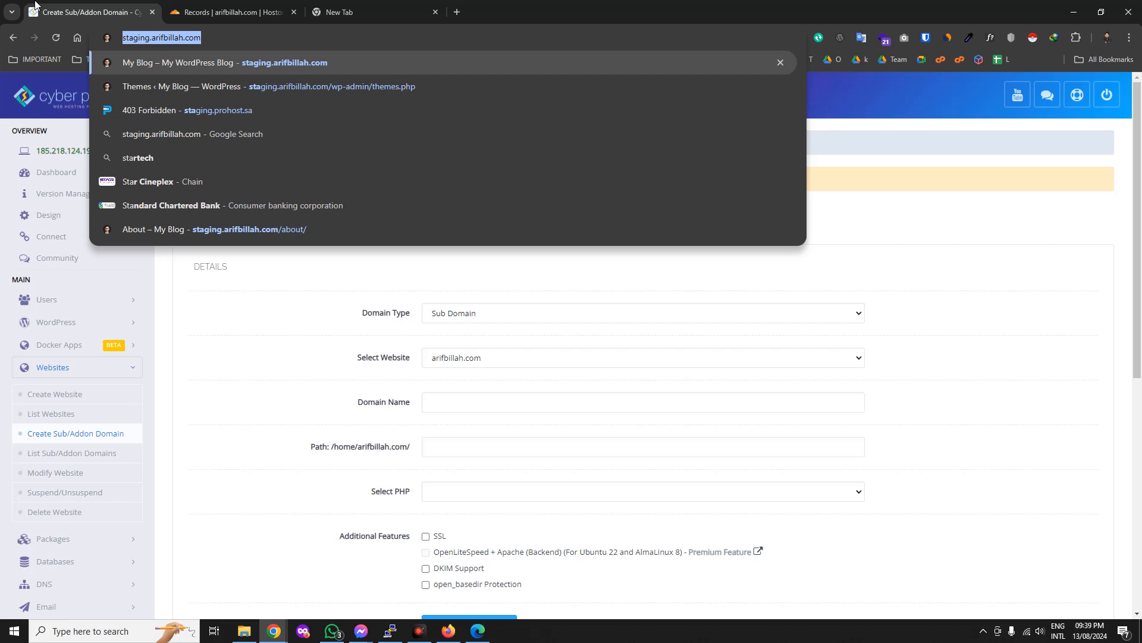
Load staging.arifbillah.com in the new tab, close it, and return to the Domain Name field.
{"action": "left_click", "coordinate": [348, 12]}
{"action": "left_click", "coordinate": [354, 37]}
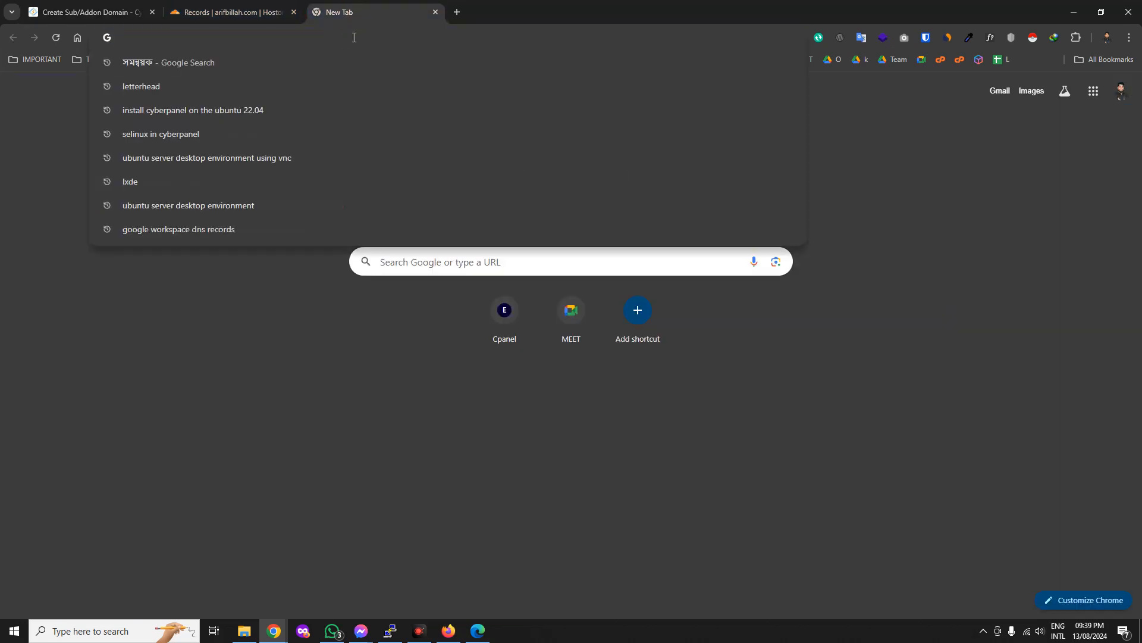
{"action": "key", "text": "ctrl+v"}
{"action": "key", "text": "Return"}
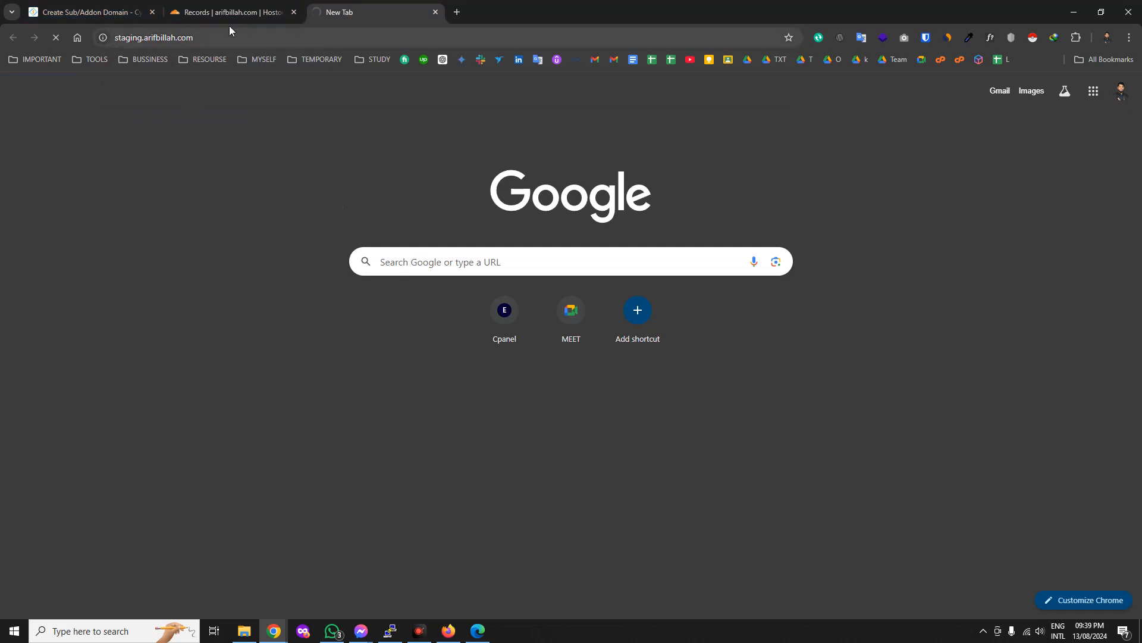
{"action": "left_click", "coordinate": [436, 12]}
{"action": "left_click", "coordinate": [99, 6]}
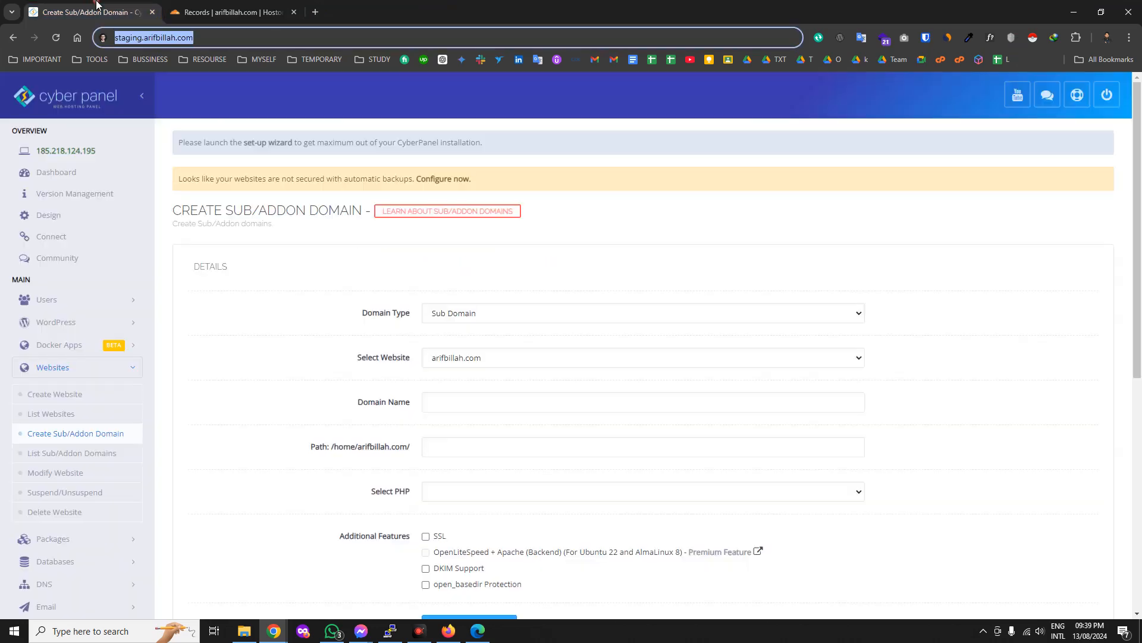
{"action": "left_click", "coordinate": [437, 407]}
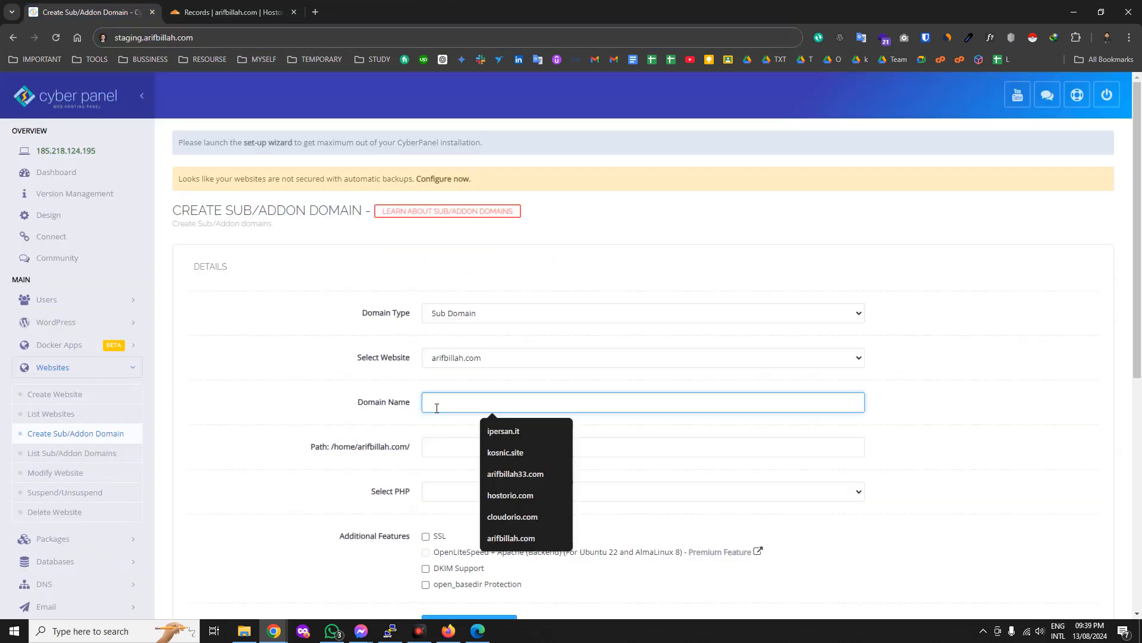
{"action": "key", "text": "super+v"}
{"action": "left_click", "coordinate": [501, 465]}
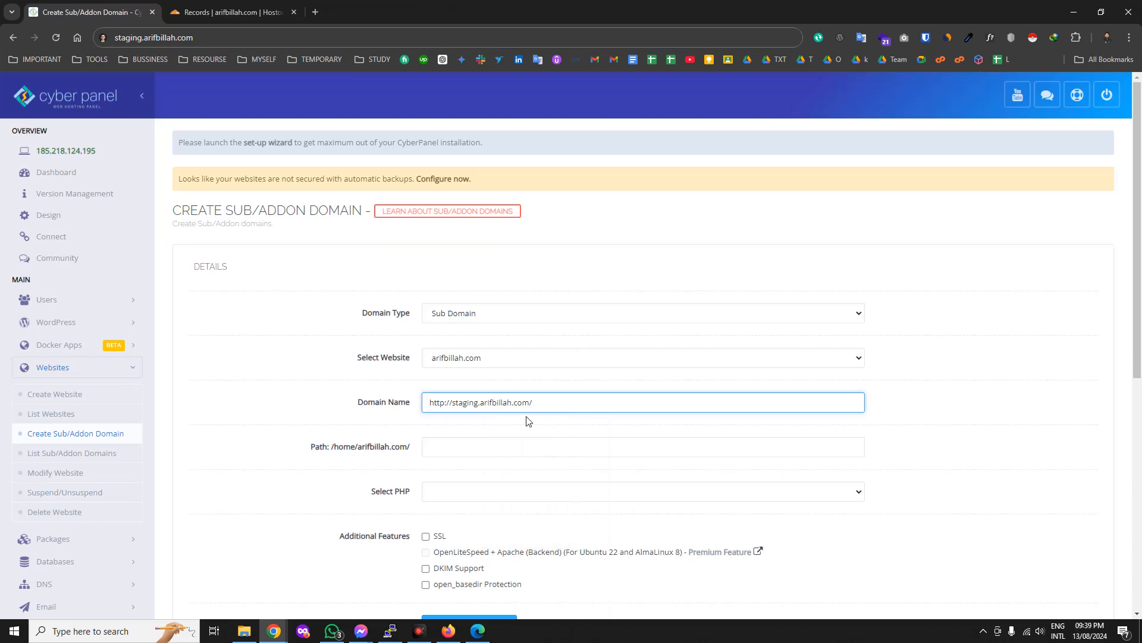
{"action": "left_click_drag", "start_coordinate": [450, 403], "coordinate": [411, 410]}
{"action": "key", "text": "BackSpace"}
{"action": "double_click", "coordinate": [436, 407]}
{"action": "left_click", "coordinate": [457, 403]}
{"action": "left_click", "coordinate": [1128, 38]}
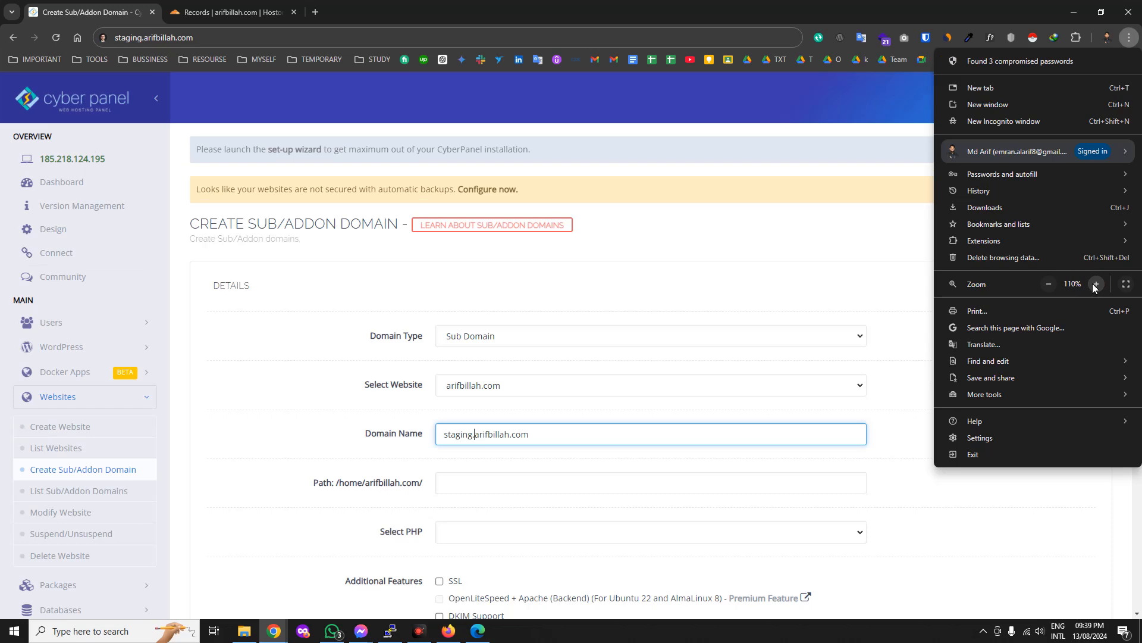
{"action": "left_click", "coordinate": [1095, 284]}
{"action": "left_click", "coordinate": [498, 491]}
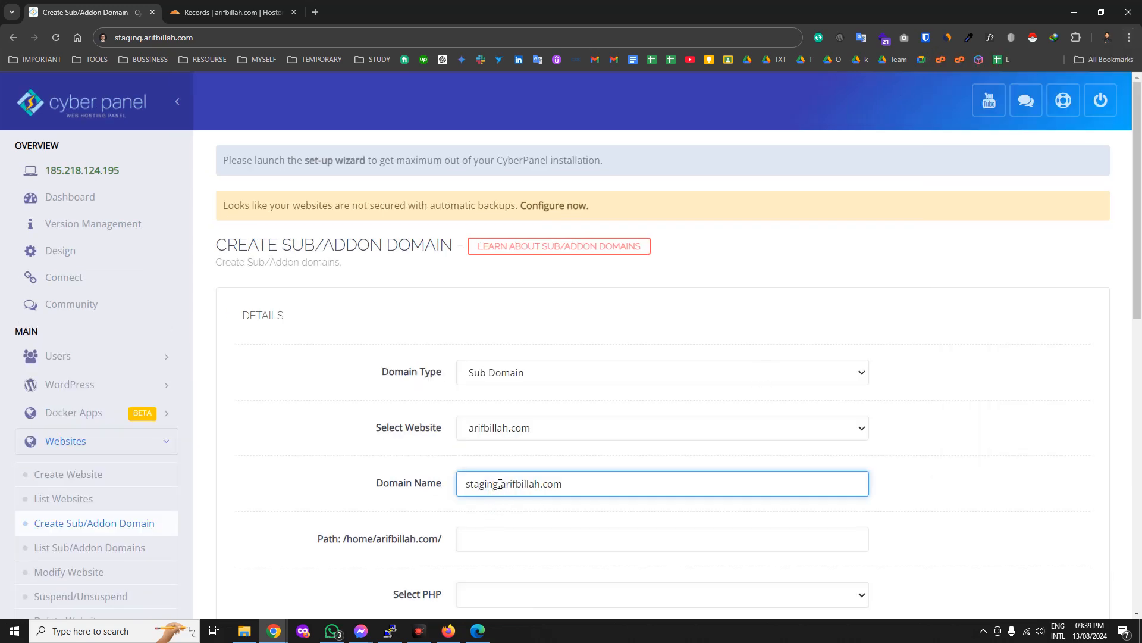
{"action": "double_click", "coordinate": [492, 483]}
{"action": "type", "text": "crm"}
{"action": "key", "text": "ctrl+z"}
Copy the domain name and paste it into the Path field as staging.arifbillah.com.
{"action": "scroll", "coordinate": [509, 492], "scroll_direction": "down", "scroll_amount": 2}
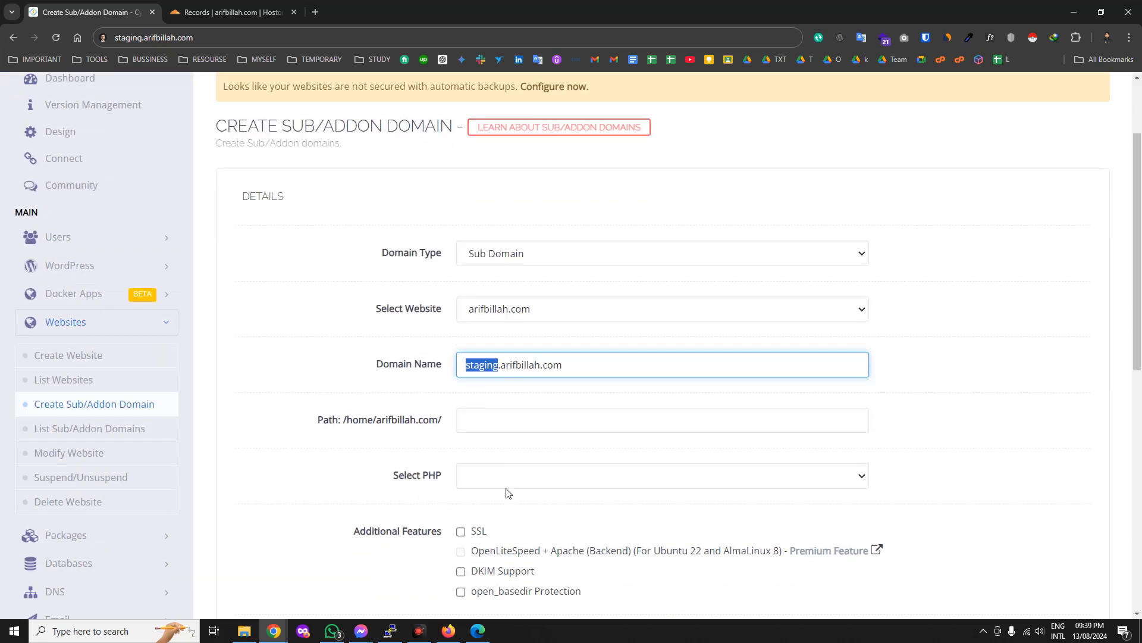
{"action": "left_click", "coordinate": [493, 422]}
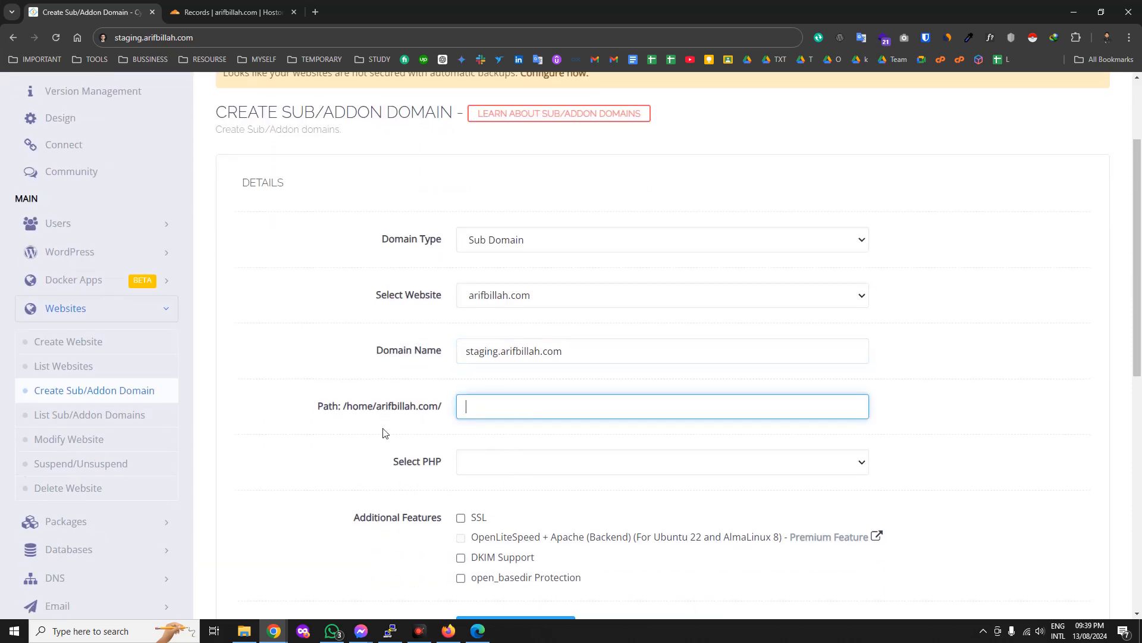
{"action": "scroll", "coordinate": [387, 428], "scroll_direction": "down", "scroll_amount": 2}
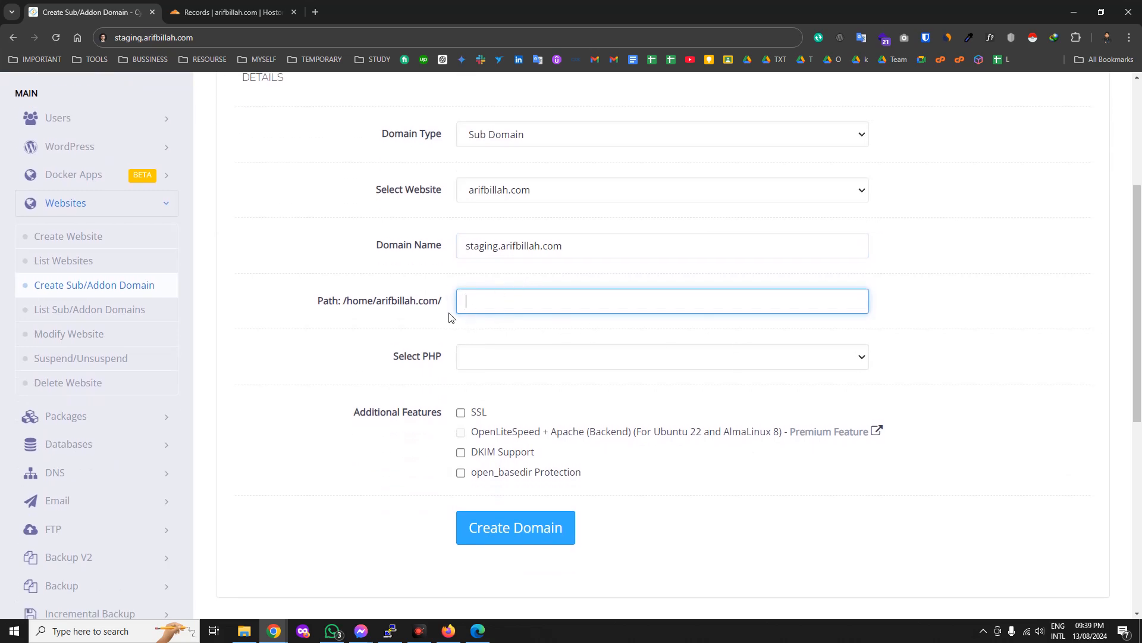
{"action": "left_click", "coordinate": [523, 245]}
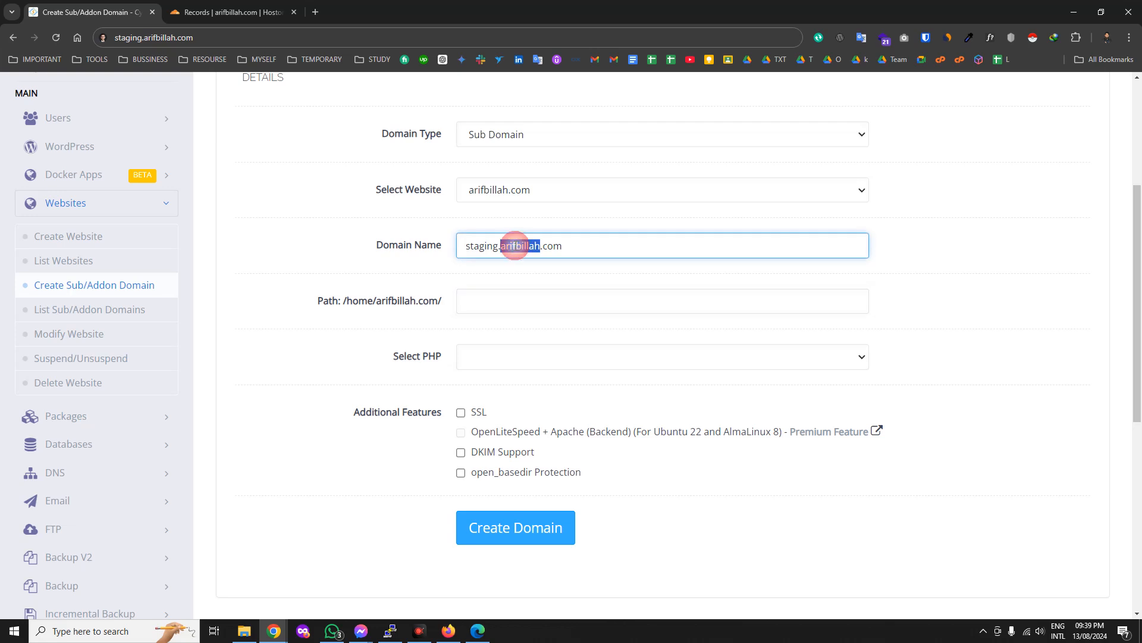
{"action": "double_click", "coordinate": [483, 245]}
{"action": "triple_click", "coordinate": [536, 246]}
{"action": "key", "text": "ctrl+c"}
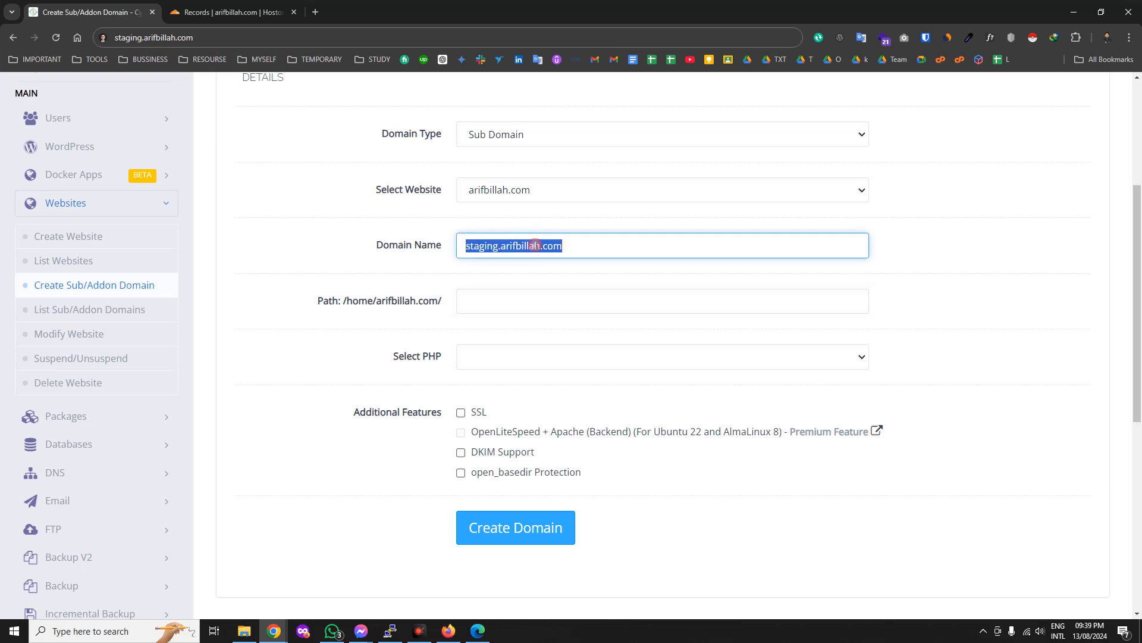
{"action": "left_click", "coordinate": [511, 299]}
{"action": "key", "text": "ctrl+v"}
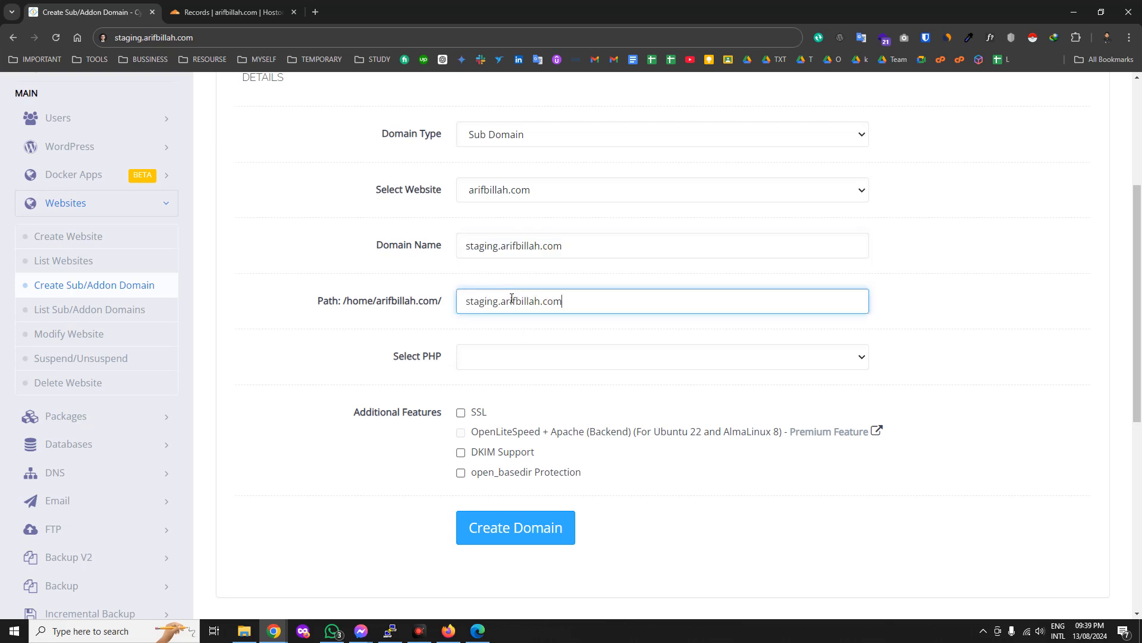
{"action": "left_click", "coordinate": [487, 330]}
{"action": "triple_click", "coordinate": [582, 302]}
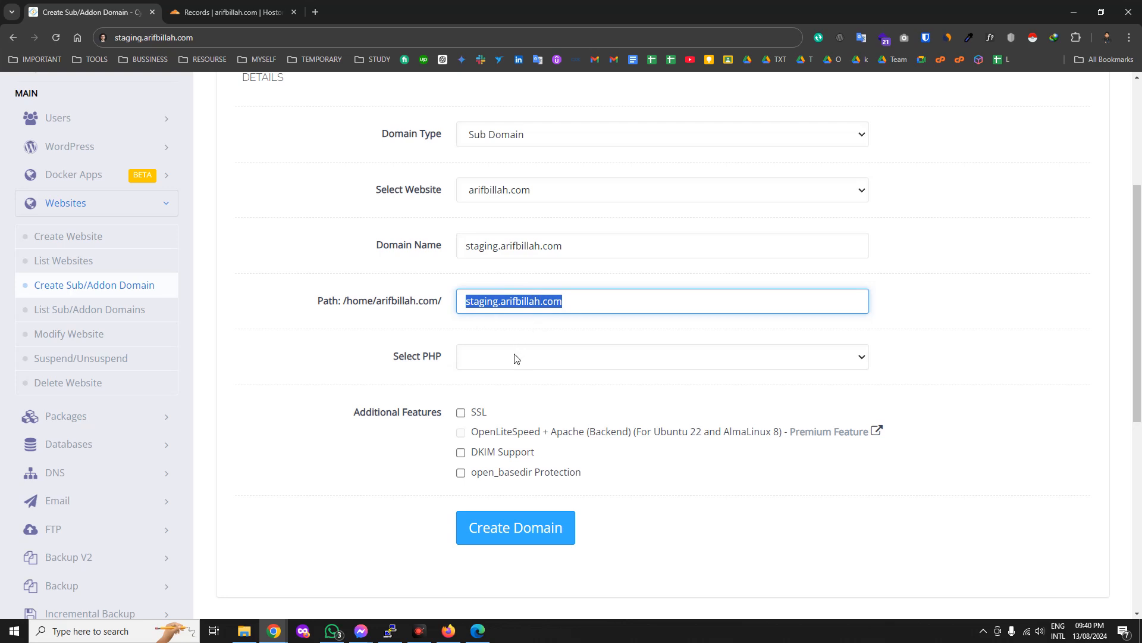
Recheck the path value and select PHP 8.2 in the Select PHP list.
{"action": "left_click_drag", "start_coordinate": [580, 302], "coordinate": [462, 302]}
{"action": "double_click", "coordinate": [559, 245]}
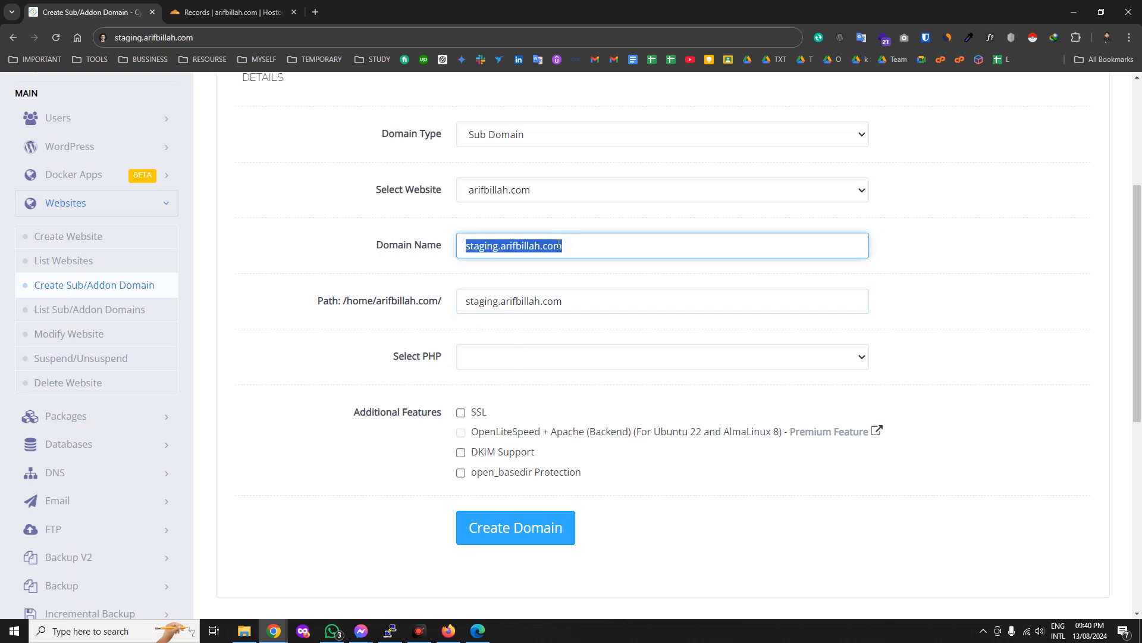
{"action": "double_click", "coordinate": [532, 302]}
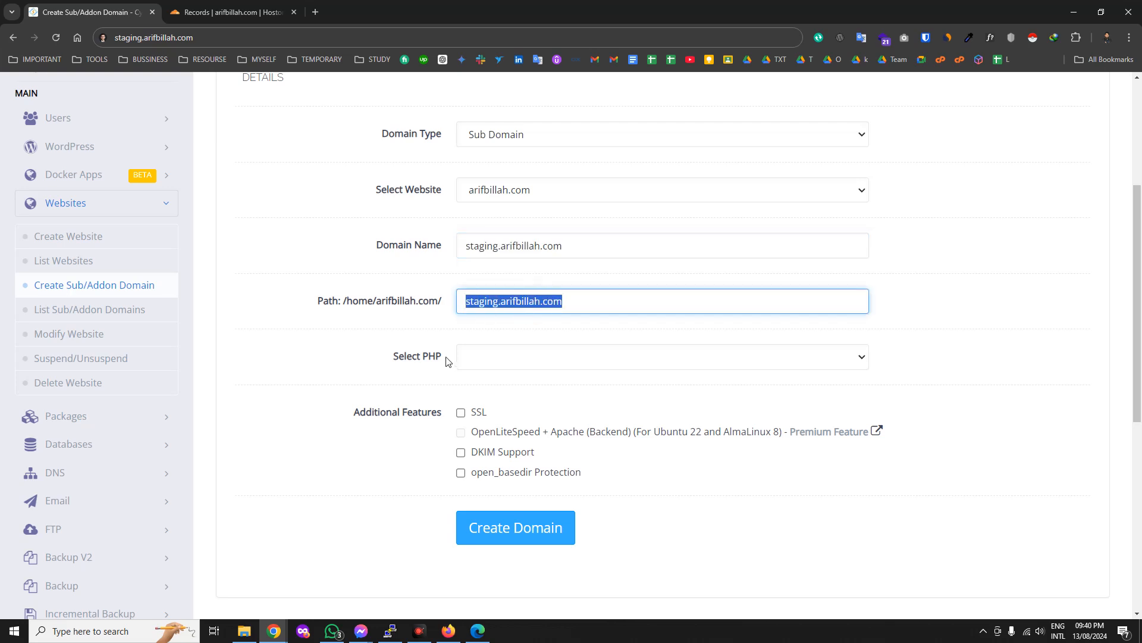
{"action": "left_click", "coordinate": [434, 338]}
{"action": "left_click", "coordinate": [490, 360]}
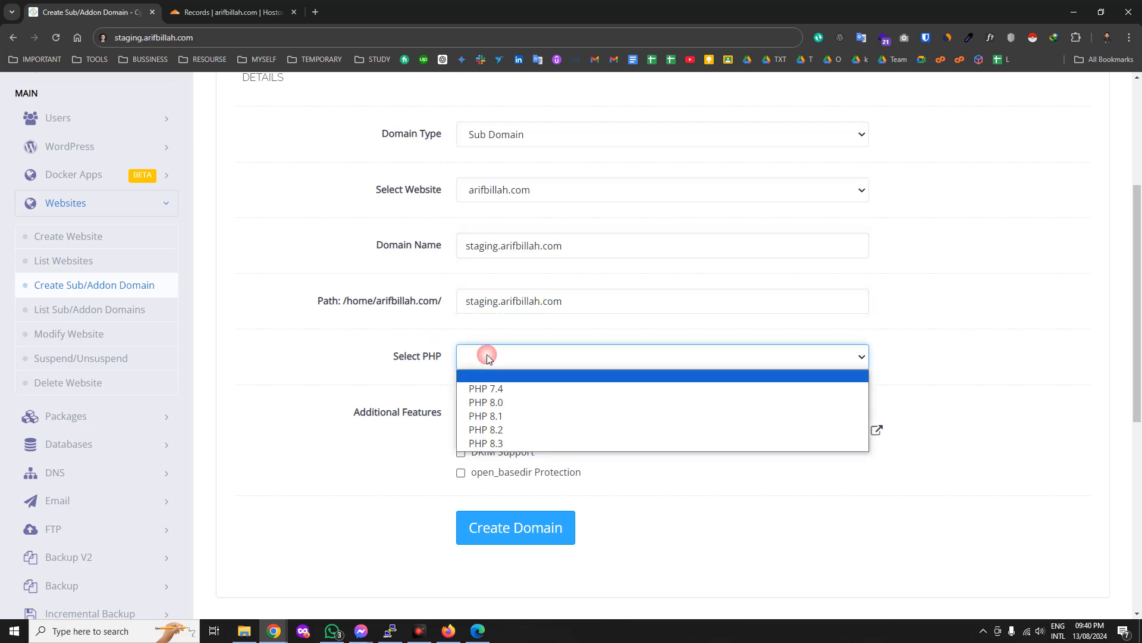
{"action": "left_click", "coordinate": [505, 430]}
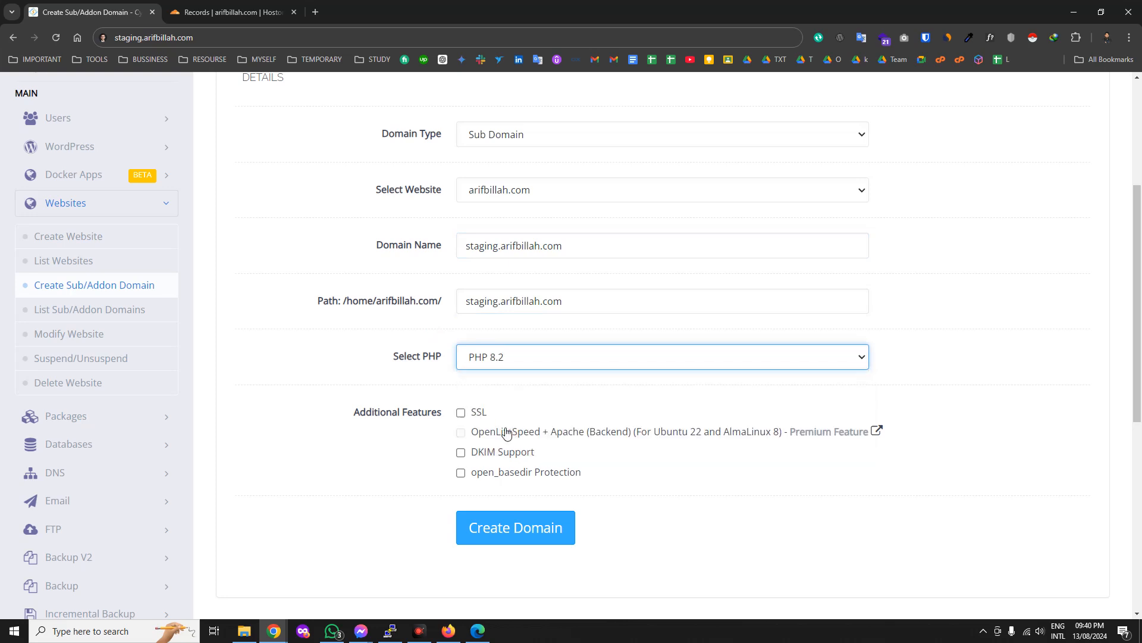
{"action": "left_click", "coordinate": [498, 357]}
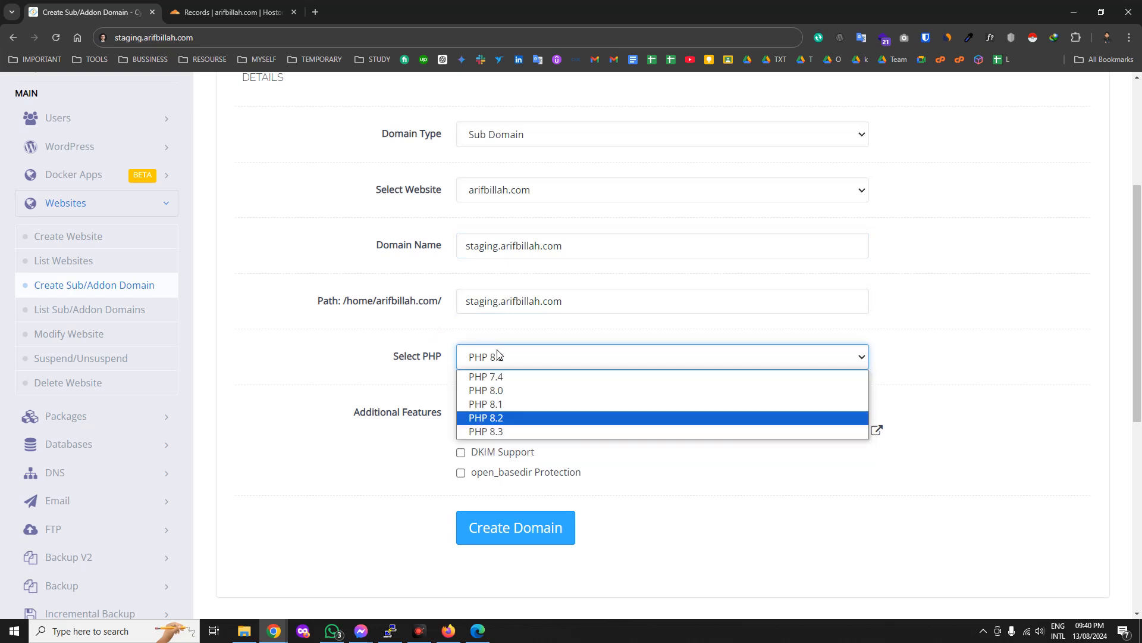
{"action": "left_click", "coordinate": [499, 423]}
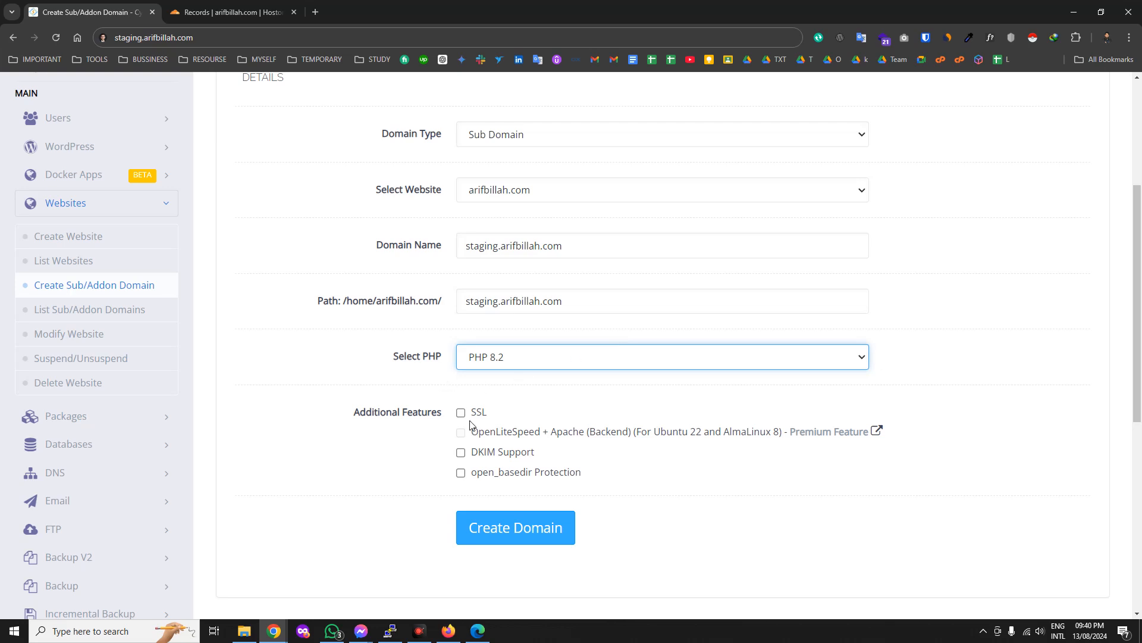
{"action": "scroll", "coordinate": [689, 553], "scroll_direction": "down", "scroll_amount": 1}
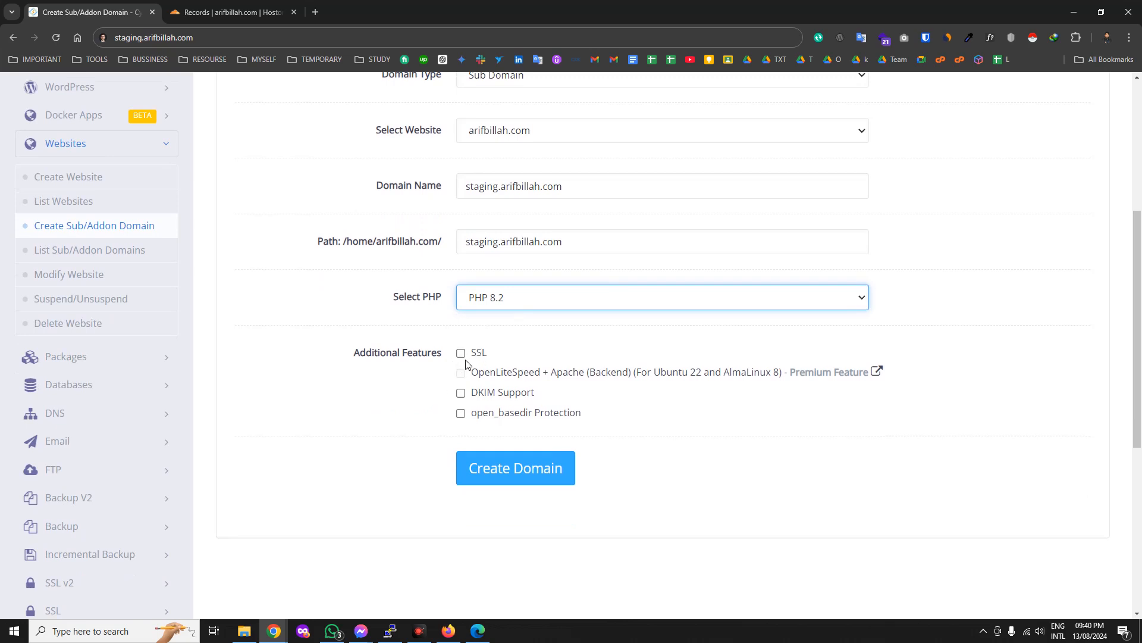
Edit Cloudflare's wildcard * A record, trimming the pasted staging address down to 'staging'.
{"action": "left_click", "coordinate": [208, 12]}
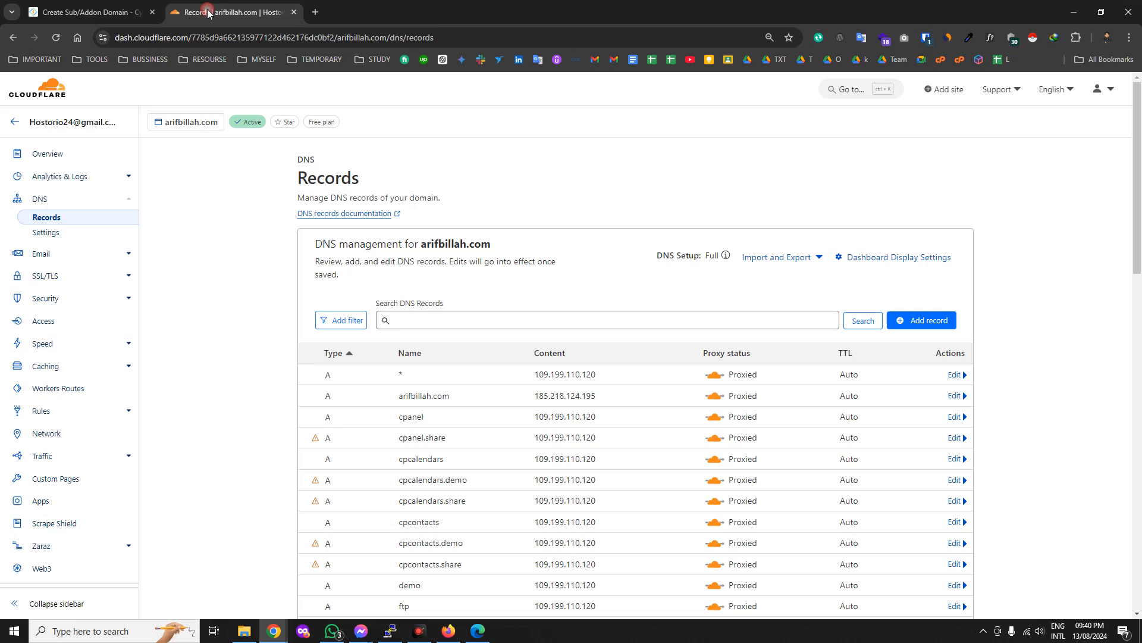
{"action": "scroll", "coordinate": [445, 418], "scroll_direction": "down", "scroll_amount": 2}
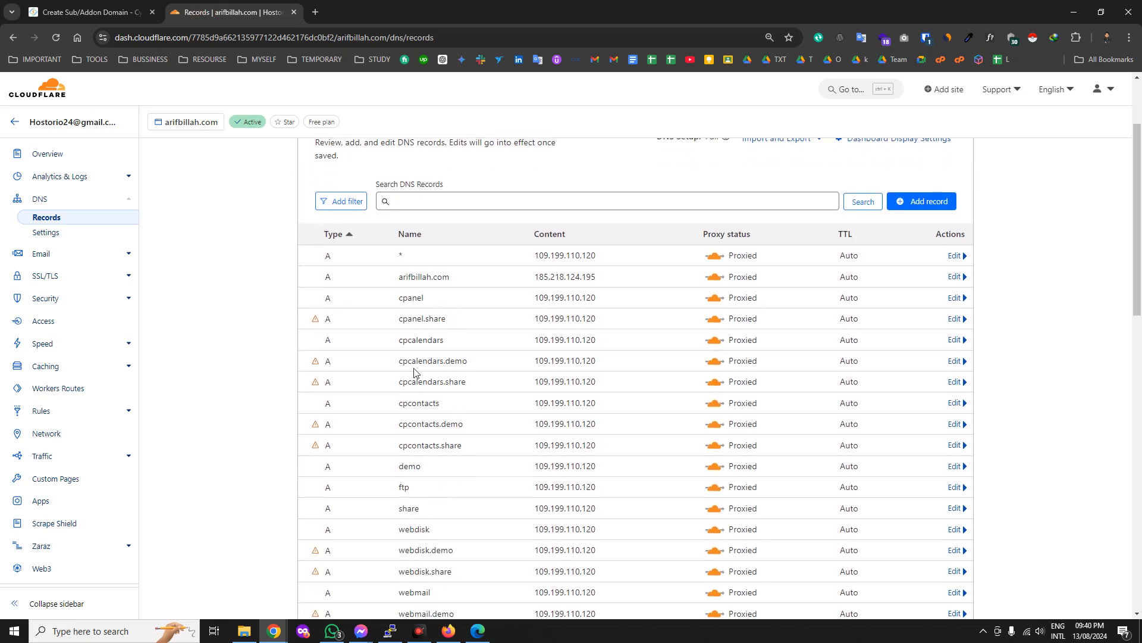
{"action": "scroll", "coordinate": [420, 473], "scroll_direction": "down", "scroll_amount": 1}
{"action": "scroll", "coordinate": [415, 555], "scroll_direction": "down", "scroll_amount": 1}
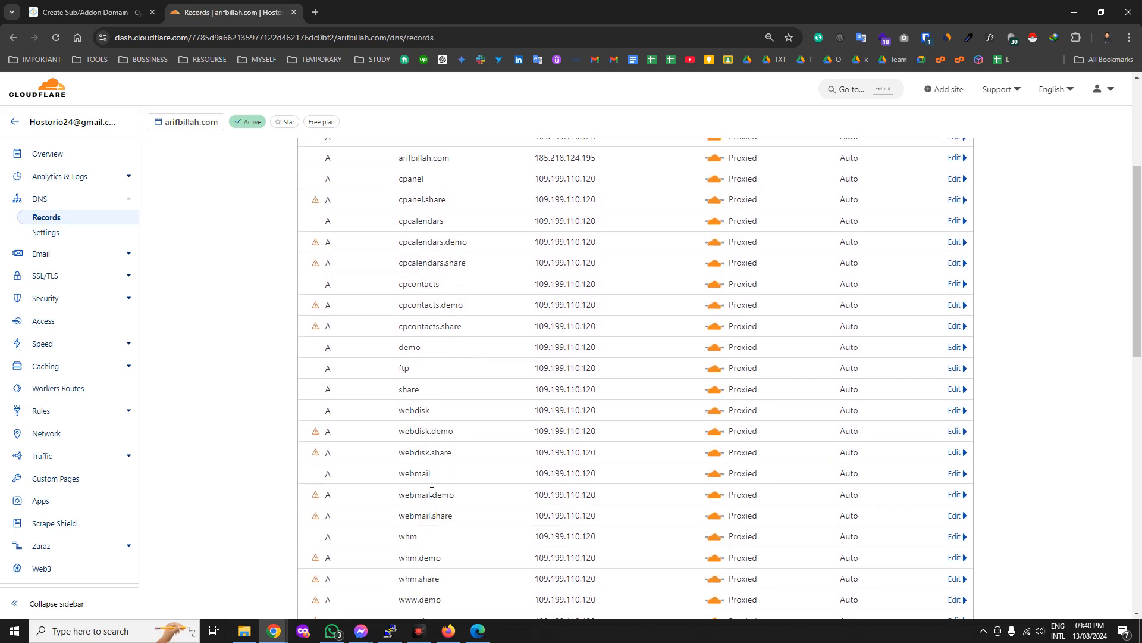
{"action": "scroll", "coordinate": [446, 284], "scroll_direction": "up", "scroll_amount": 1}
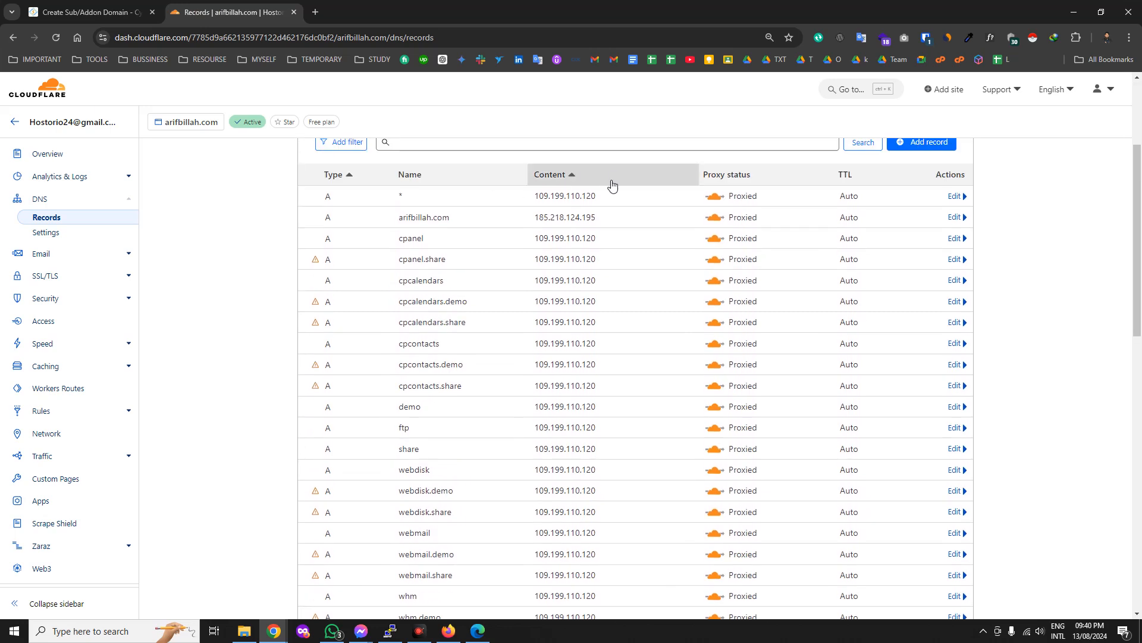
{"action": "left_click", "coordinate": [955, 196]}
{"action": "left_click_drag", "start_coordinate": [601, 232], "coordinate": [545, 235]}
{"action": "key", "text": "super+v"}
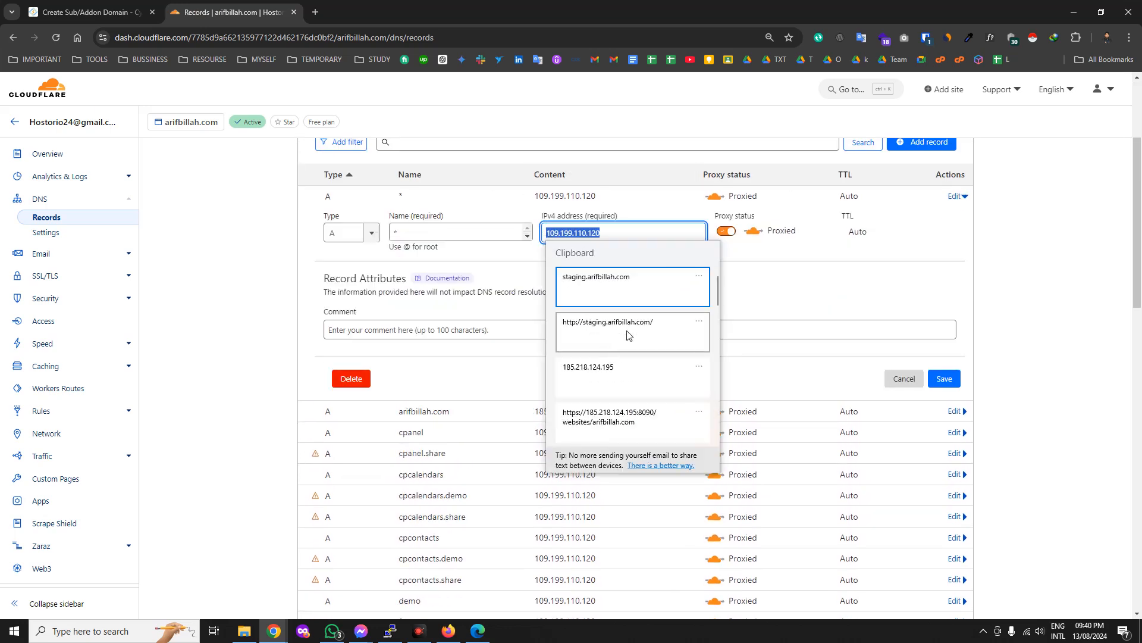
{"action": "left_click", "coordinate": [609, 326]}
{"action": "left_click_drag", "start_coordinate": [593, 232], "coordinate": [702, 236]}
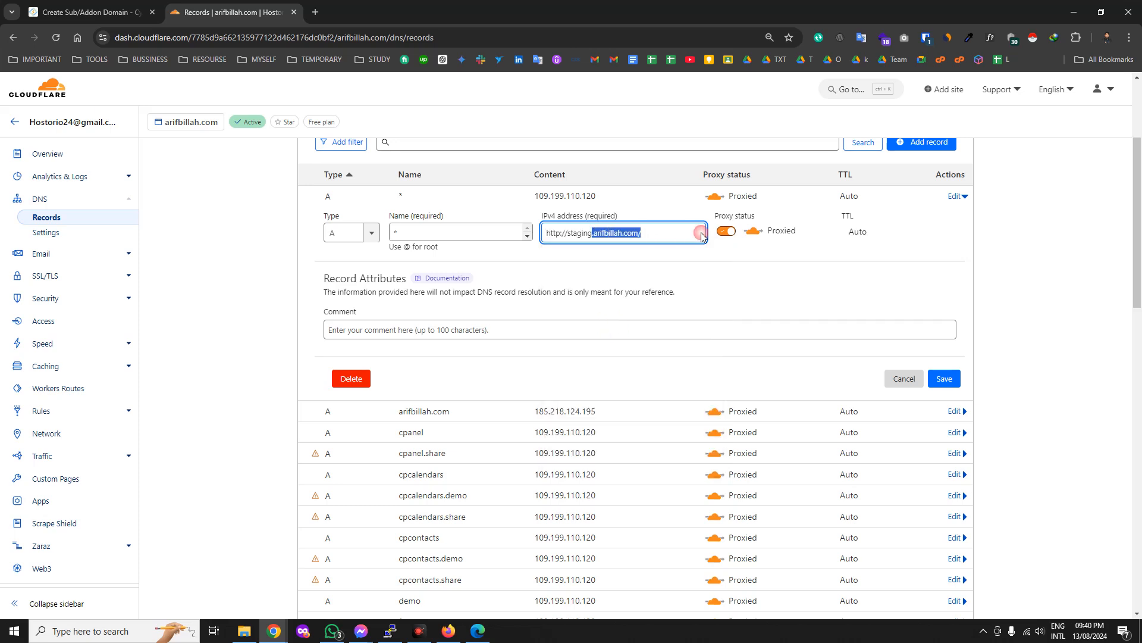
{"action": "key", "text": "BackSpace"}
{"action": "left_click_drag", "start_coordinate": [566, 233], "coordinate": [535, 233]}
{"action": "key", "text": "BackSpace"}
{"action": "left_click", "coordinate": [945, 378]}
Rename the record to staging with IPv4 185.218.124.195, save it, and return to CyberPanel.
{"action": "double_click", "coordinate": [602, 232]}
{"action": "key", "text": "ctrl+c"}
{"action": "key", "text": "BackSpace"}
{"action": "left_click", "coordinate": [477, 233]}
{"action": "key", "text": "ctrl+a"}
{"action": "key", "text": "ctrl+v"}
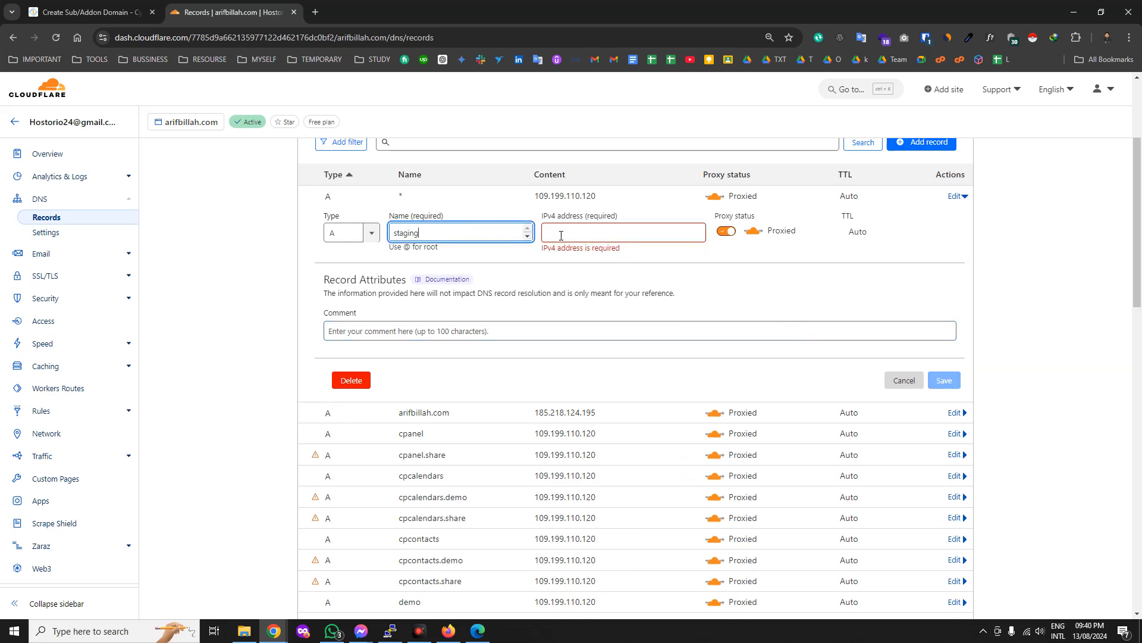
{"action": "left_click", "coordinate": [563, 235]}
{"action": "key", "text": "super+v"}
{"action": "scroll", "coordinate": [625, 298], "scroll_direction": "down", "scroll_amount": 3}
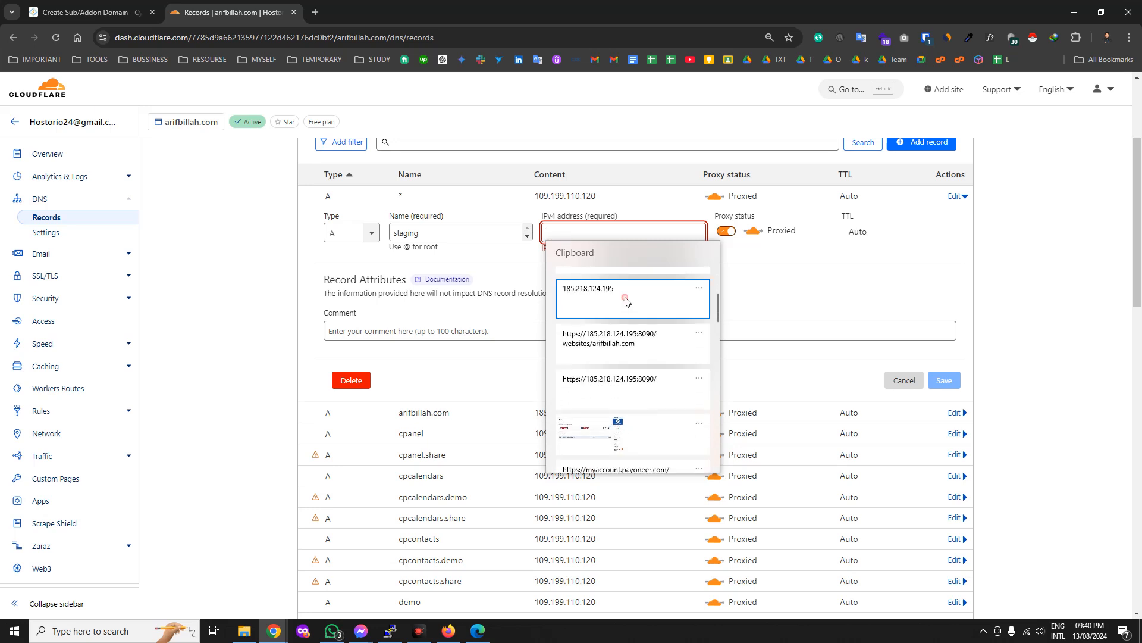
{"action": "left_click", "coordinate": [625, 297]}
{"action": "left_click", "coordinate": [940, 380]}
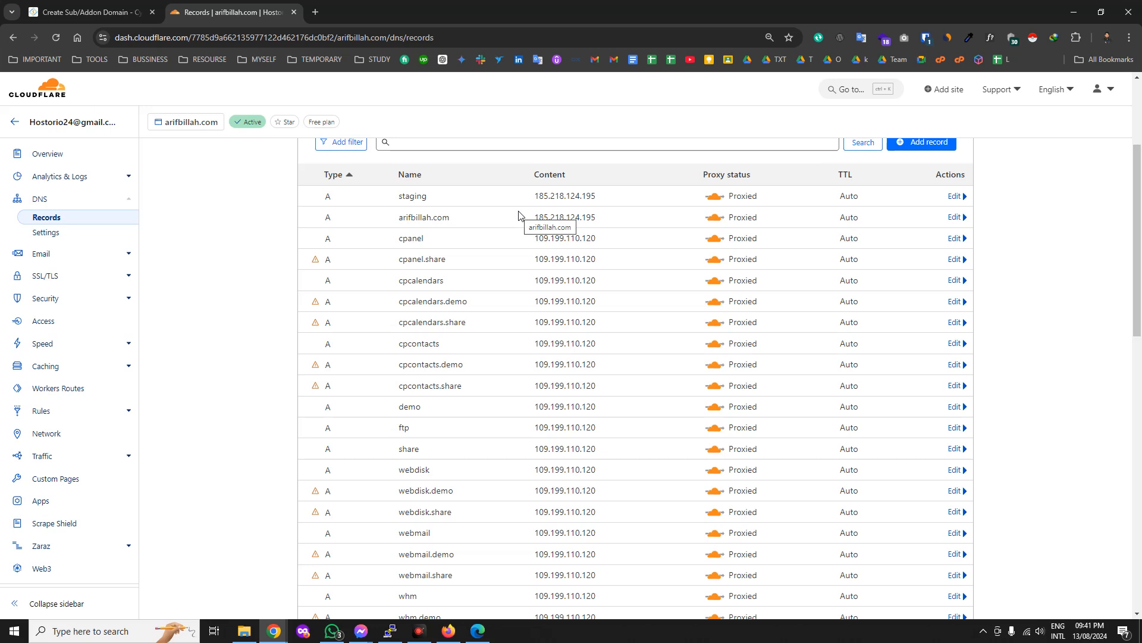
{"action": "left_click", "coordinate": [90, 12]}
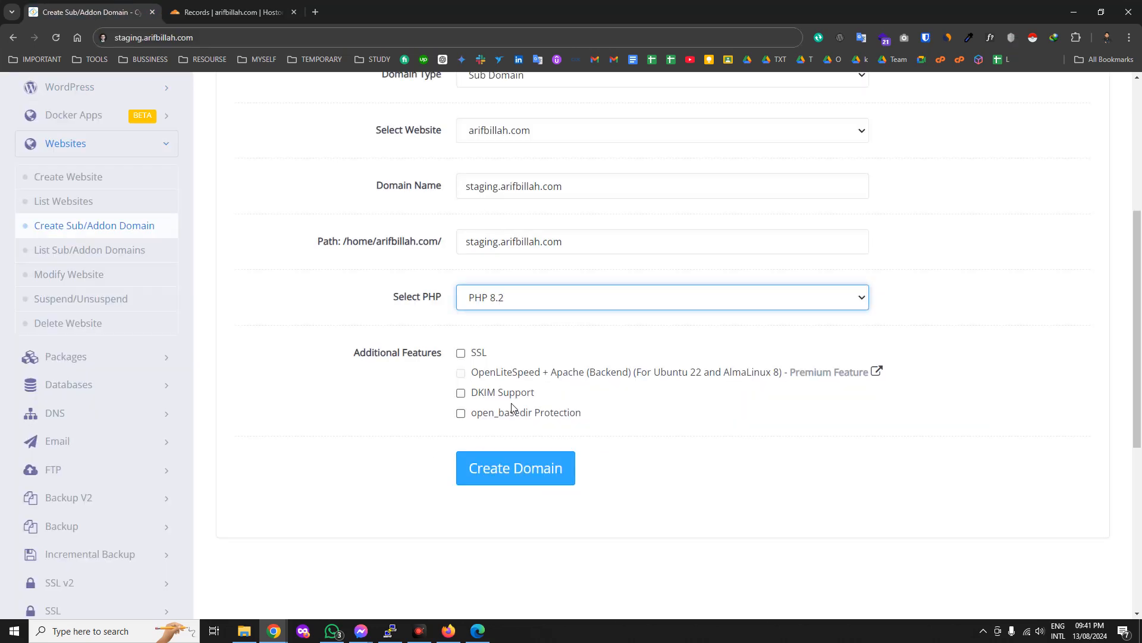
Create staging.arifbillah.com and confirm it is listed as a child domain on 185.218.124.195 with the Default package.
{"action": "left_click", "coordinate": [503, 470]}
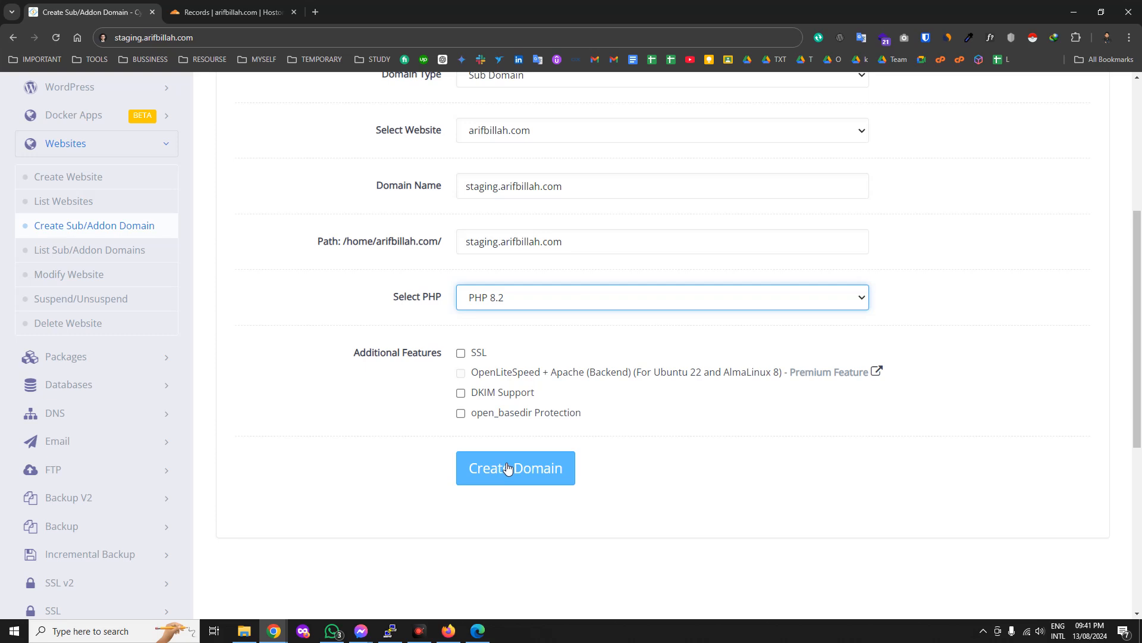
{"action": "scroll", "coordinate": [539, 475], "scroll_direction": "up", "scroll_amount": 3}
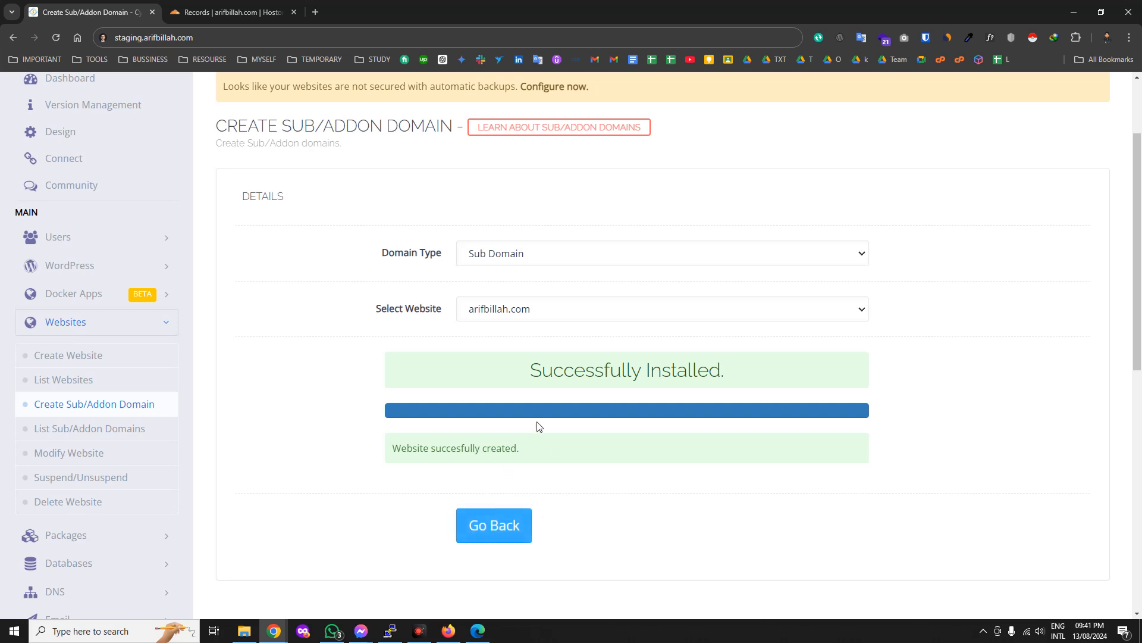
{"action": "scroll", "coordinate": [357, 417], "scroll_direction": "up", "scroll_amount": 1}
{"action": "scroll", "coordinate": [66, 437], "scroll_direction": "down", "scroll_amount": 1}
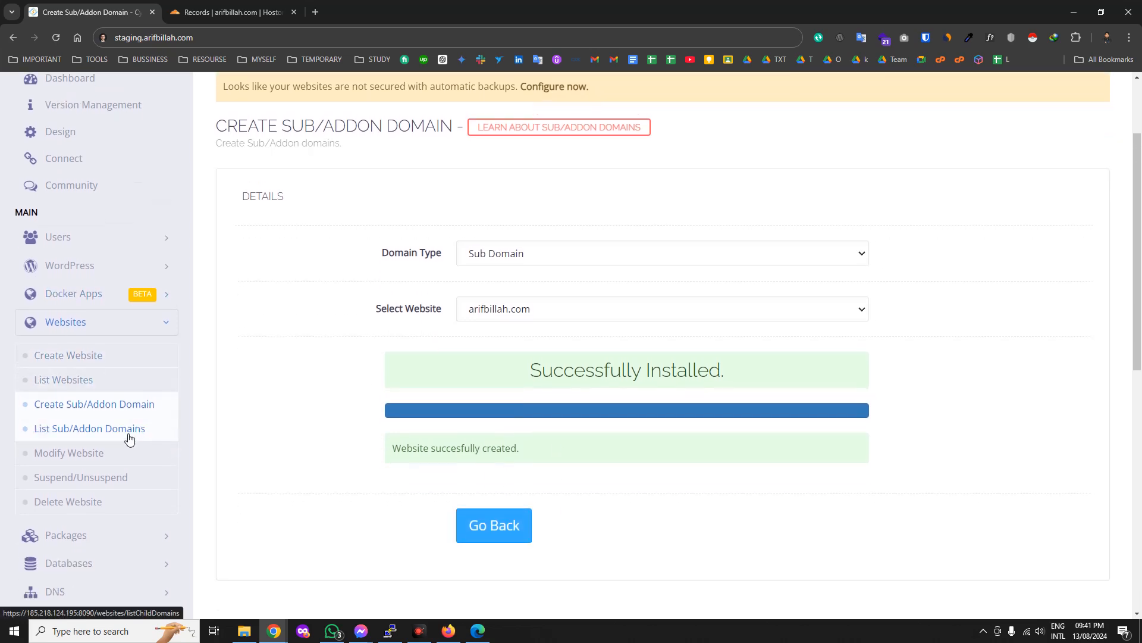
{"action": "left_click", "coordinate": [82, 437]}
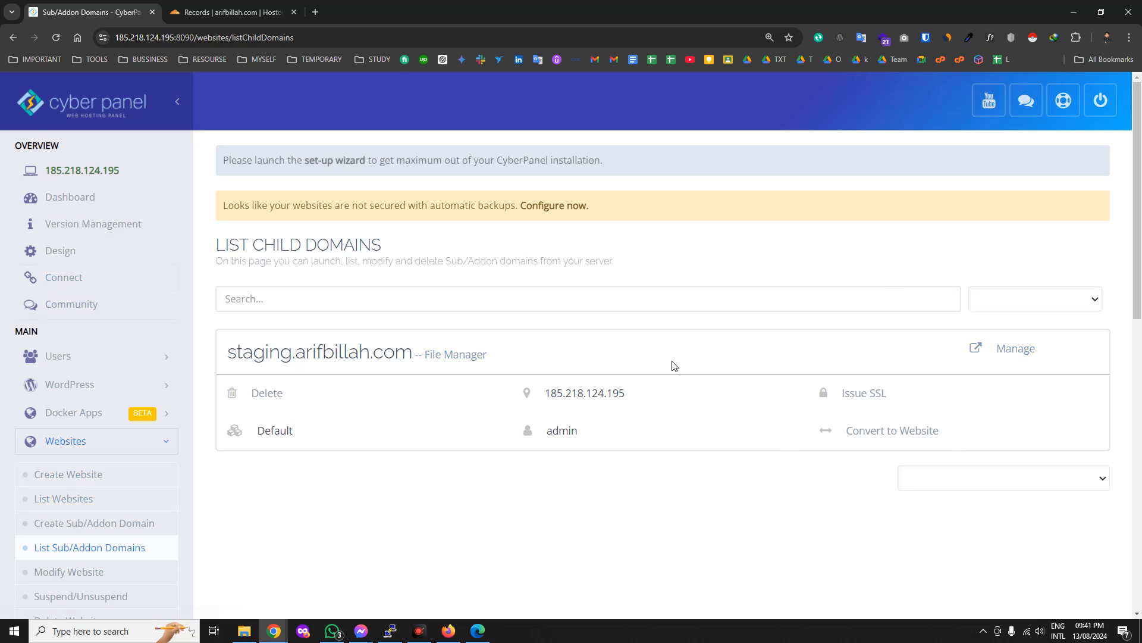
{"action": "scroll", "coordinate": [643, 359], "scroll_direction": "down", "scroll_amount": 1}
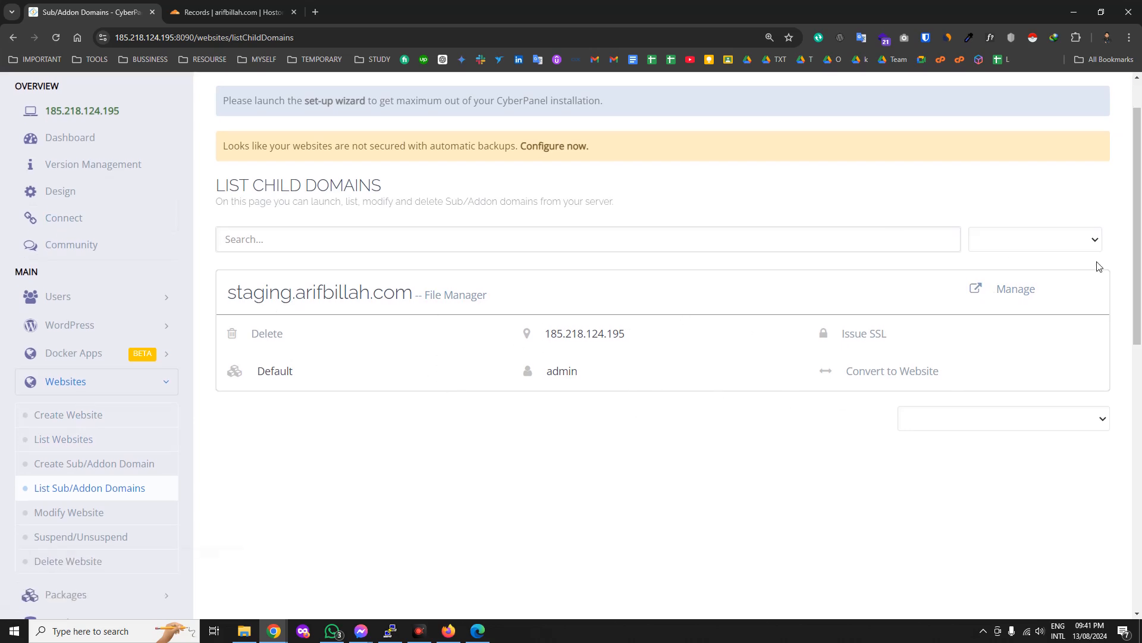
Open the staging.arifbillah.com management page in a new browser tab.
{"action": "right_click", "coordinate": [1023, 292]}
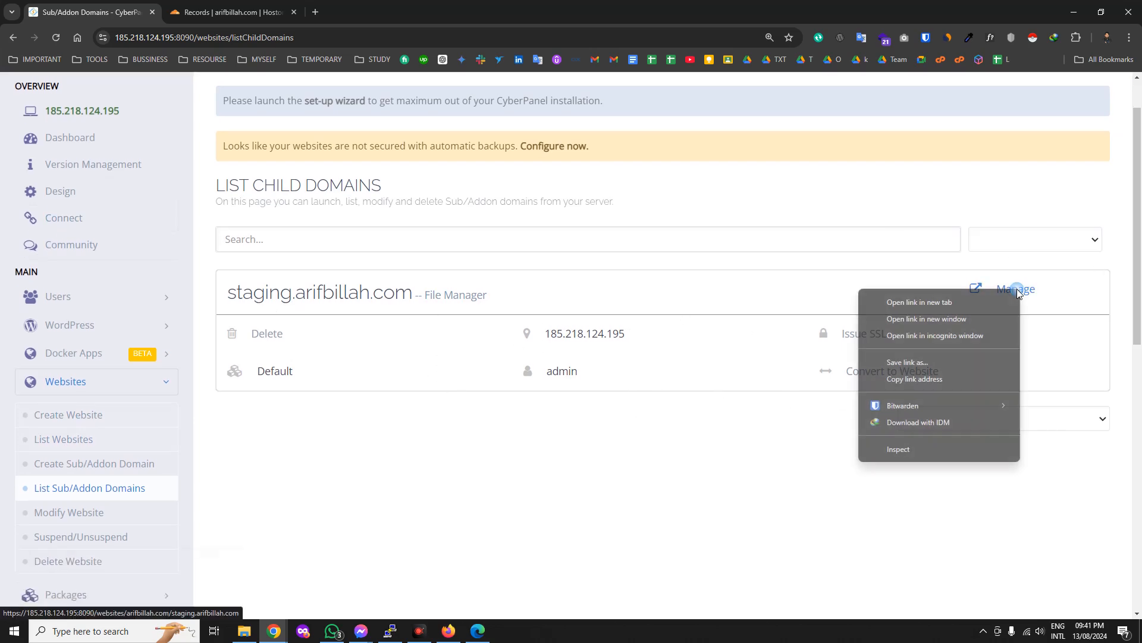
{"action": "left_click", "coordinate": [972, 305]}
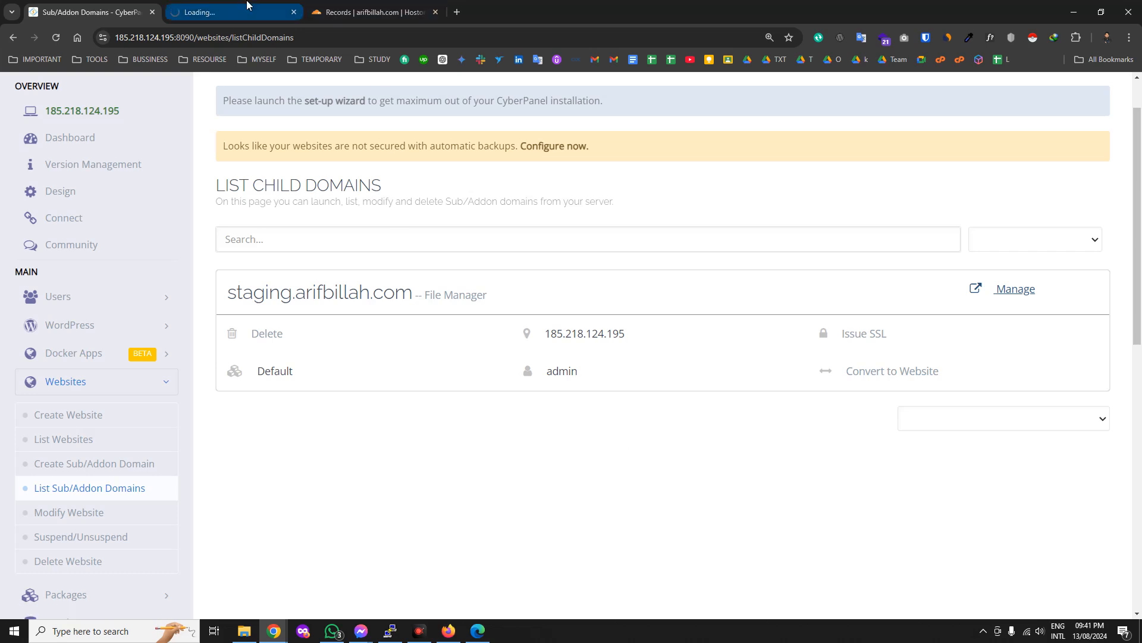
{"action": "left_click", "coordinate": [235, 12]}
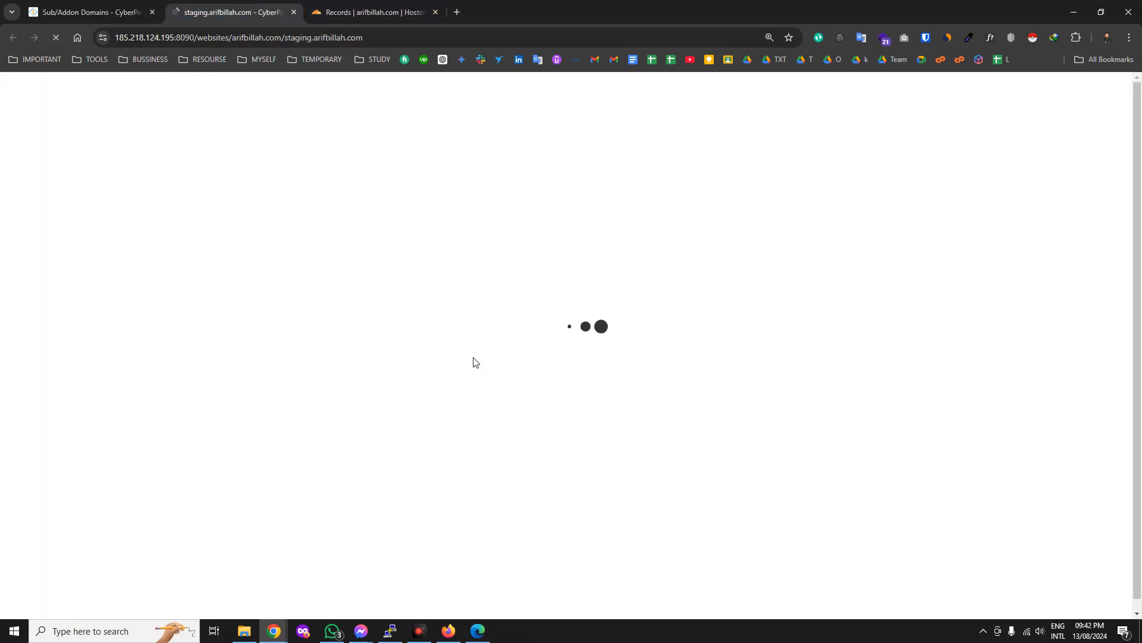
{"action": "left_click", "coordinate": [89, 12]}
{"action": "scroll", "coordinate": [143, 390], "scroll_direction": "down", "scroll_amount": 1}
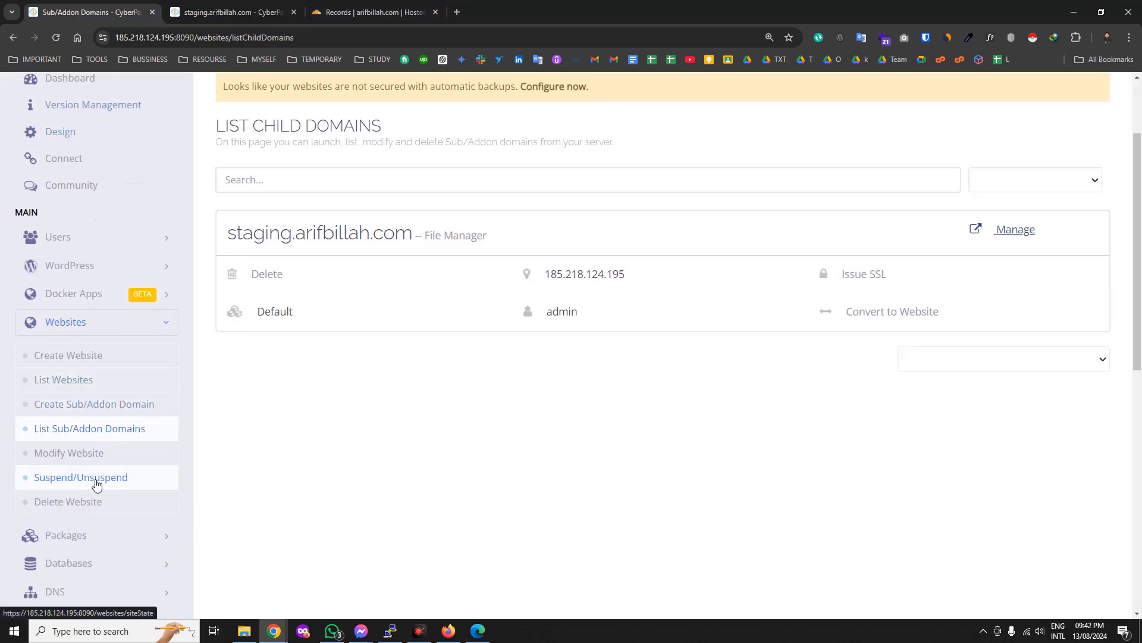
Open Modify Website, then launch the staging site's File Manager in another tab.
{"action": "left_click", "coordinate": [58, 457]}
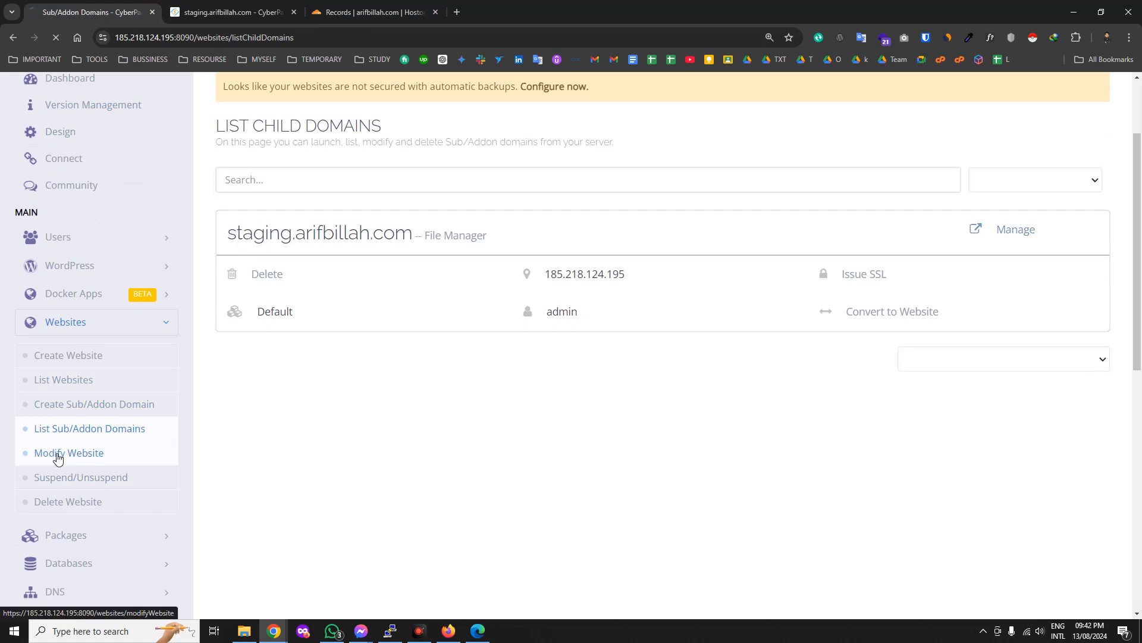
{"action": "key", "text": "ctrl+Tab"}
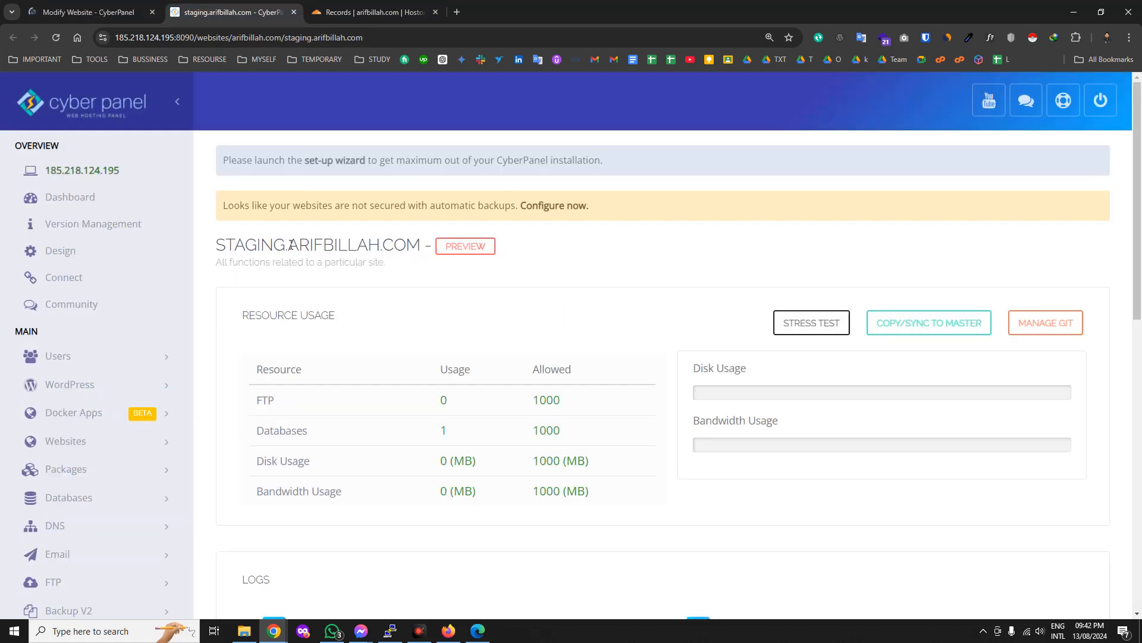
{"action": "scroll", "coordinate": [597, 290], "scroll_direction": "down", "scroll_amount": 8}
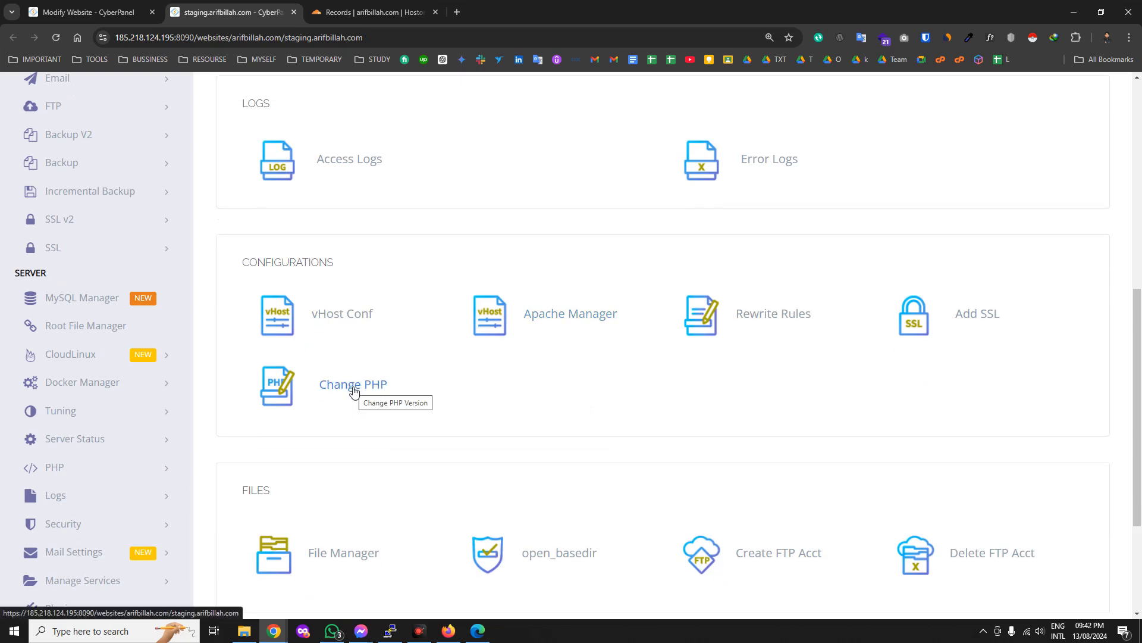
{"action": "scroll", "coordinate": [345, 452], "scroll_direction": "down", "scroll_amount": 3}
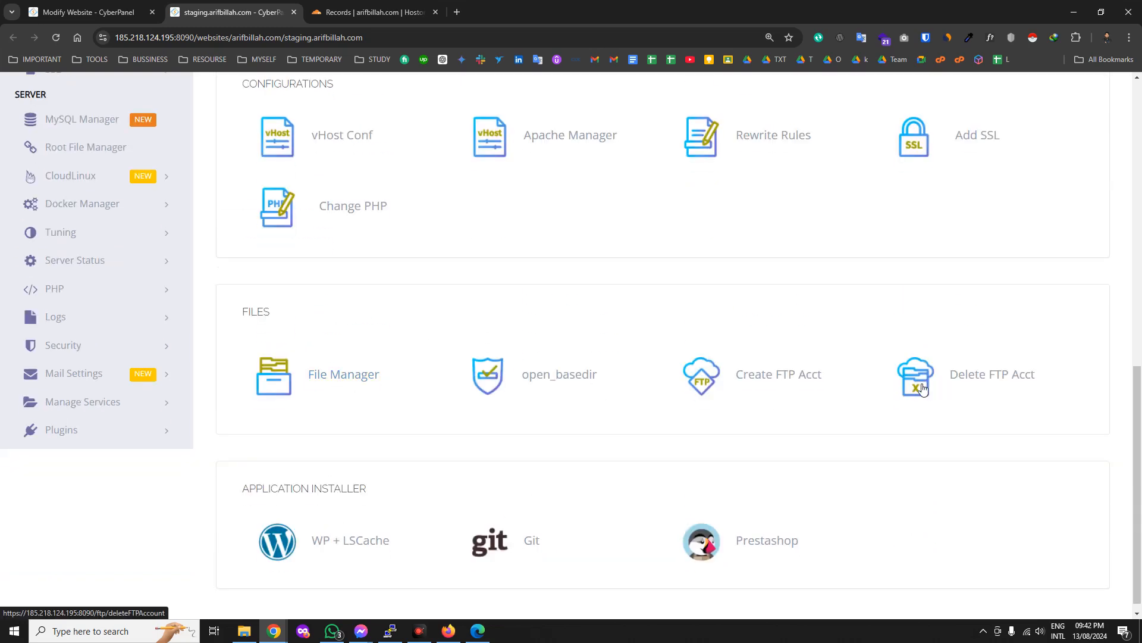
{"action": "left_click", "coordinate": [354, 377]}
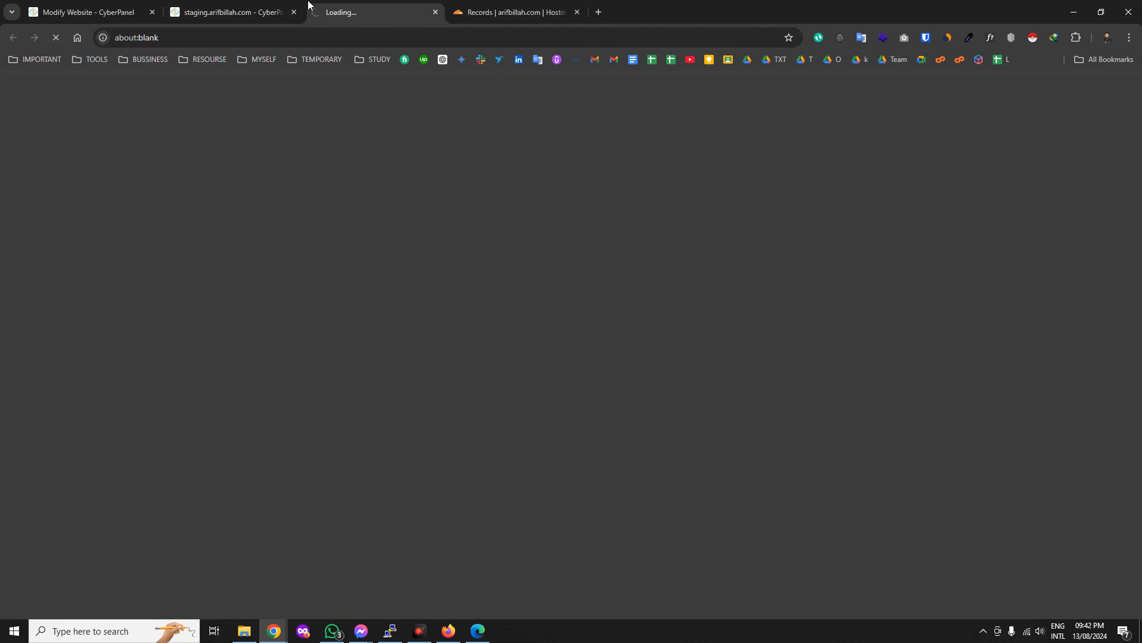
{"action": "left_click", "coordinate": [268, 12]}
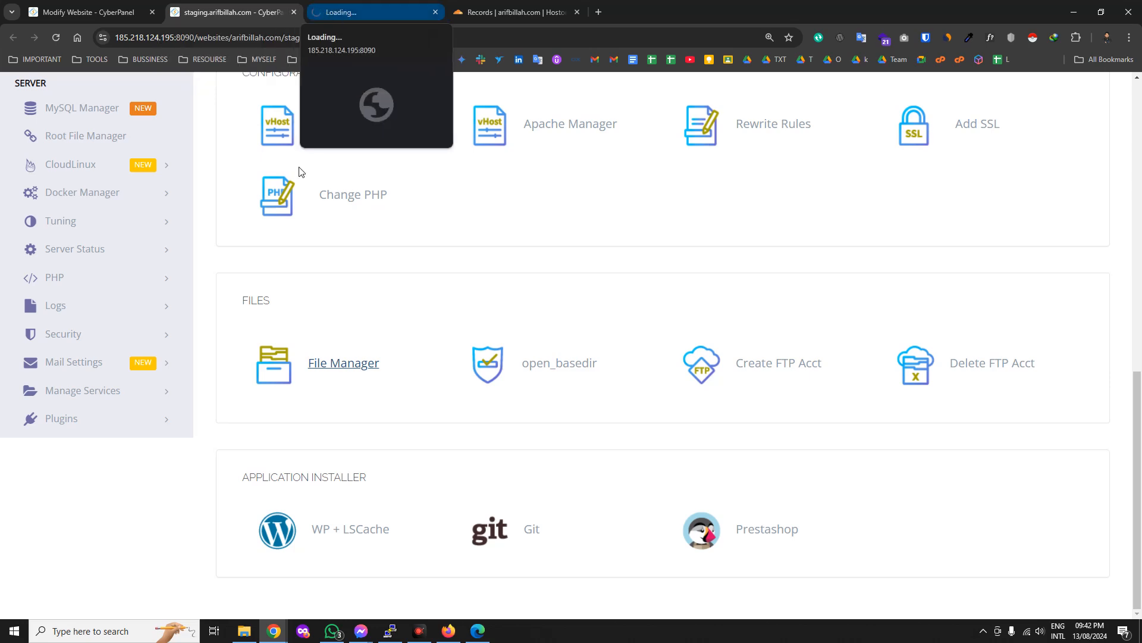
Browse from public_html into the staging.arifbillah.com folder, which holds only an empty index.html.
{"action": "left_click", "coordinate": [334, 13]}
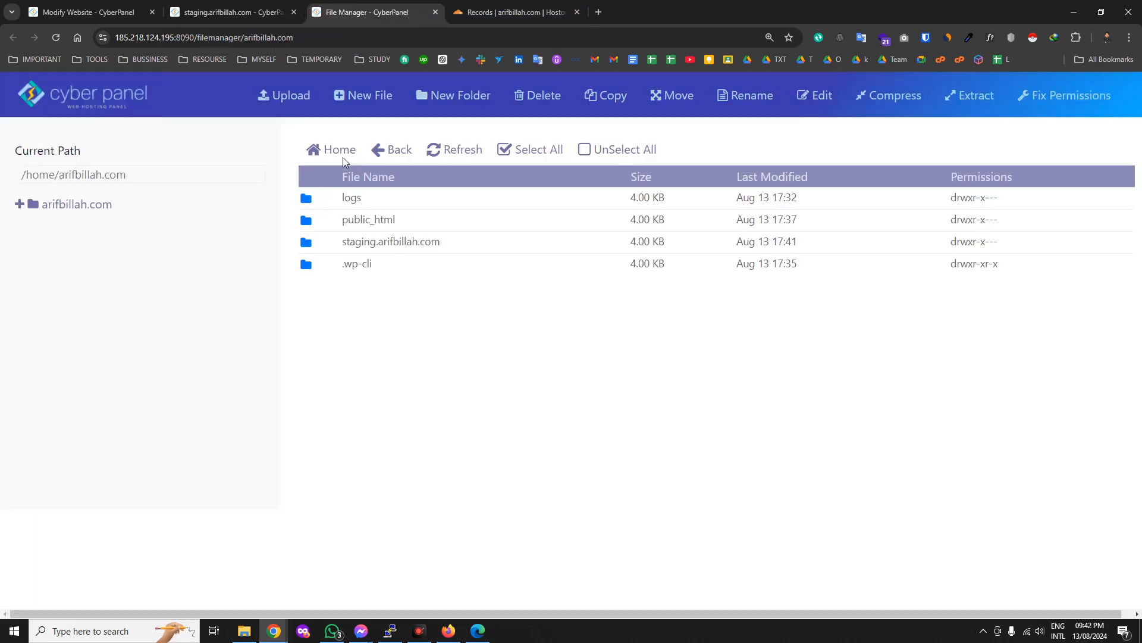
{"action": "double_click", "coordinate": [415, 221]}
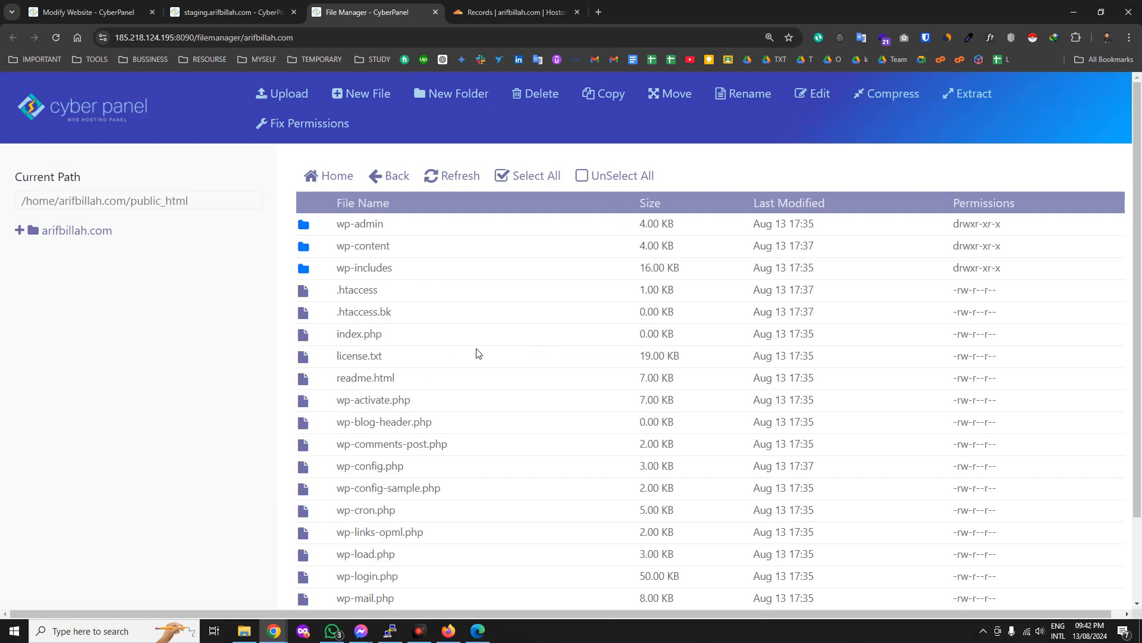
{"action": "left_click", "coordinate": [386, 179]}
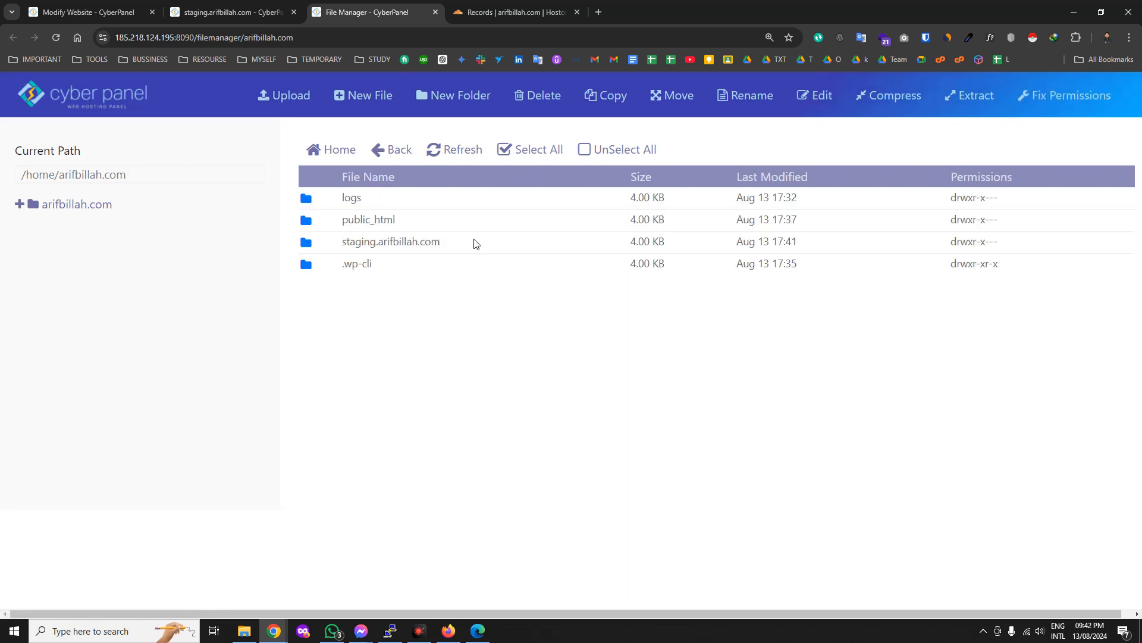
{"action": "double_click", "coordinate": [476, 243]}
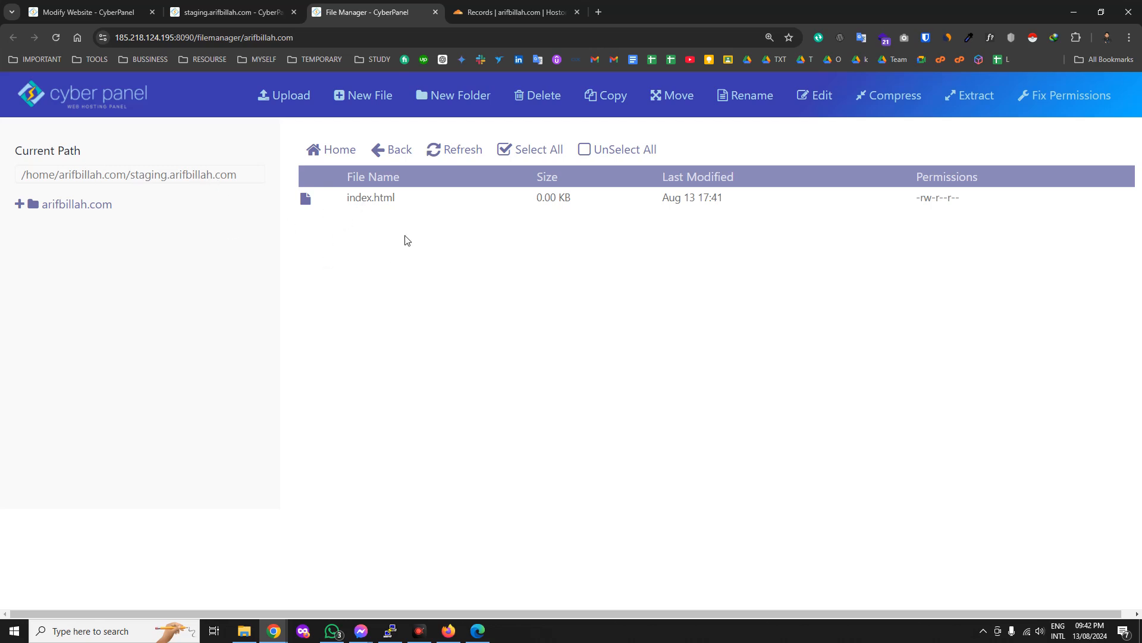
Load staging.arifbillah.com in a new Chrome tab.
{"action": "left_click", "coordinate": [379, 198]}
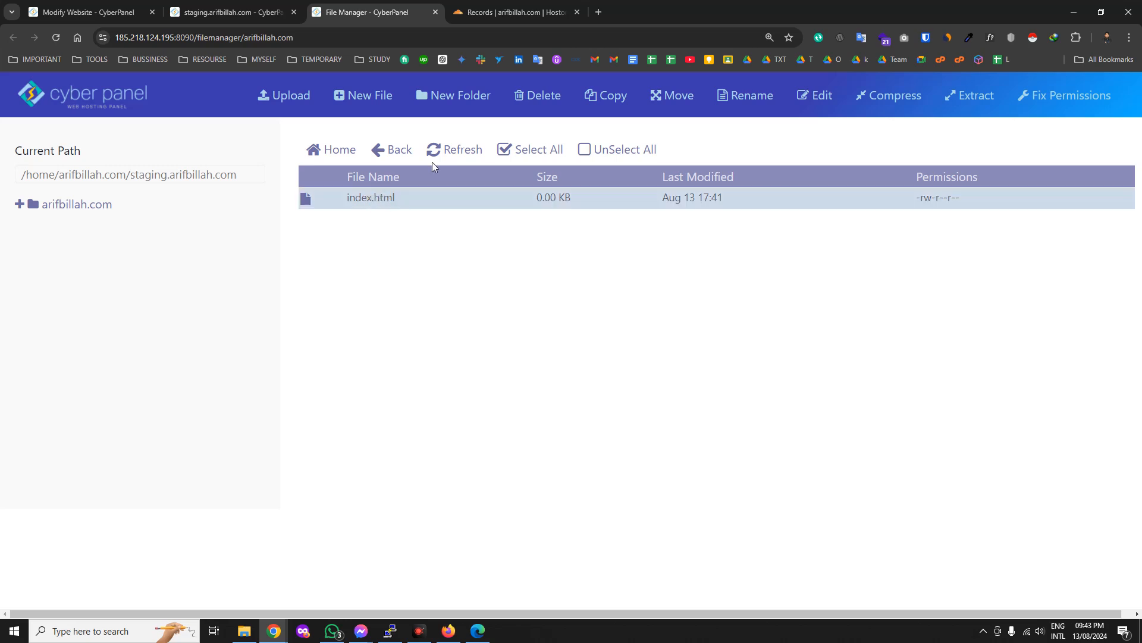
{"action": "left_click", "coordinate": [599, 11]}
{"action": "type", "text": "sta"}
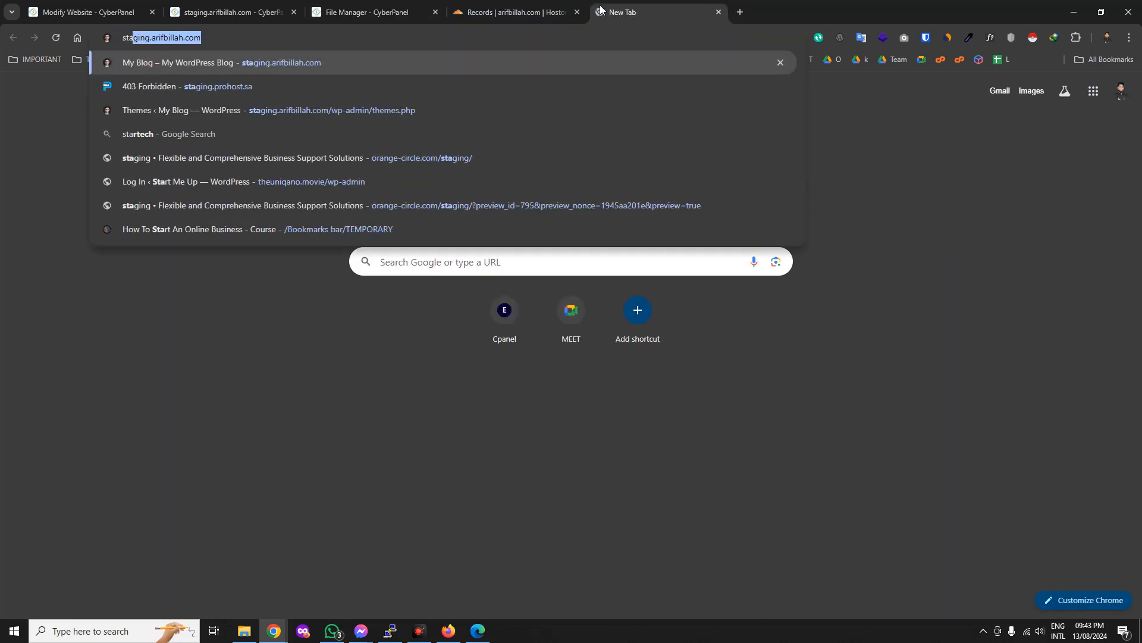
{"action": "key", "text": "Return"}
Retry staging.arifbillah.com over plain http, which still returns a LiteSpeed 404 Not Found.
{"action": "left_click", "coordinate": [391, 40]}
{"action": "left_click", "coordinate": [391, 39]}
{"action": "left_click", "coordinate": [143, 42]}
{"action": "key", "text": "BackSpace"}
{"action": "key", "text": "Return"}
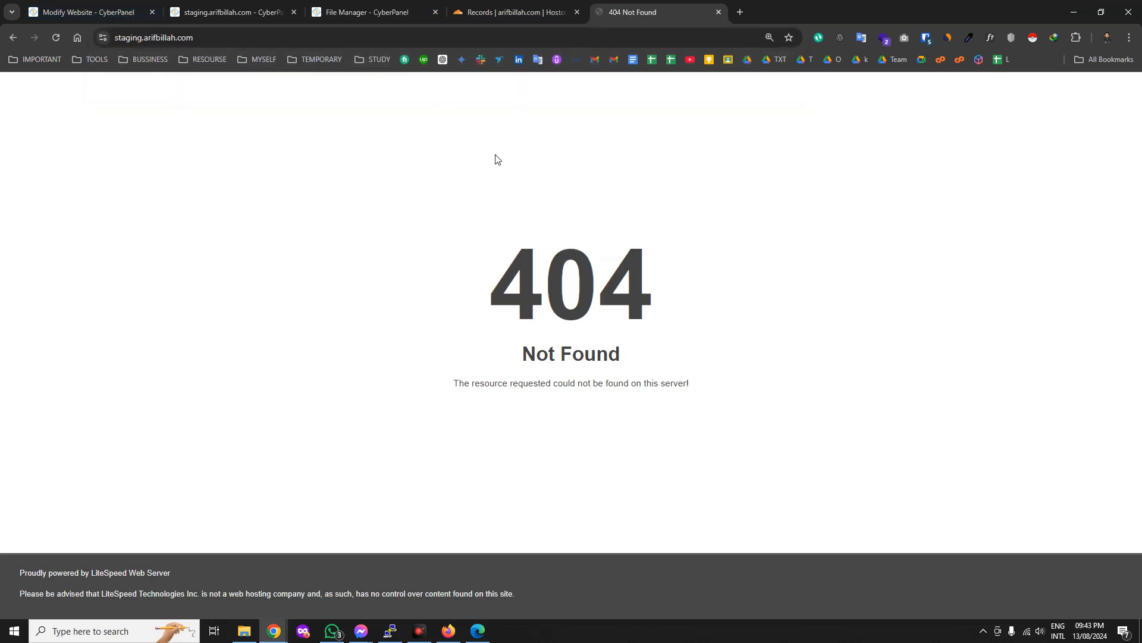
{"action": "left_click", "coordinate": [128, 36]}
{"action": "double_click", "coordinate": [132, 39]}
{"action": "left_click", "coordinate": [132, 36]}
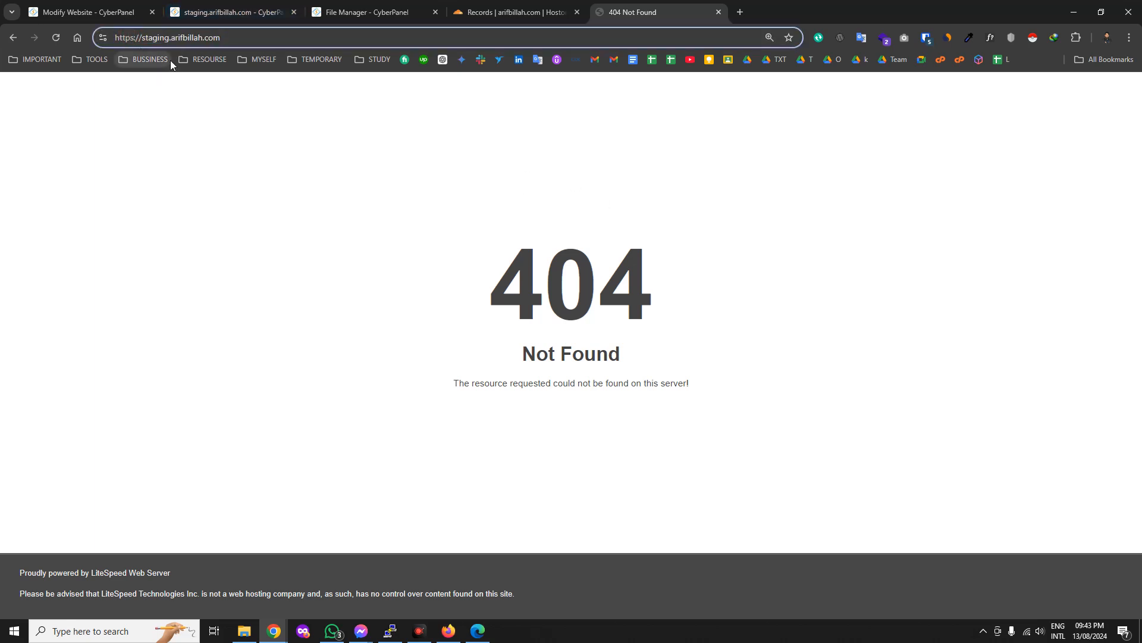
{"action": "key", "text": "BackSpace"}
{"action": "key", "text": "Return"}
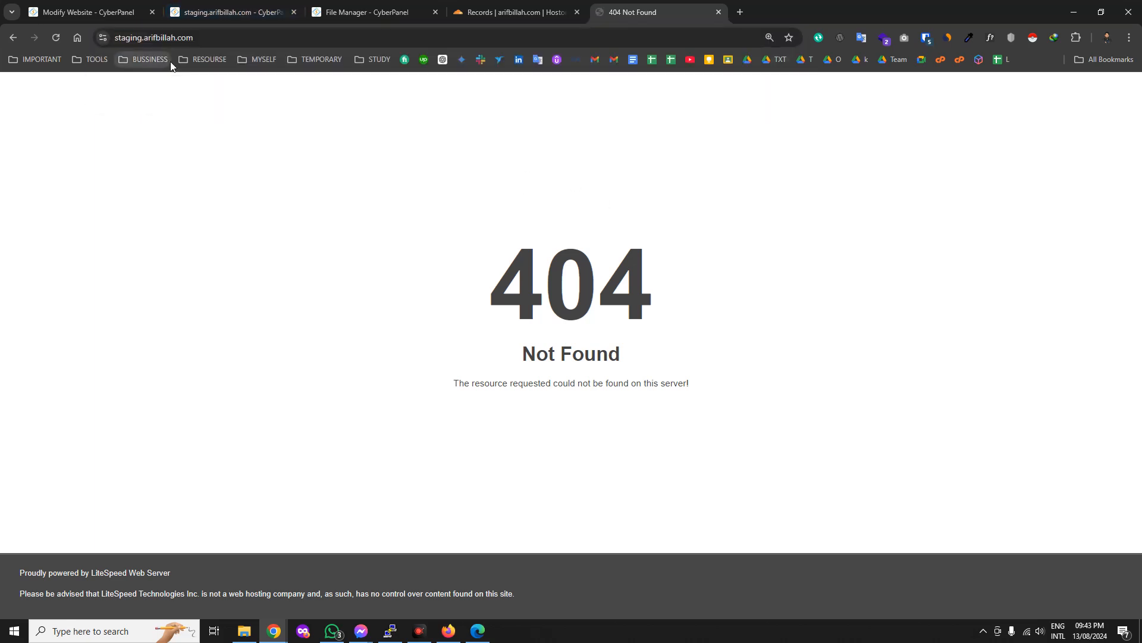
Return to the staging site's CyberPanel management tab.
{"action": "left_click", "coordinate": [128, 37]}
{"action": "left_click", "coordinate": [376, 8]}
{"action": "left_click", "coordinate": [238, 12]}
From the Modify Website page, open the child domains list in a new tab.
{"action": "scroll", "coordinate": [357, 333], "scroll_direction": "up", "scroll_amount": 4}
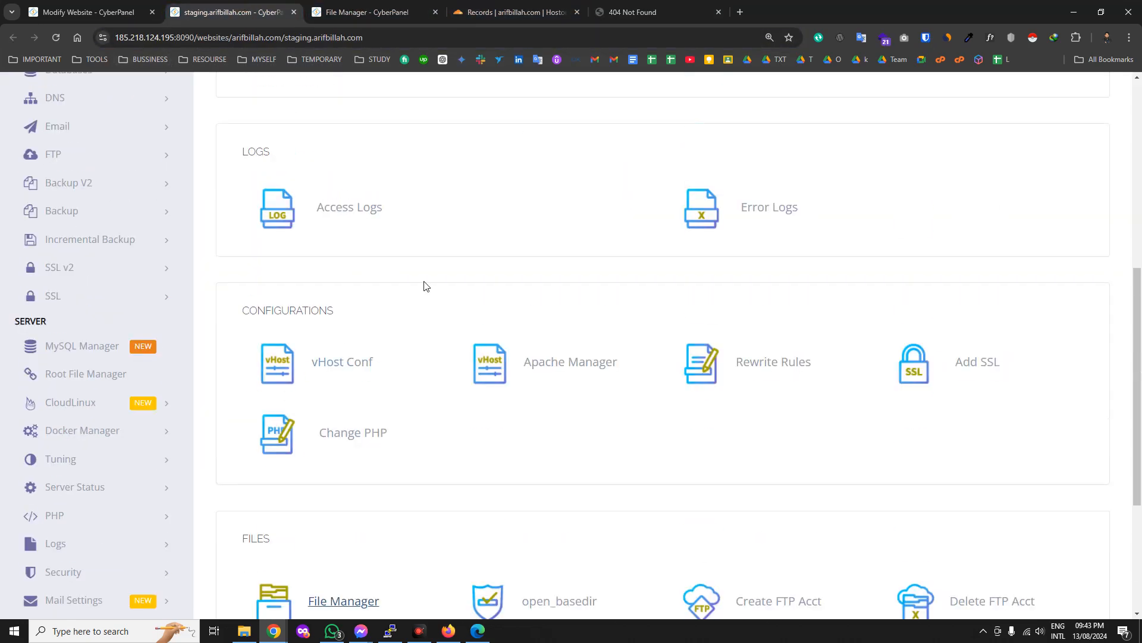
{"action": "scroll", "coordinate": [686, 377], "scroll_direction": "up", "scroll_amount": 6}
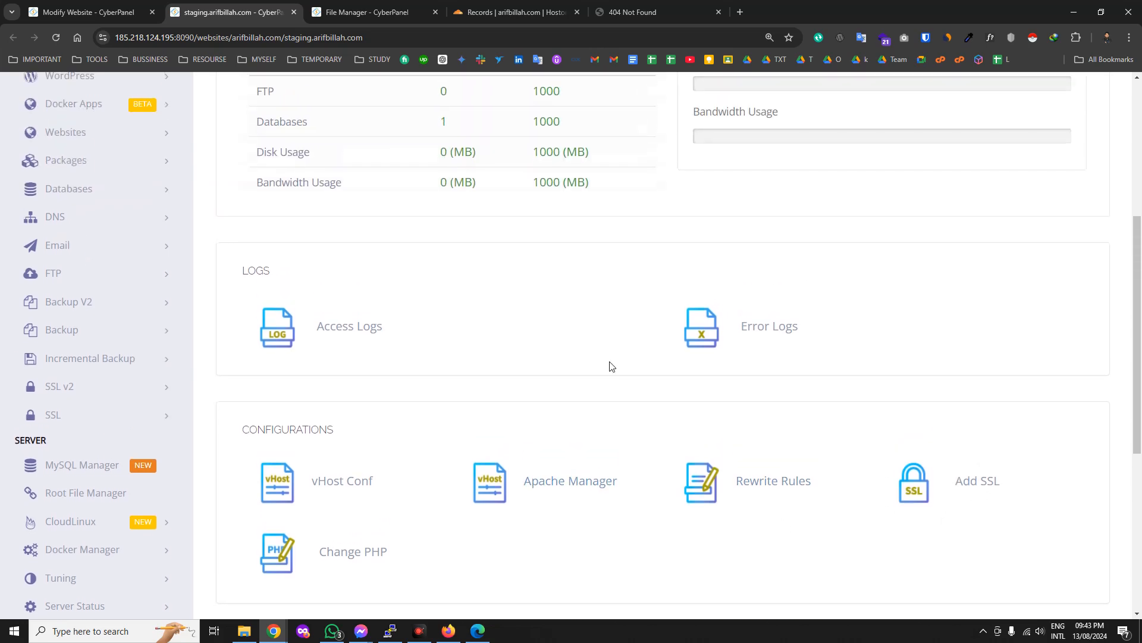
{"action": "scroll", "coordinate": [523, 388], "scroll_direction": "down", "scroll_amount": 5}
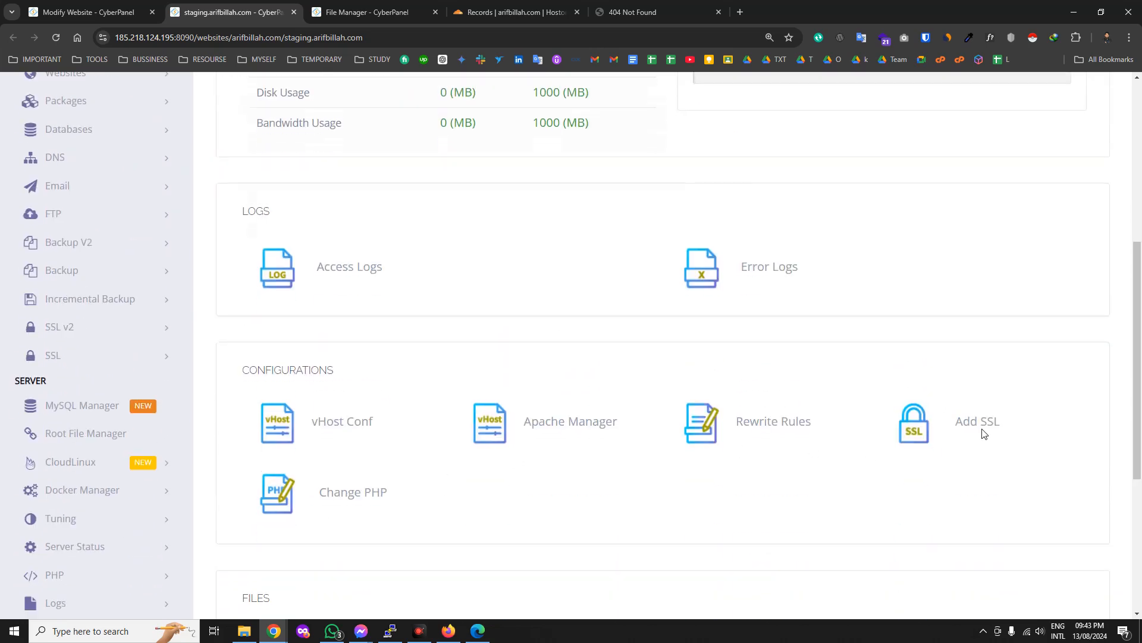
{"action": "scroll", "coordinate": [613, 470], "scroll_direction": "down", "scroll_amount": 4}
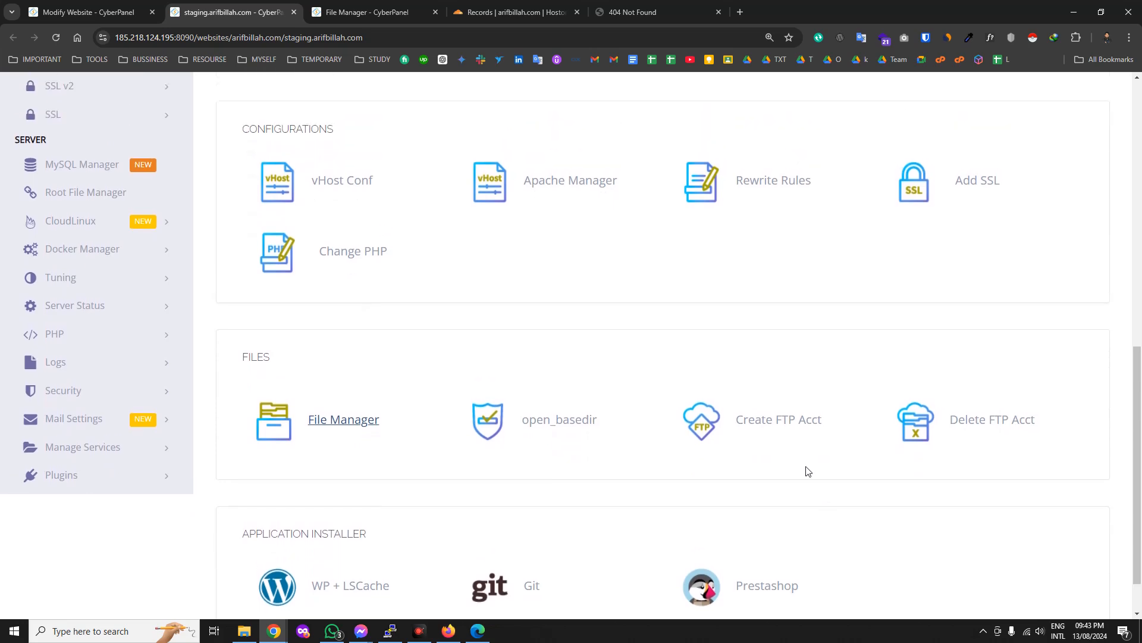
{"action": "left_click", "coordinate": [107, 12]}
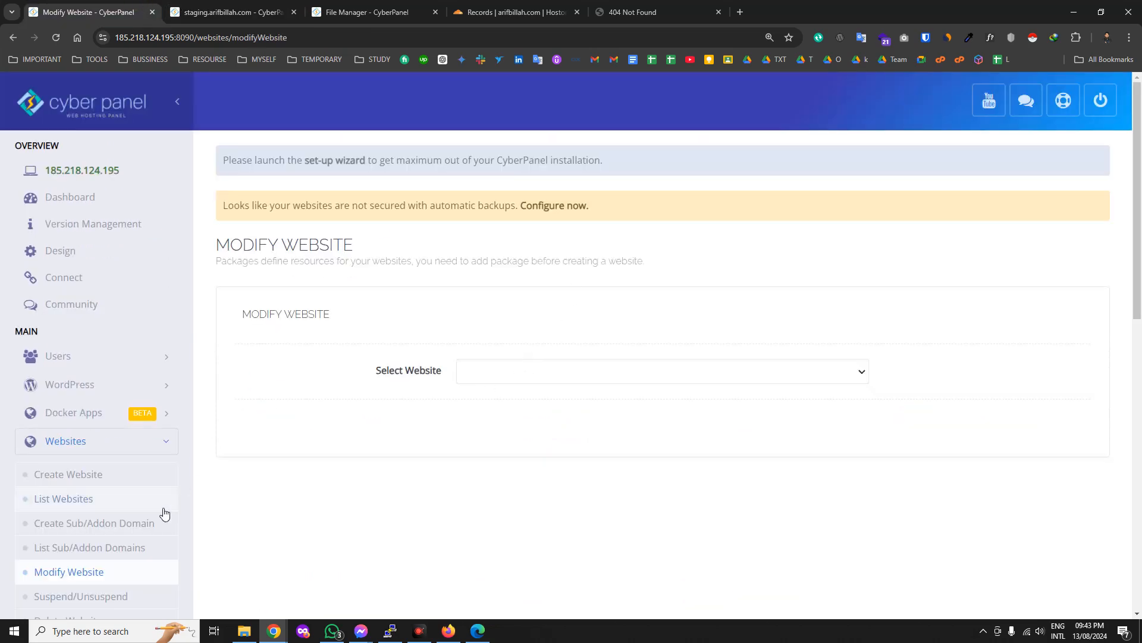
{"action": "right_click", "coordinate": [111, 544]}
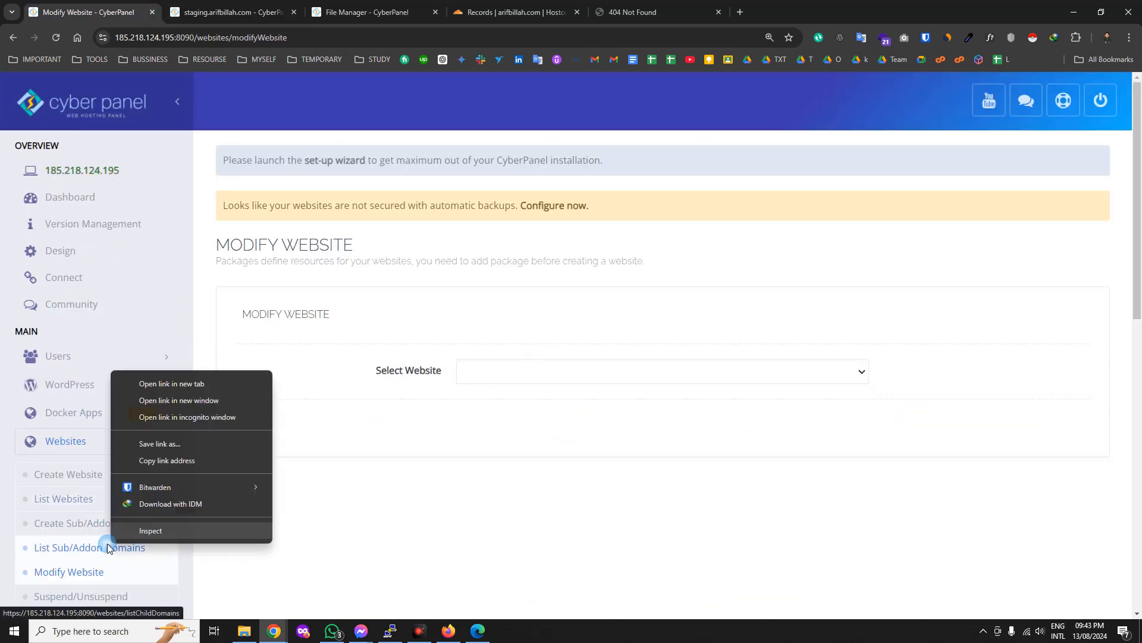
{"action": "left_click", "coordinate": [178, 391]}
Open the staging site's index.html in the File Manager's code editor.
{"action": "left_click", "coordinate": [358, 5]}
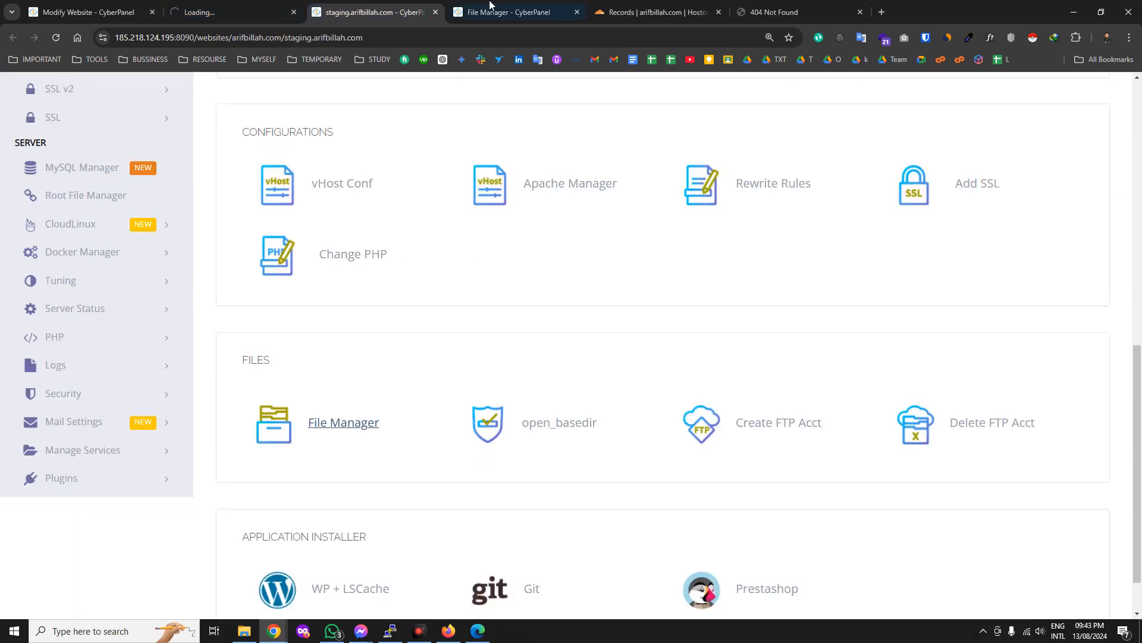
{"action": "left_click", "coordinate": [483, 6]}
{"action": "right_click", "coordinate": [387, 194]}
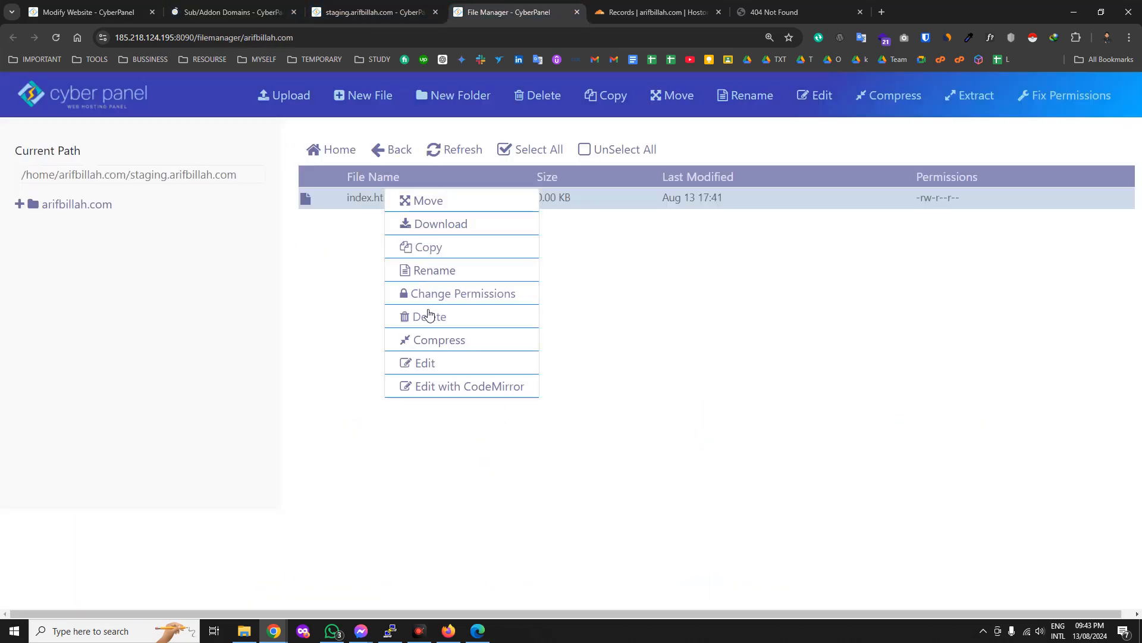
{"action": "left_click", "coordinate": [444, 386]}
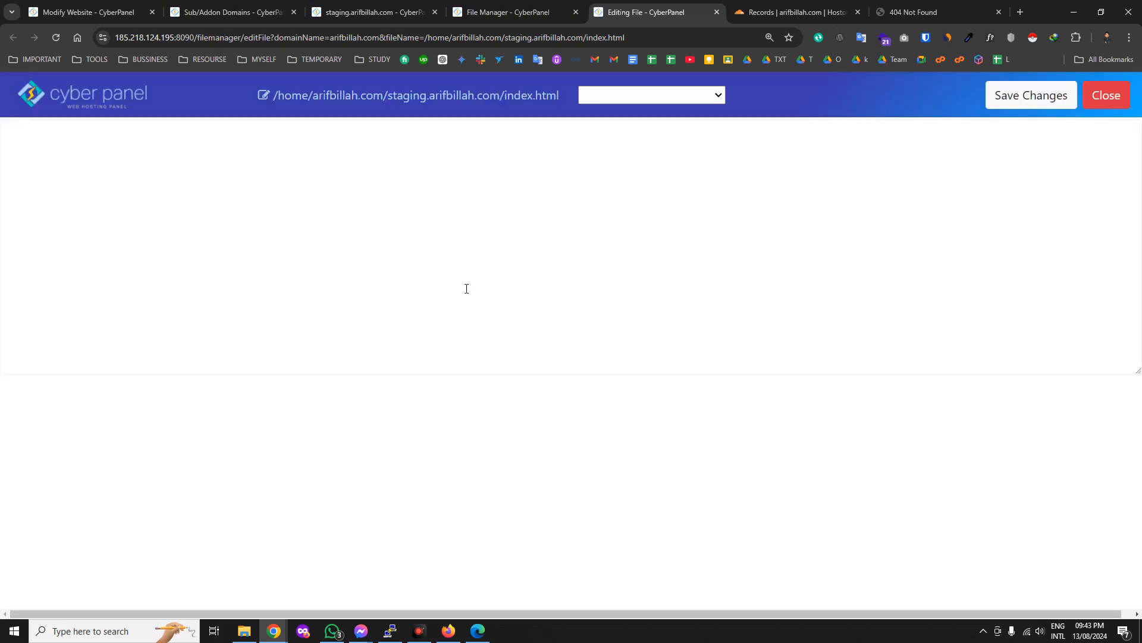
Issue an SSL certificate for the staging sub-domain, then bring up index.html's file actions.
{"action": "left_click", "coordinate": [256, 12]}
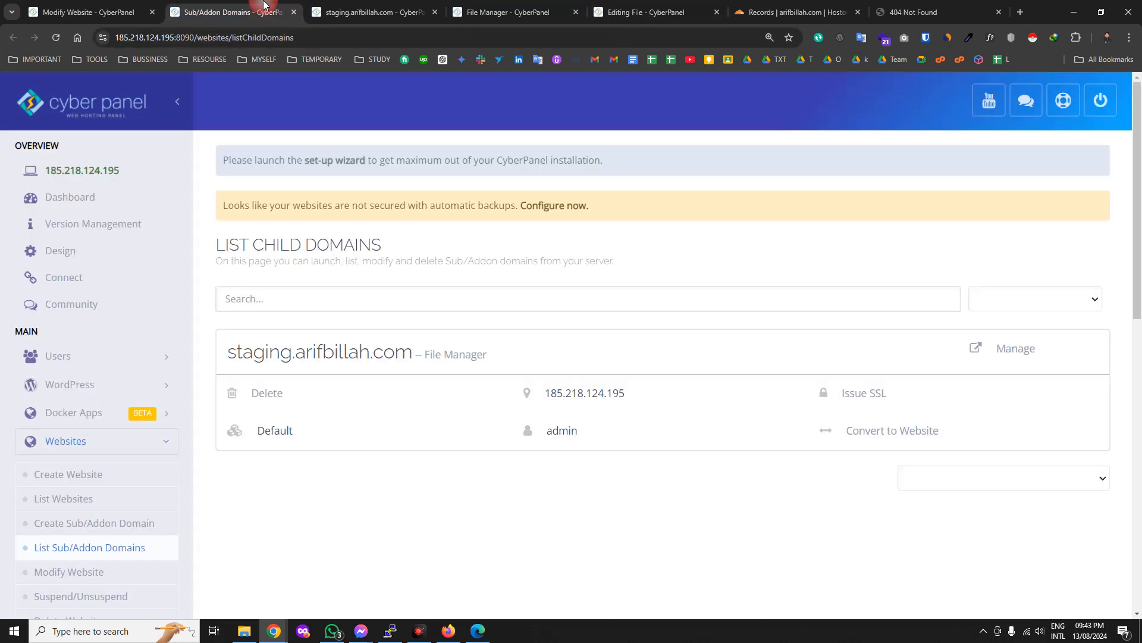
{"action": "left_click", "coordinate": [861, 393]}
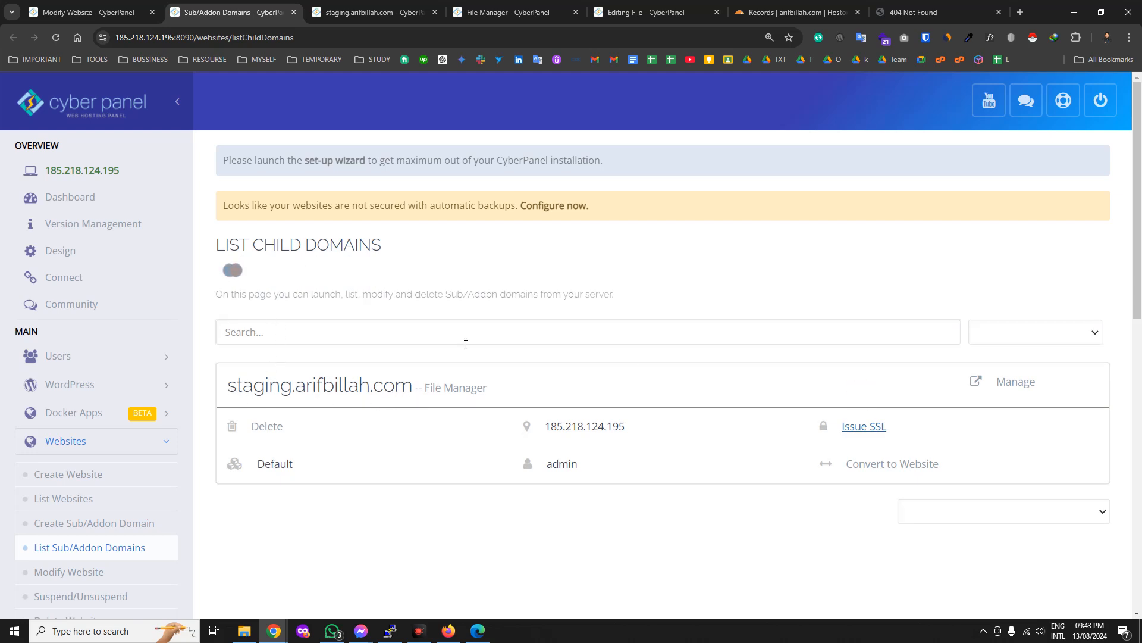
{"action": "left_click", "coordinate": [497, 6]}
{"action": "right_click", "coordinate": [366, 196]}
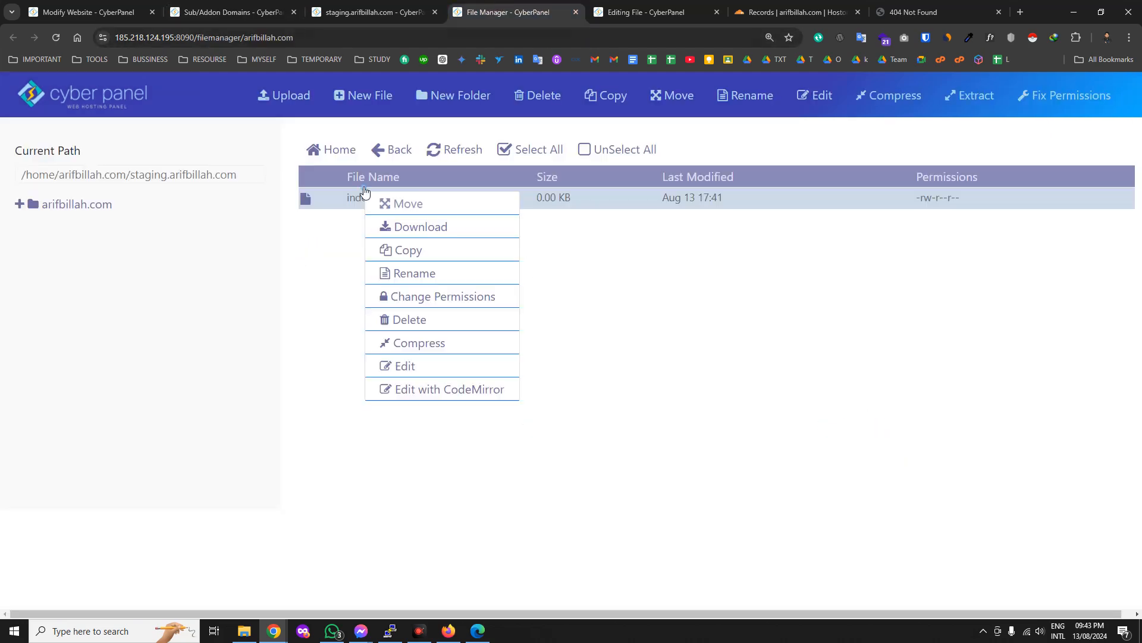
Replace the 'CyberPanel Installed' heading with 'Our Cyberpanel Overview Tutorials', save, and reload the staging site.
{"action": "left_click", "coordinate": [649, 12]}
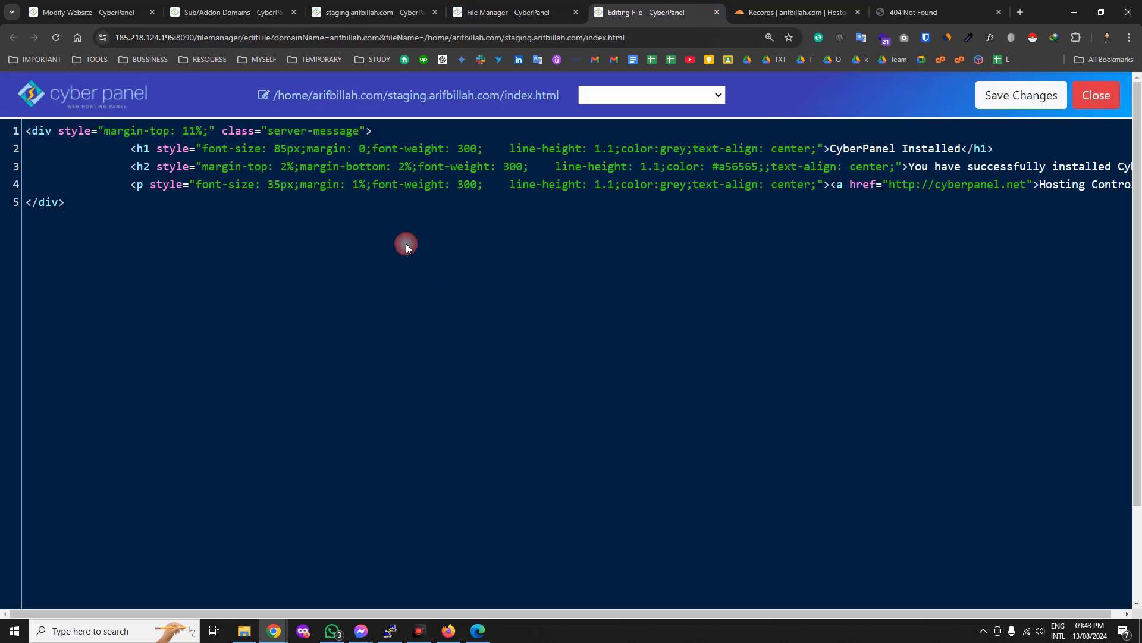
{"action": "left_click_drag", "start_coordinate": [961, 150], "coordinate": [837, 150]}
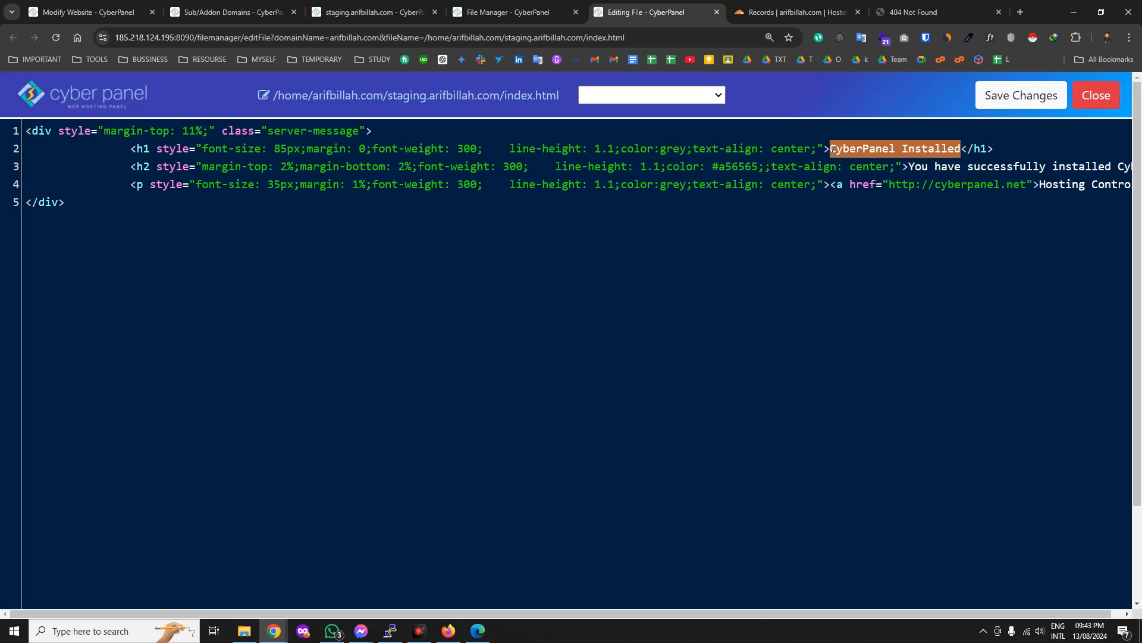
{"action": "type", "text": "O"}
{"action": "type", "text": "ur Cybe"}
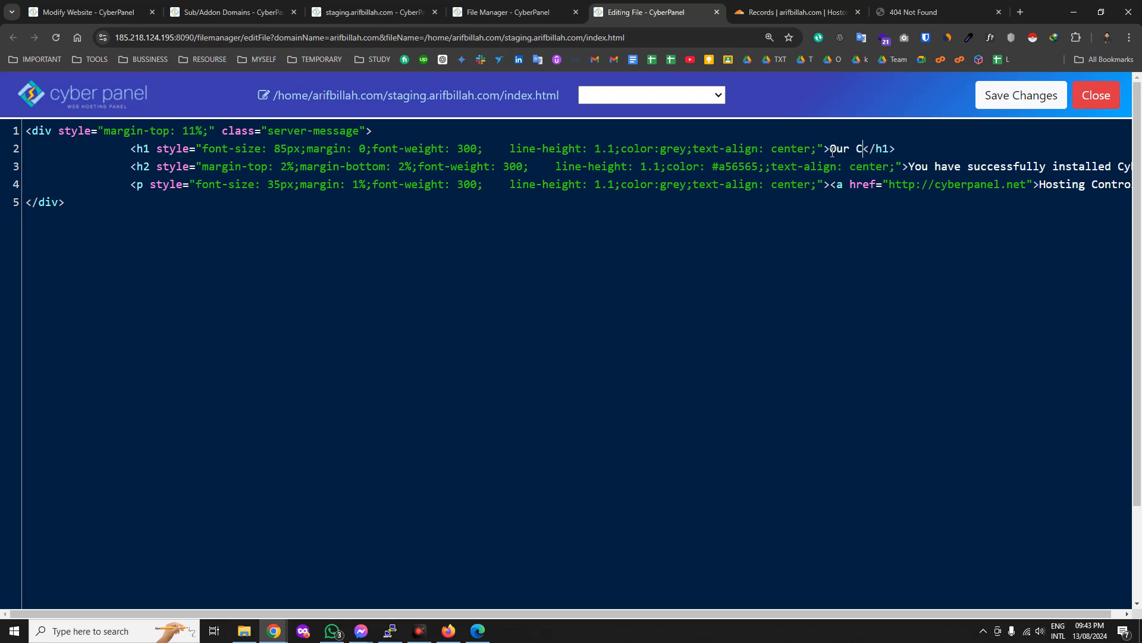
{"action": "type", "text": "rpanl"}
{"action": "type", "text": "l "}
{"action": "type", "text": "Over"}
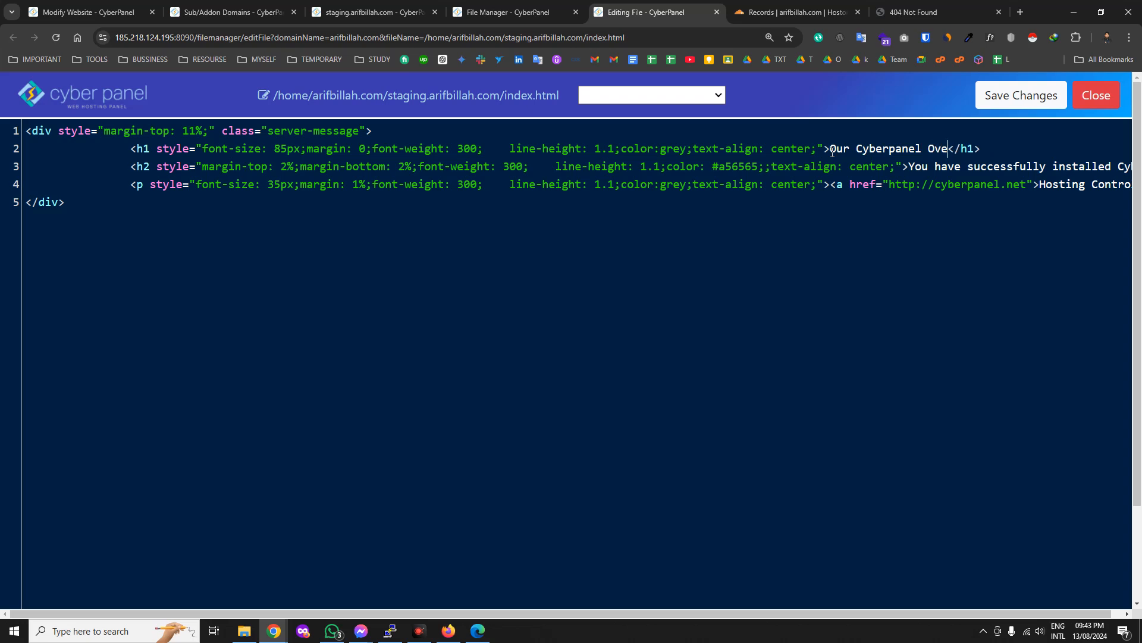
{"action": "type", "text": "view Tutorisal"}
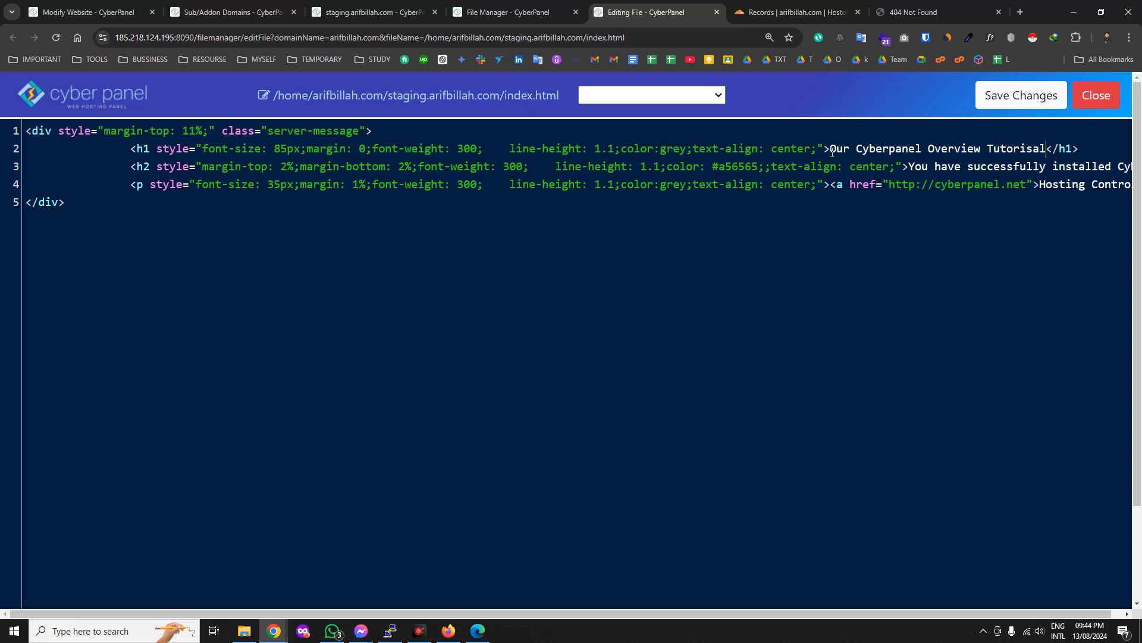
{"action": "key", "text": "BackSpace"}
{"action": "key", "text": "BackSpace"}
{"action": "key", "text": "BackSpace"}
{"action": "key", "text": "BackSpace"}
{"action": "type", "text": "ials"}
{"action": "left_click", "coordinate": [995, 96]}
{"action": "left_click", "coordinate": [937, 8]}
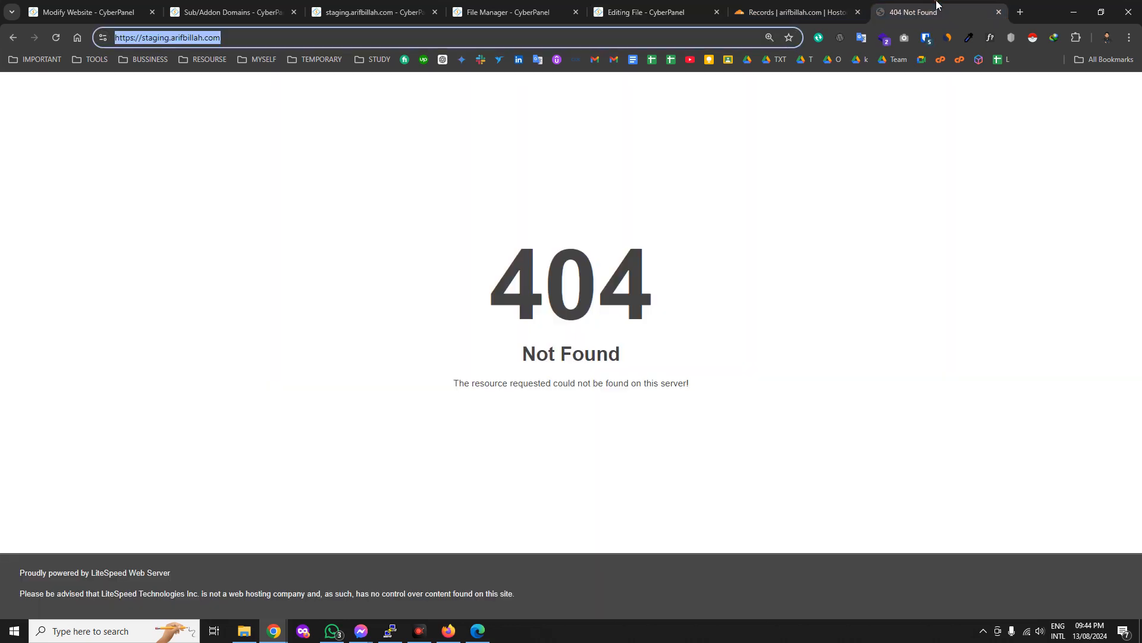
{"action": "left_click", "coordinate": [56, 38]}
Verify the live staging page shows 'Our Cyberpanel Overview Tutorials' and the file saved.
{"action": "left_click_drag", "start_coordinate": [183, 223], "coordinate": [967, 252]}
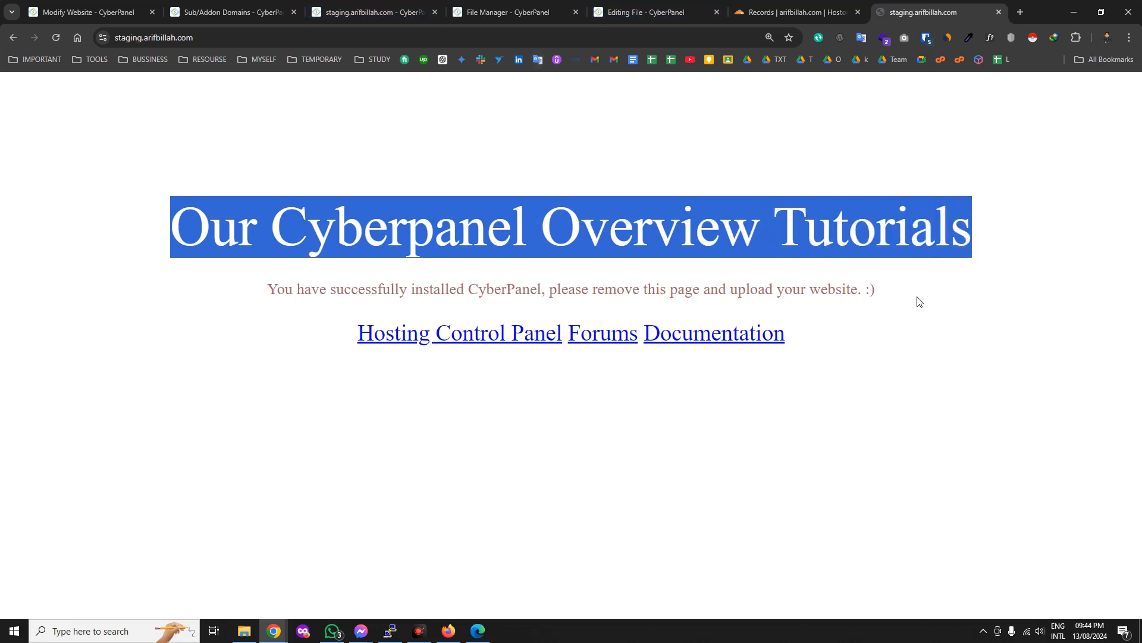
{"action": "left_click", "coordinate": [641, 16]}
{"action": "left_click", "coordinate": [508, 12]}
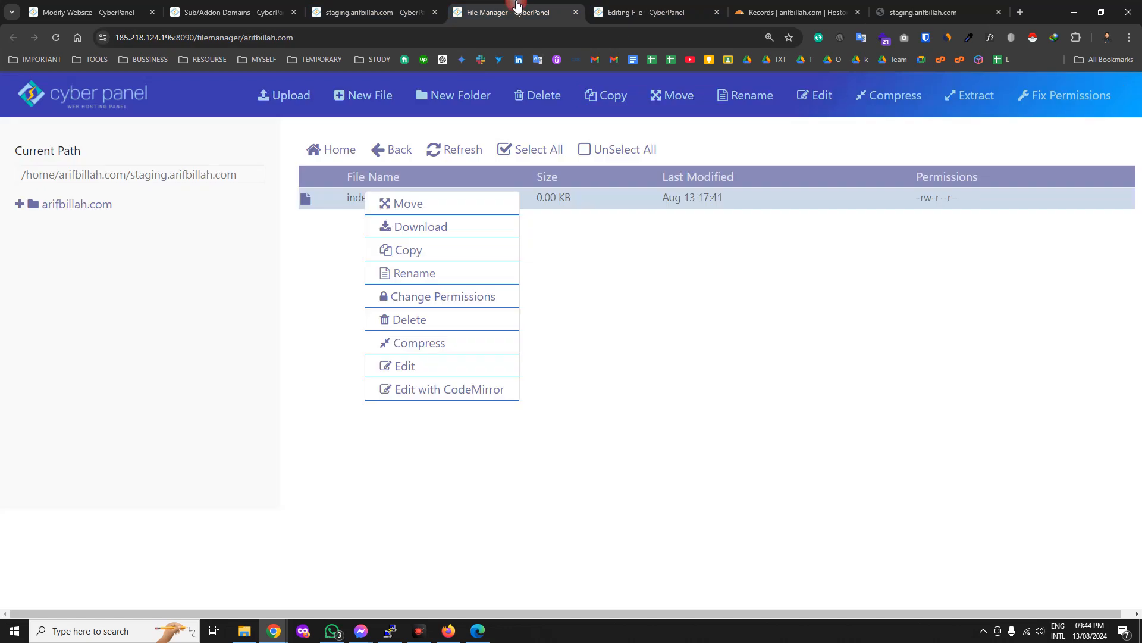
{"action": "left_click", "coordinate": [658, 261]}
{"action": "left_click", "coordinate": [950, 6]}
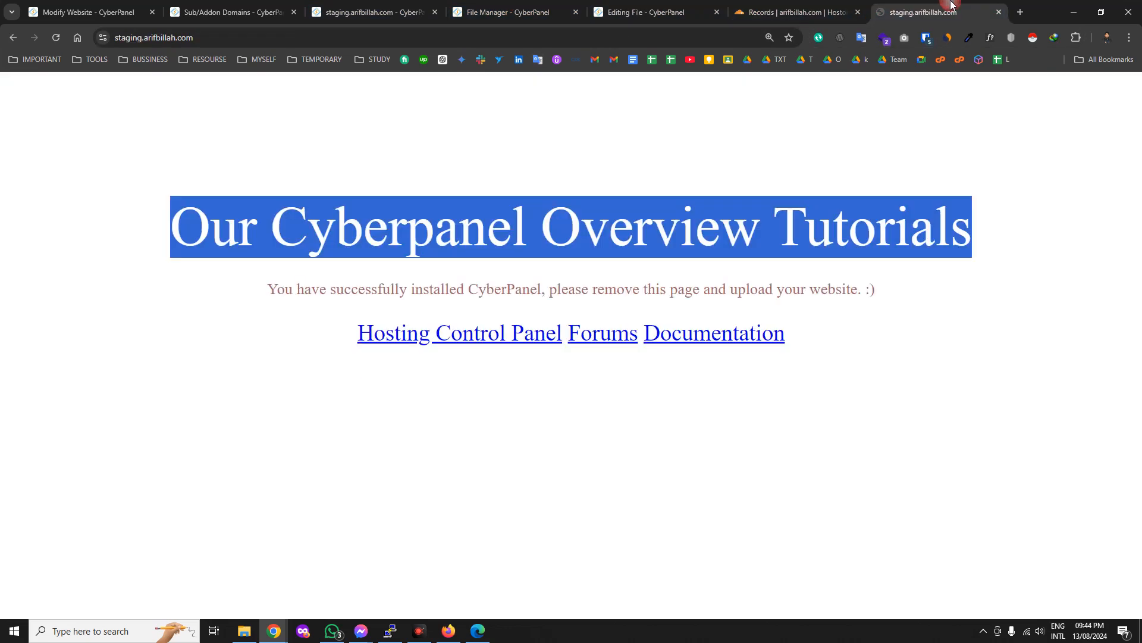
{"action": "left_click", "coordinate": [512, 12]}
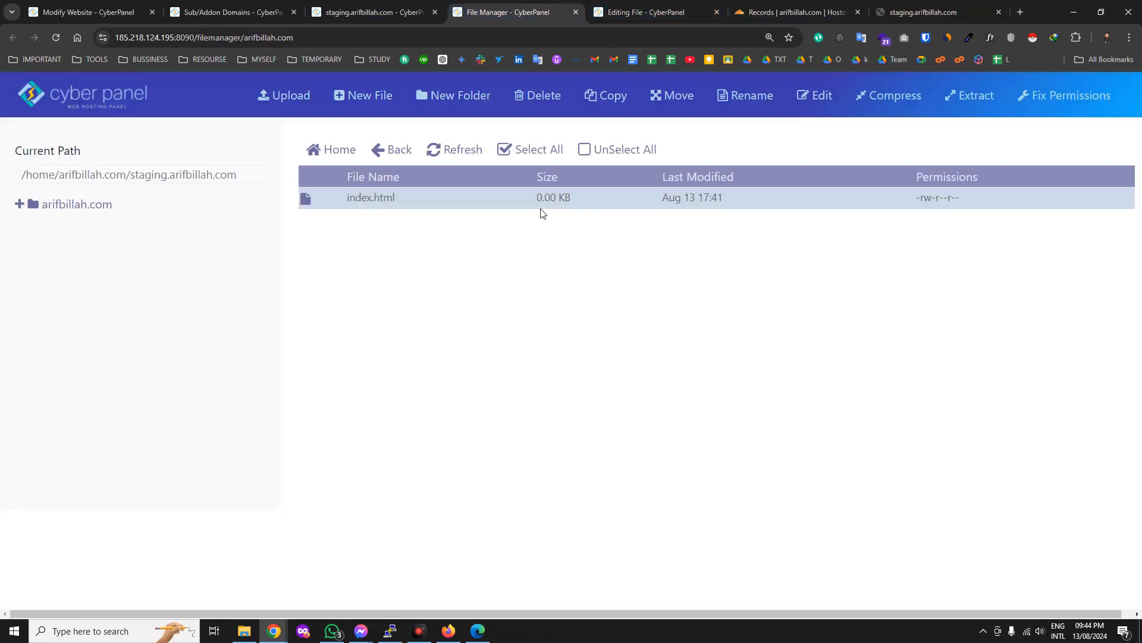
Go up to the site's home folder, close the File Manager tabs and return to the child domains list.
{"action": "left_click_drag", "start_coordinate": [131, 176], "coordinate": [253, 173]}
{"action": "left_click", "coordinate": [329, 151]}
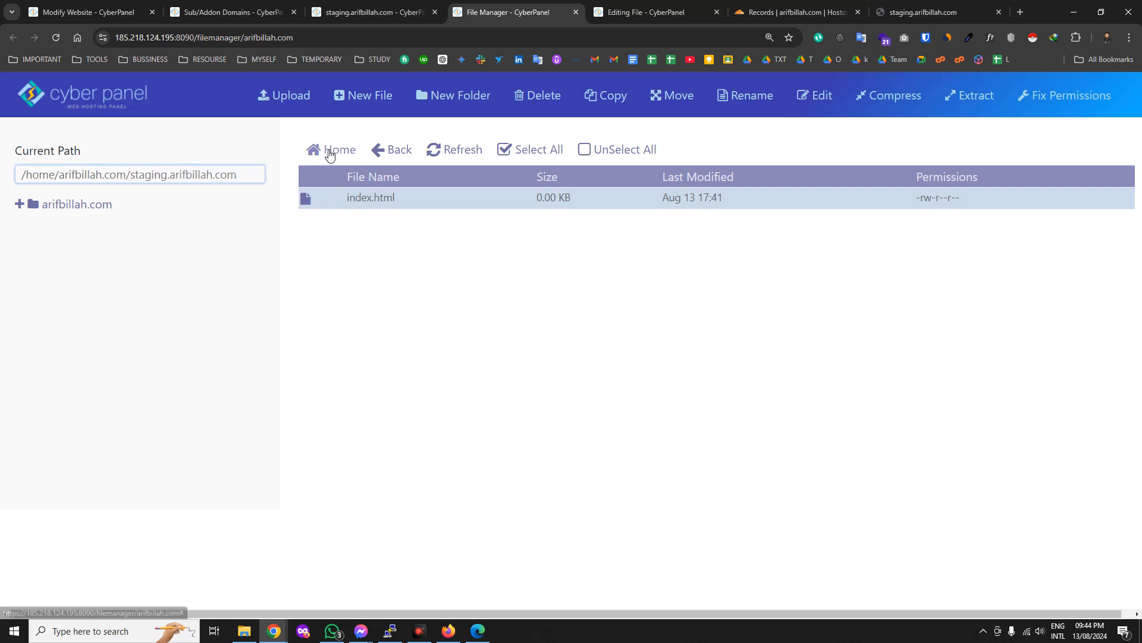
{"action": "left_click", "coordinate": [415, 245]}
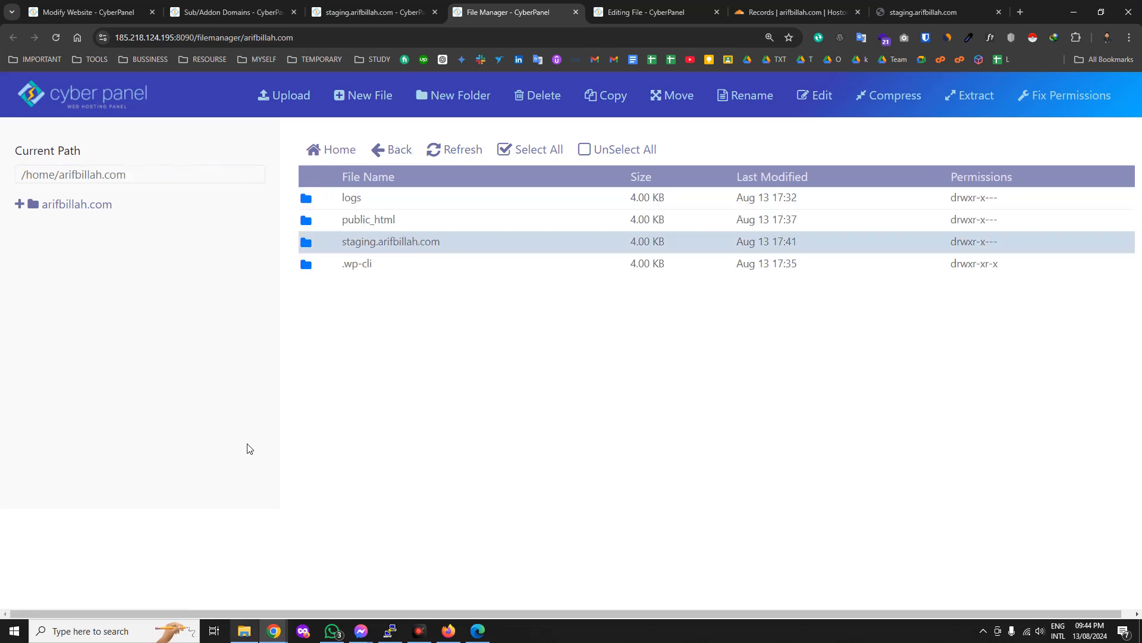
{"action": "left_click", "coordinate": [576, 12]}
{"action": "left_click", "coordinate": [435, 12]}
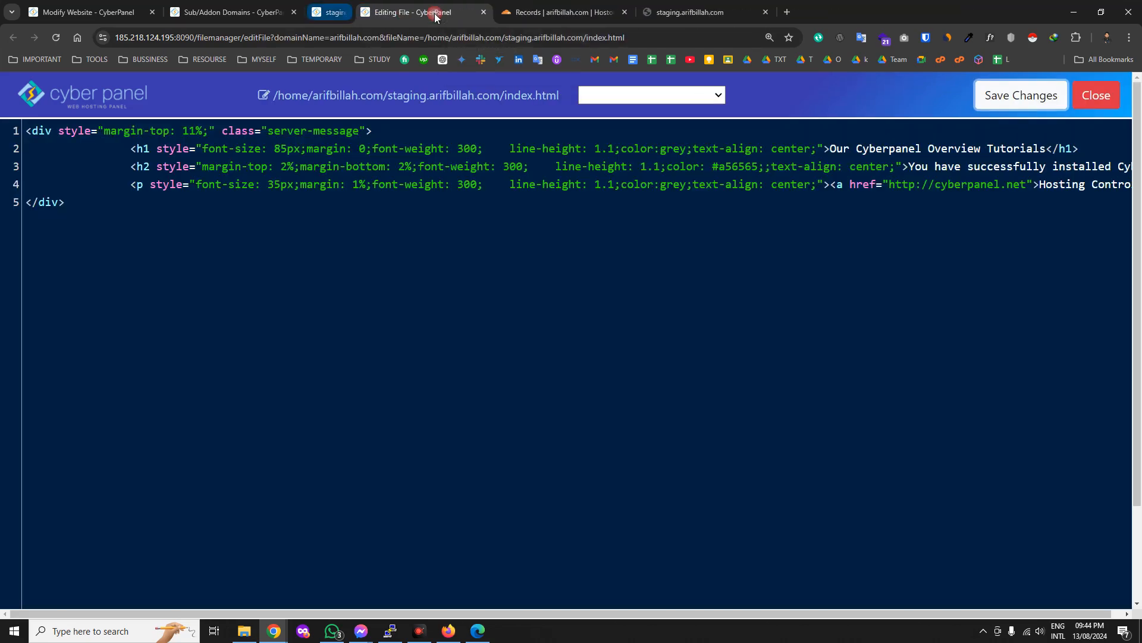
{"action": "left_click", "coordinate": [238, 11]}
{"action": "scroll", "coordinate": [104, 488], "scroll_direction": "down", "scroll_amount": 2}
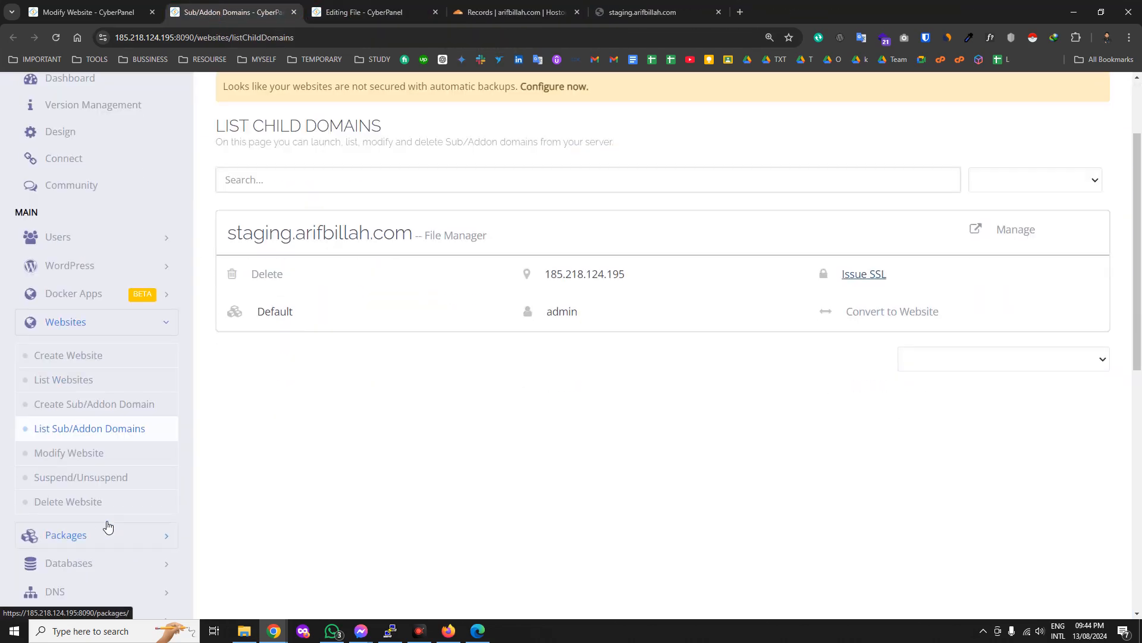
Load arifbillah.com's details on the Modify Website page.
{"action": "left_click", "coordinate": [82, 457]}
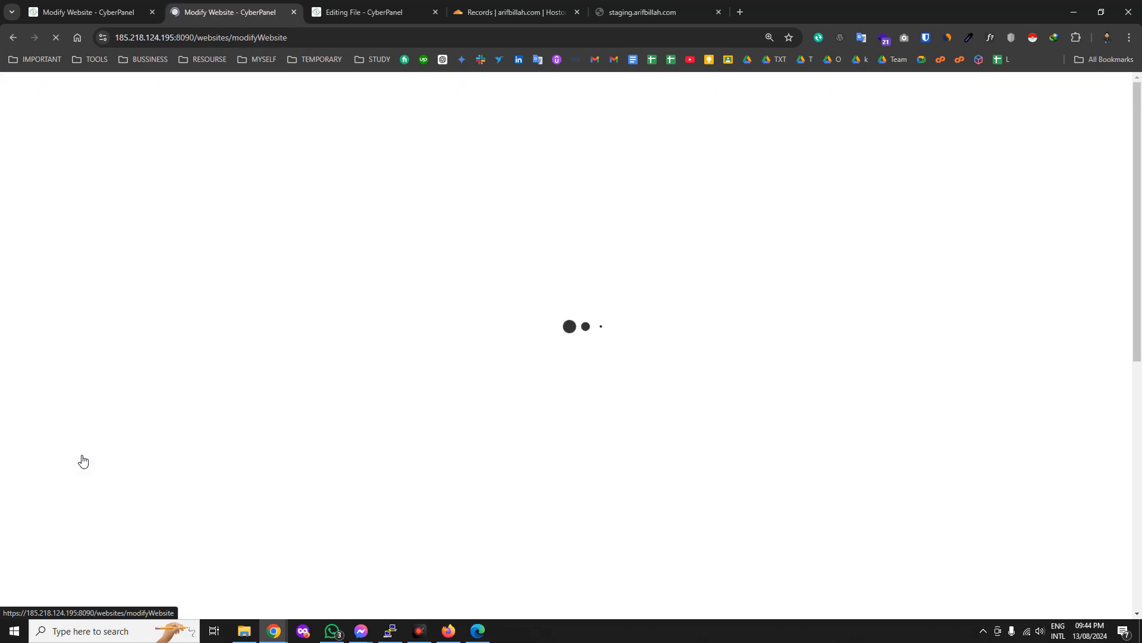
{"action": "left_click", "coordinate": [544, 375]}
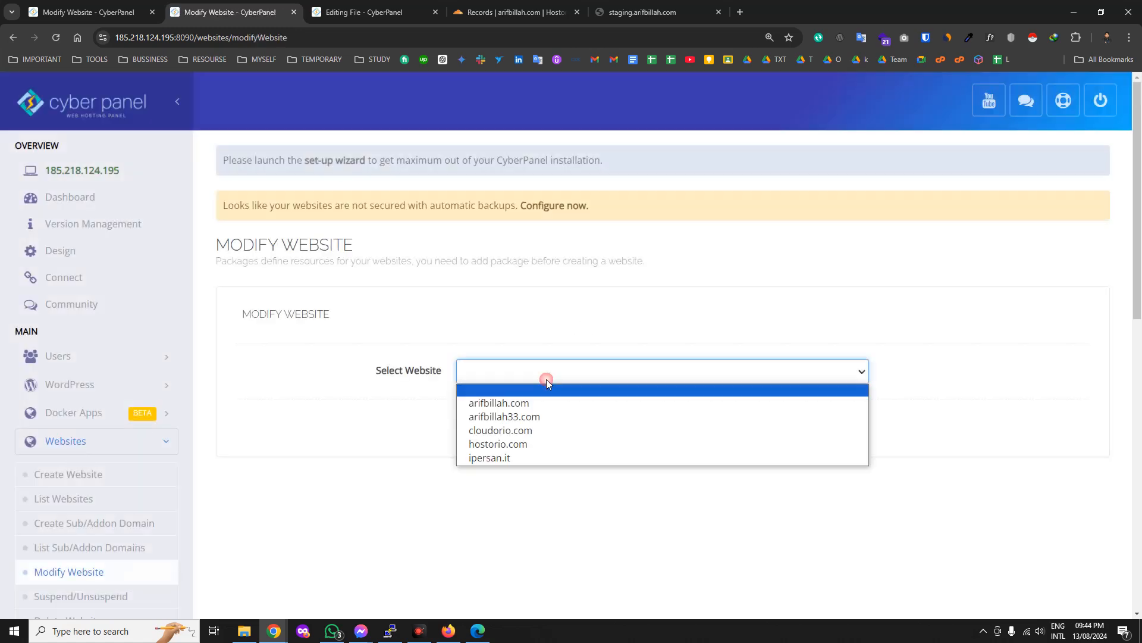
{"action": "left_click", "coordinate": [534, 401]}
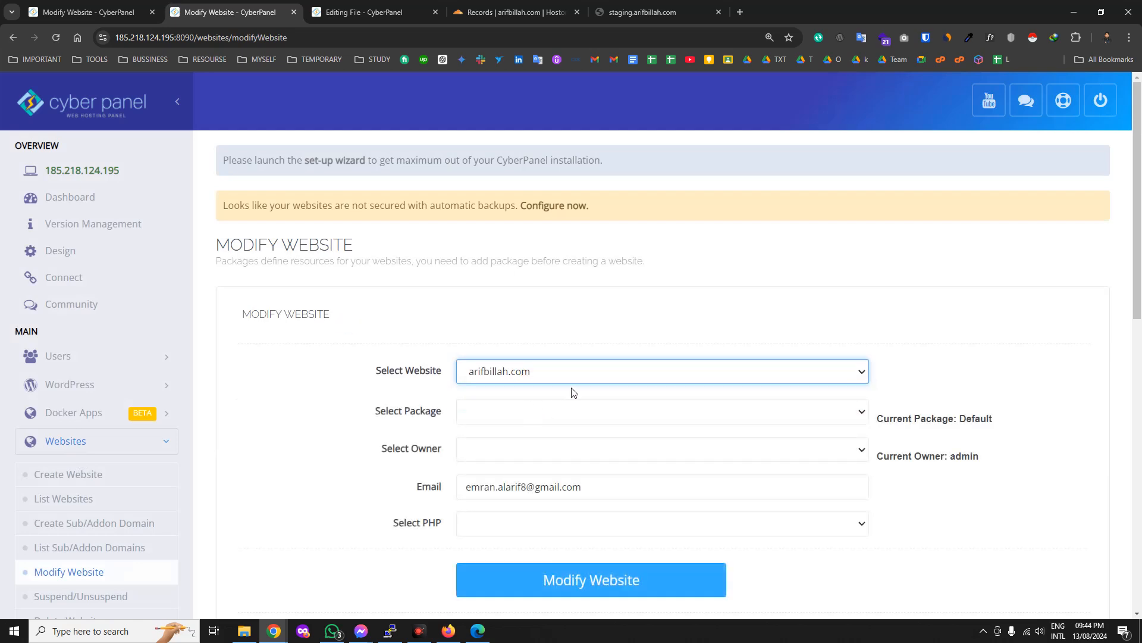
Review arifbillah.com's package, e-mail and PHP version options unchanged, then go to Suspend/Unsuspend Website.
{"action": "left_click", "coordinate": [557, 416]}
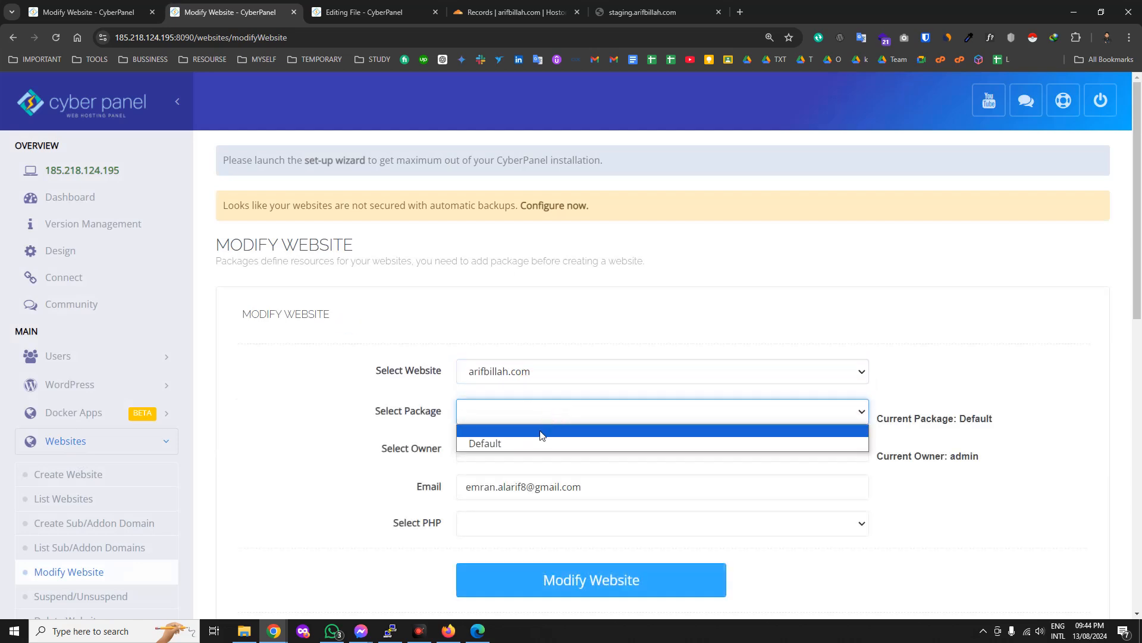
{"action": "left_click", "coordinate": [339, 454]}
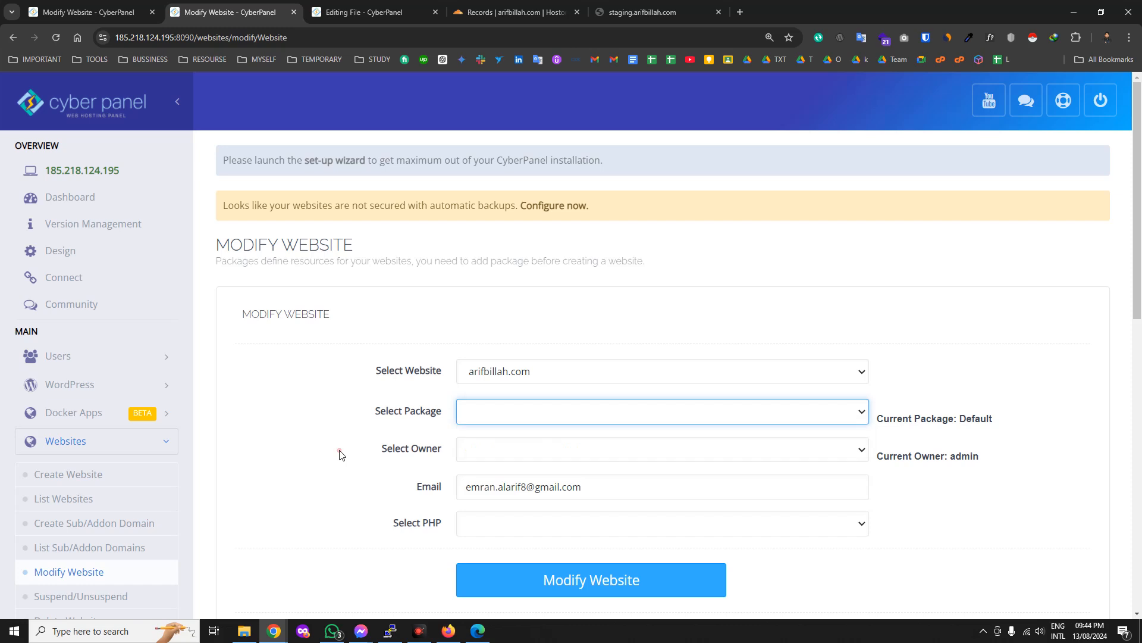
{"action": "left_click", "coordinate": [685, 487]}
{"action": "triple_click", "coordinate": [684, 487]}
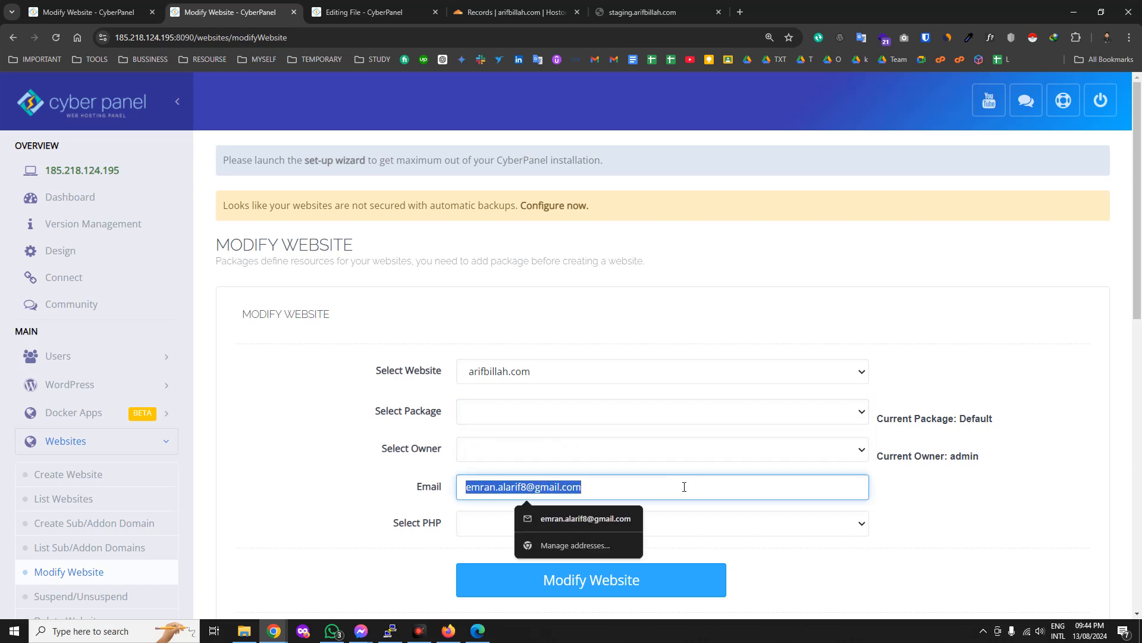
{"action": "left_click", "coordinate": [777, 529]}
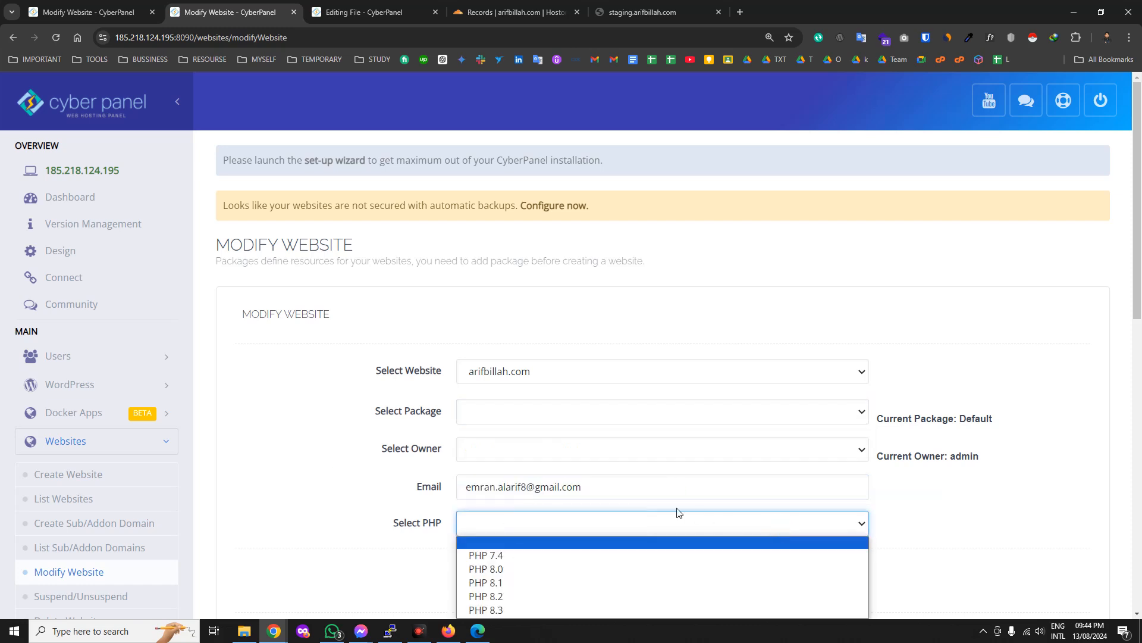
{"action": "left_click", "coordinate": [382, 423]}
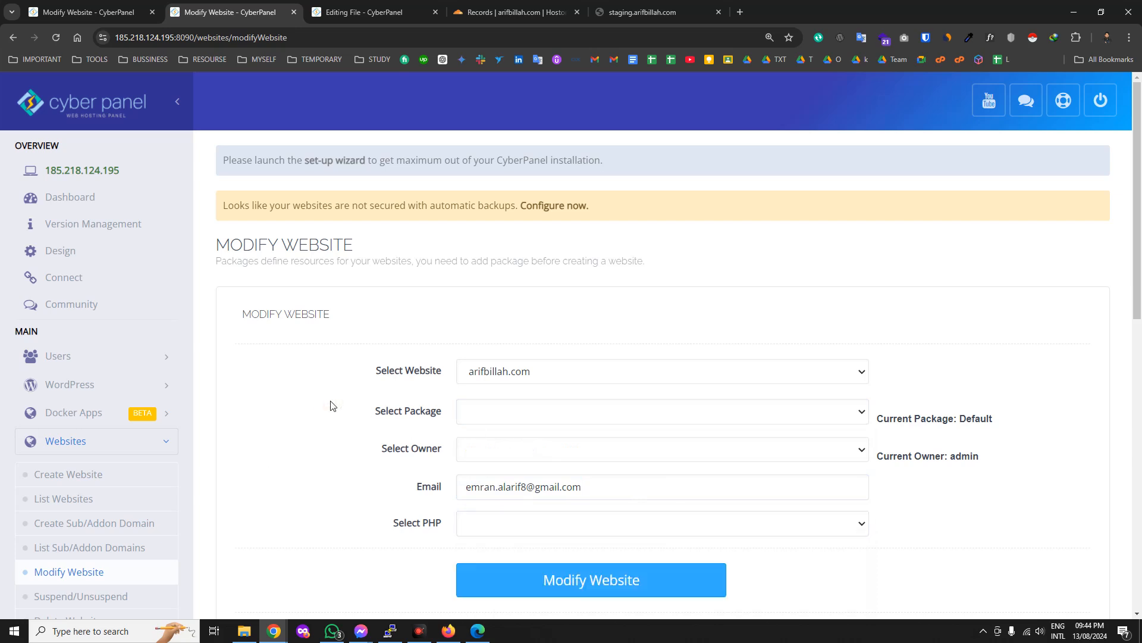
{"action": "scroll", "coordinate": [142, 553], "scroll_direction": "down", "scroll_amount": 2}
{"action": "left_click", "coordinate": [59, 483]}
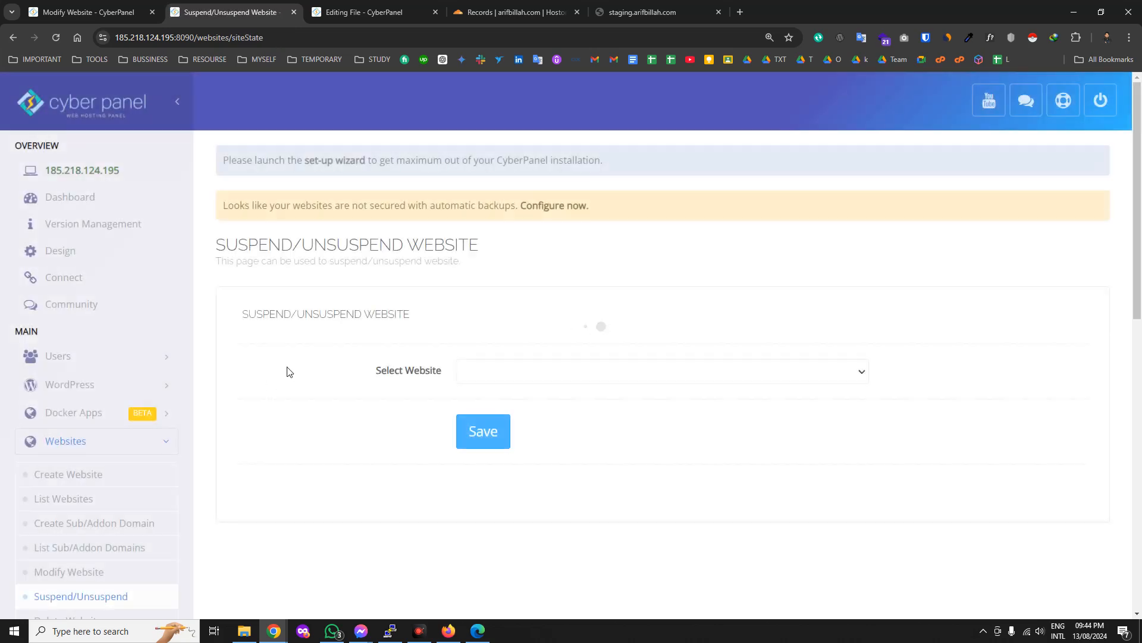
Look over the Suspend/Unsuspend and Delete Website pages for arifbillah.com without changing anything.
{"action": "left_click", "coordinate": [505, 371]}
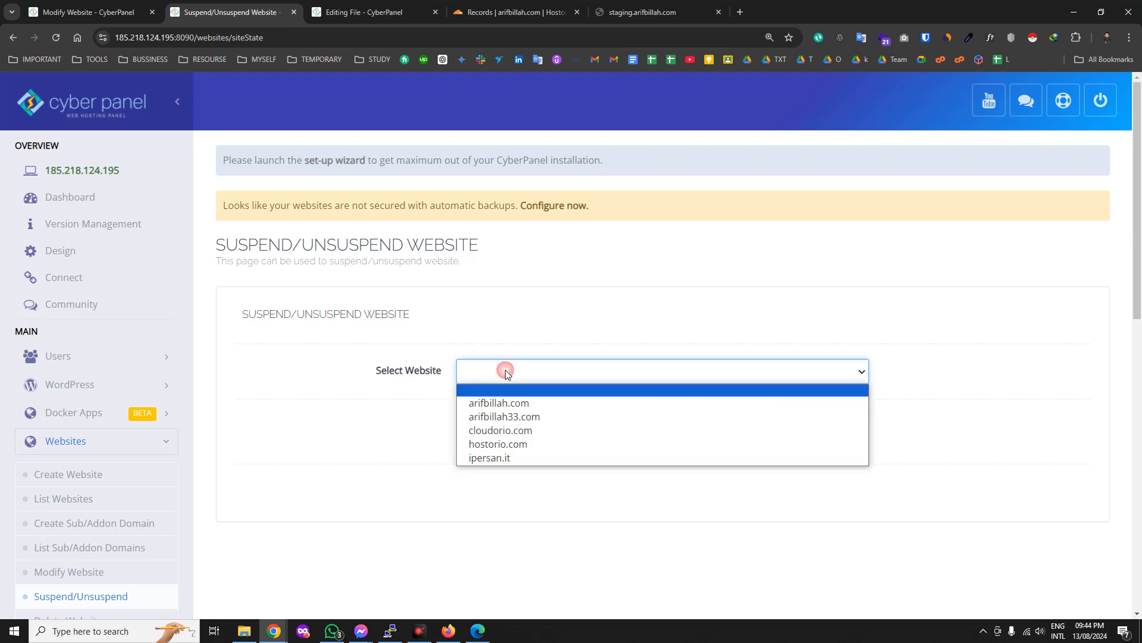
{"action": "left_click", "coordinate": [325, 553]}
{"action": "scroll", "coordinate": [153, 574], "scroll_direction": "down", "scroll_amount": 2}
{"action": "left_click", "coordinate": [83, 503]}
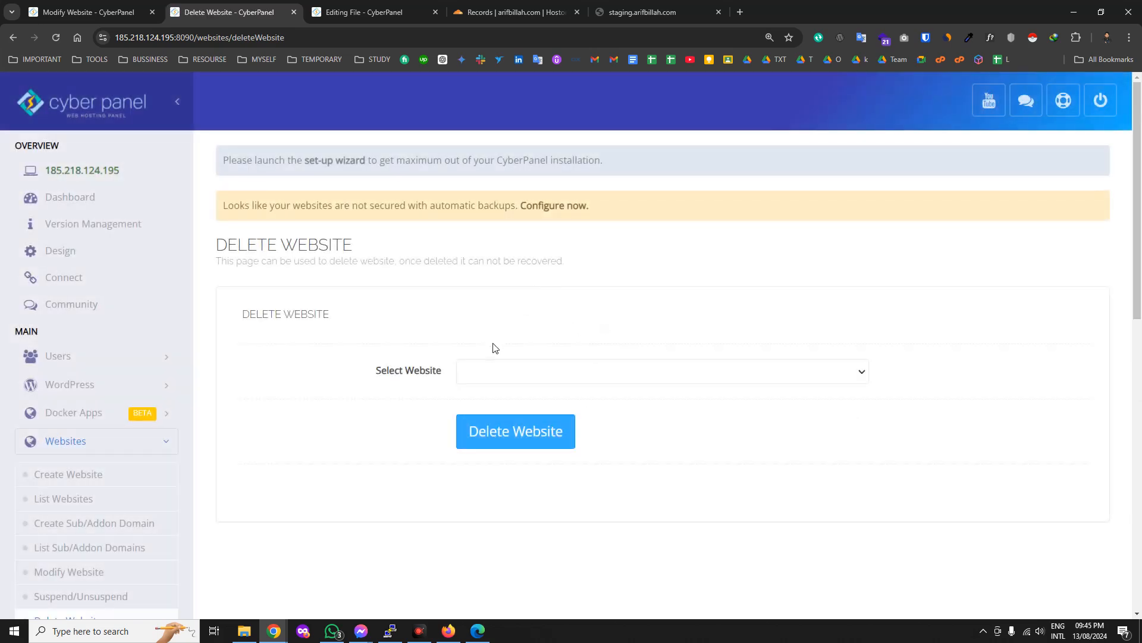
{"action": "left_click", "coordinate": [484, 370]}
{"action": "left_click", "coordinate": [488, 401]}
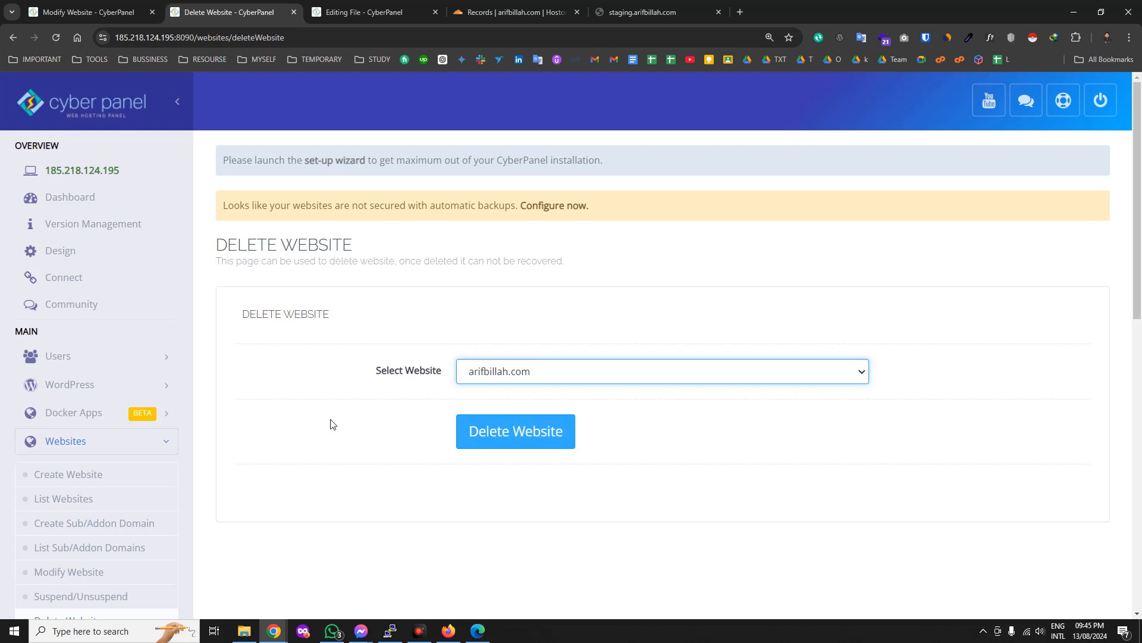
{"action": "scroll", "coordinate": [309, 452], "scroll_direction": "down", "scroll_amount": 3}
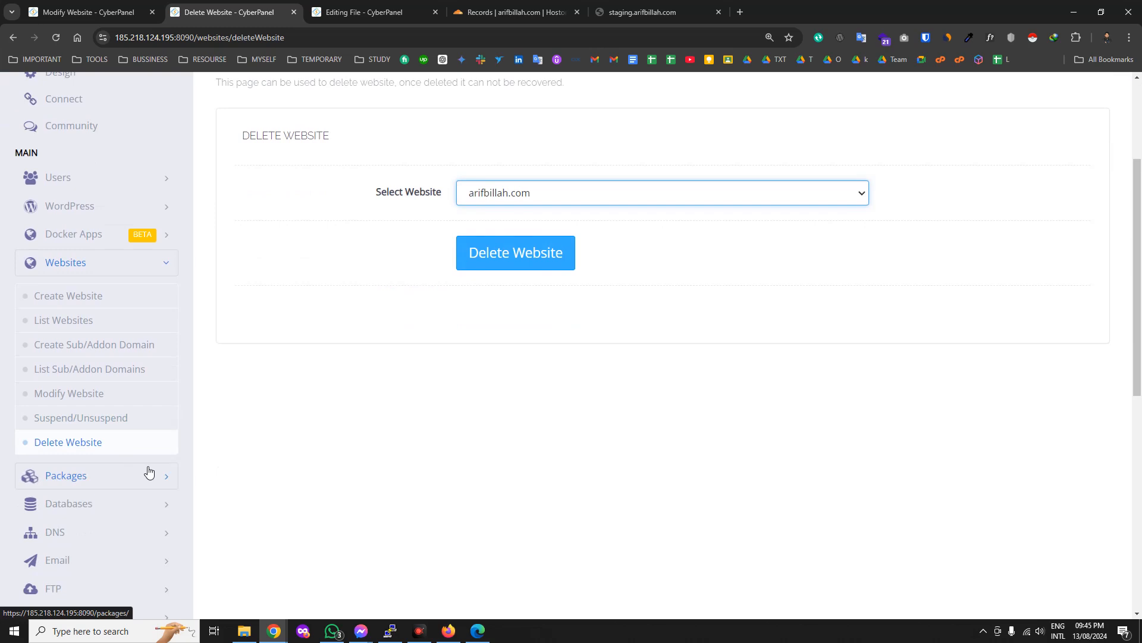
Collapse Packages, expand Databases and open List Databases.
{"action": "left_click", "coordinate": [156, 479]}
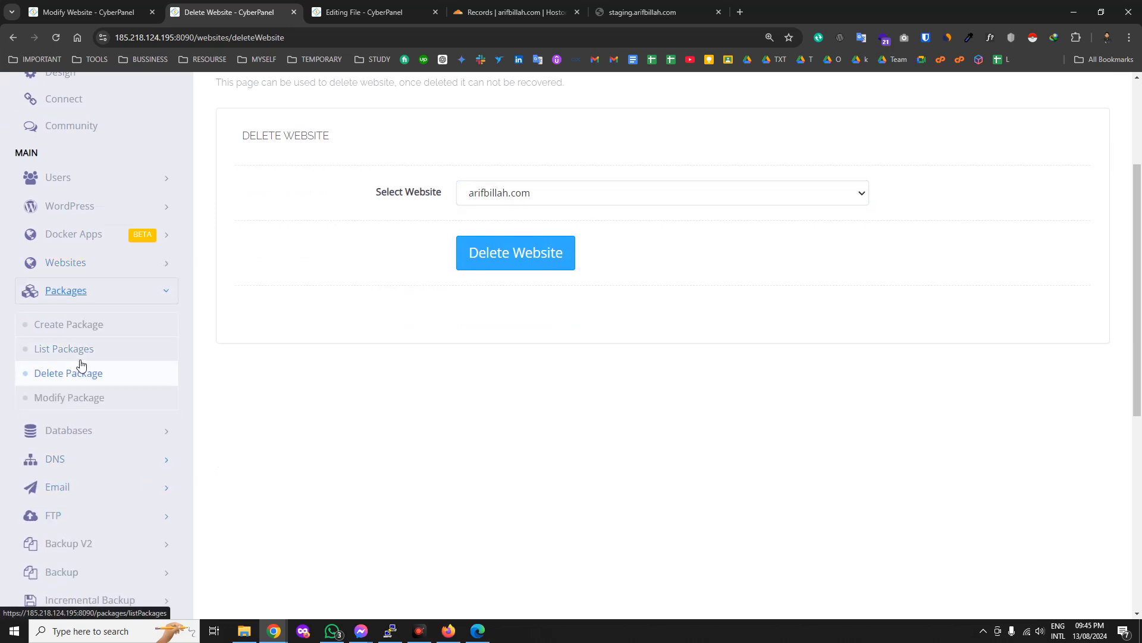
{"action": "left_click", "coordinate": [160, 292]}
{"action": "left_click", "coordinate": [158, 317]}
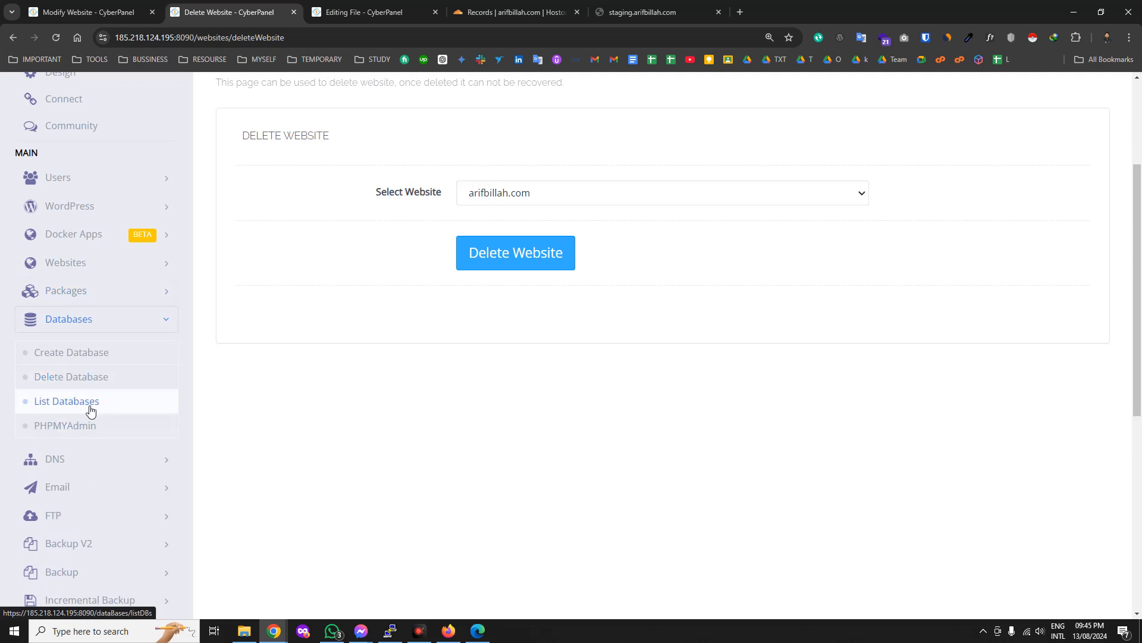
{"action": "left_click", "coordinate": [66, 402]}
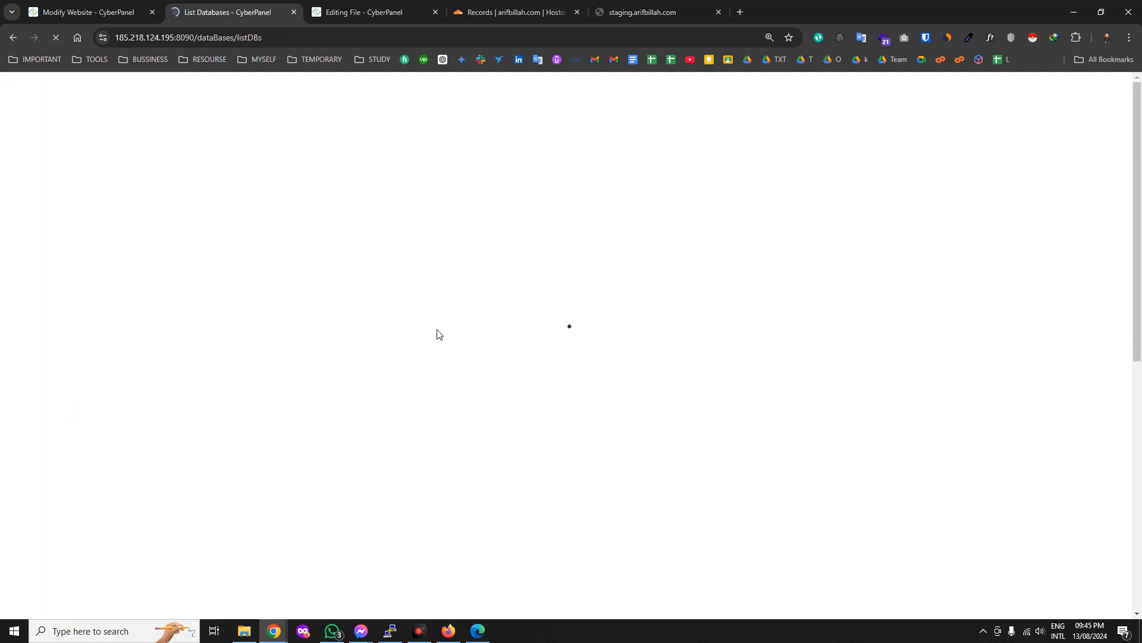
List arifbillah.com's databases, showing its single database with ID 3.
{"action": "left_click", "coordinate": [493, 371]}
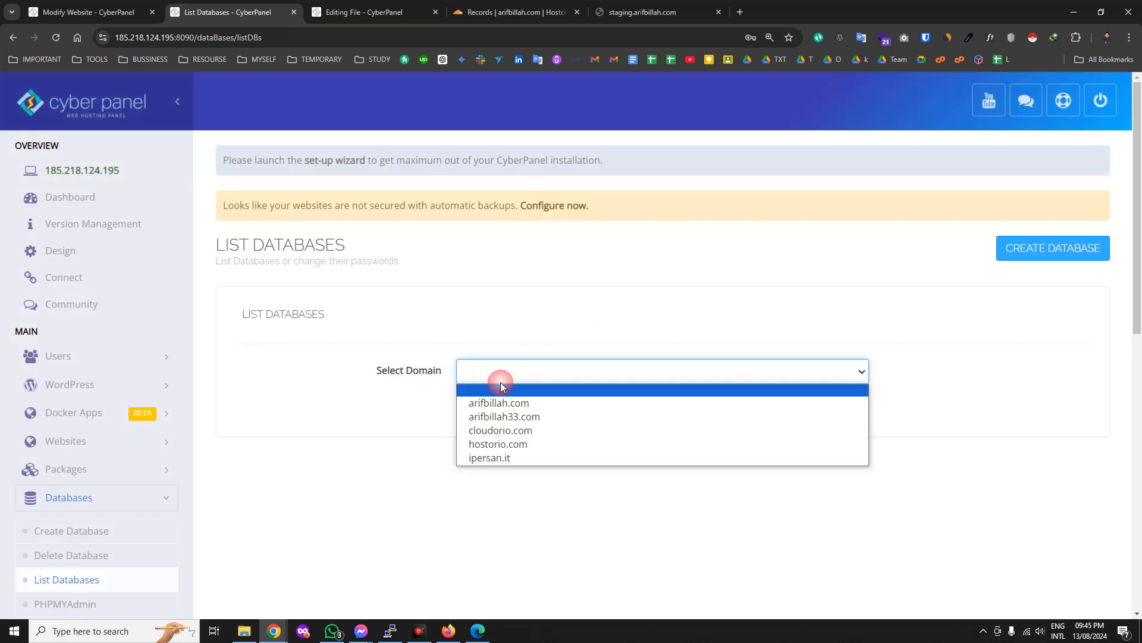
{"action": "left_click", "coordinate": [489, 401]}
{"action": "scroll", "coordinate": [423, 307], "scroll_direction": "down", "scroll_amount": 1}
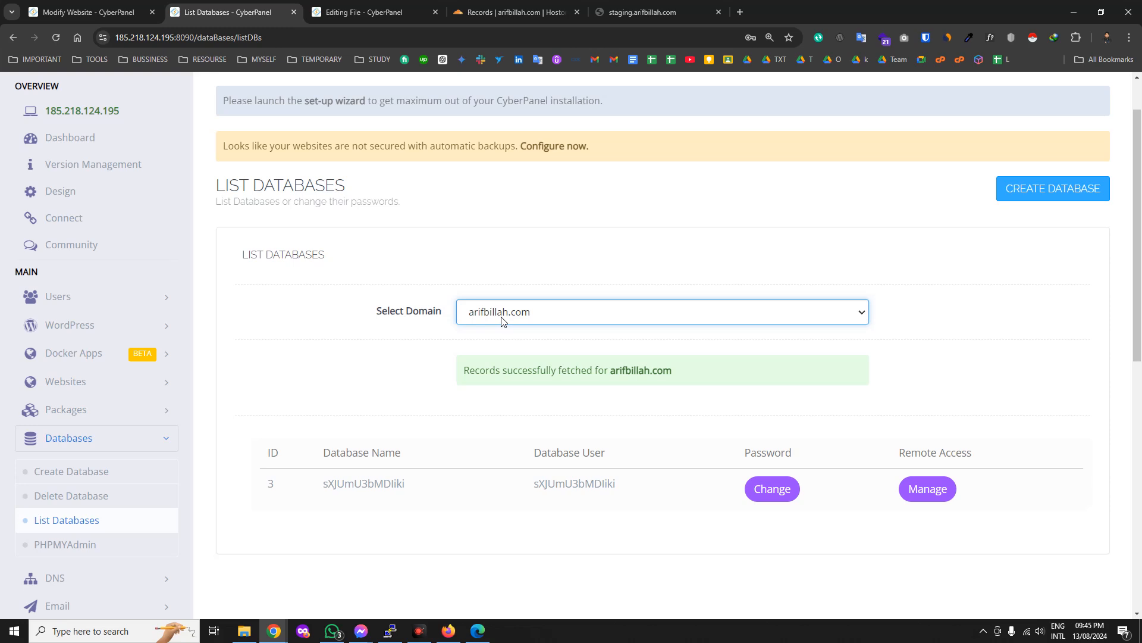
{"action": "left_click", "coordinate": [361, 482]}
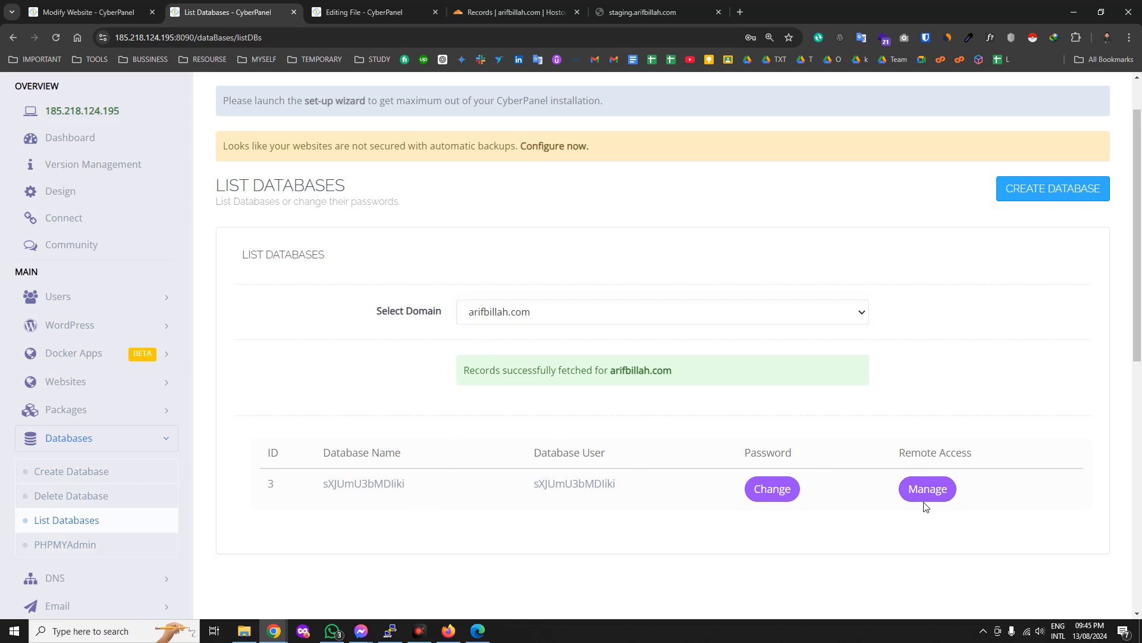
Sign in to phpMyAdmin in a new tab, then return to the List Databases page.
{"action": "left_click", "coordinate": [61, 547]}
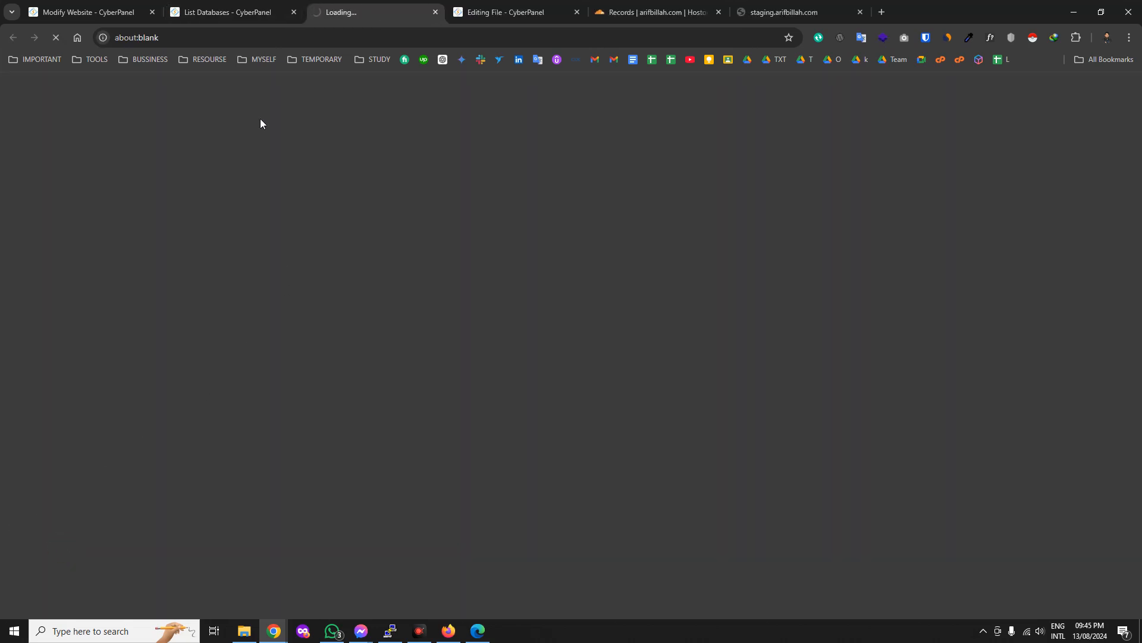
{"action": "left_click", "coordinate": [251, 9]}
{"action": "left_click", "coordinate": [342, 11]}
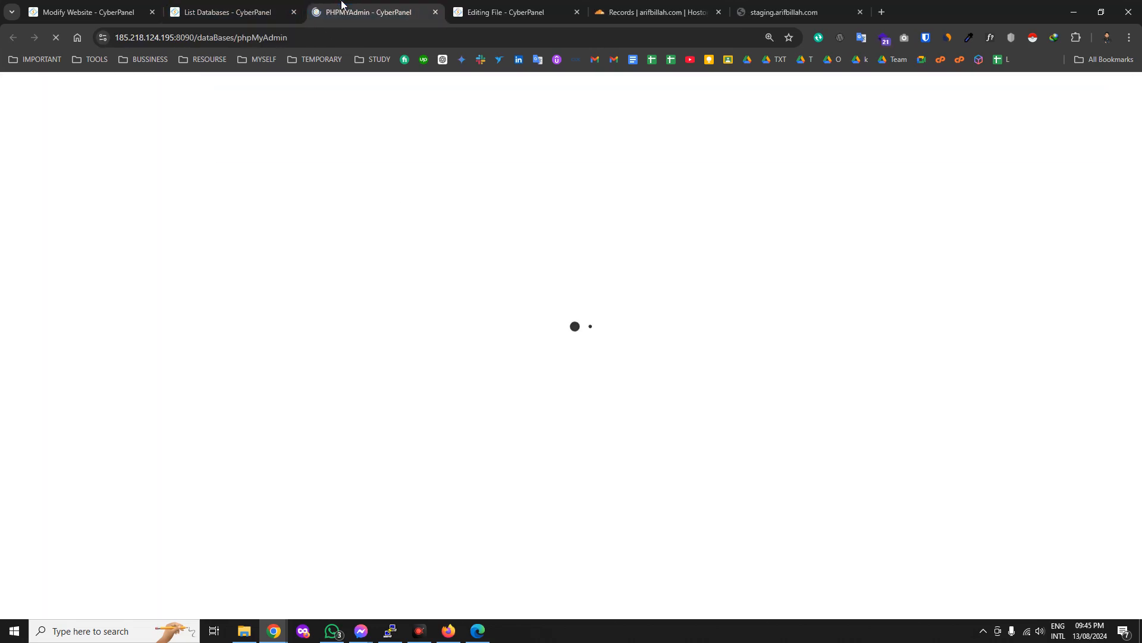
{"action": "left_click", "coordinate": [270, 360]}
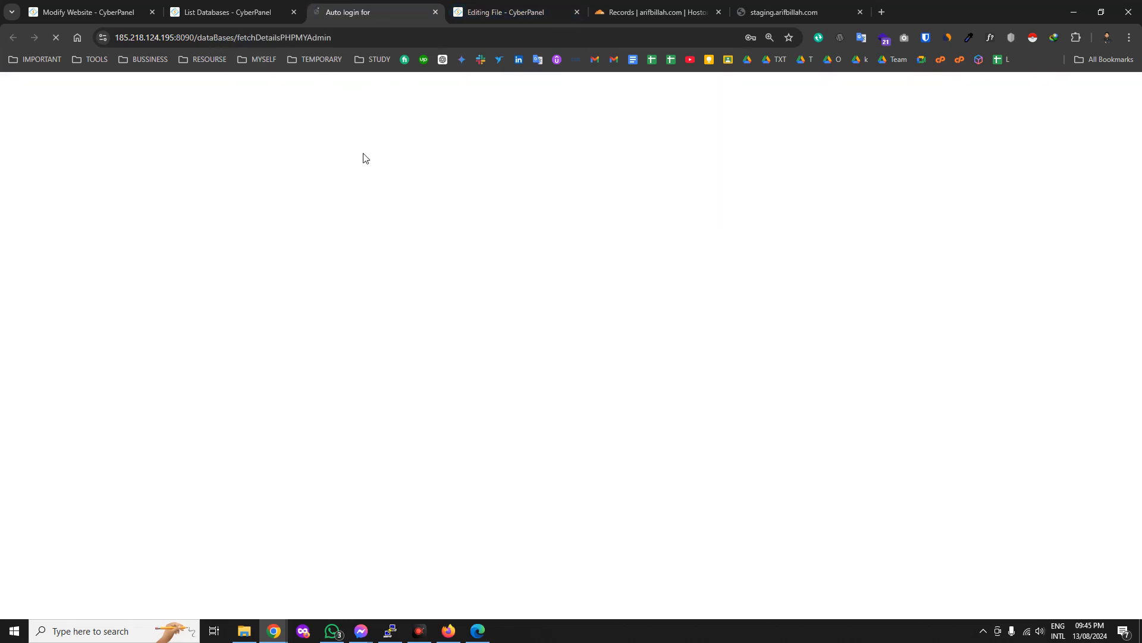
{"action": "left_click", "coordinate": [279, 13]}
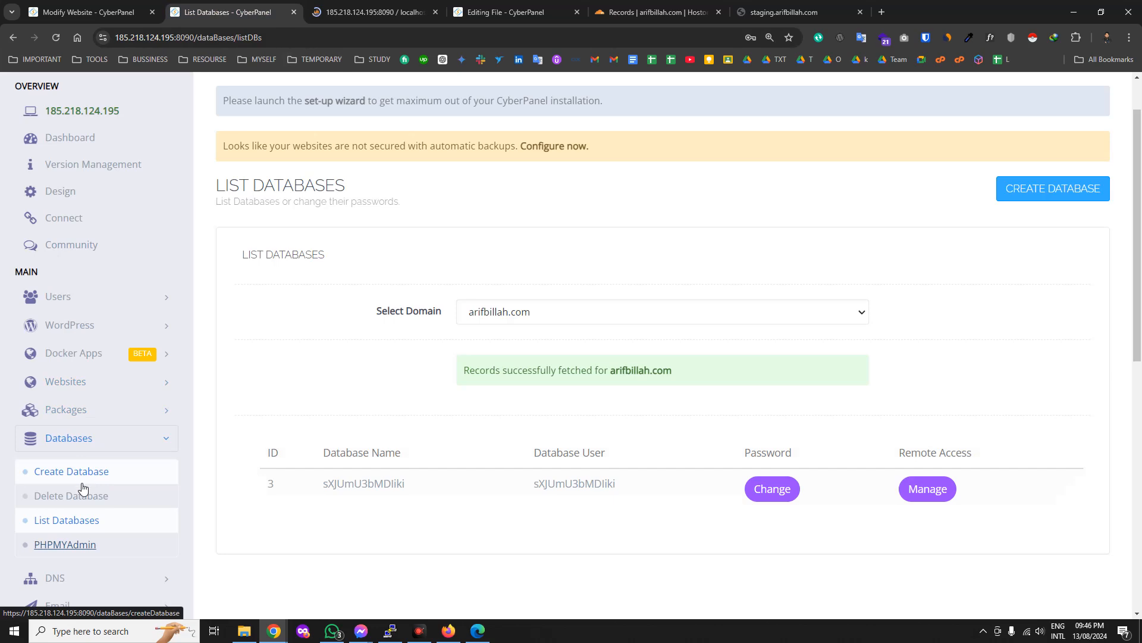
Open the Delete Database page and select arifbillah.com as the website.
{"action": "left_click", "coordinate": [81, 495]}
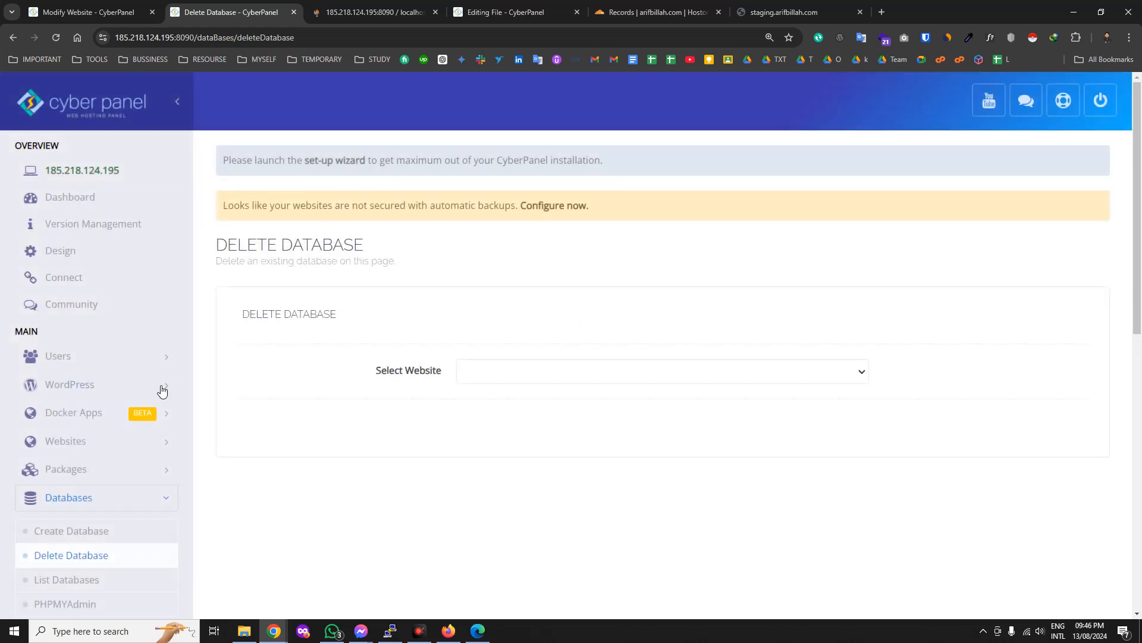
{"action": "left_click", "coordinate": [473, 378]}
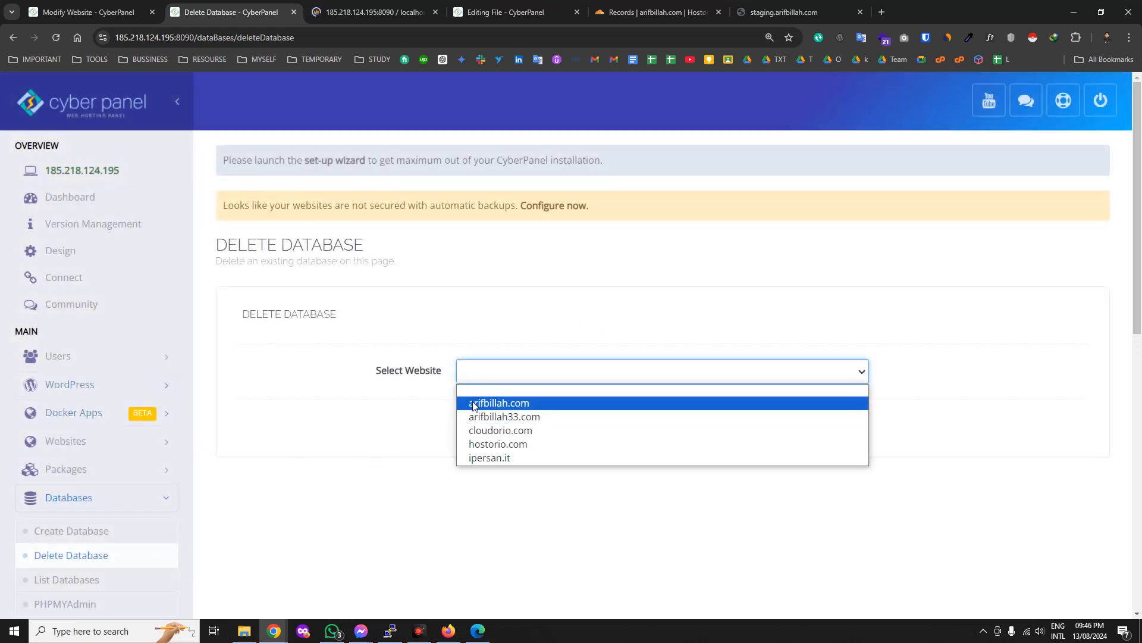
{"action": "left_click", "coordinate": [473, 404]}
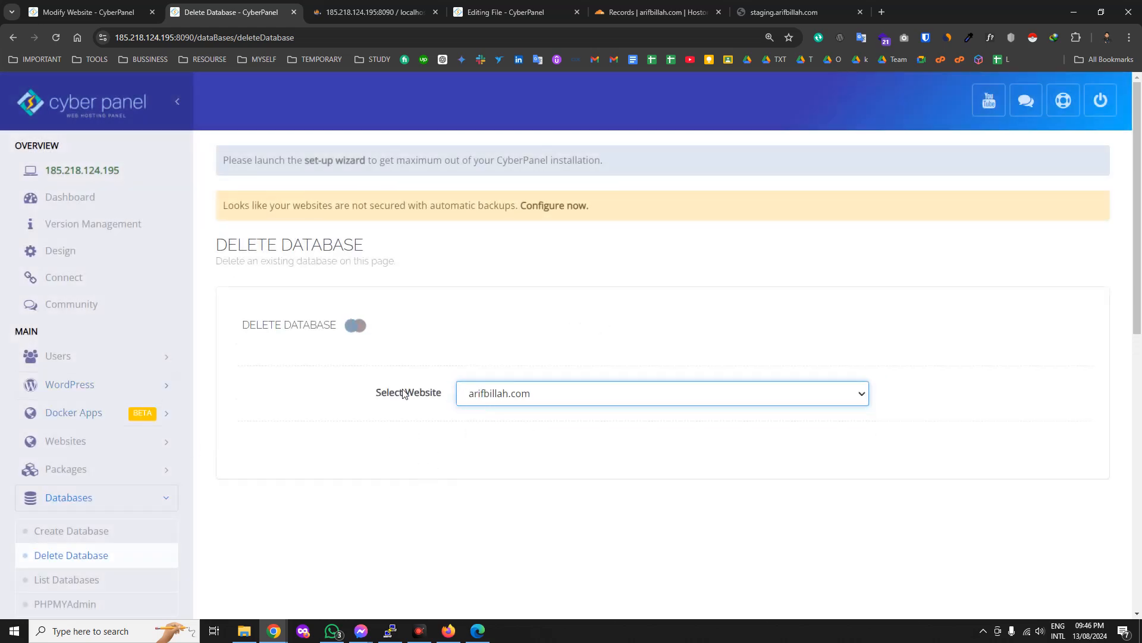
Go to the Create Database page, glancing at the phpMyAdmin tab before returning.
{"action": "scroll", "coordinate": [143, 512], "scroll_direction": "down", "scroll_amount": 1}
{"action": "left_click", "coordinate": [98, 477]}
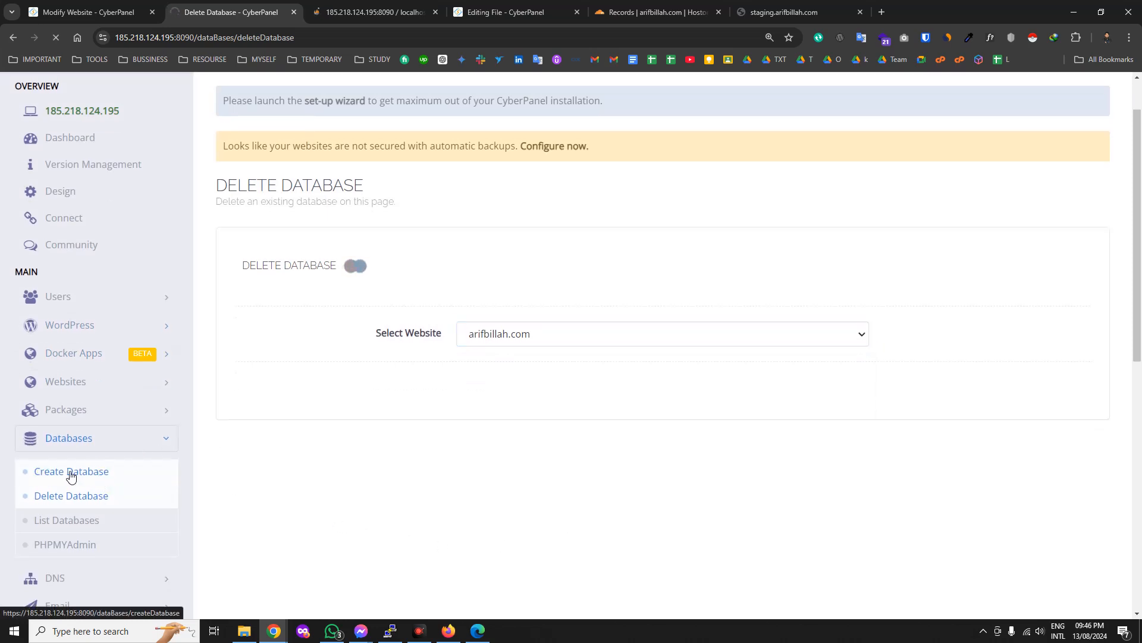
{"action": "left_click", "coordinate": [372, 5]}
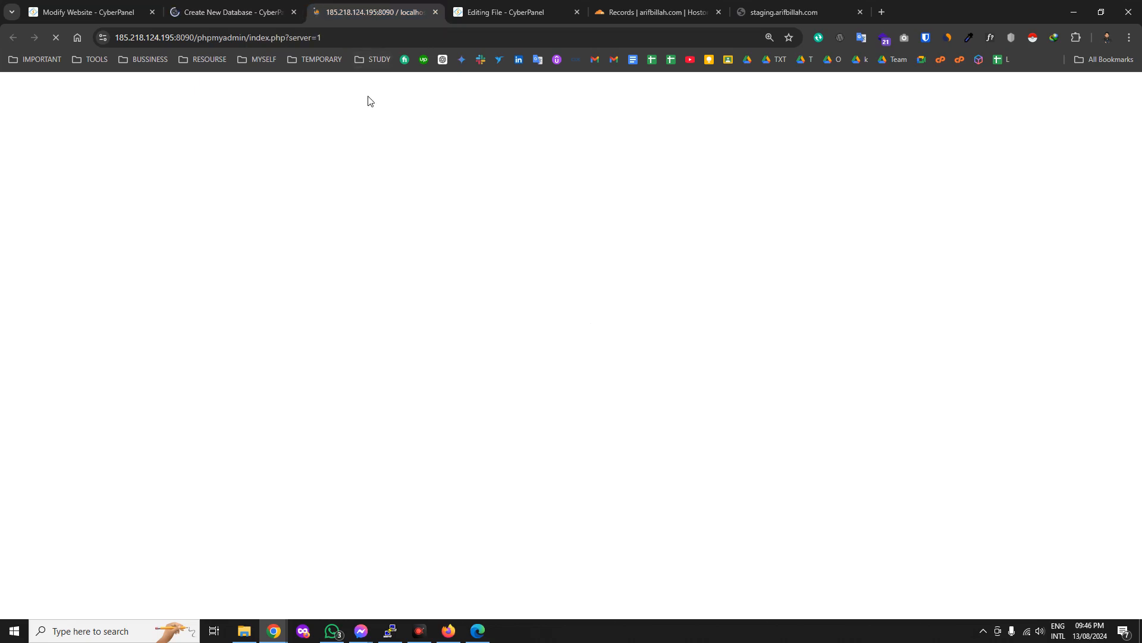
{"action": "left_click", "coordinate": [241, 8]}
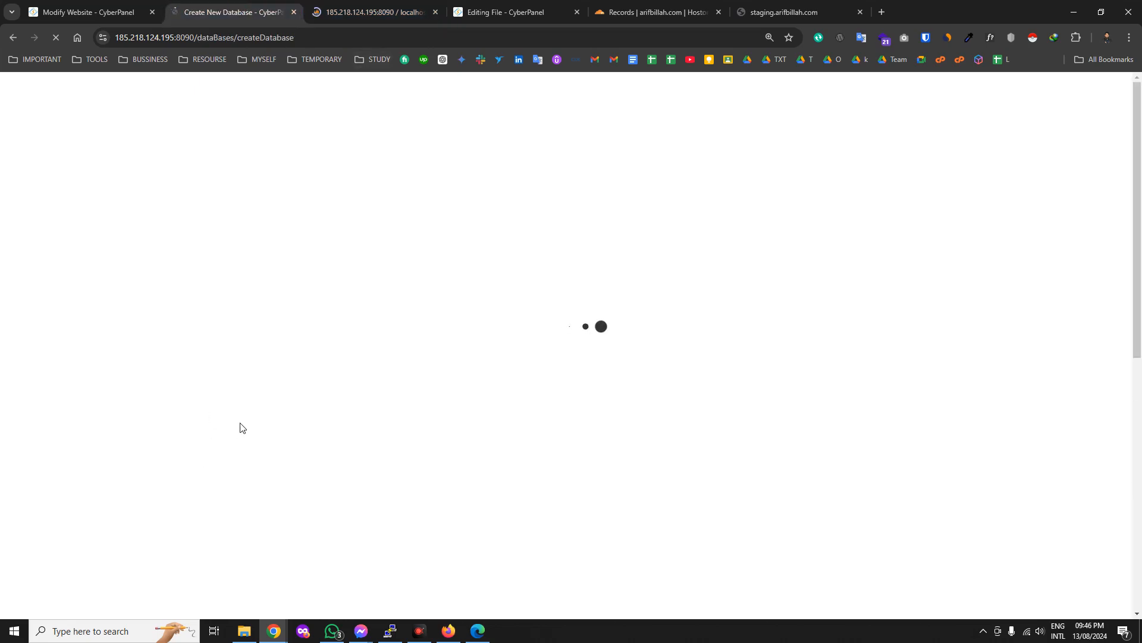
Choose arifbillah.com for the new database and review the admin user name and password fields.
{"action": "left_click", "coordinate": [524, 376]}
{"action": "left_click", "coordinate": [476, 424]}
{"action": "left_click", "coordinate": [471, 422]}
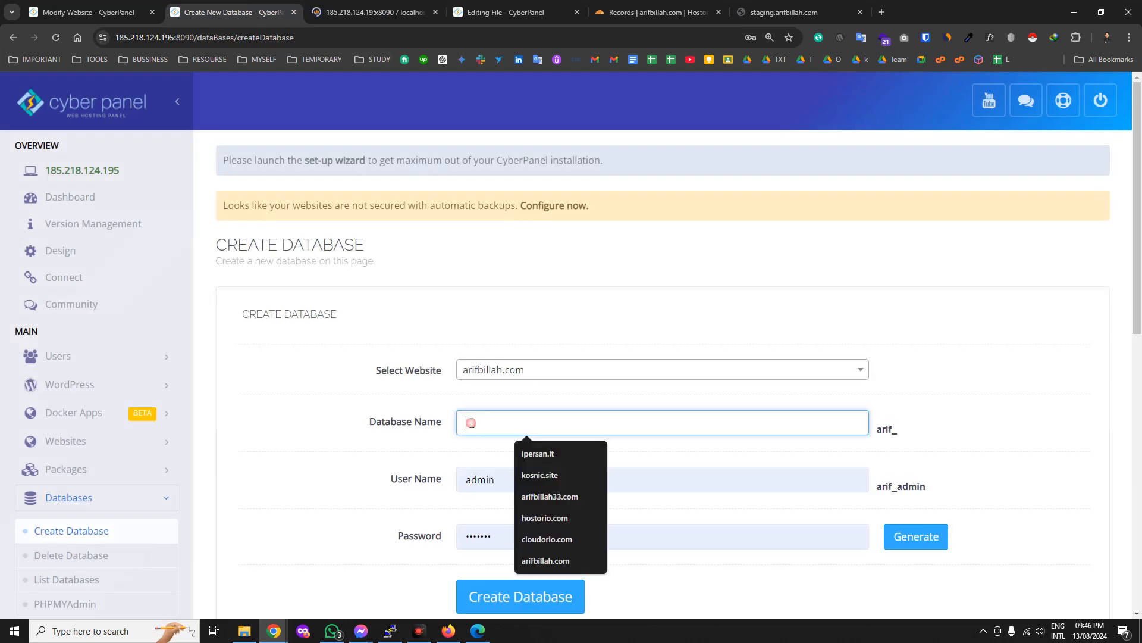
{"action": "left_click", "coordinate": [480, 480]}
{"action": "double_click", "coordinate": [480, 479]}
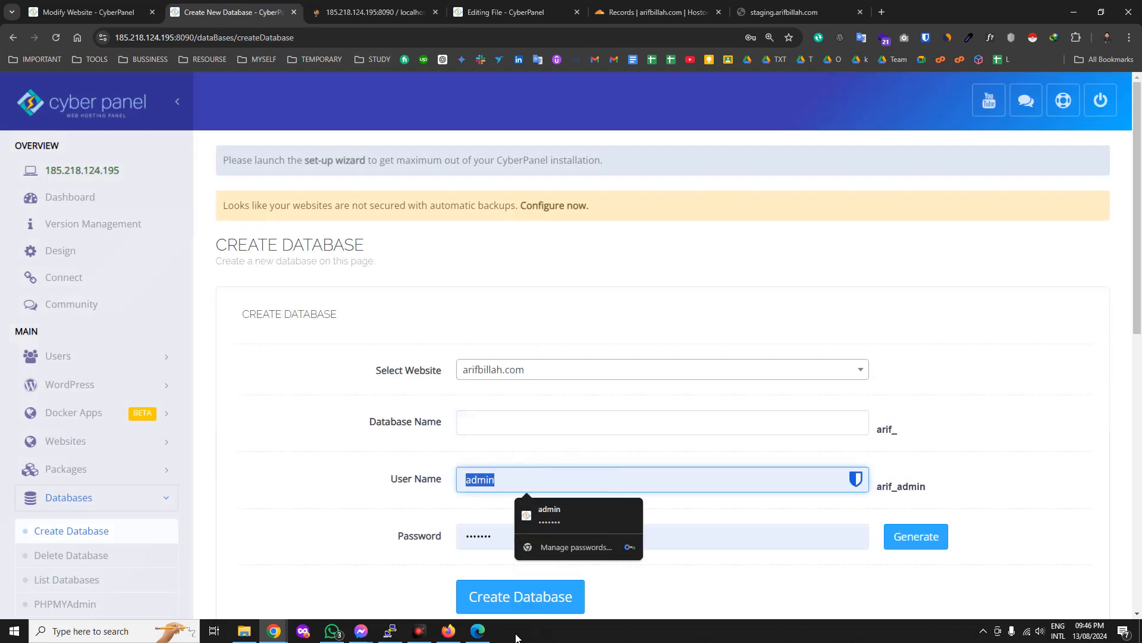
{"action": "double_click", "coordinate": [471, 529]}
{"action": "scroll", "coordinate": [679, 426], "scroll_direction": "down", "scroll_amount": 2}
{"action": "left_click", "coordinate": [724, 497]}
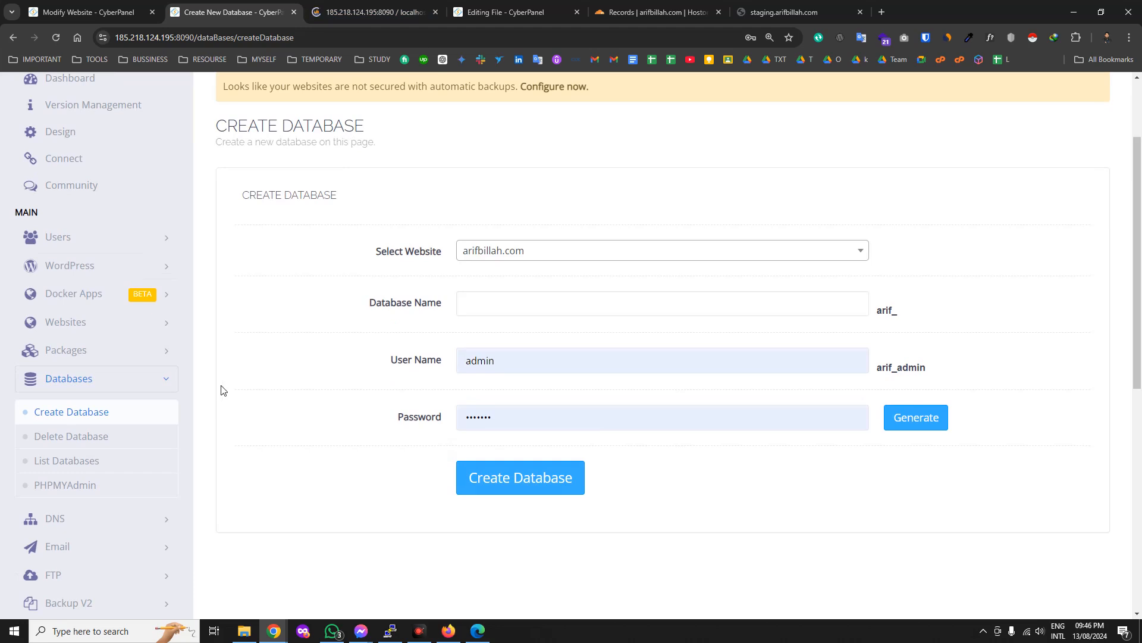
Collapse the Databases menu and expand the DNS options in the sidebar.
{"action": "left_click", "coordinate": [166, 380]}
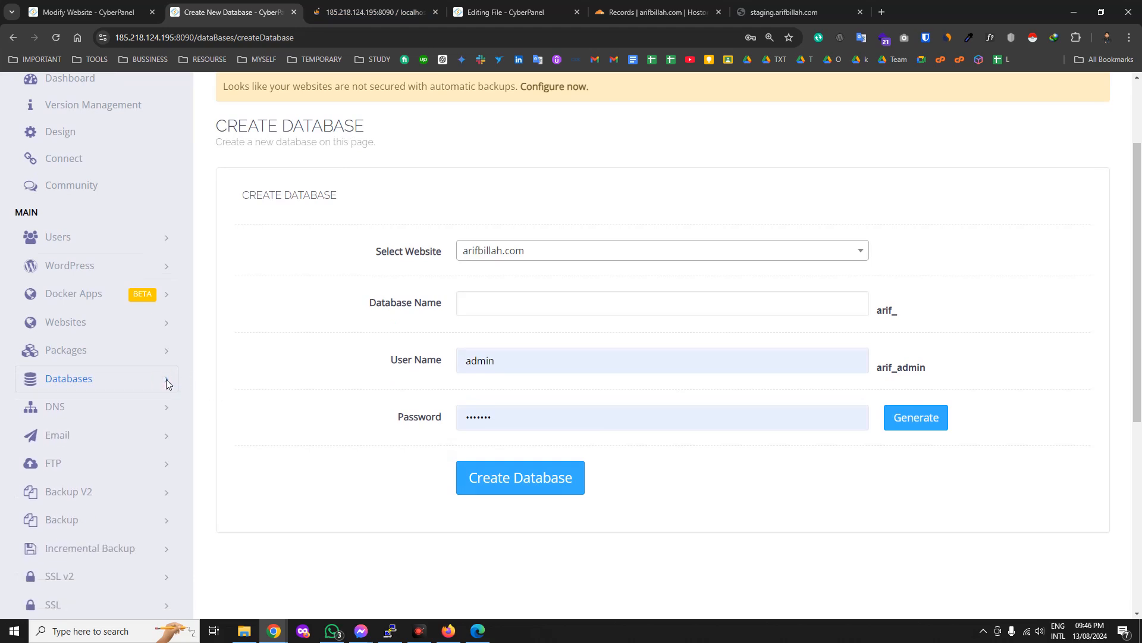
{"action": "left_click", "coordinate": [148, 408]}
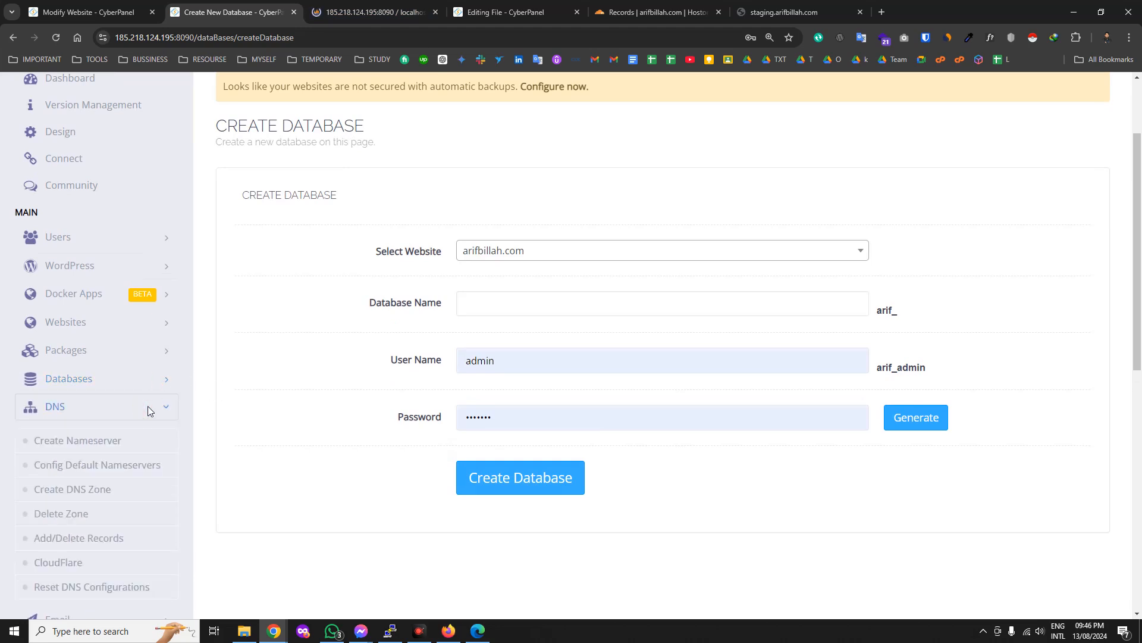
{"action": "scroll", "coordinate": [148, 410], "scroll_direction": "down", "scroll_amount": 1}
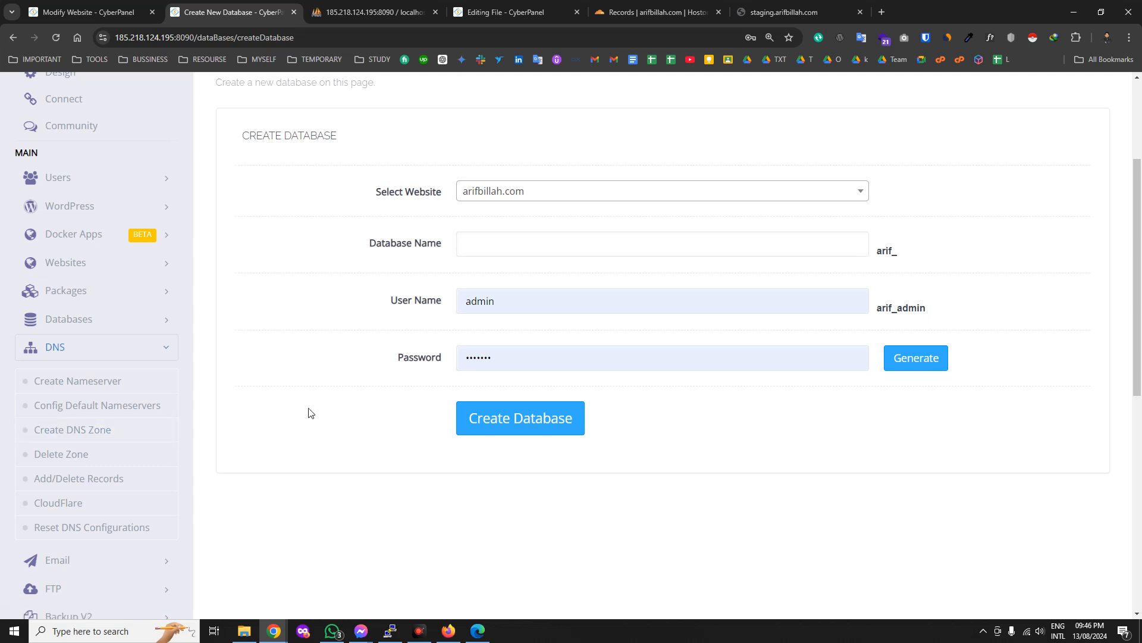
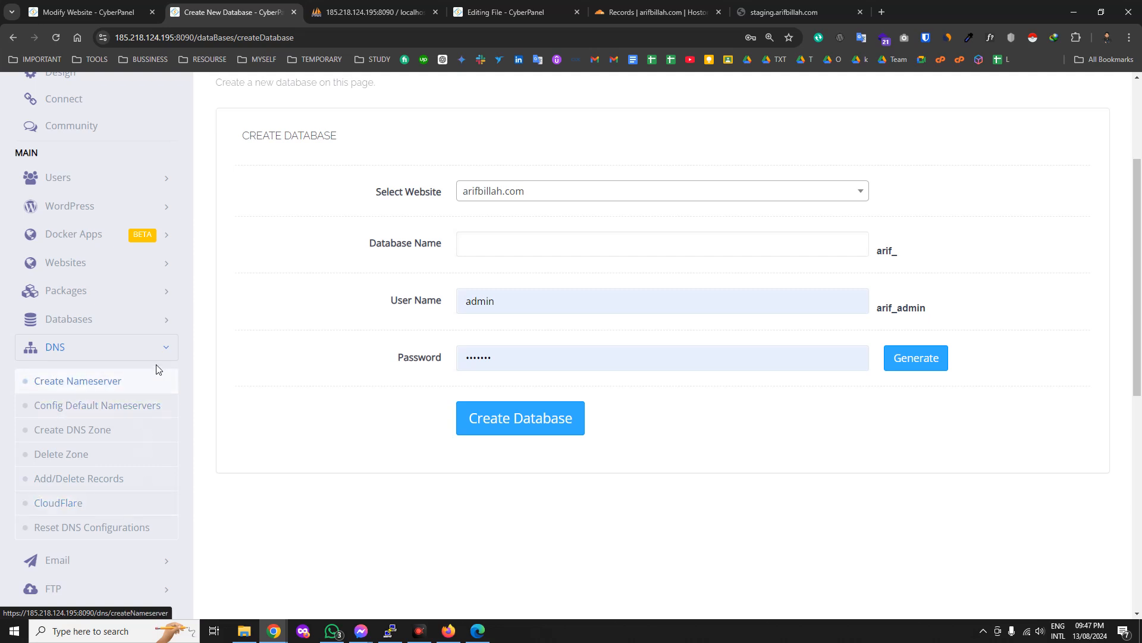
Collapse DNS, expand Email in the sidebar, and open the Create Email page.
{"action": "left_click", "coordinate": [166, 349]}
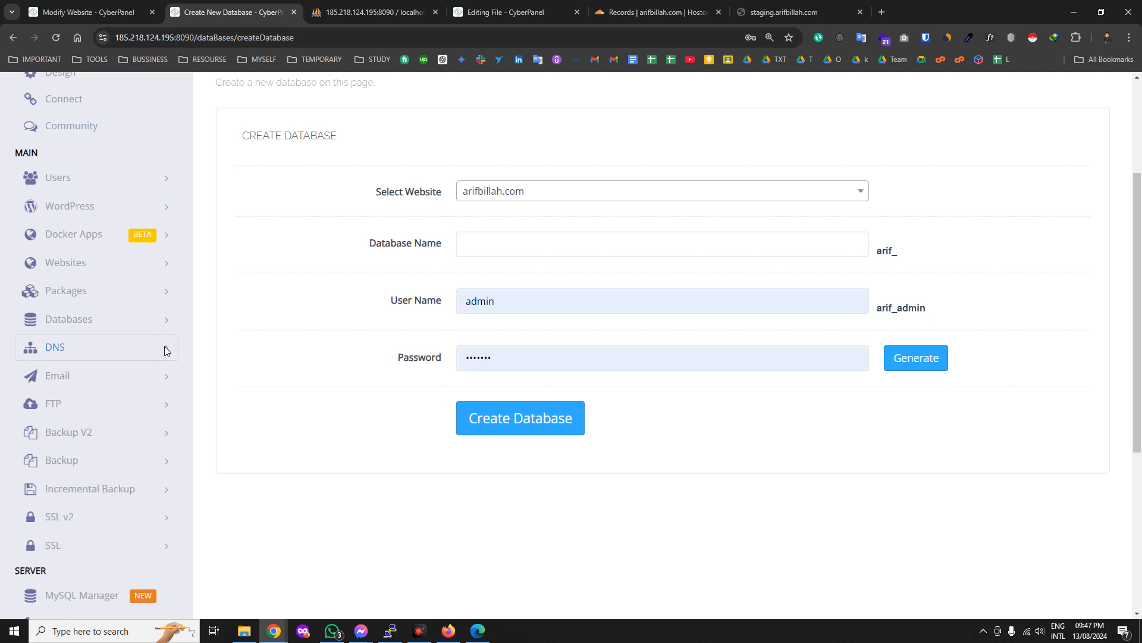
{"action": "left_click", "coordinate": [164, 376]}
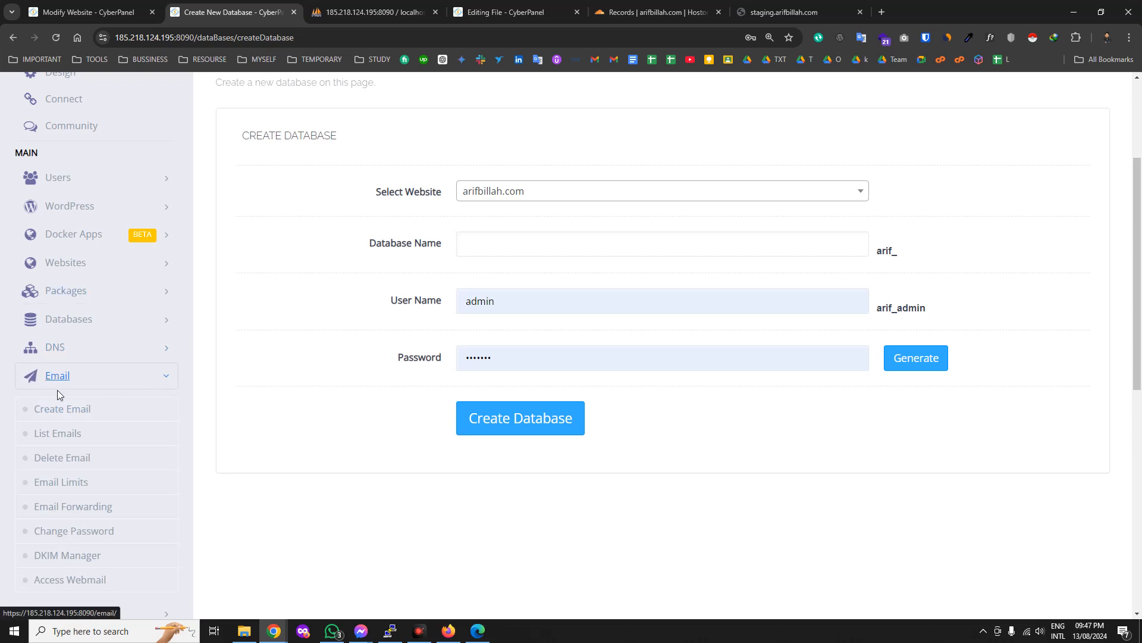
{"action": "scroll", "coordinate": [71, 414], "scroll_direction": "down", "scroll_amount": 1}
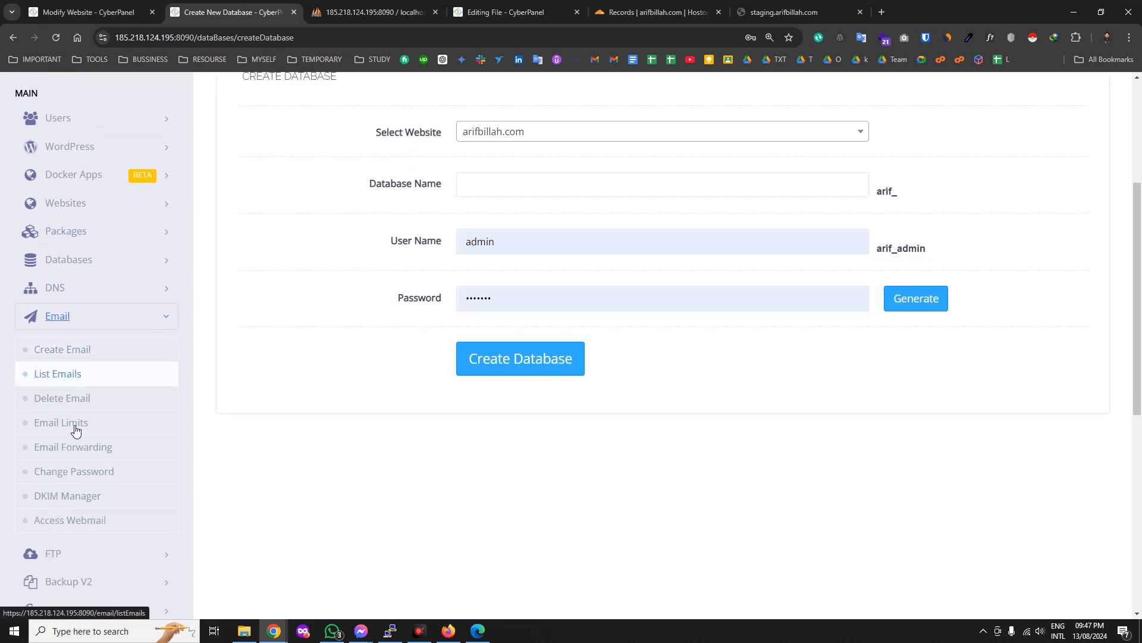
{"action": "left_click", "coordinate": [67, 356]}
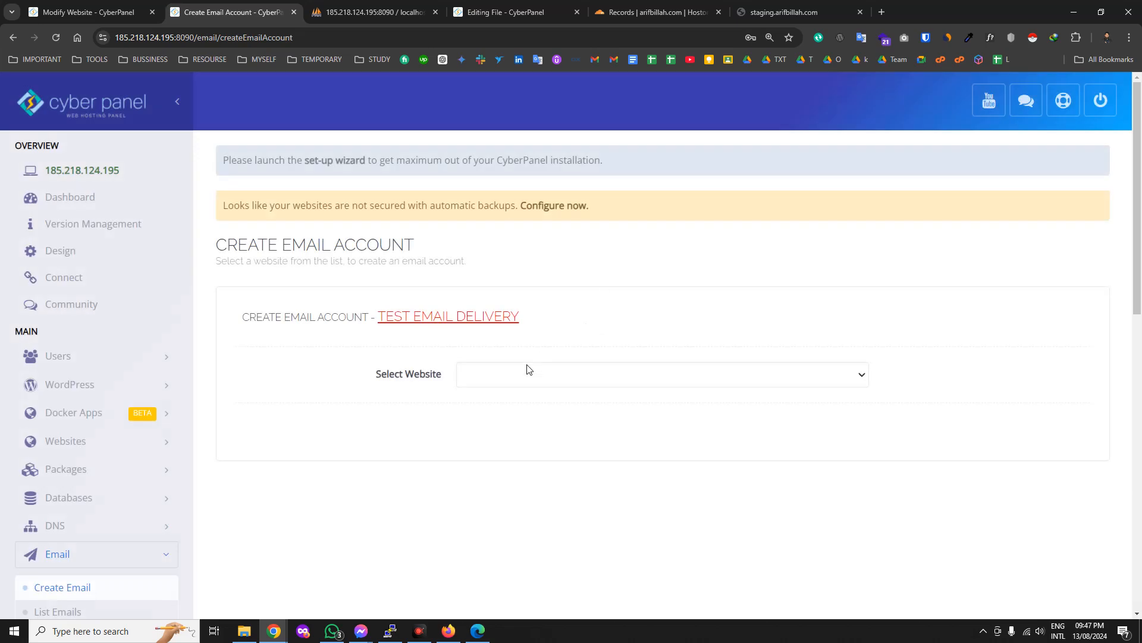
{"action": "left_click", "coordinate": [527, 369]}
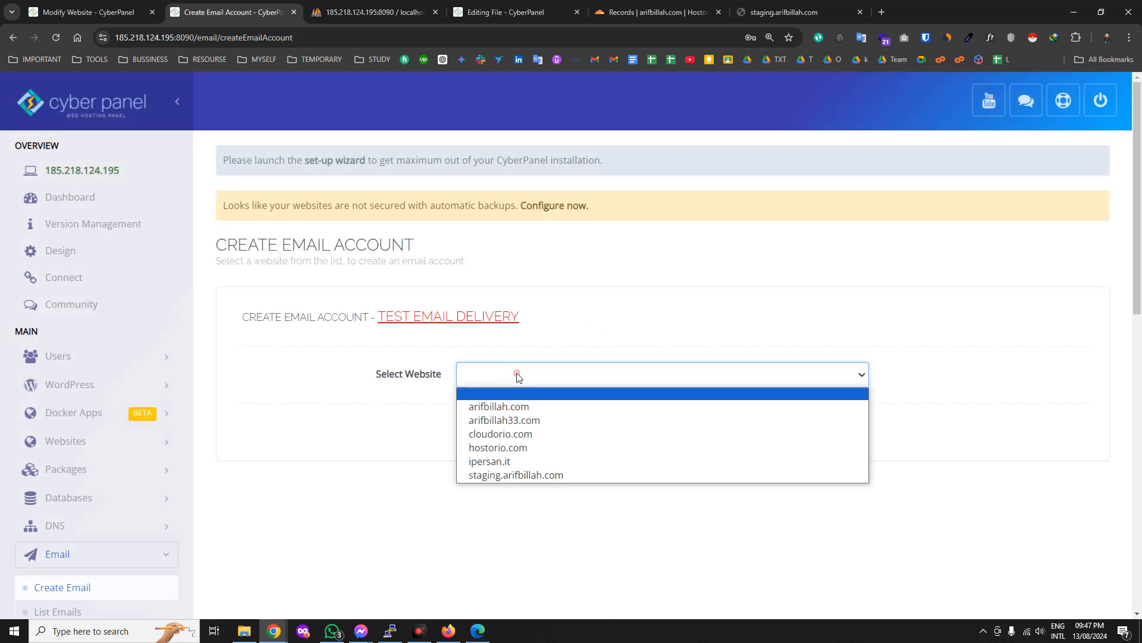
{"action": "left_click", "coordinate": [503, 462]}
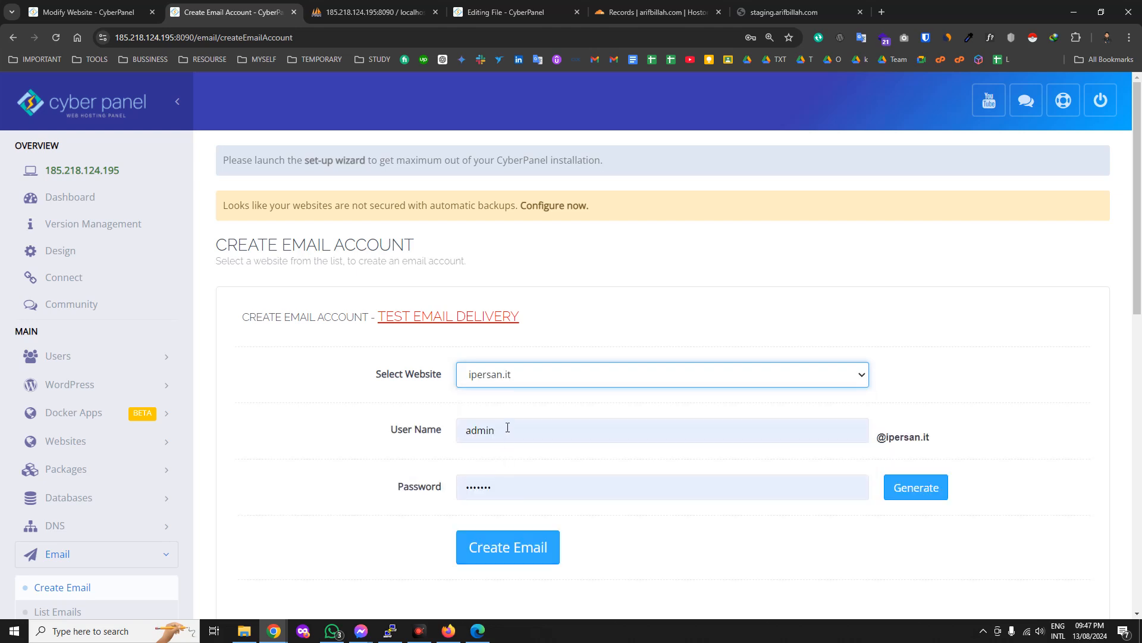
{"action": "double_click", "coordinate": [501, 433]}
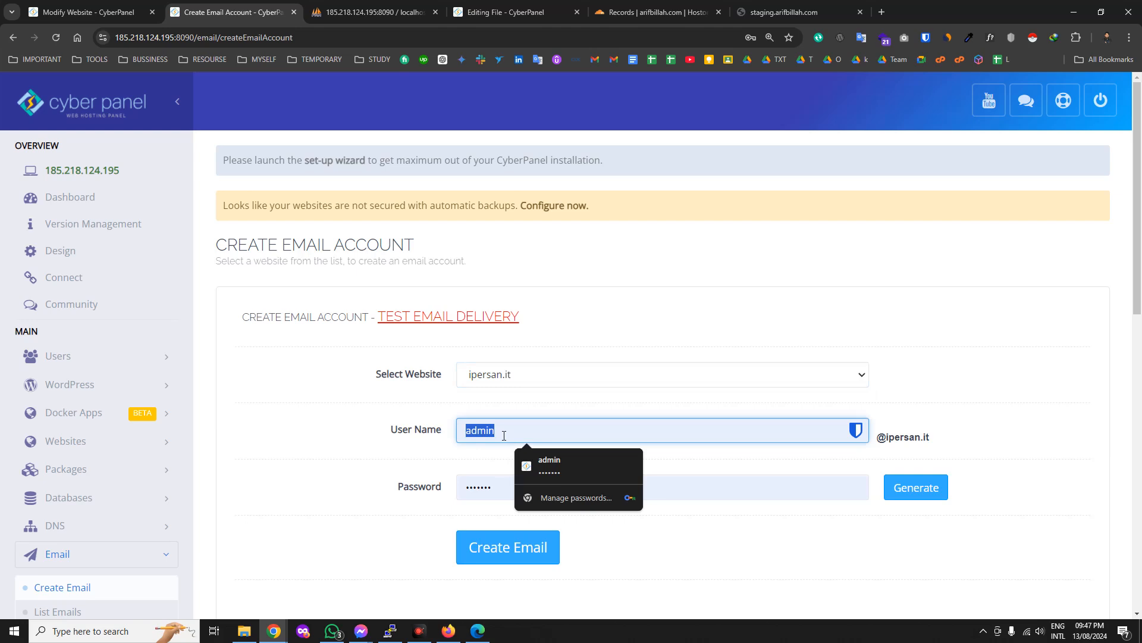
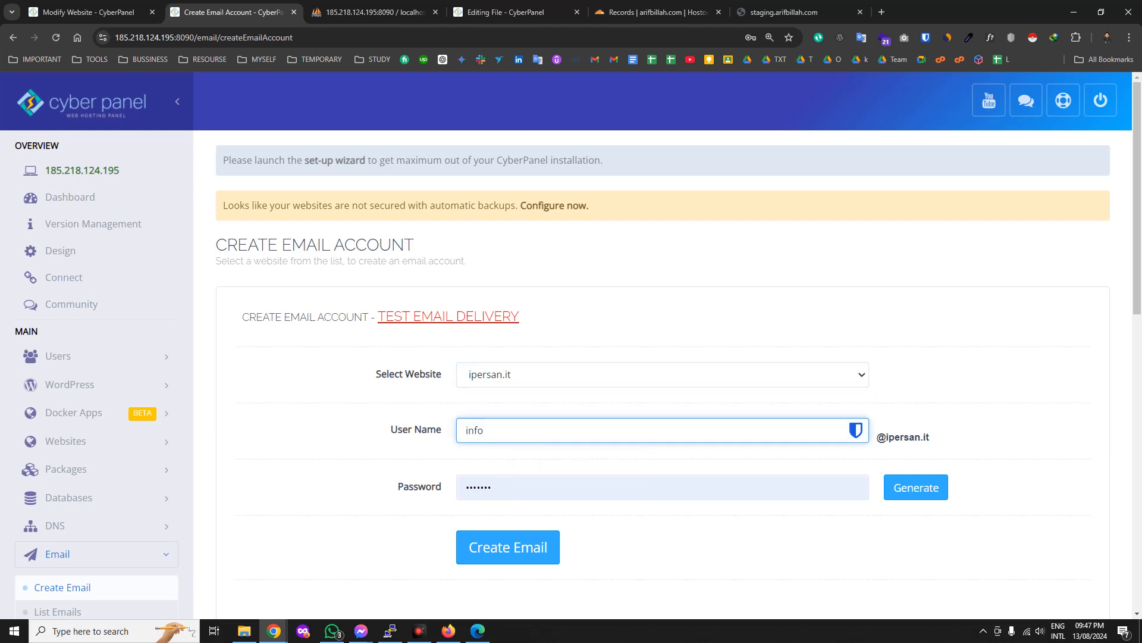
{"action": "key", "text": "alt+Tab"}
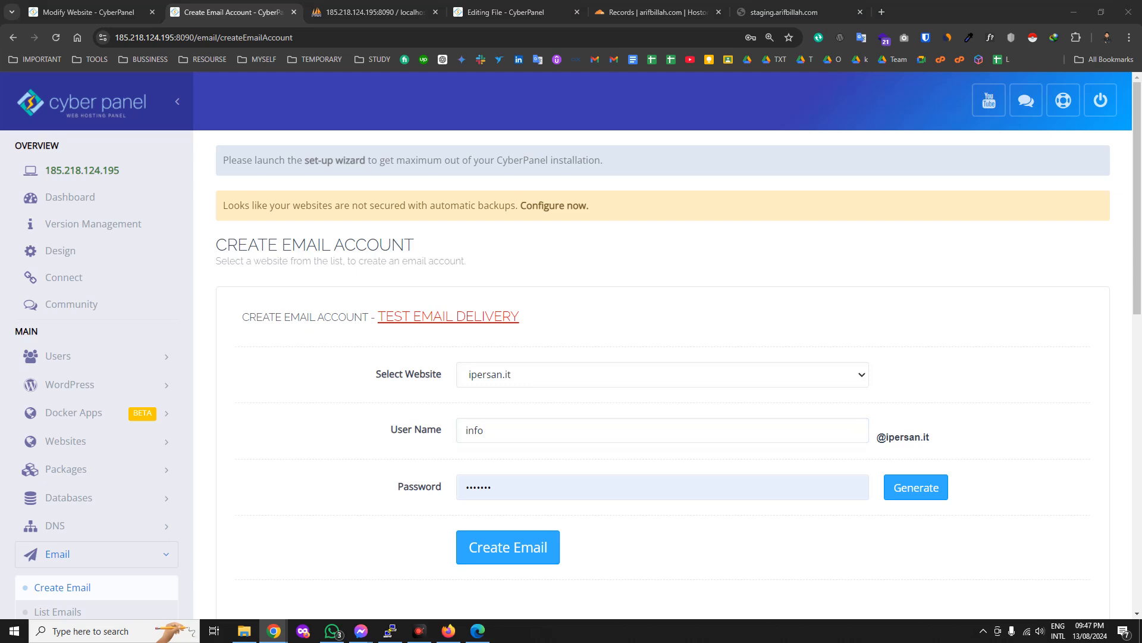
Paste a fresh password into the Password field and reopen the website list.
{"action": "double_click", "coordinate": [615, 480]}
{"action": "key", "text": "ctrl+v"}
{"action": "left_click", "coordinate": [933, 400]}
{"action": "scroll", "coordinate": [714, 447], "scroll_direction": "down", "scroll_amount": 1}
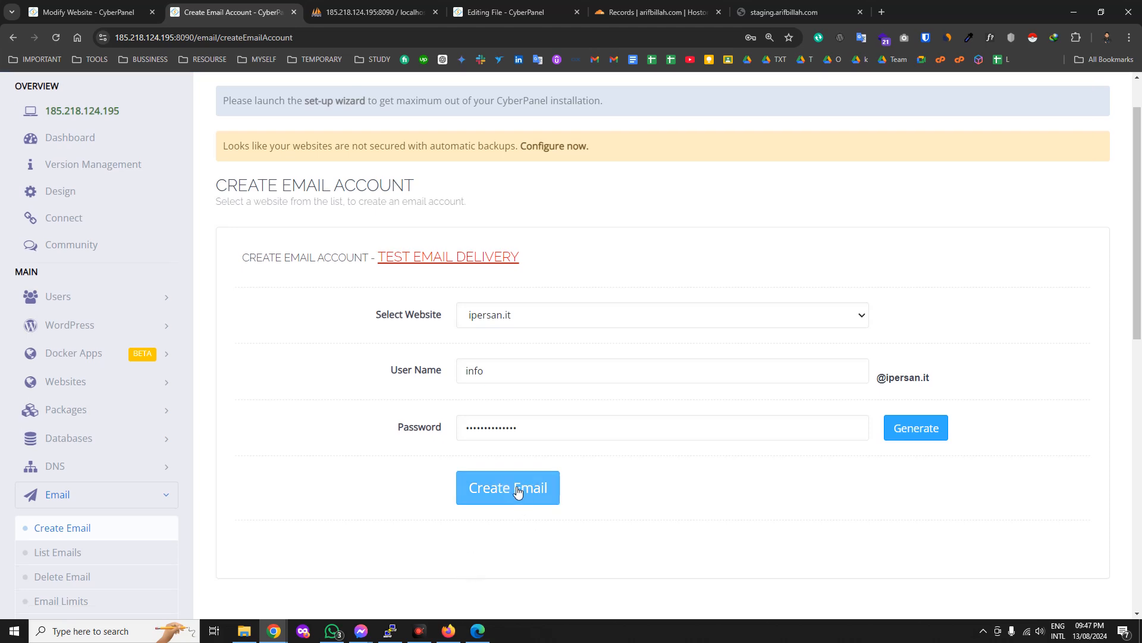
{"action": "left_click", "coordinate": [617, 325]}
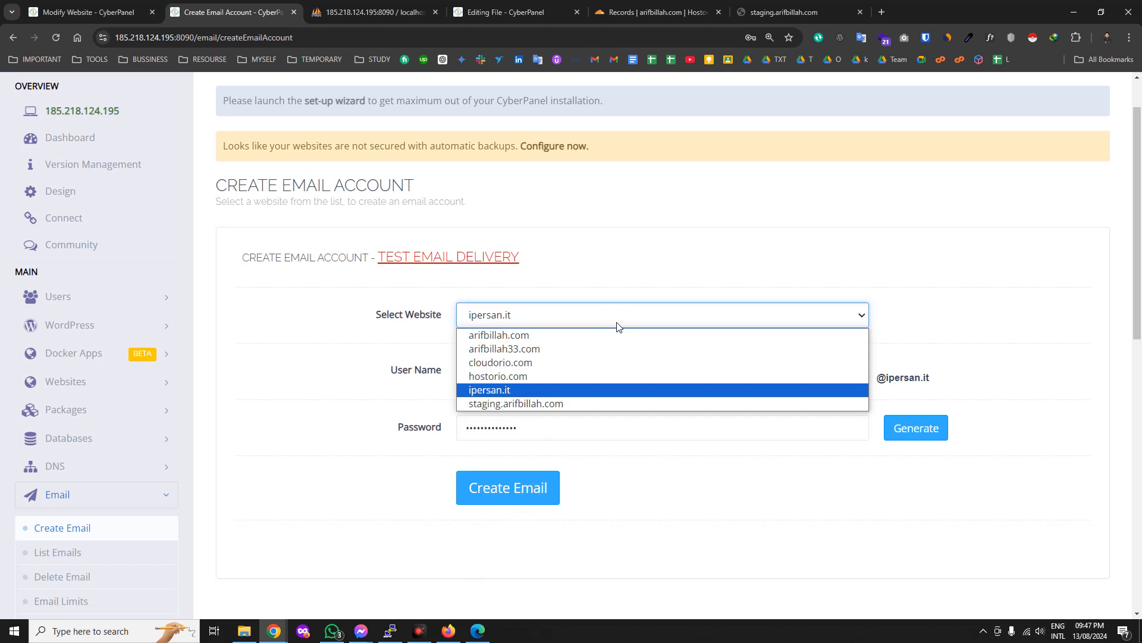
{"action": "left_click", "coordinate": [529, 377]}
{"action": "double_click", "coordinate": [526, 373]}
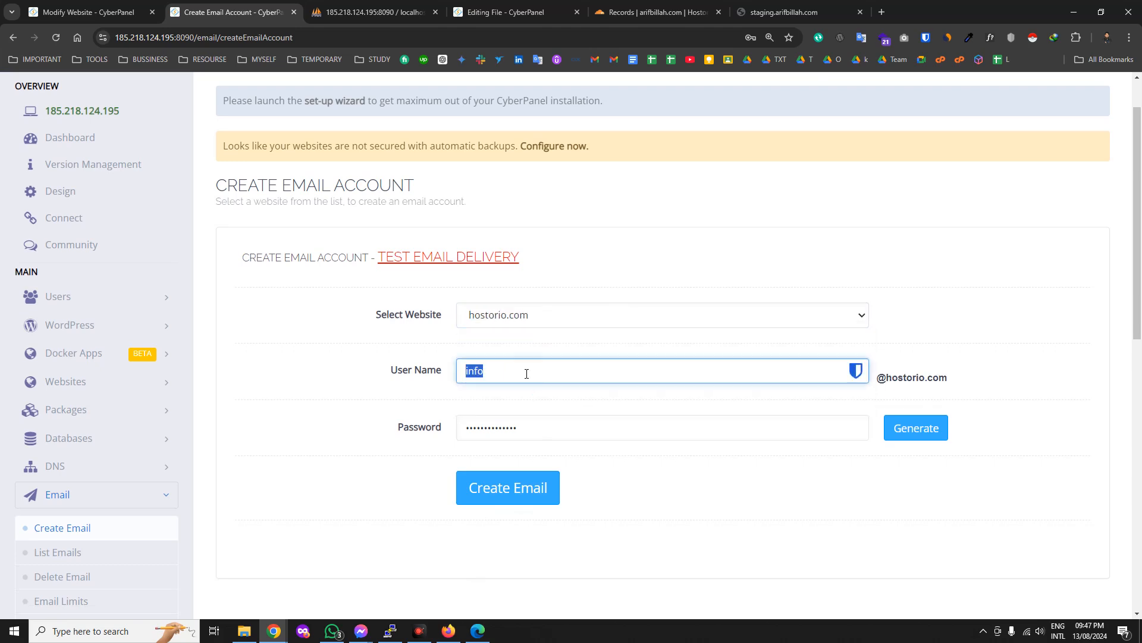
{"action": "double_click", "coordinate": [684, 422]}
{"action": "left_click", "coordinate": [585, 457]}
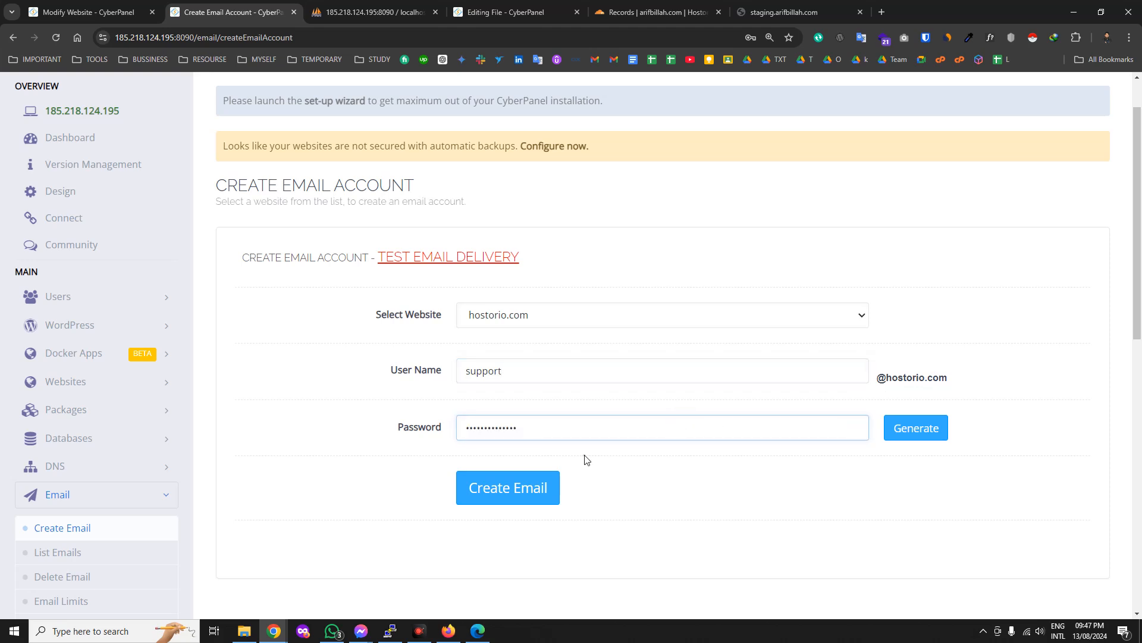
{"action": "left_click", "coordinate": [498, 488]}
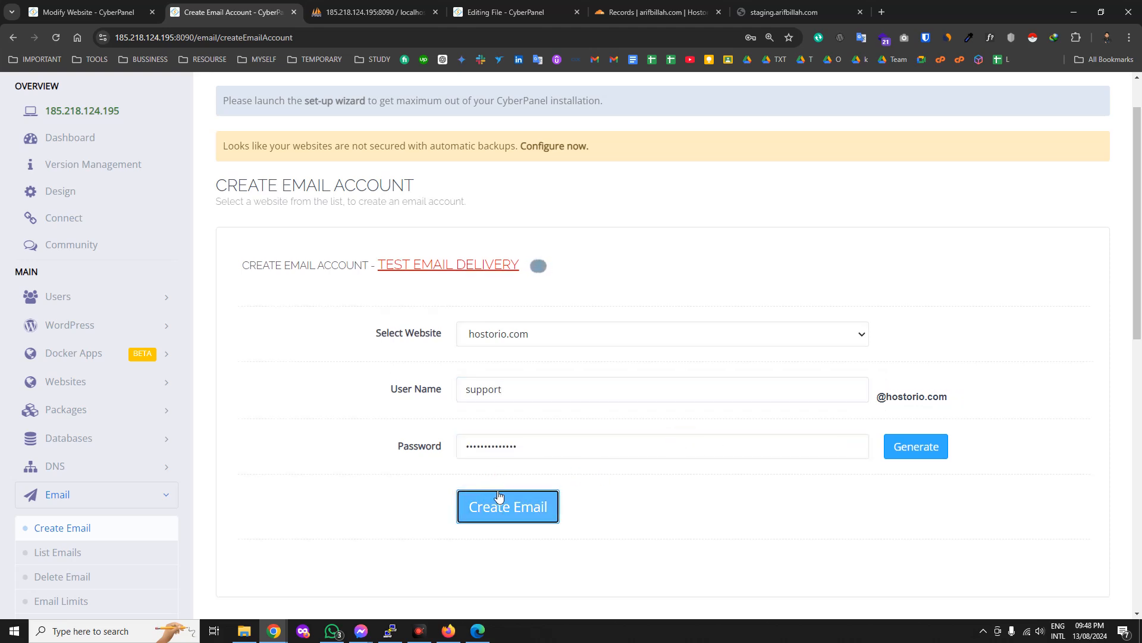
Resubmit the mailbox, read the 'This account already exists!' error, then go to List Emails.
{"action": "left_click", "coordinate": [500, 546]}
{"action": "scroll", "coordinate": [499, 545], "scroll_direction": "up", "scroll_amount": 1}
{"action": "left_click", "coordinate": [493, 541]}
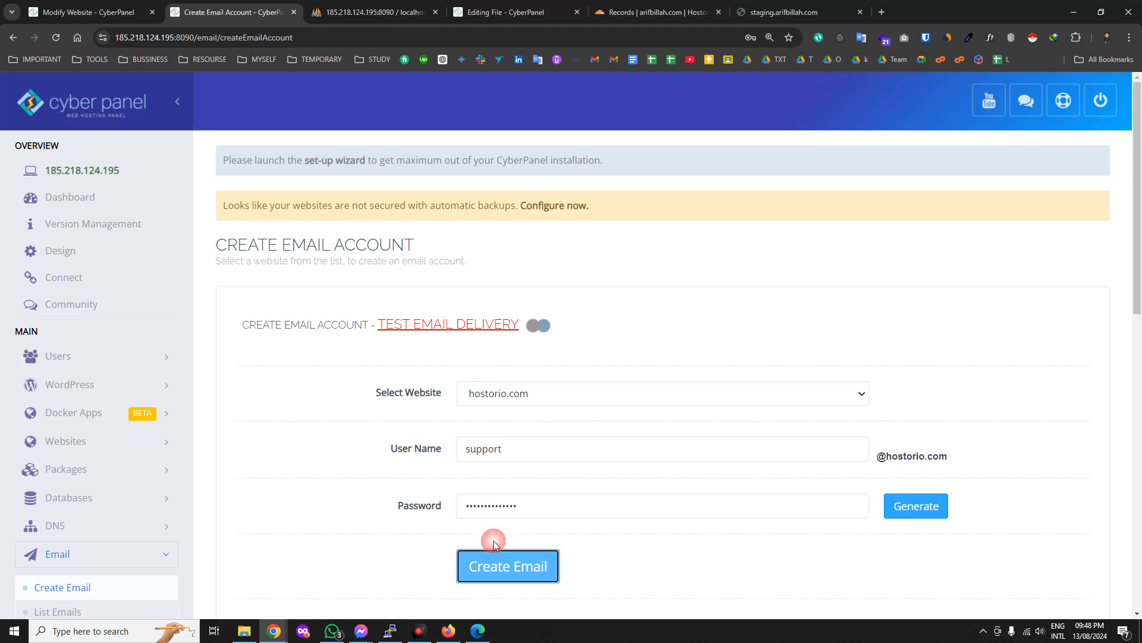
{"action": "scroll", "coordinate": [596, 530], "scroll_direction": "down", "scroll_amount": 5}
{"action": "scroll", "coordinate": [595, 425], "scroll_direction": "down", "scroll_amount": 1}
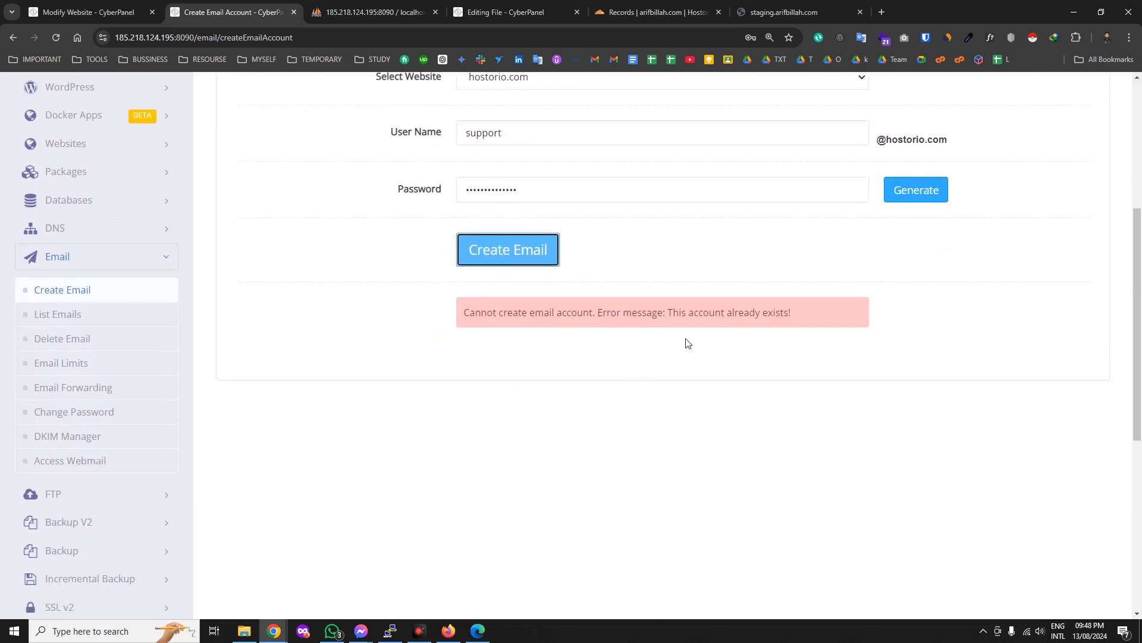
{"action": "scroll", "coordinate": [684, 351], "scroll_direction": "up", "scroll_amount": 5}
{"action": "scroll", "coordinate": [625, 381], "scroll_direction": "down", "scroll_amount": 1}
{"action": "scroll", "coordinate": [506, 479], "scroll_direction": "down", "scroll_amount": 1}
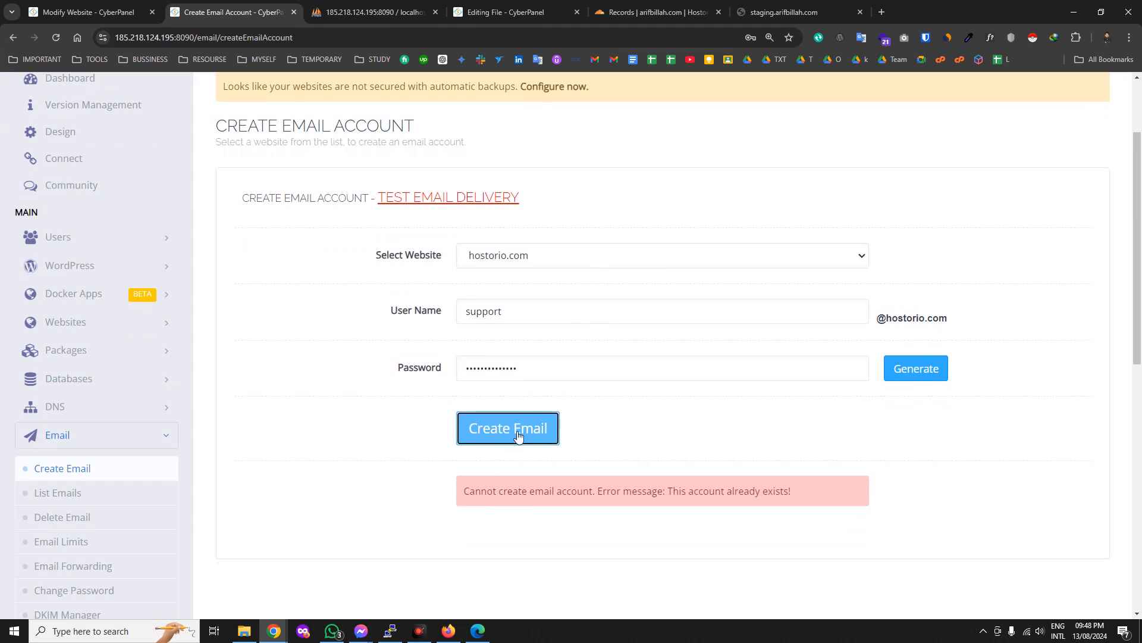
{"action": "triple_click", "coordinate": [516, 491]}
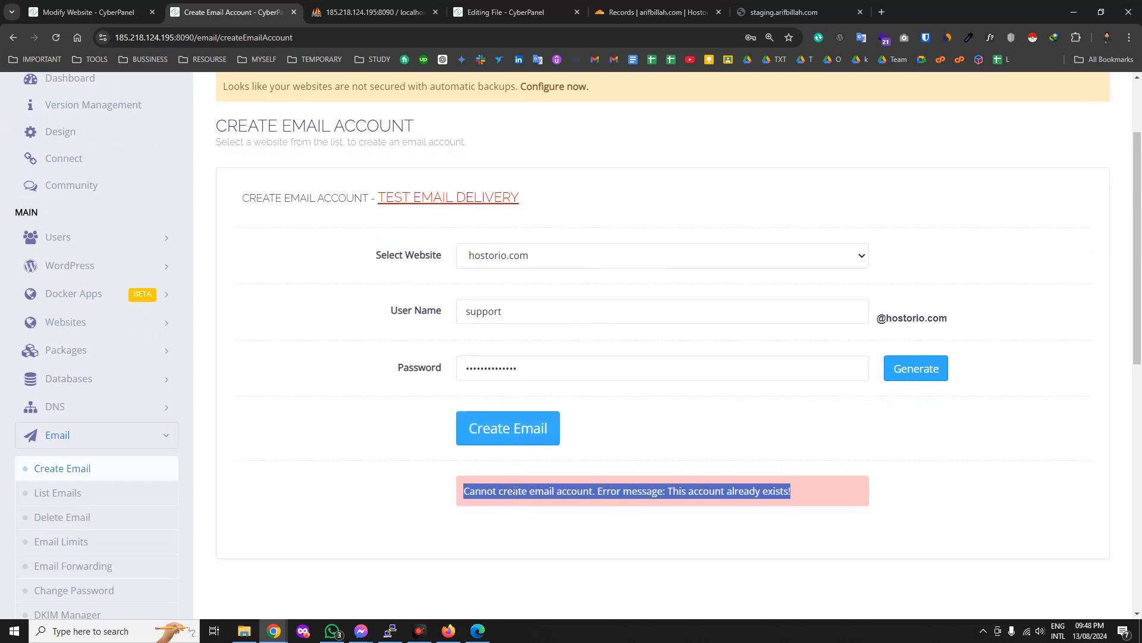
{"action": "left_click", "coordinate": [551, 528]}
{"action": "left_click", "coordinate": [77, 494]}
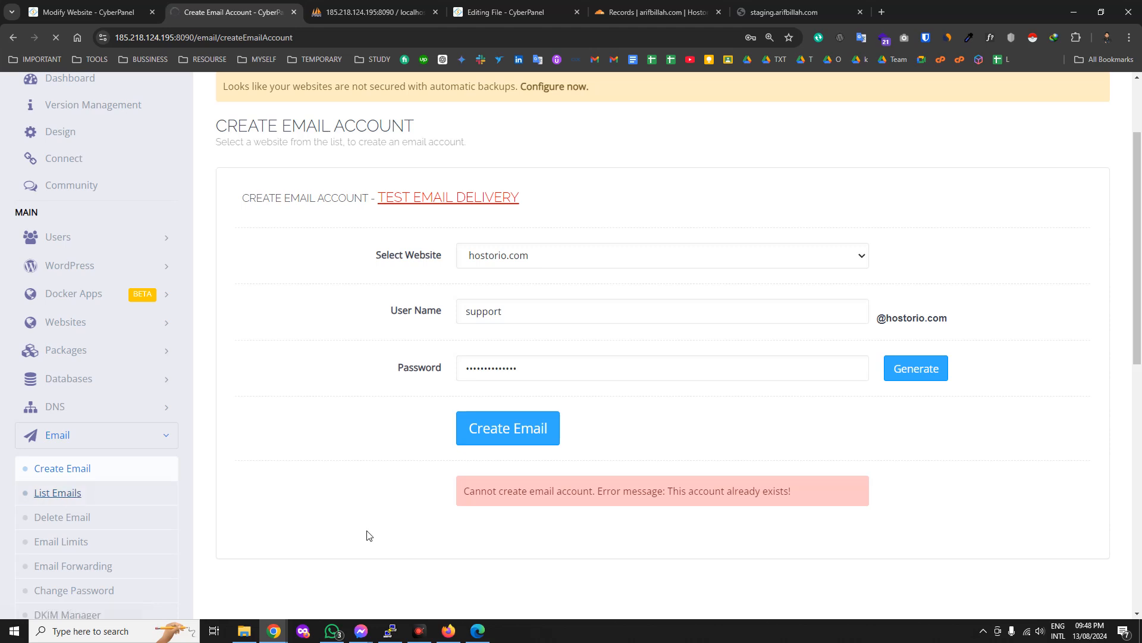
{"action": "left_click", "coordinate": [467, 355]}
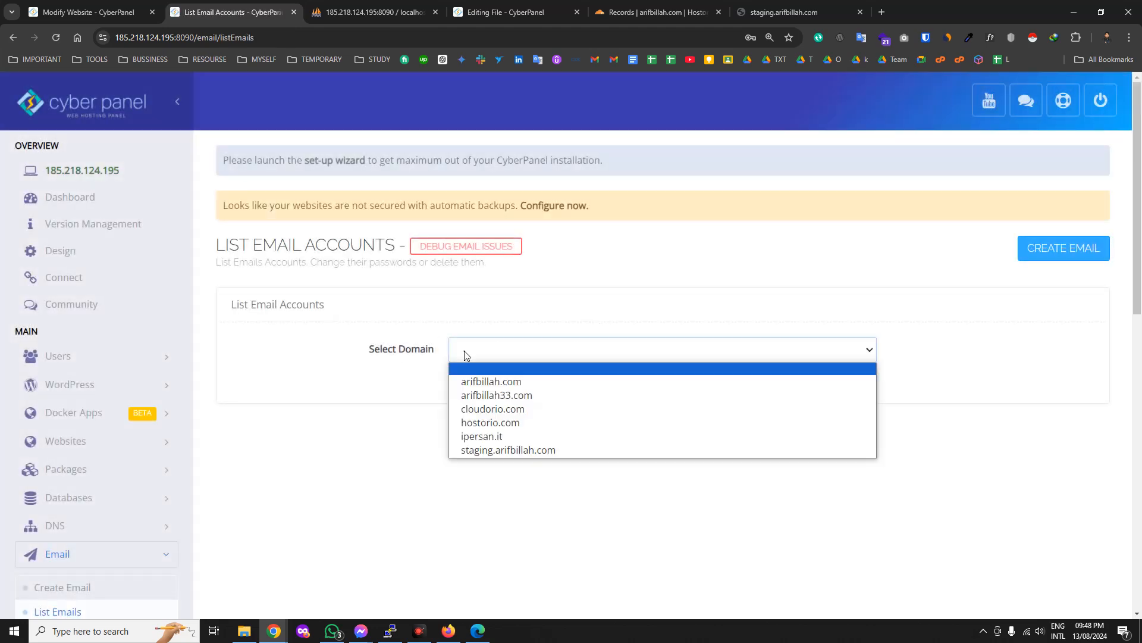
{"action": "left_click", "coordinate": [476, 420]}
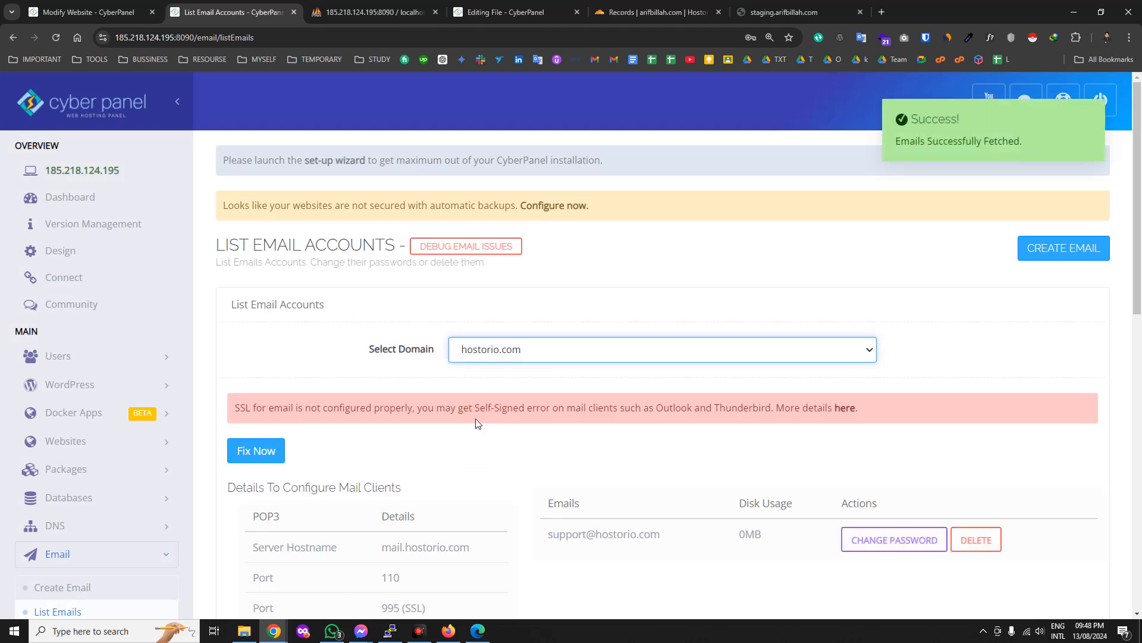
{"action": "scroll", "coordinate": [364, 399], "scroll_direction": "down", "scroll_amount": 2}
{"action": "scroll", "coordinate": [373, 426], "scroll_direction": "down", "scroll_amount": 1}
{"action": "scroll", "coordinate": [442, 480], "scroll_direction": "up", "scroll_amount": 1}
{"action": "scroll", "coordinate": [302, 348], "scroll_direction": "down", "scroll_amount": 2}
Review the POP3, IMAP and SMTP connection settings for the mailbox.
{"action": "left_click_drag", "start_coordinate": [257, 281], "coordinate": [447, 395]}
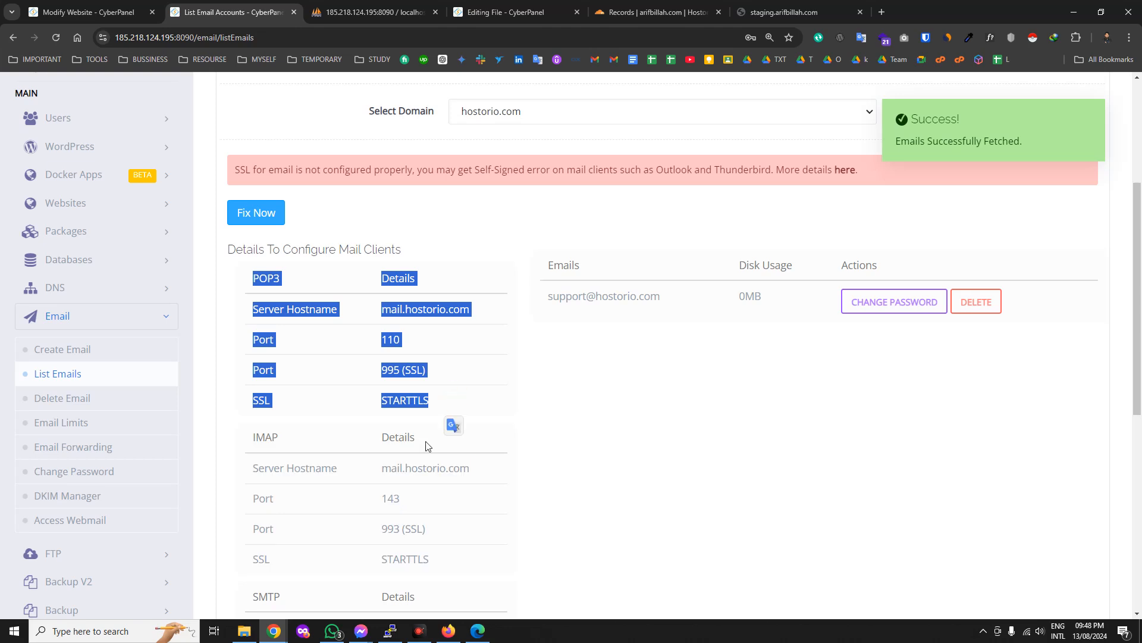
{"action": "scroll", "coordinate": [411, 489], "scroll_direction": "down", "scroll_amount": 1}
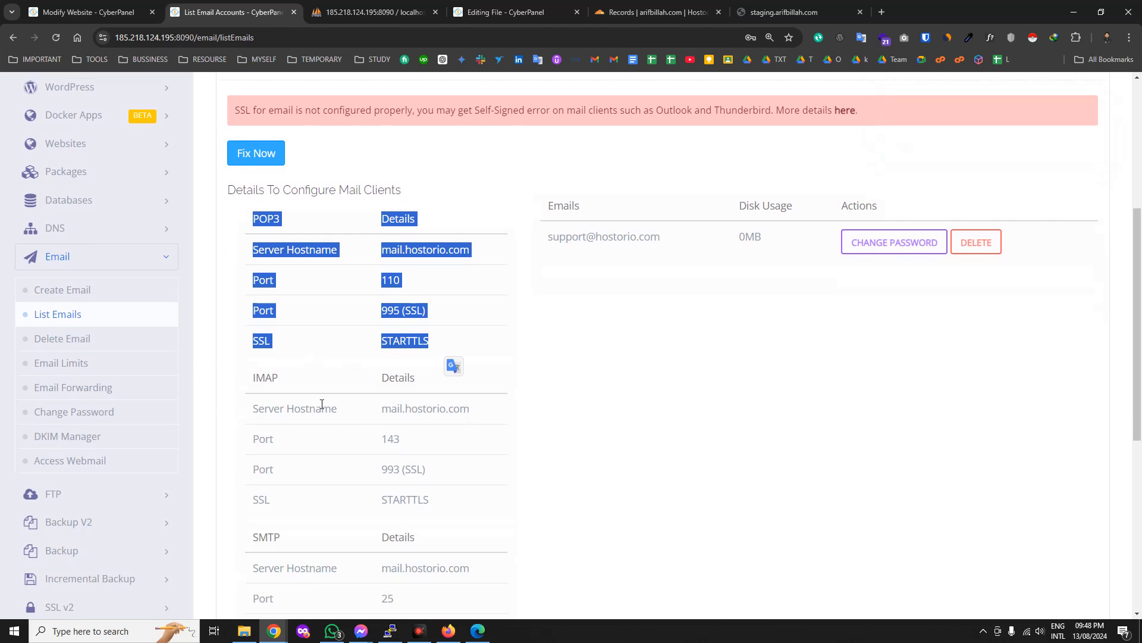
{"action": "left_click", "coordinate": [567, 450]}
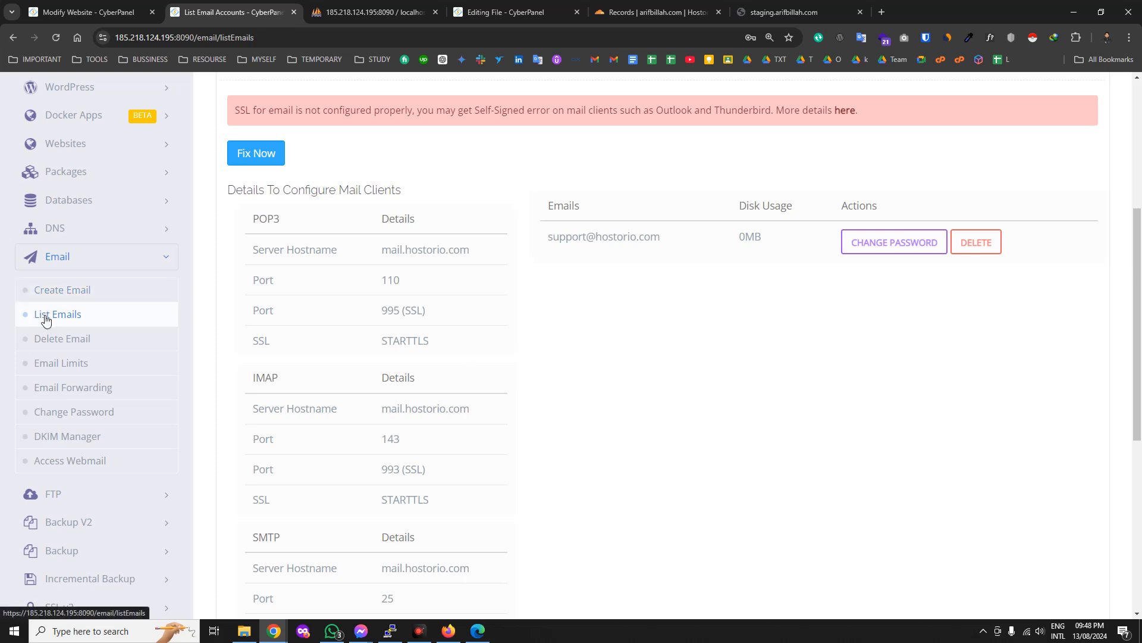
{"action": "scroll", "coordinate": [333, 436], "scroll_direction": "down", "scroll_amount": 3}
{"action": "scroll", "coordinate": [454, 438], "scroll_direction": "down", "scroll_amount": 2}
{"action": "scroll", "coordinate": [406, 462], "scroll_direction": "up", "scroll_amount": 4}
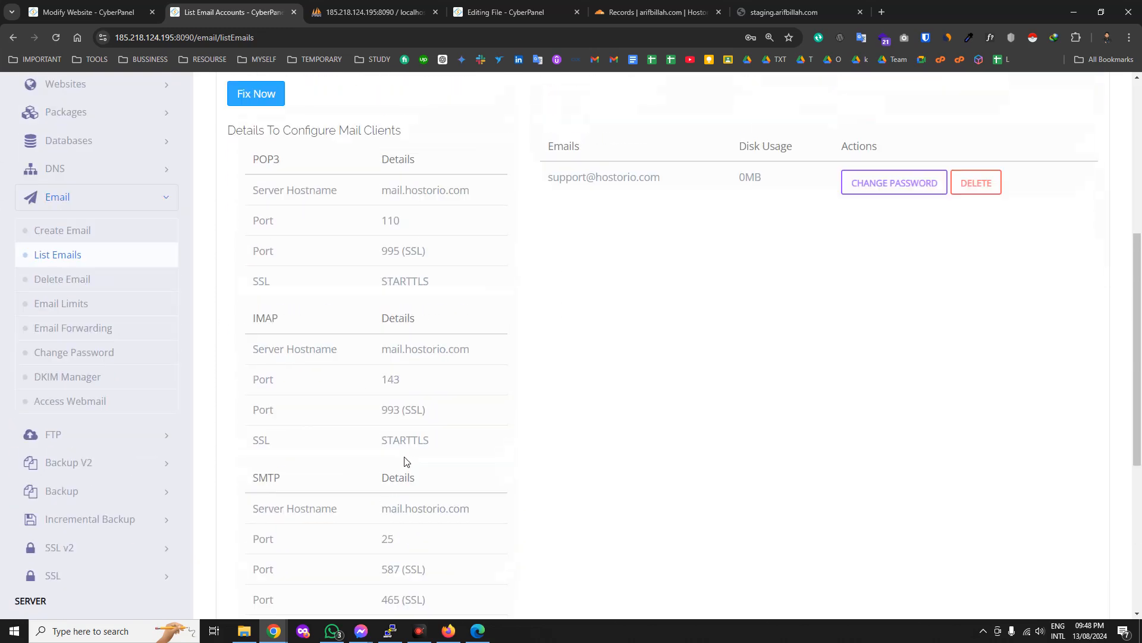
{"action": "scroll", "coordinate": [905, 153], "scroll_direction": "down", "scroll_amount": 2}
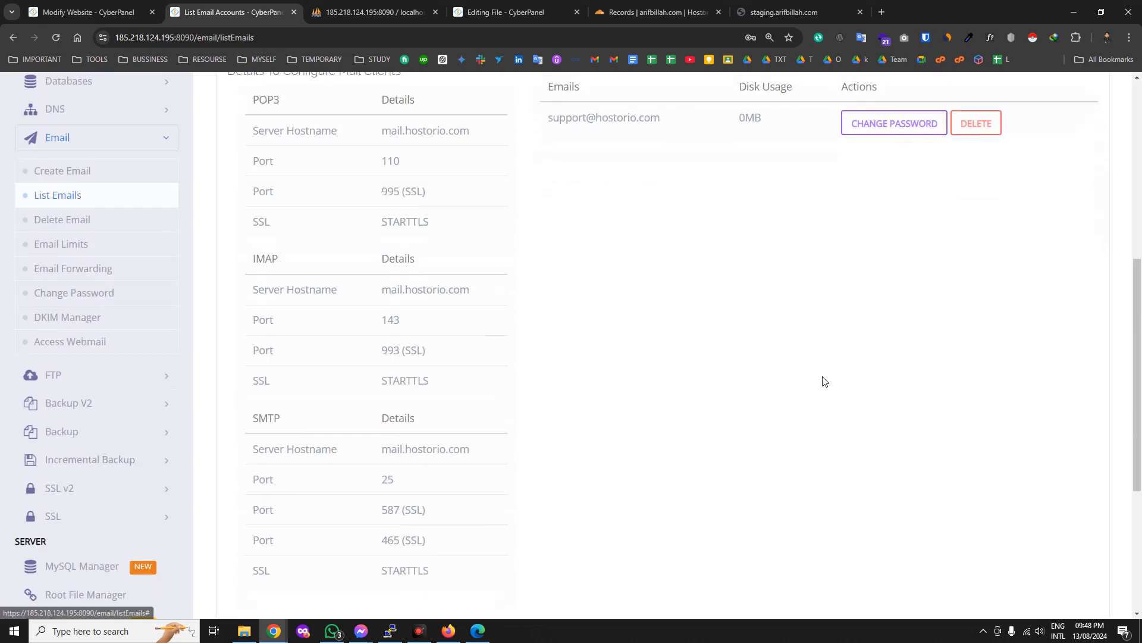
{"action": "scroll", "coordinate": [760, 444], "scroll_direction": "up", "scroll_amount": 2}
{"action": "scroll", "coordinate": [355, 360], "scroll_direction": "up", "scroll_amount": 6}
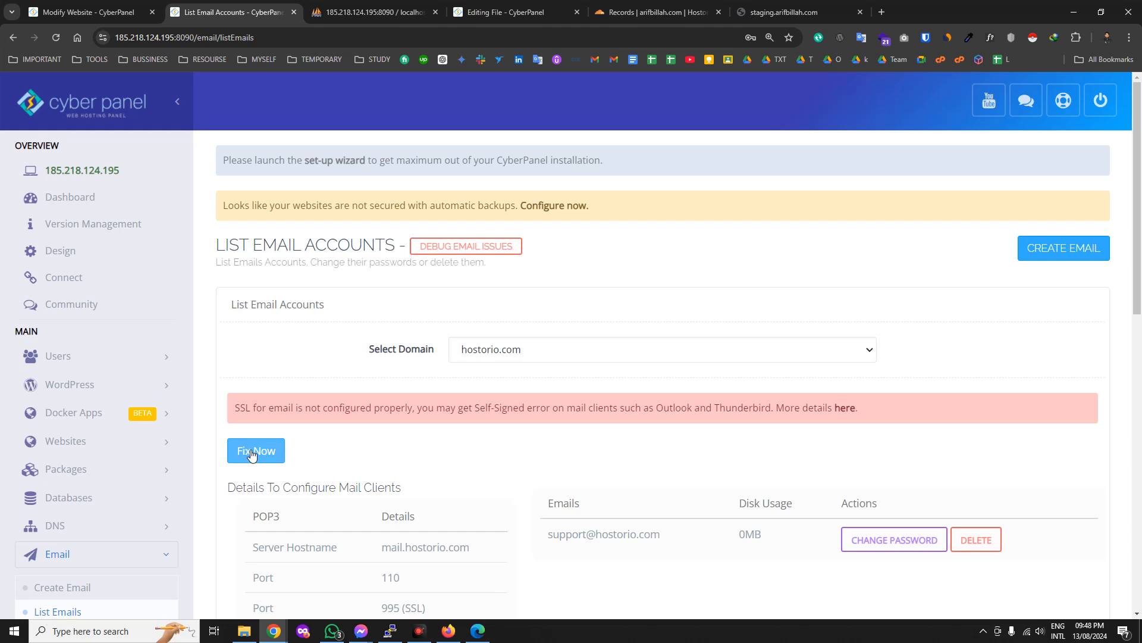
{"action": "scroll", "coordinate": [253, 454], "scroll_direction": "down", "scroll_amount": 2}
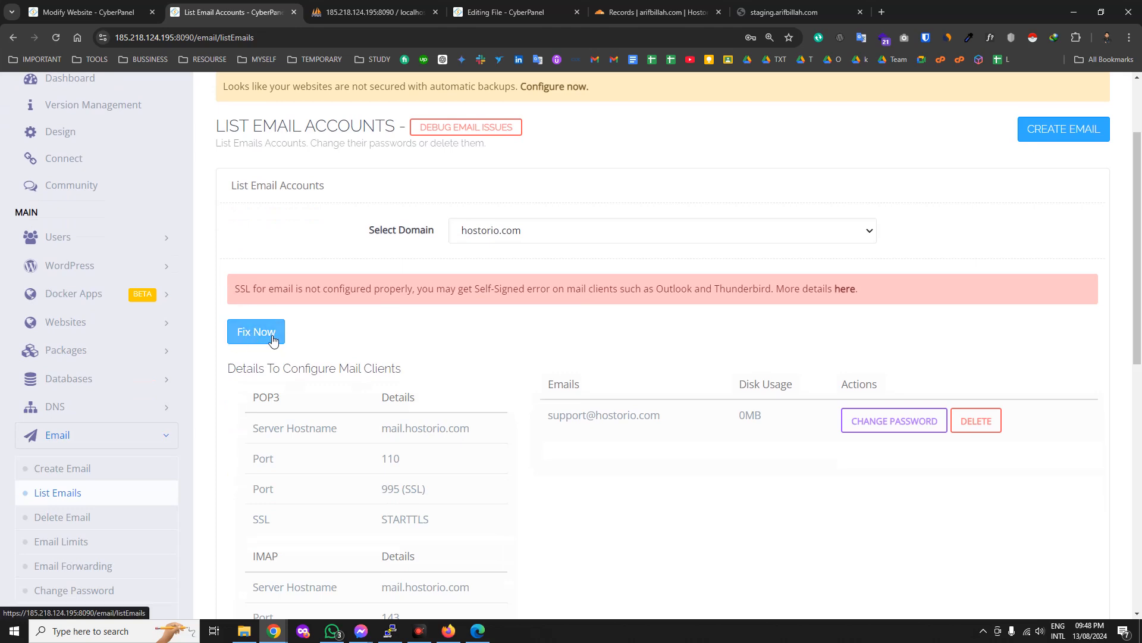
{"action": "left_click", "coordinate": [692, 7]}
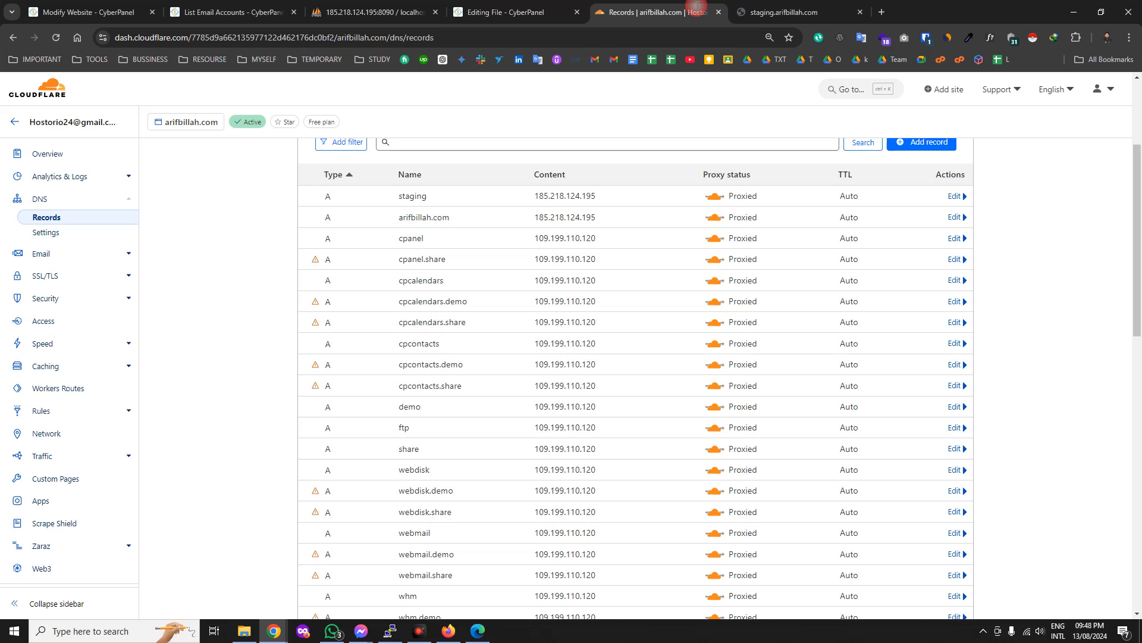
{"action": "left_click", "coordinate": [15, 122]}
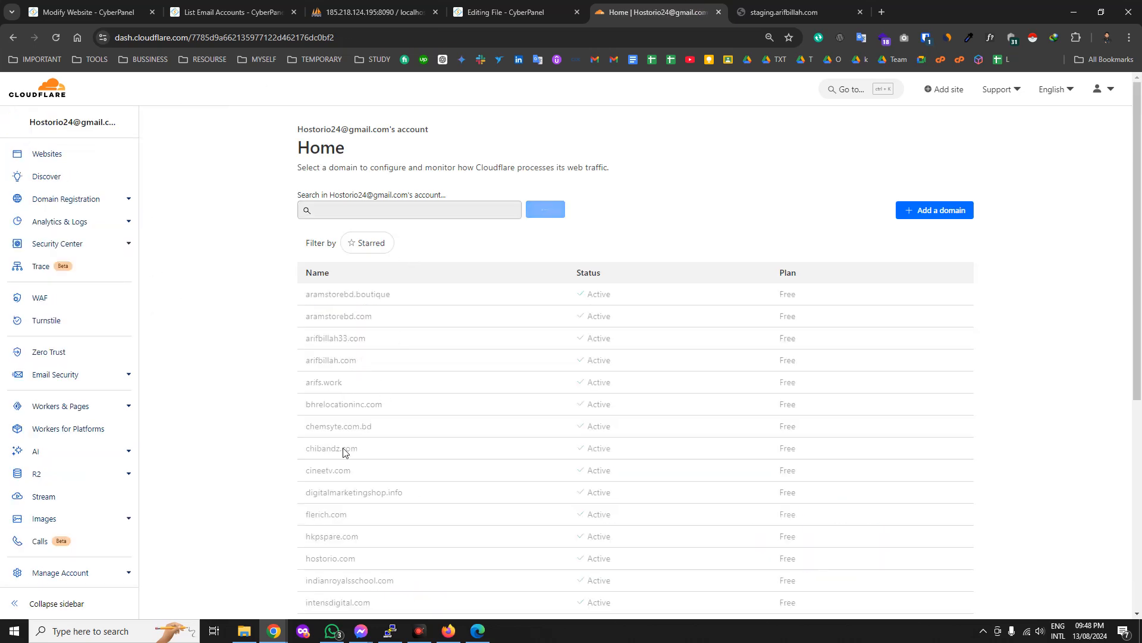
{"action": "left_click", "coordinate": [487, 9]}
{"action": "left_click", "coordinate": [249, 6]}
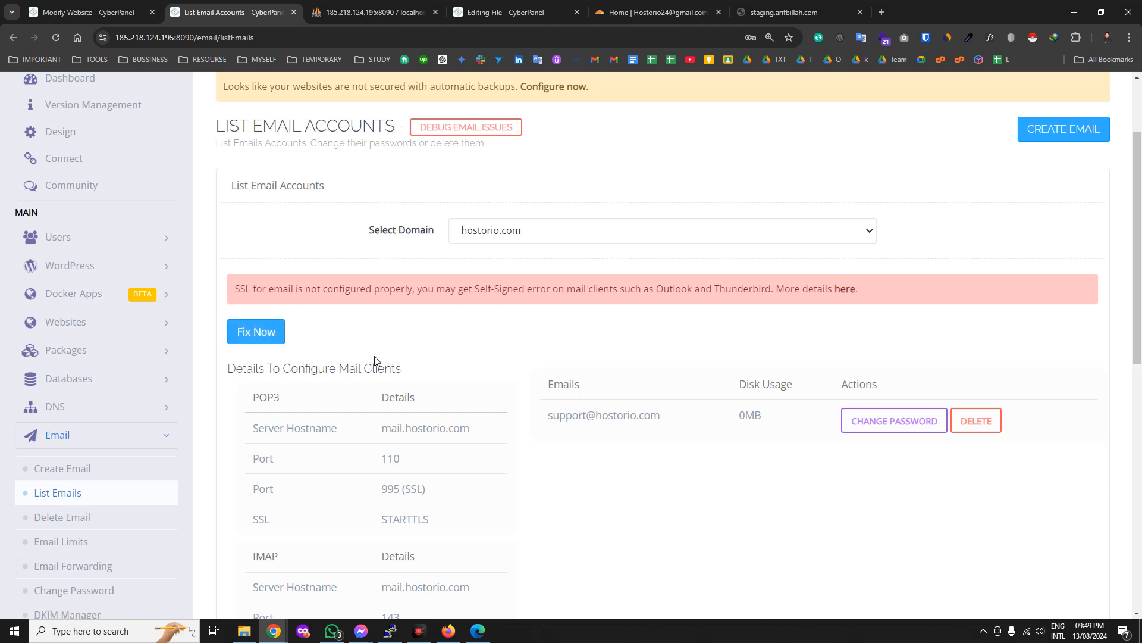
{"action": "scroll", "coordinate": [219, 529], "scroll_direction": "down", "scroll_amount": 2}
{"action": "left_click", "coordinate": [89, 399]}
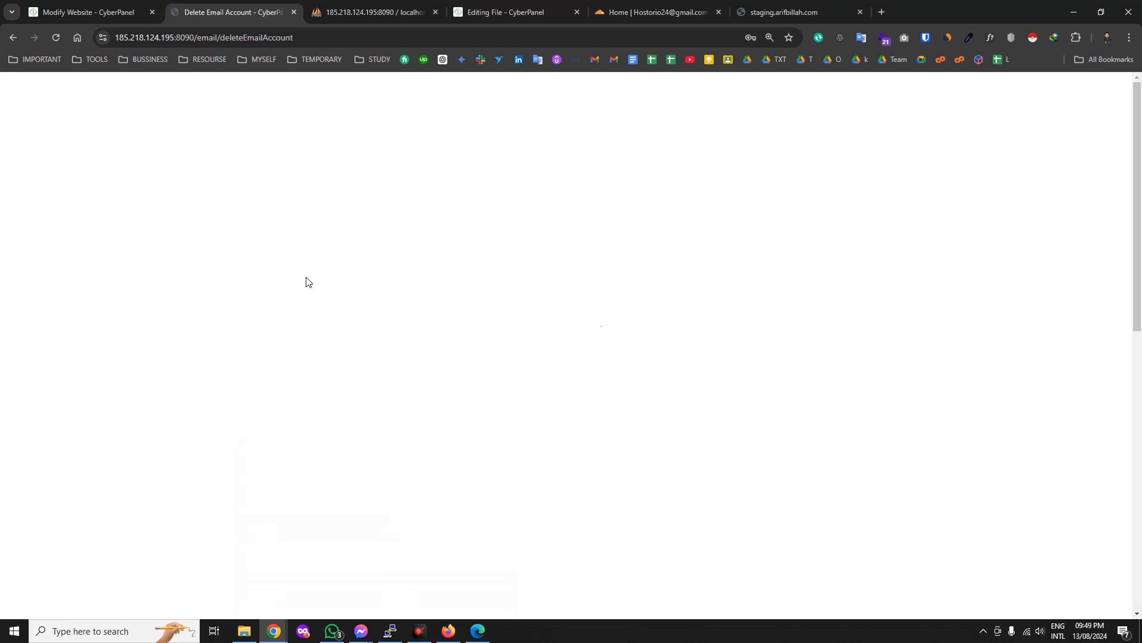
{"action": "left_click", "coordinate": [494, 374]}
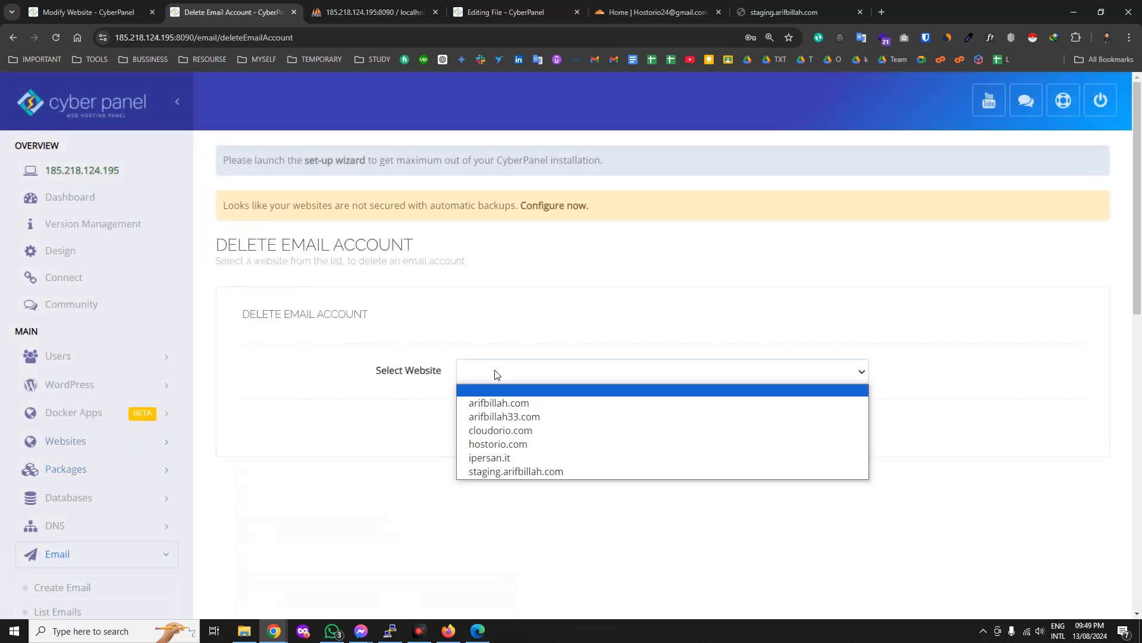
{"action": "left_click", "coordinate": [492, 402]}
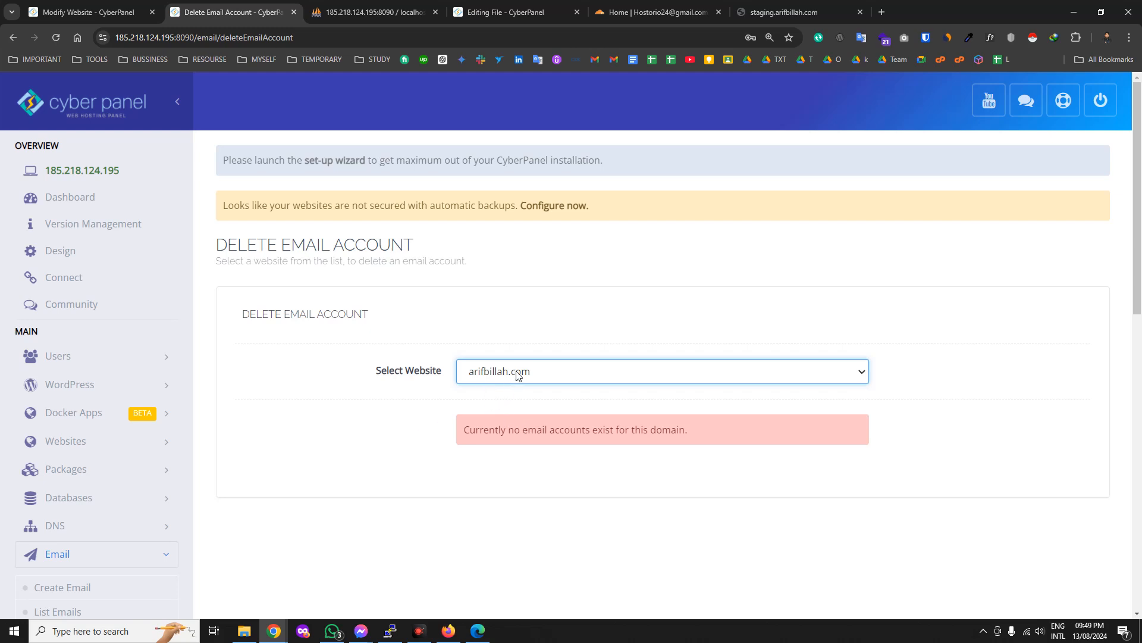
{"action": "left_click", "coordinate": [517, 376]}
{"action": "left_click", "coordinate": [513, 430]}
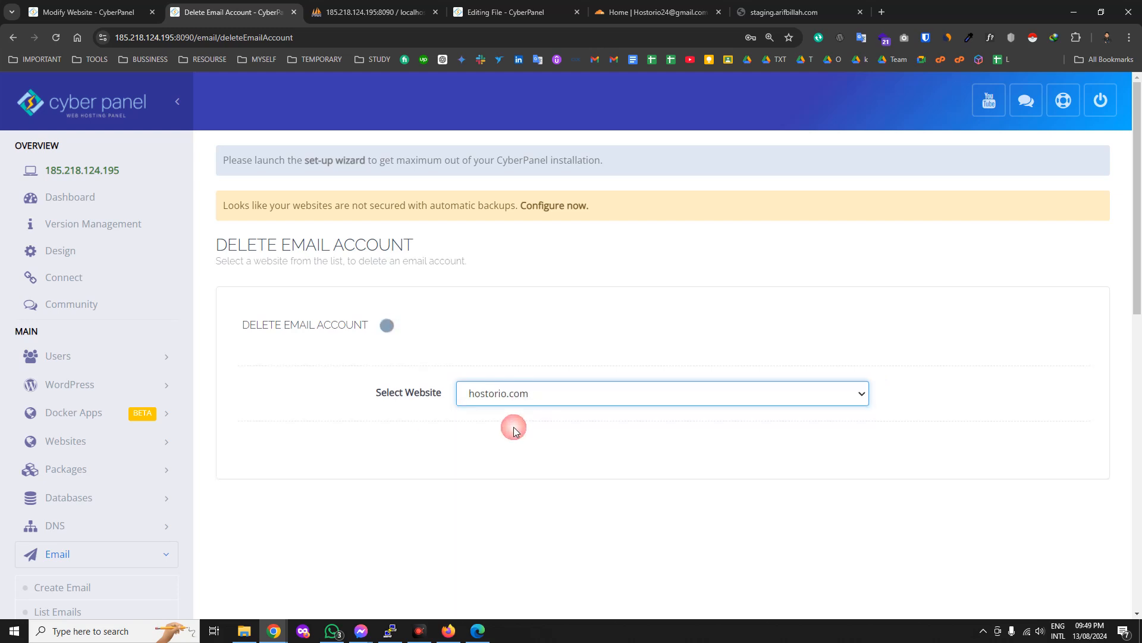
{"action": "left_click", "coordinate": [544, 433]}
{"action": "left_click", "coordinate": [527, 460]}
Open webmail in a new tab and switch to the phpMyAdmin tab.
{"action": "scroll", "coordinate": [292, 479], "scroll_direction": "down", "scroll_amount": 1}
{"action": "scroll", "coordinate": [291, 480], "scroll_direction": "down", "scroll_amount": 1}
{"action": "scroll", "coordinate": [90, 539], "scroll_direction": "down", "scroll_amount": 1}
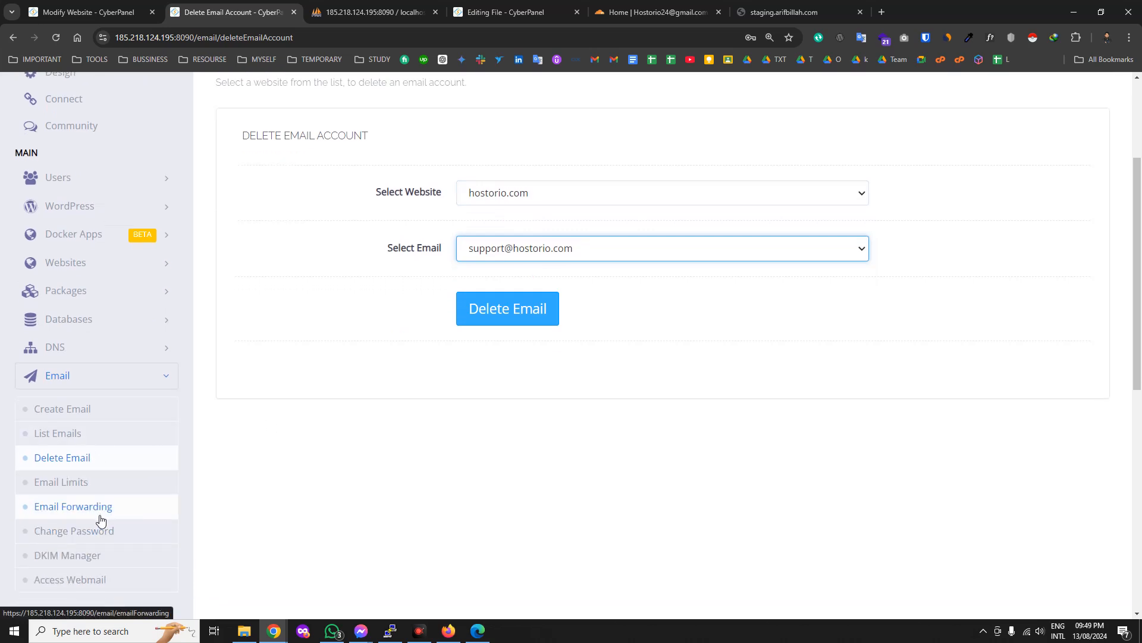
{"action": "scroll", "coordinate": [98, 527], "scroll_direction": "down", "scroll_amount": 1}
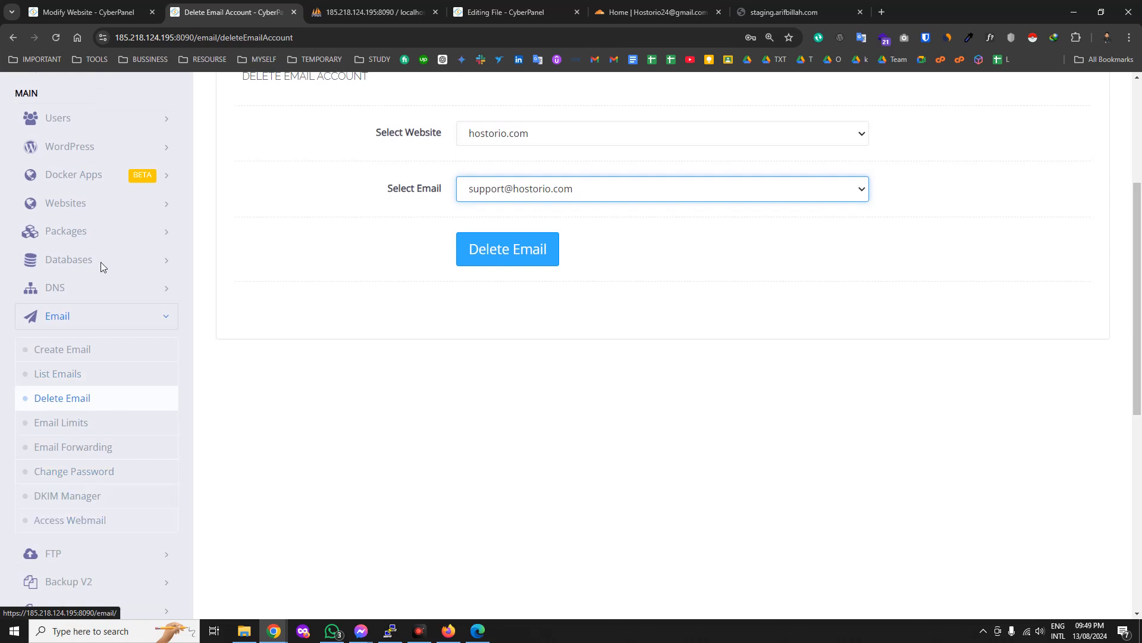
{"action": "left_click", "coordinate": [65, 520]}
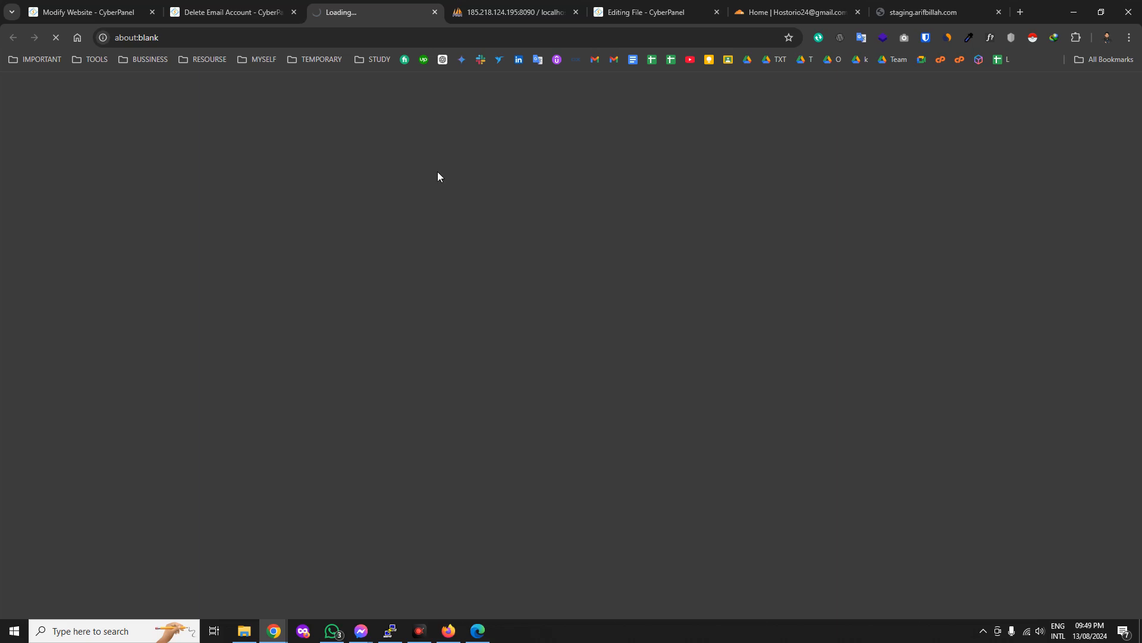
{"action": "left_click", "coordinate": [512, 12]}
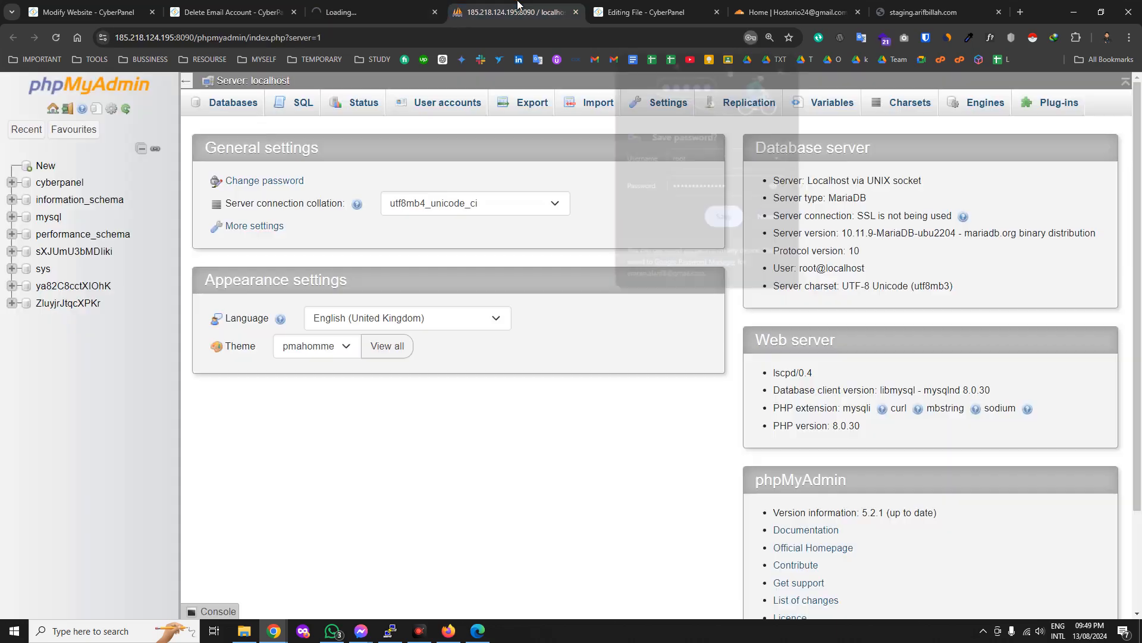
{"action": "left_click", "coordinate": [71, 252]}
{"action": "left_click", "coordinate": [781, 69]}
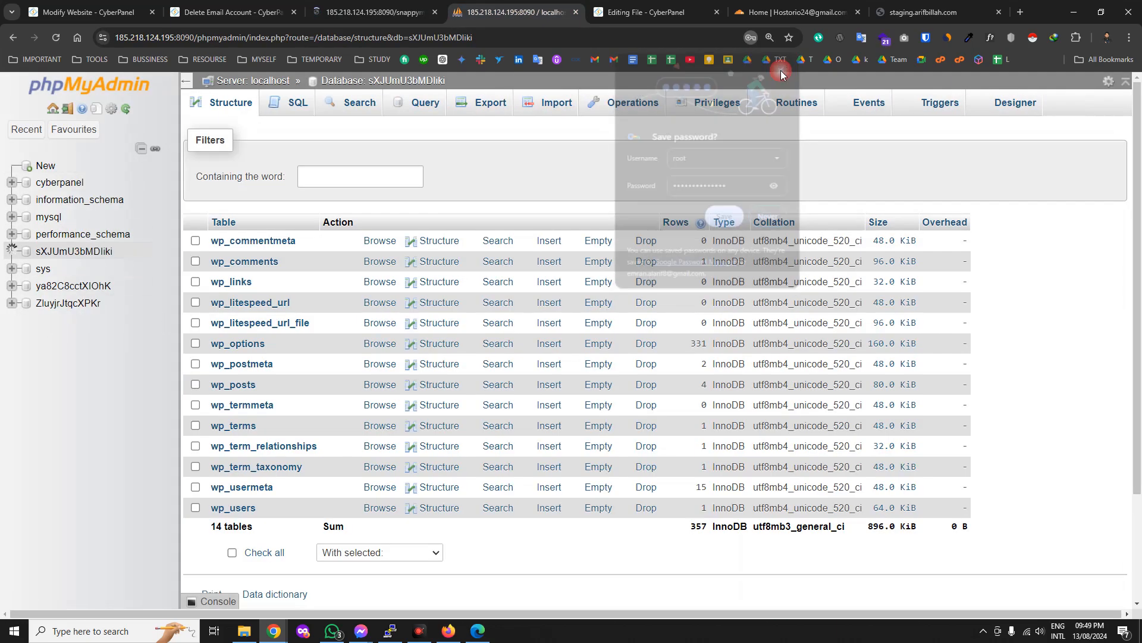
{"action": "left_click", "coordinate": [233, 344]}
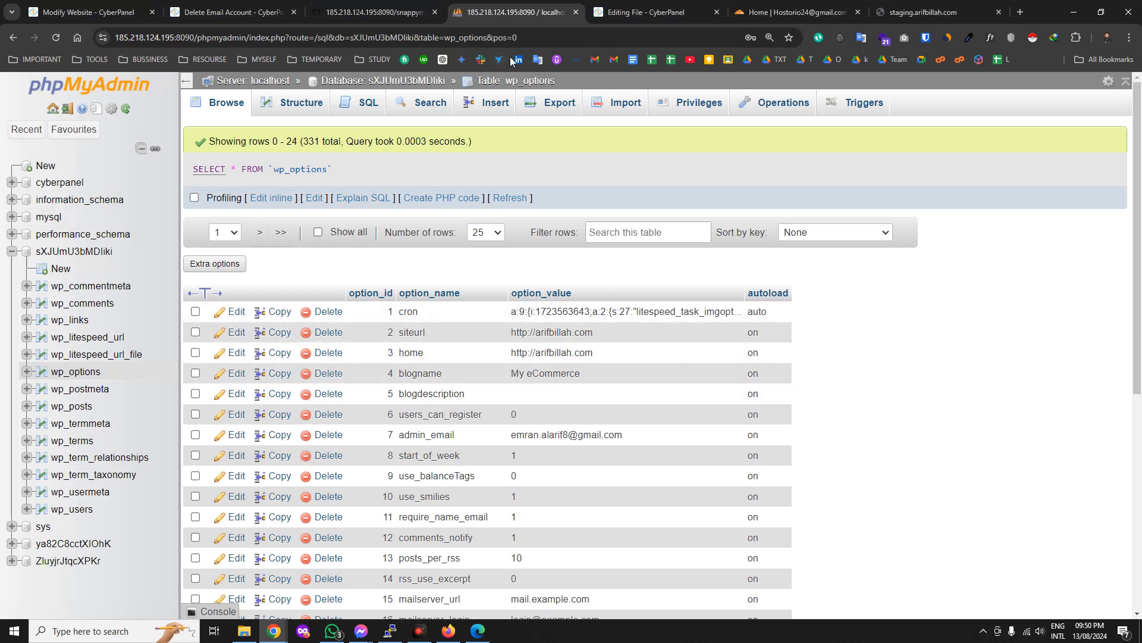
{"action": "left_click", "coordinate": [575, 14]}
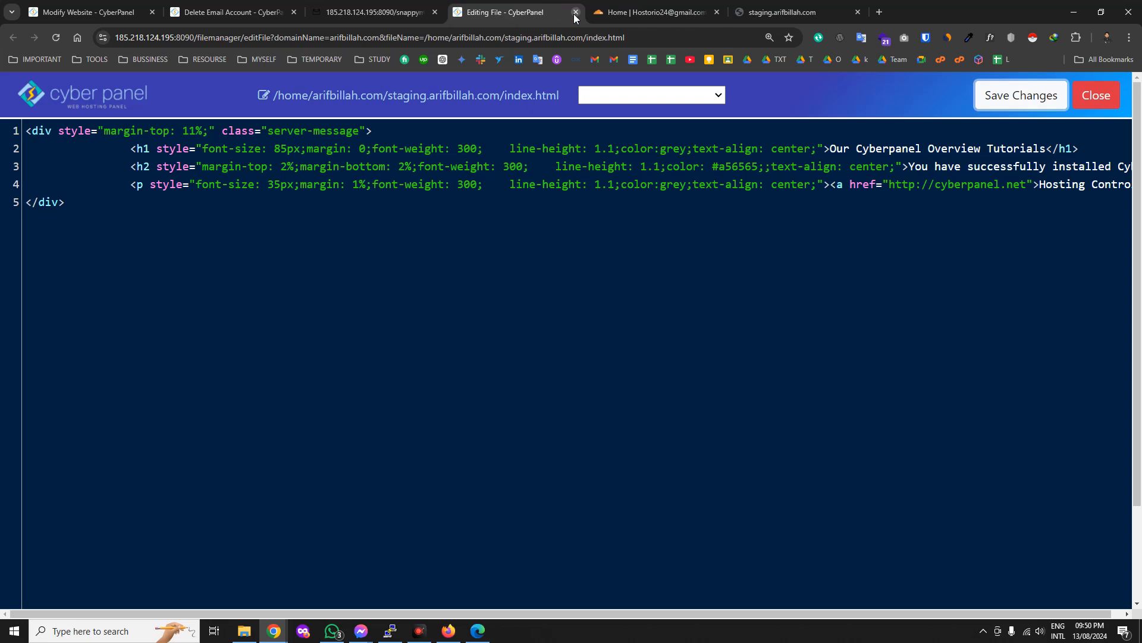
Close the file editor and staging.arifbillah.com tabs and check the SnappyMail webmail tab.
{"action": "left_click", "coordinate": [575, 14]}
{"action": "left_click", "coordinate": [717, 12]}
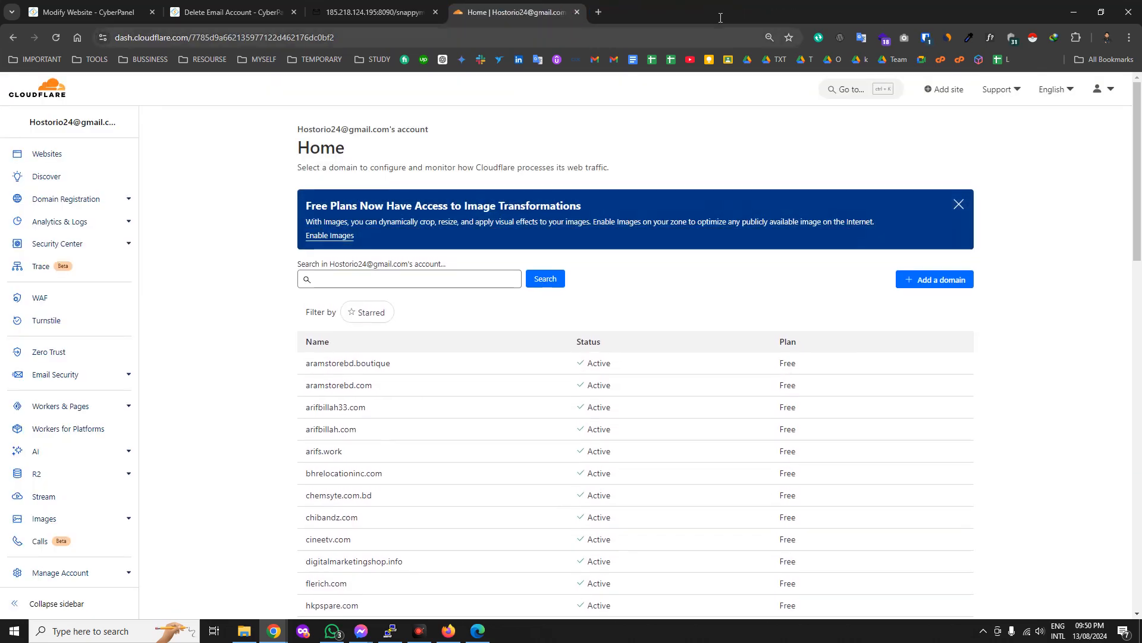
{"action": "left_click", "coordinate": [368, 12]}
{"action": "left_click", "coordinate": [212, 7]}
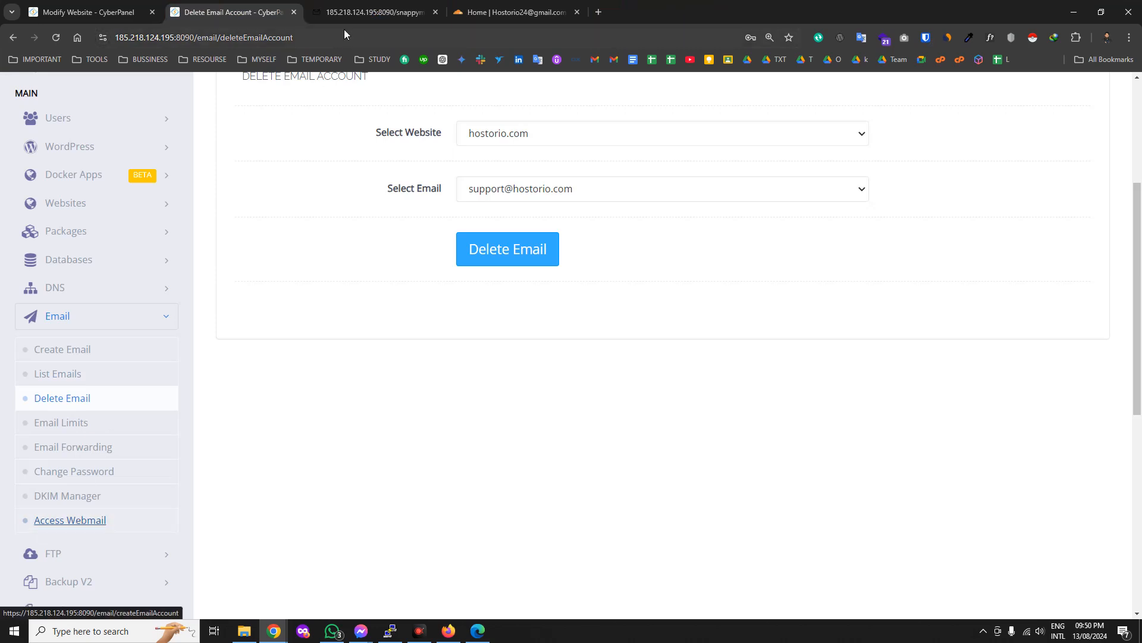
{"action": "left_click", "coordinate": [353, 8]}
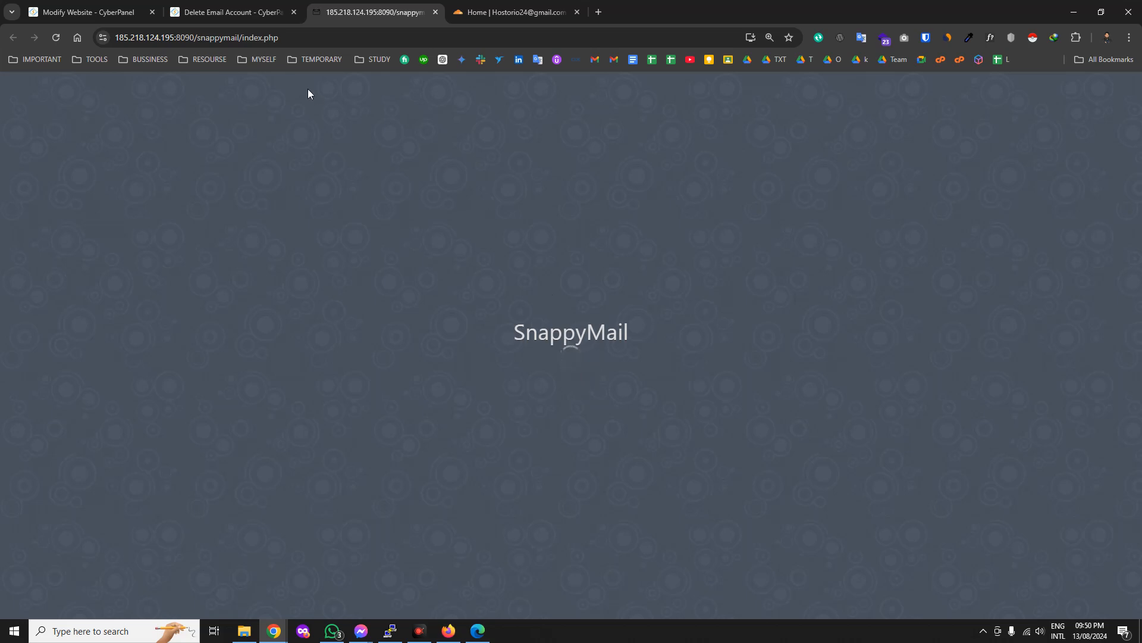
Return to CyberPanel, expand FTP, and open Create FTP Account.
{"action": "left_click", "coordinate": [241, 3]}
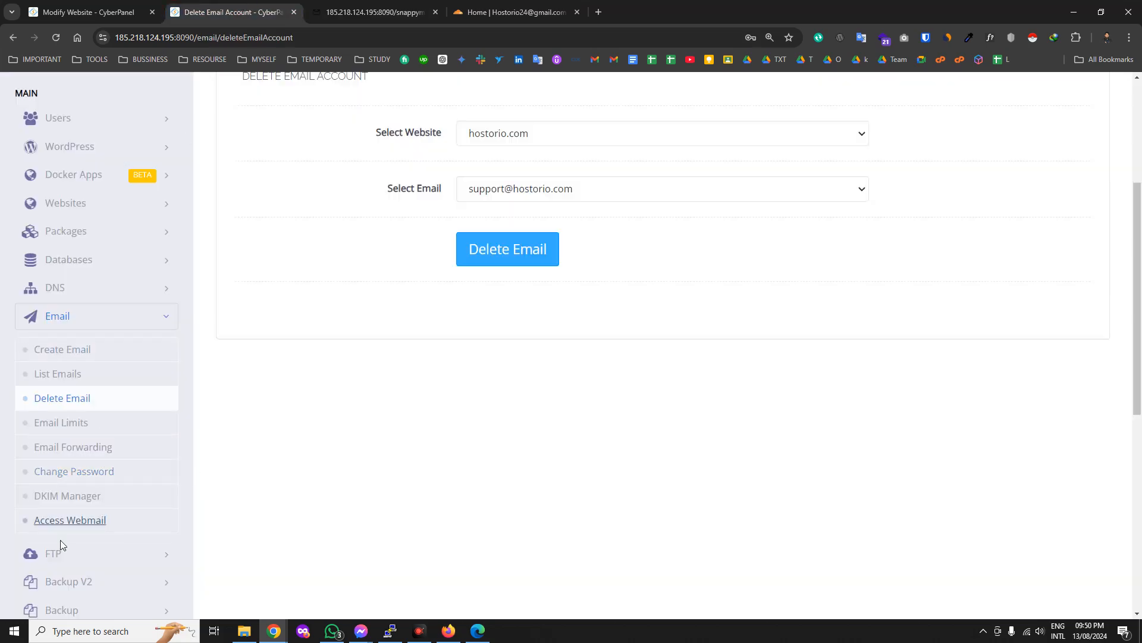
{"action": "scroll", "coordinate": [58, 548], "scroll_direction": "down", "scroll_amount": 2}
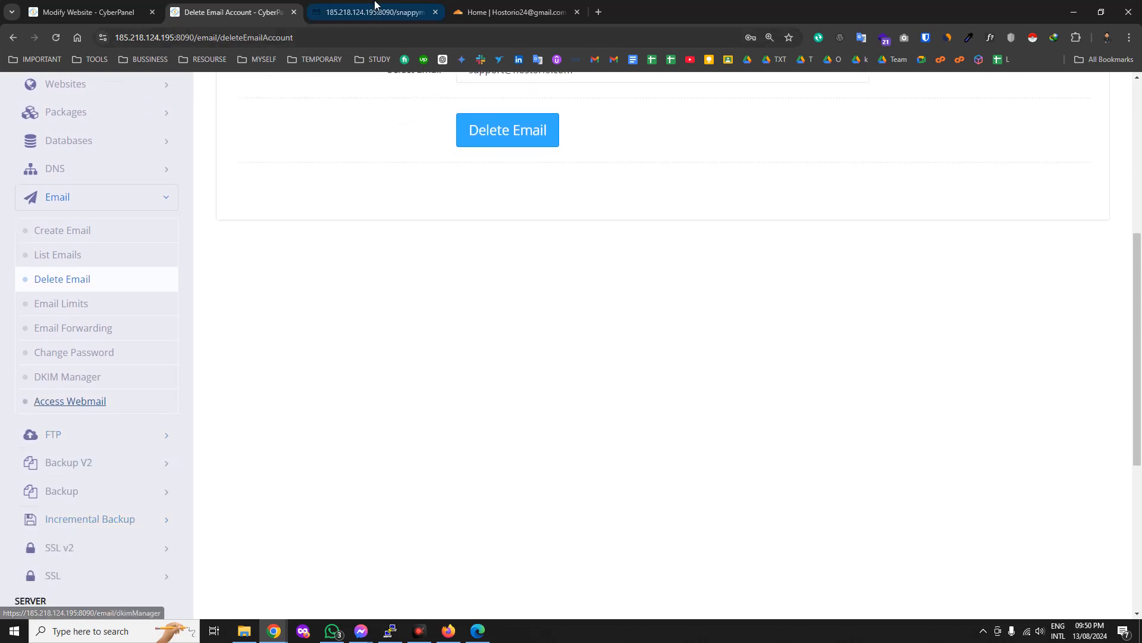
{"action": "left_click", "coordinate": [376, 6]}
{"action": "left_click", "coordinate": [280, 8]}
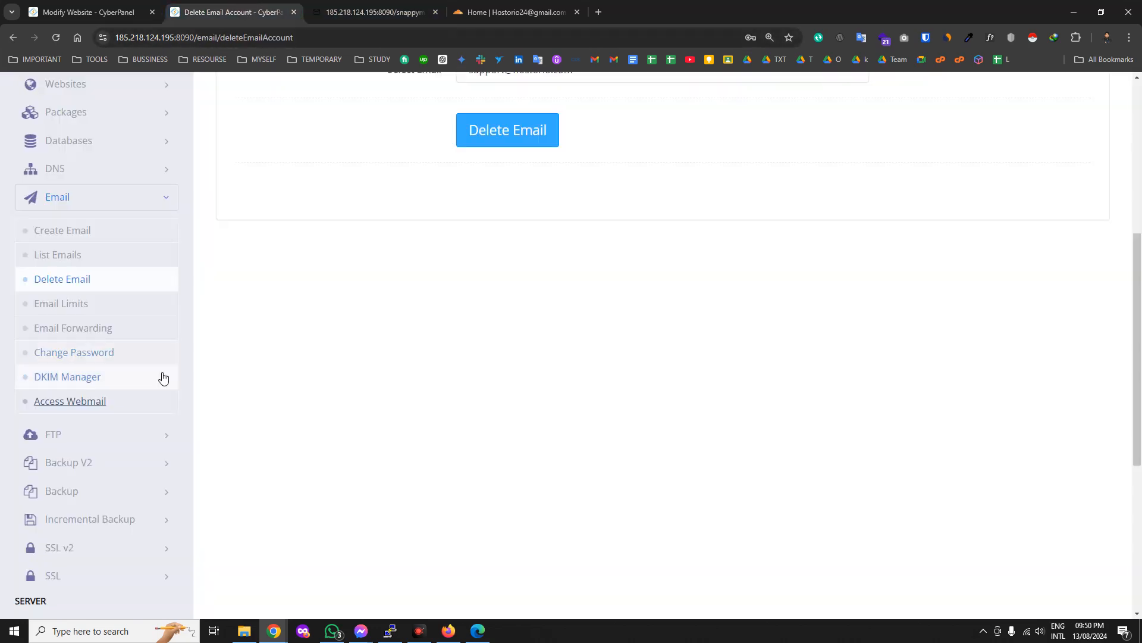
{"action": "left_click", "coordinate": [152, 434]}
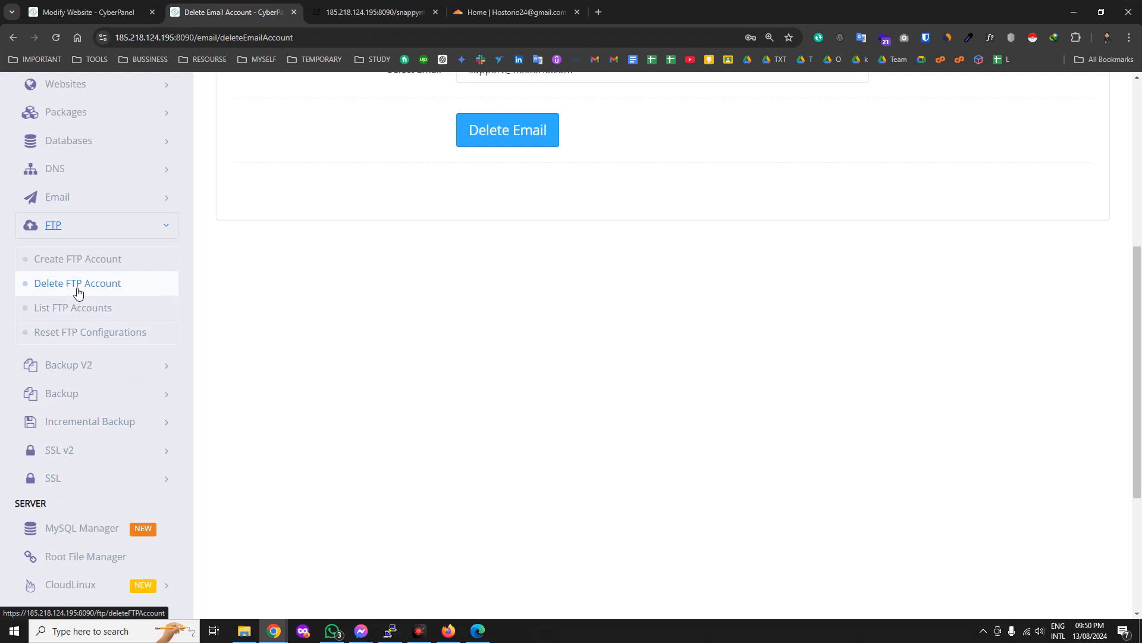
{"action": "left_click", "coordinate": [72, 262]}
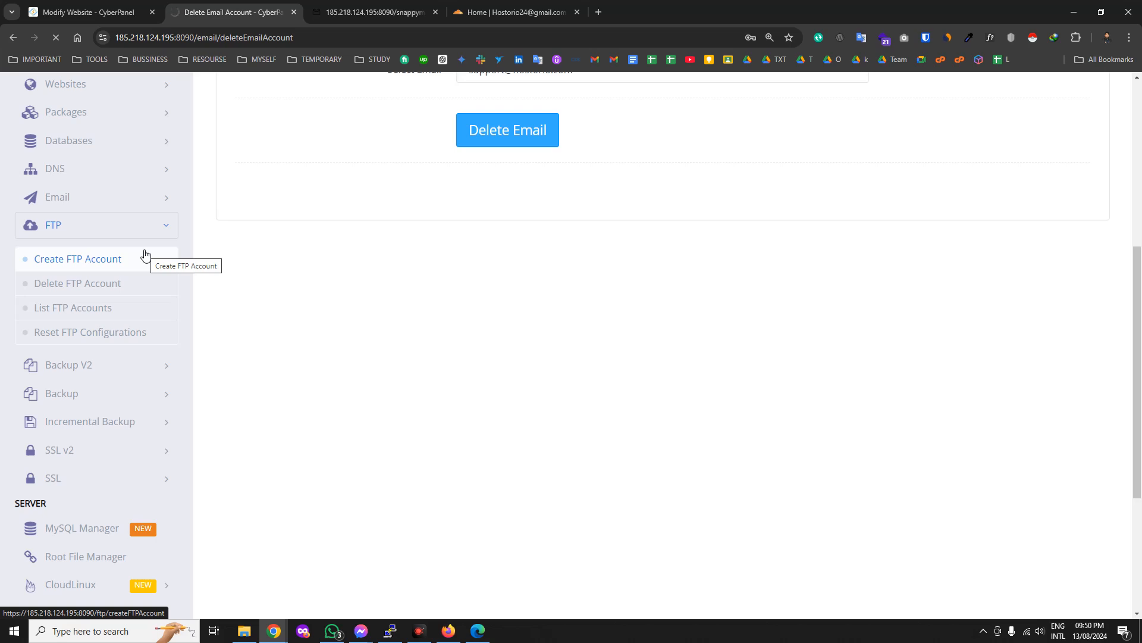
Launch FileZilla from the Start menu and minimize it behind the browser.
{"action": "key", "text": "super"}
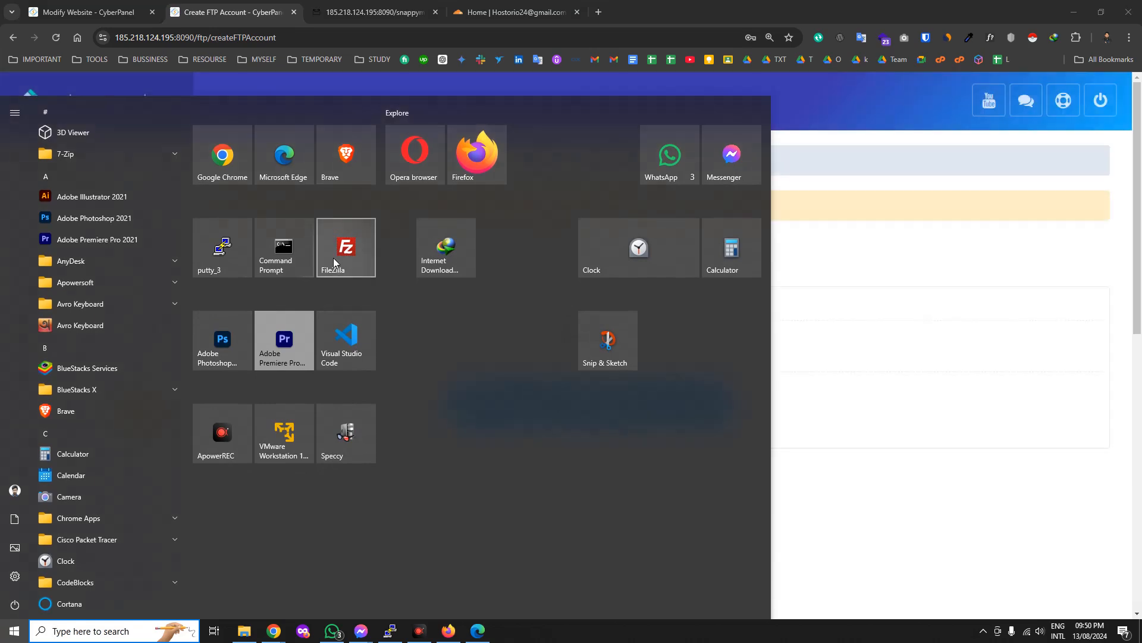
{"action": "left_click", "coordinate": [349, 255]}
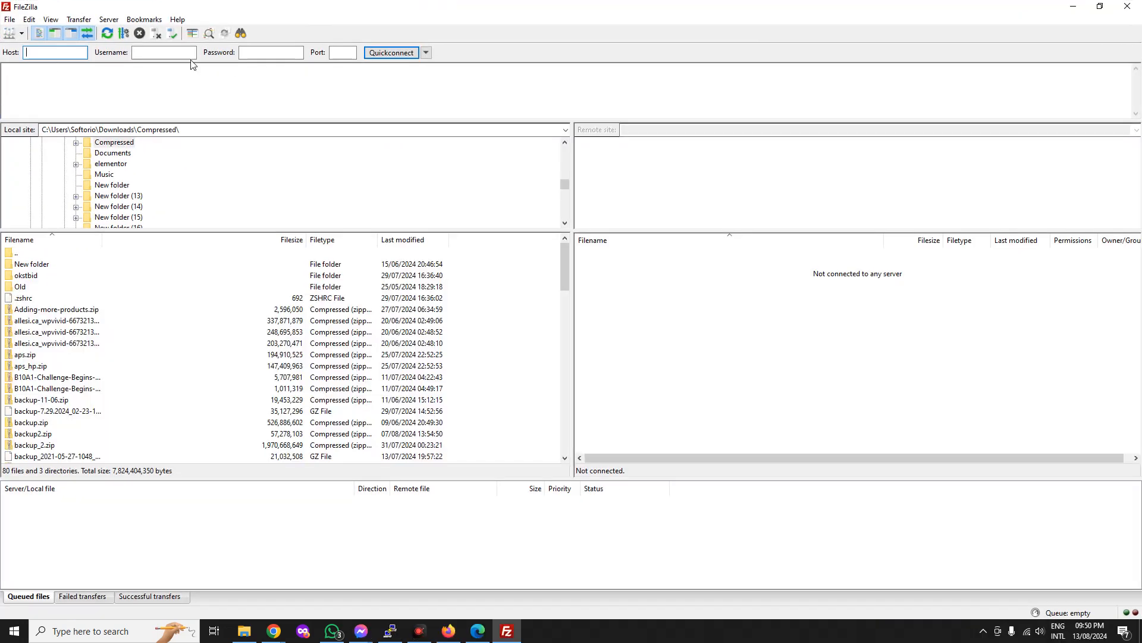
{"action": "left_click", "coordinate": [1072, 6]}
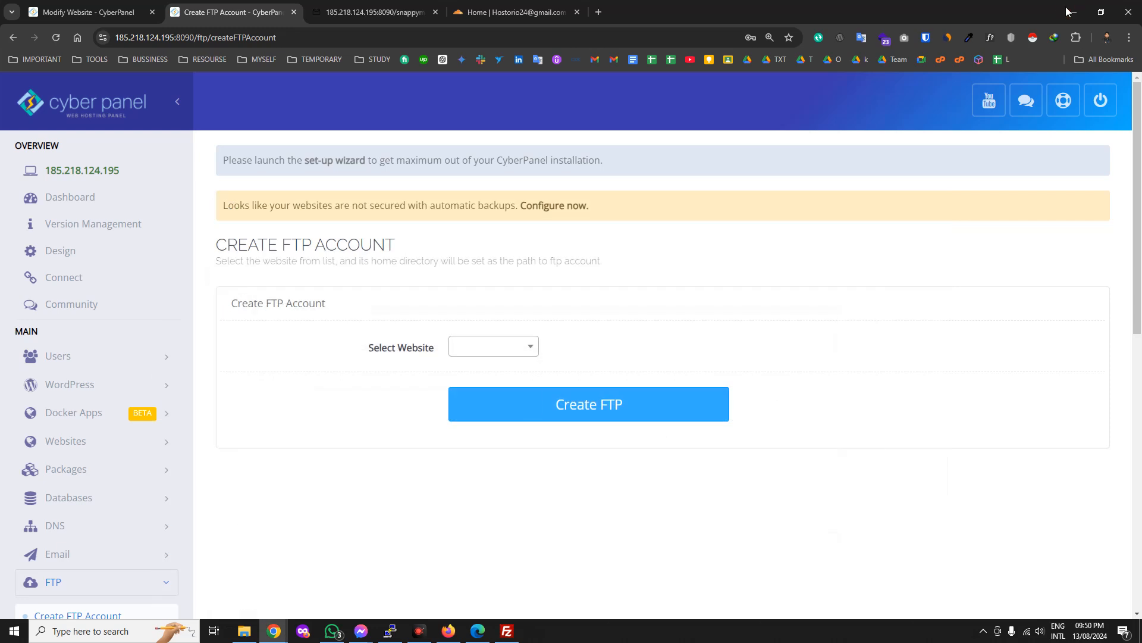
Choose hostorio.com and autofill user name admin and an FTP password, leaving the path empty.
{"action": "left_click", "coordinate": [493, 351]}
{"action": "left_click", "coordinate": [497, 470]}
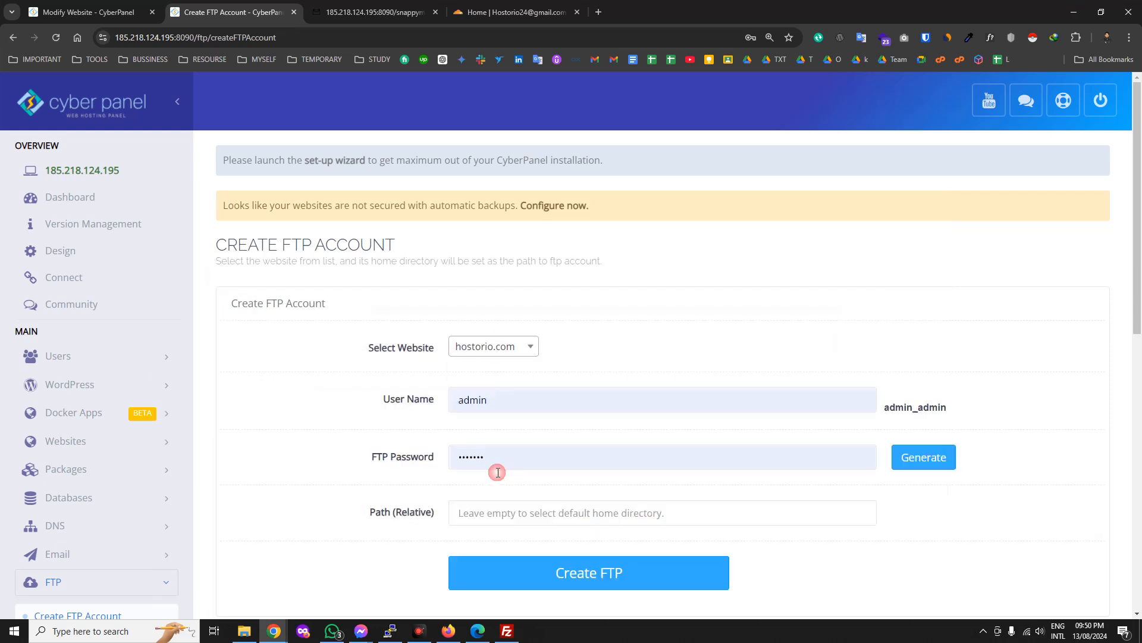
{"action": "left_click", "coordinate": [477, 397]}
{"action": "left_click", "coordinate": [476, 455]}
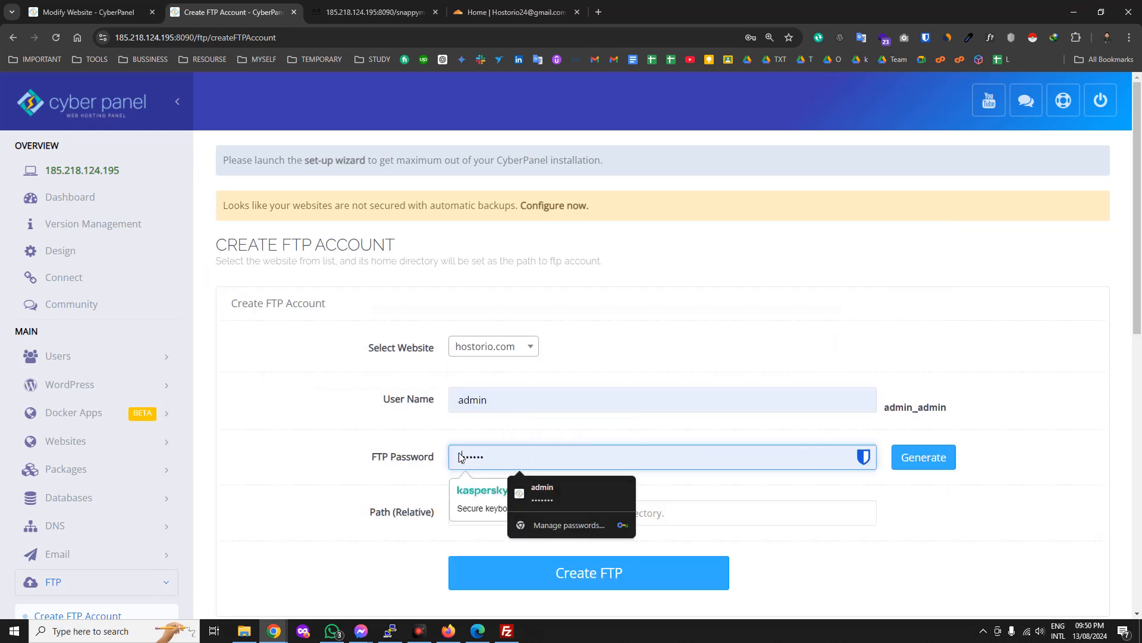
{"action": "scroll", "coordinate": [408, 487], "scroll_direction": "down", "scroll_amount": 2}
{"action": "left_click", "coordinate": [605, 391]}
{"action": "left_click", "coordinate": [515, 398]}
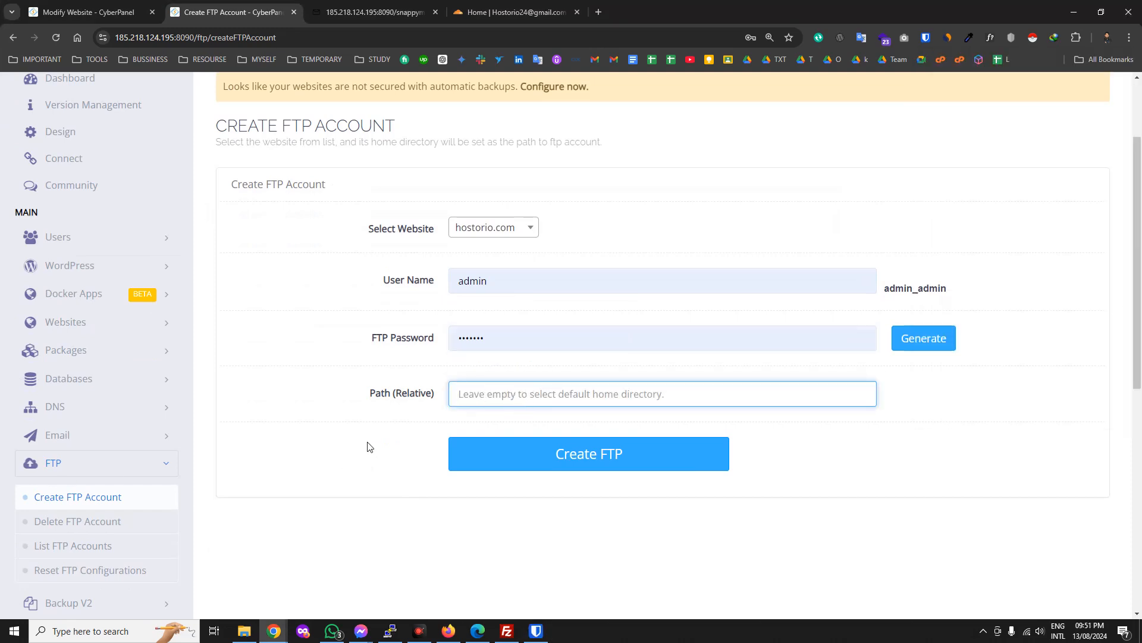
{"action": "scroll", "coordinate": [153, 538], "scroll_direction": "down", "scroll_amount": 1}
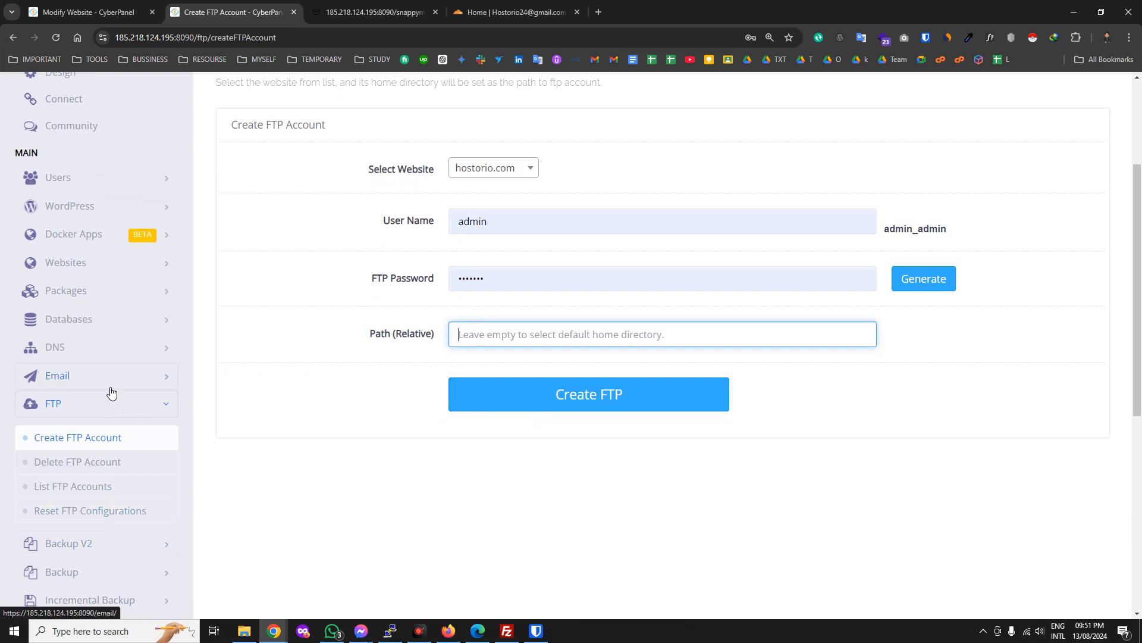
Expand and collapse the Websites, Backup V2 and Backup sidebar sections.
{"action": "left_click", "coordinate": [113, 269]}
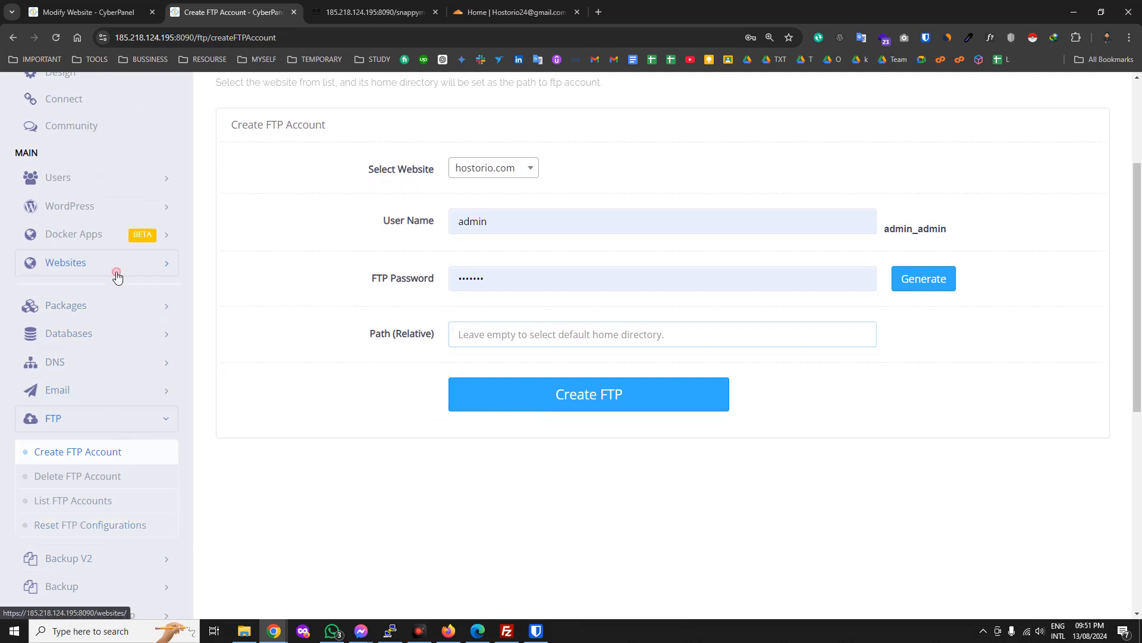
{"action": "scroll", "coordinate": [56, 503], "scroll_direction": "down", "scroll_amount": 5}
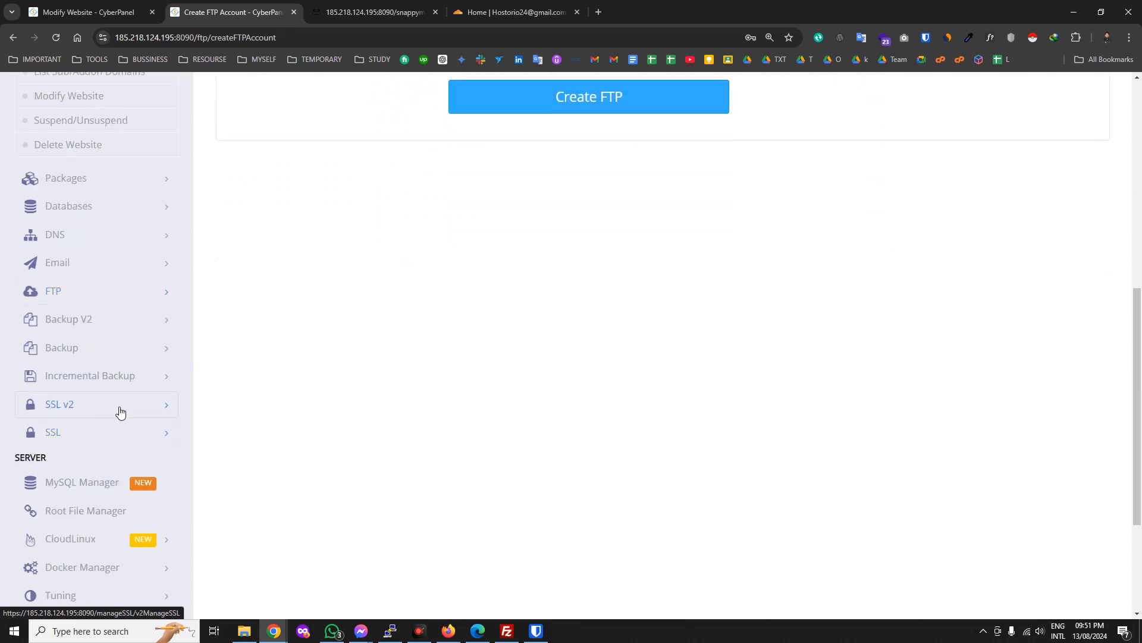
{"action": "left_click", "coordinate": [117, 332]}
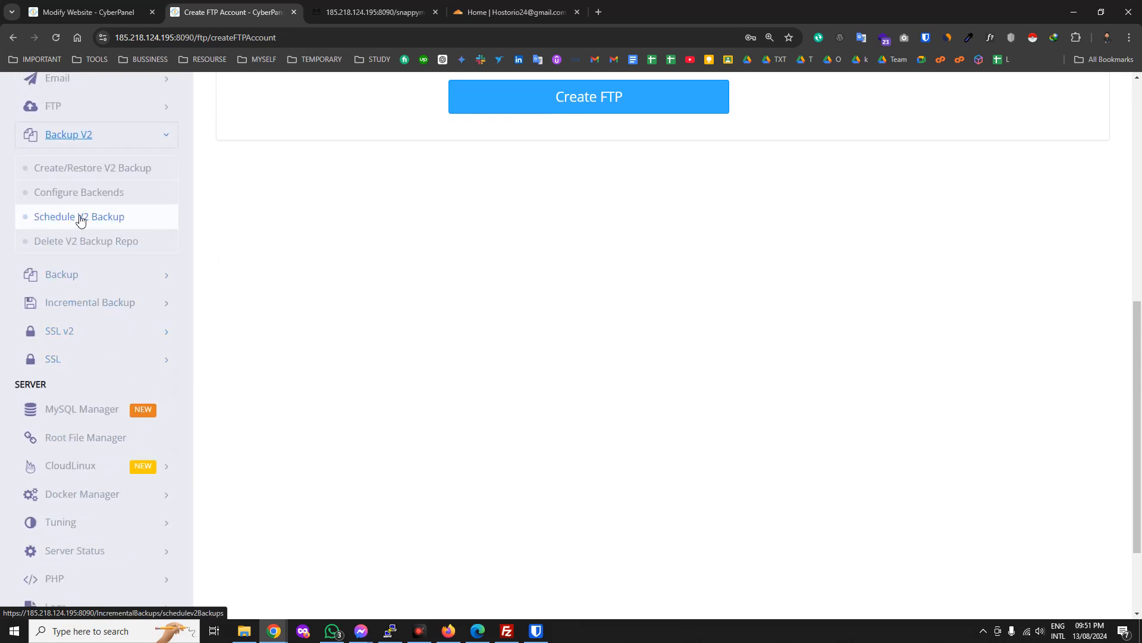
{"action": "left_click", "coordinate": [105, 138]}
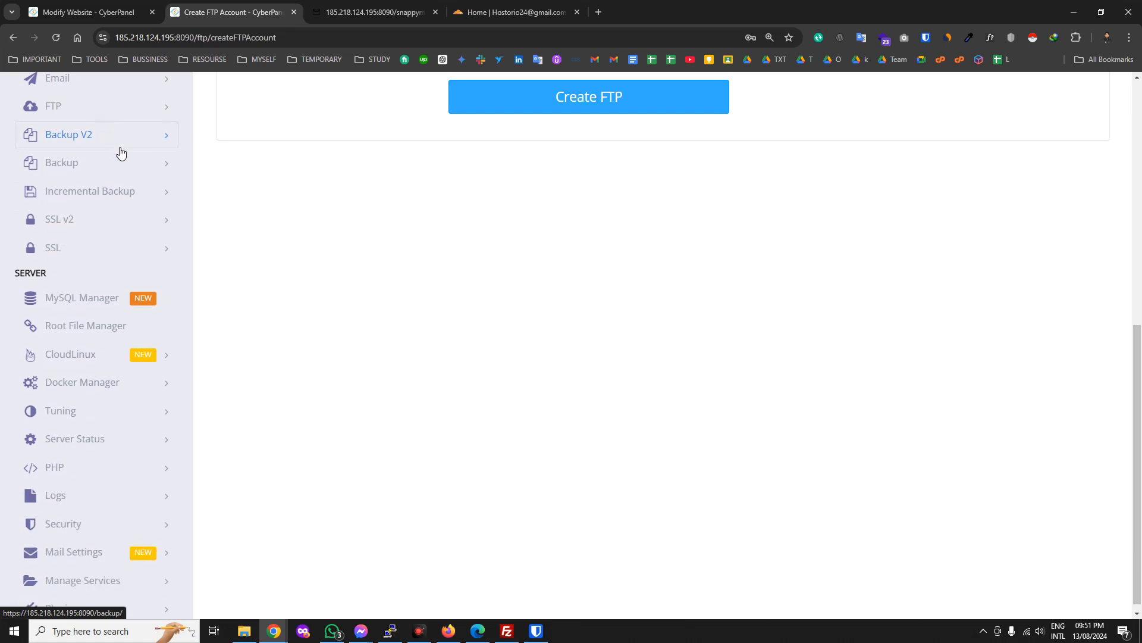
{"action": "left_click", "coordinate": [129, 166]}
{"action": "left_click", "coordinate": [129, 166]}
Open Manage SSL from the SSL menu and list the websites available for certificates.
{"action": "left_click", "coordinate": [99, 248]}
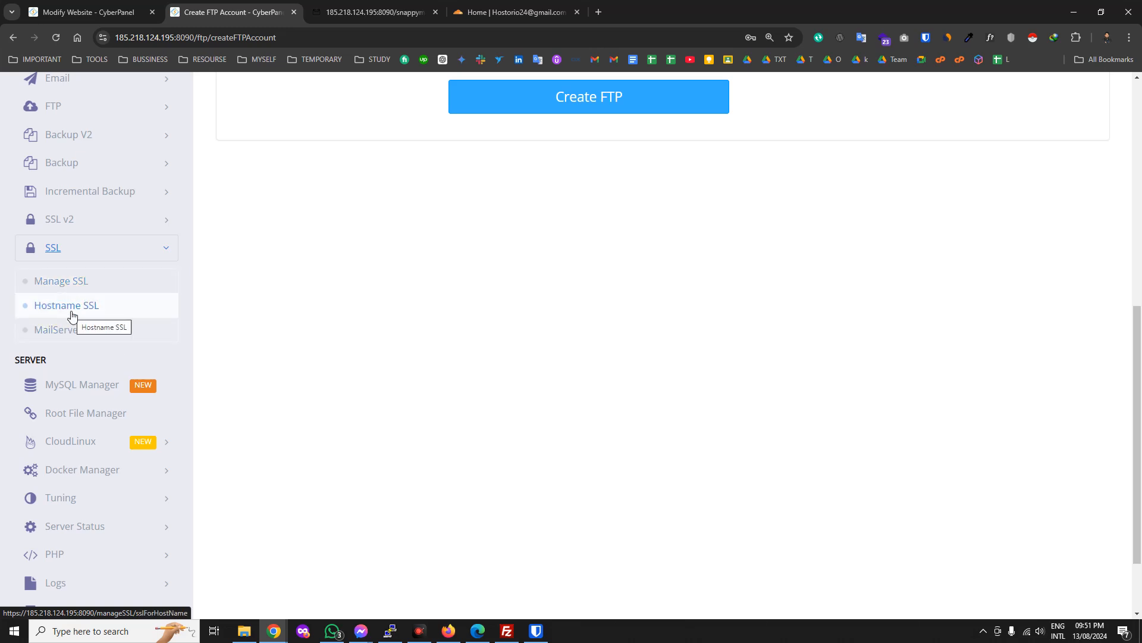
{"action": "left_click", "coordinate": [75, 290]}
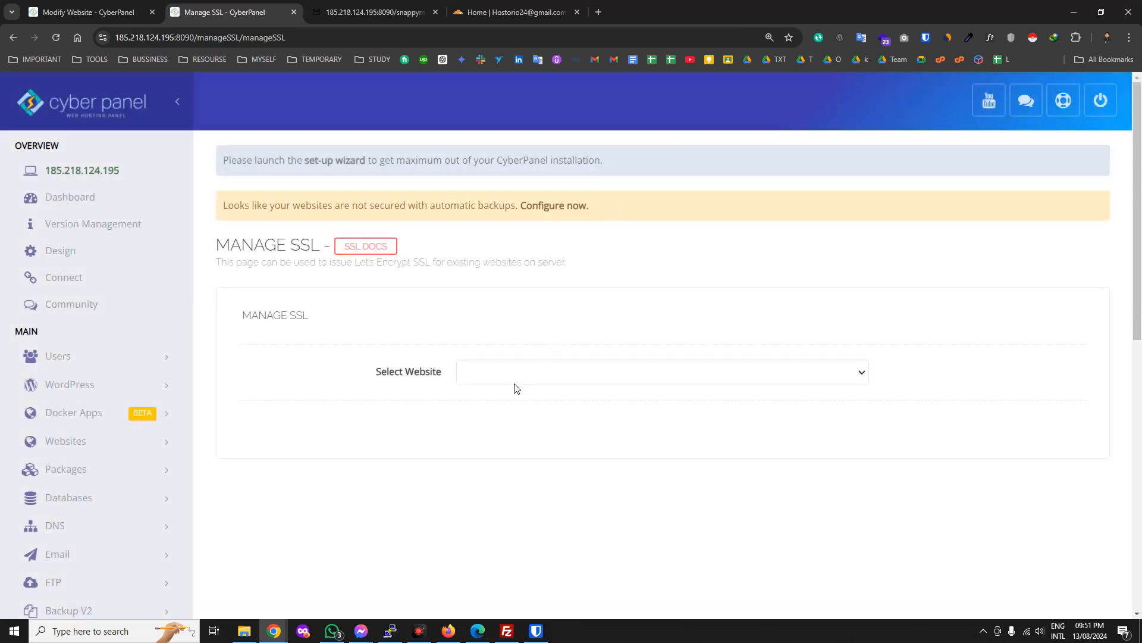
{"action": "left_click", "coordinate": [512, 380]}
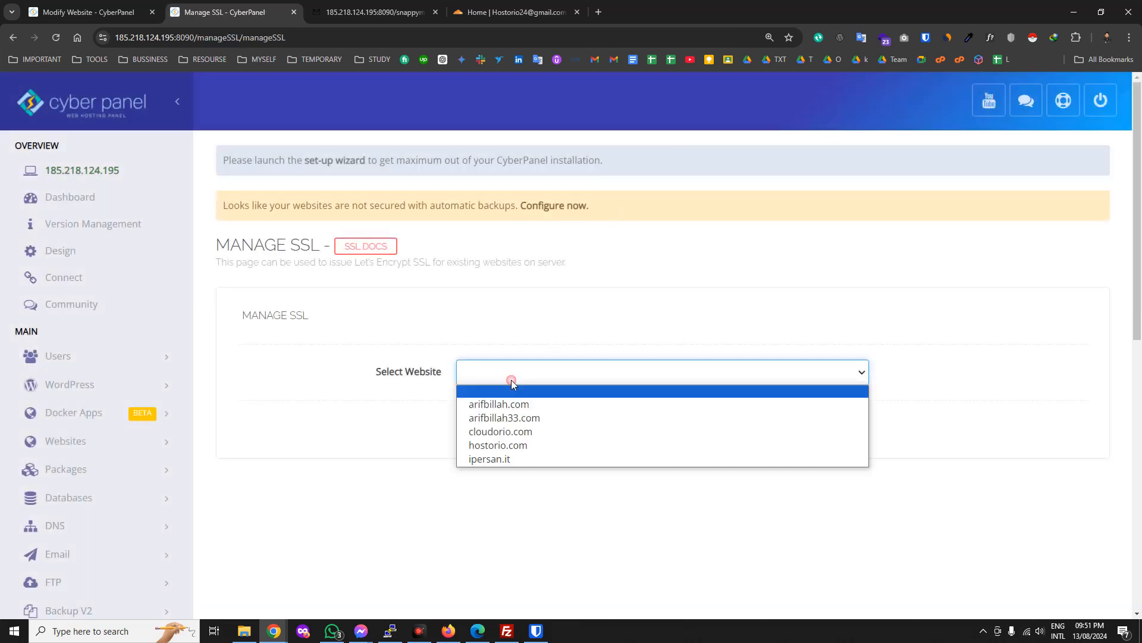
Select arifbillah.com on Manage SSL, then briefly expand and collapse the Websites sidebar menu.
{"action": "left_click", "coordinate": [545, 405]}
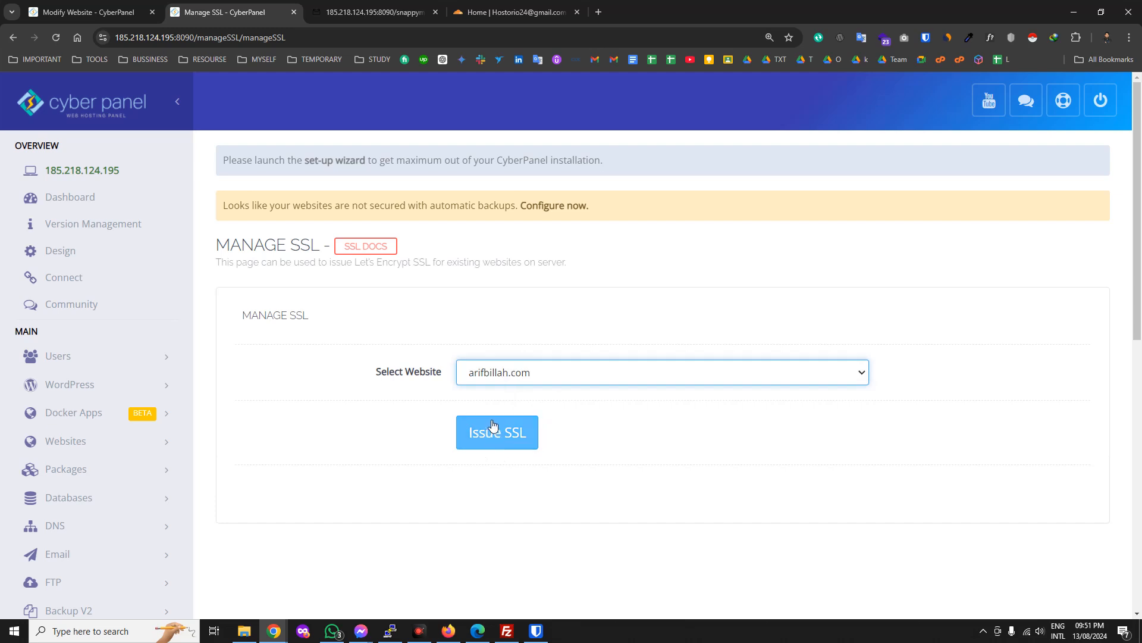
{"action": "left_click", "coordinate": [166, 445]}
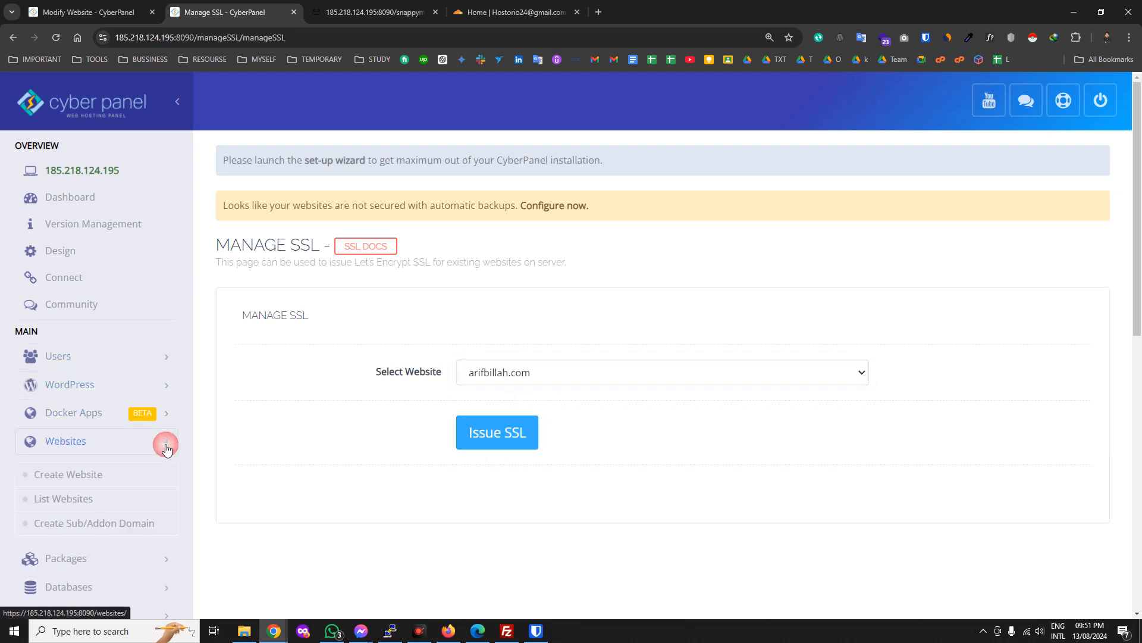
{"action": "scroll", "coordinate": [566, 326], "scroll_direction": "down", "scroll_amount": 8}
{"action": "scroll", "coordinate": [158, 413], "scroll_direction": "up", "scroll_amount": 7}
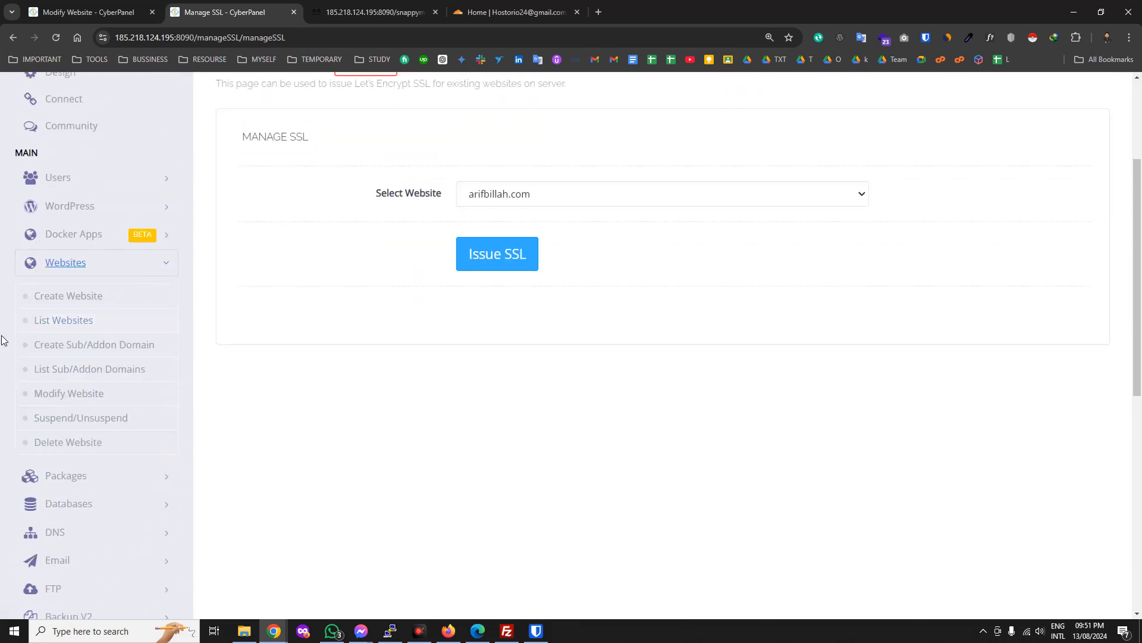
{"action": "scroll", "coordinate": [176, 419], "scroll_direction": "down", "scroll_amount": 7}
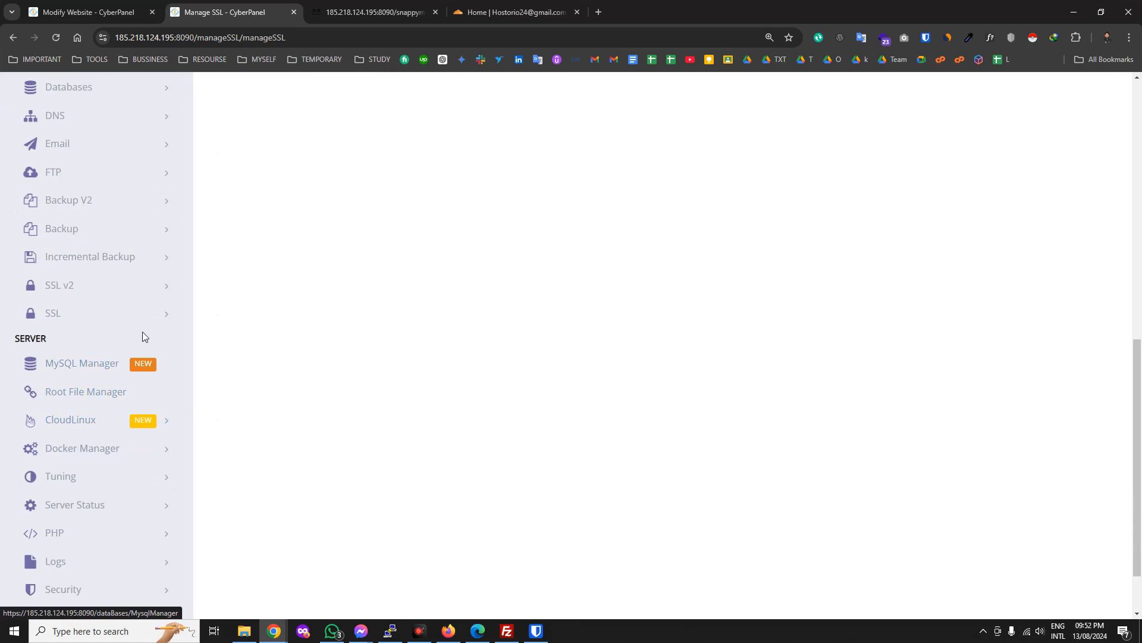
{"action": "scroll", "coordinate": [167, 378], "scroll_direction": "down", "scroll_amount": 1}
{"action": "scroll", "coordinate": [185, 384], "scroll_direction": "up", "scroll_amount": 1}
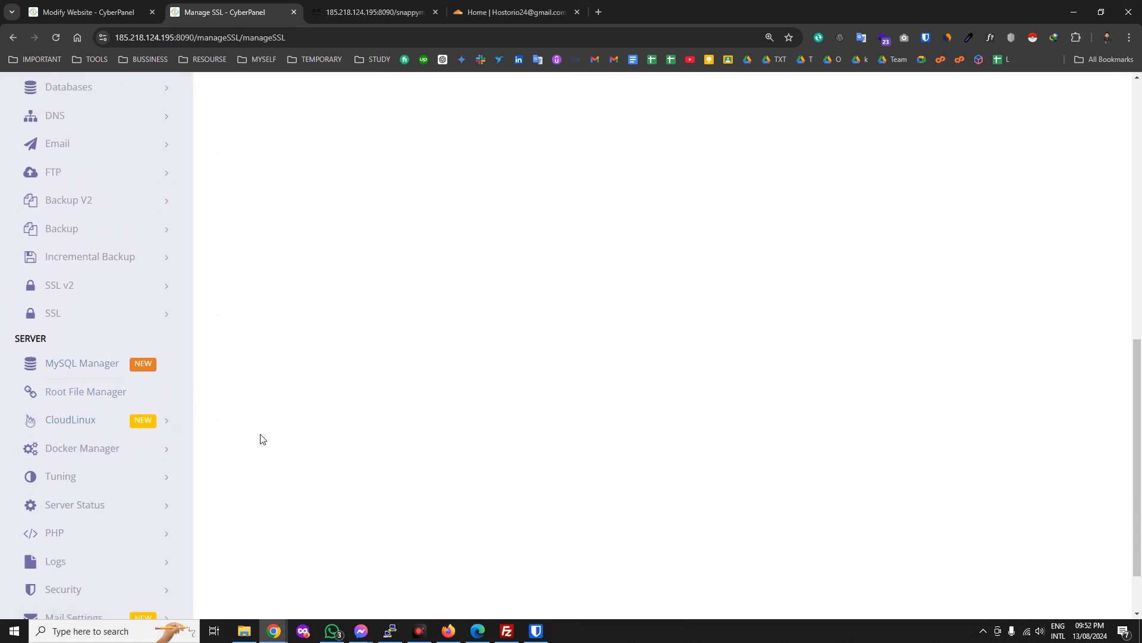
{"action": "scroll", "coordinate": [260, 440], "scroll_direction": "up", "scroll_amount": 5}
{"action": "scroll", "coordinate": [190, 413], "scroll_direction": "up", "scroll_amount": 2}
{"action": "left_click", "coordinate": [159, 264]}
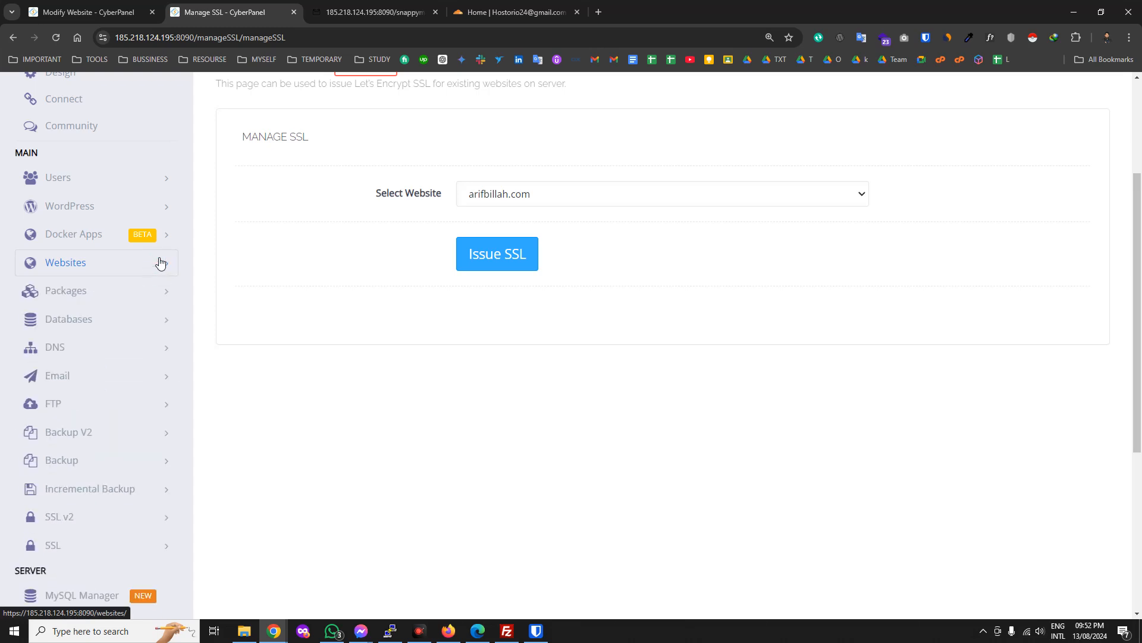
{"action": "scroll", "coordinate": [159, 264], "scroll_direction": "down", "scroll_amount": 5}
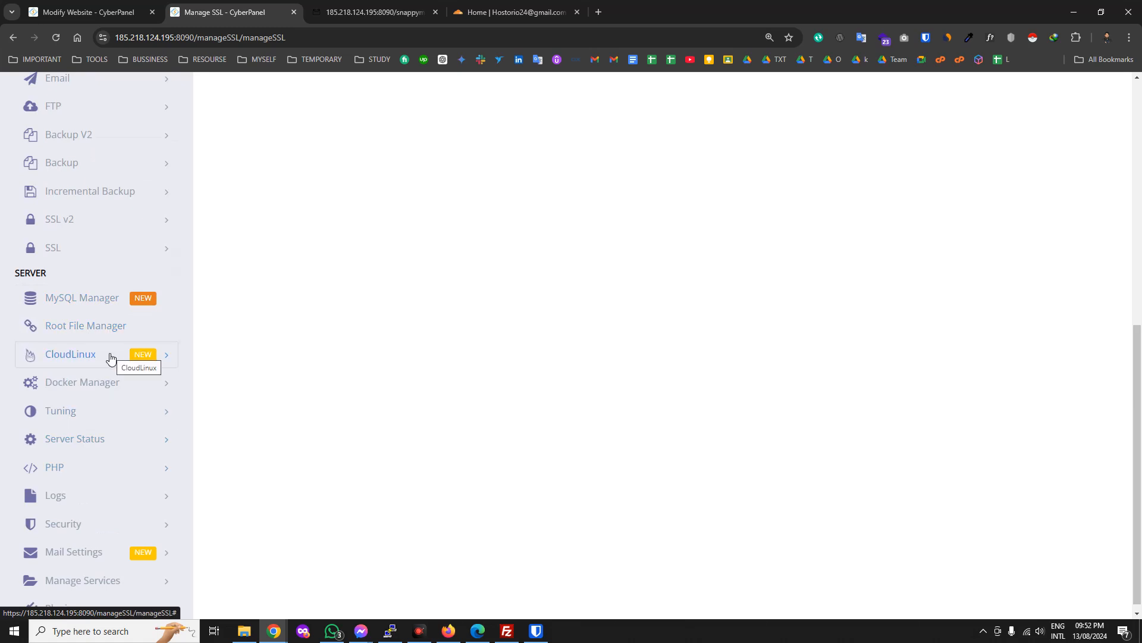
Expand the PHP sidebar section and go to Edit PHP Configs.
{"action": "scroll", "coordinate": [95, 363], "scroll_direction": "down", "scroll_amount": 1}
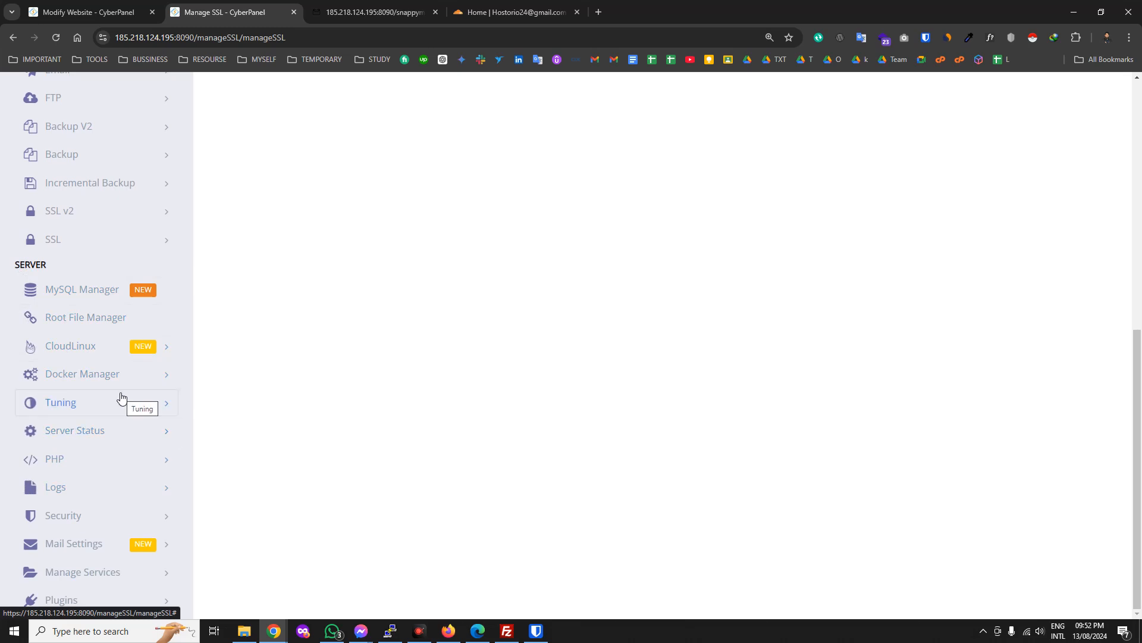
{"action": "left_click", "coordinate": [107, 463]}
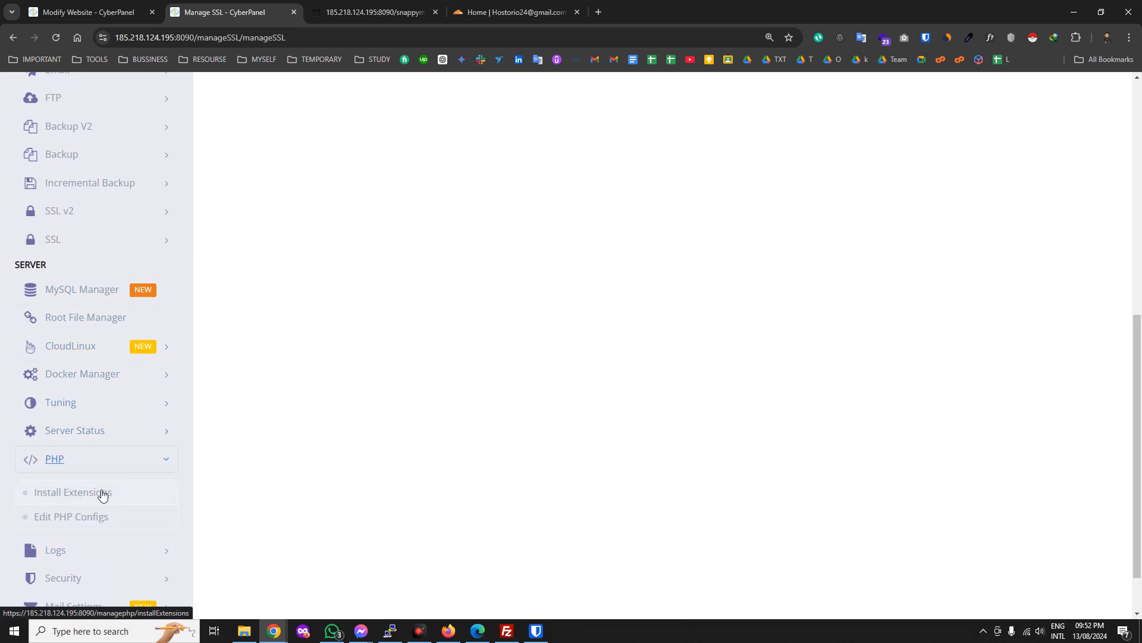
{"action": "scroll", "coordinate": [98, 485], "scroll_direction": "down", "scroll_amount": 1}
{"action": "left_click", "coordinate": [89, 459]}
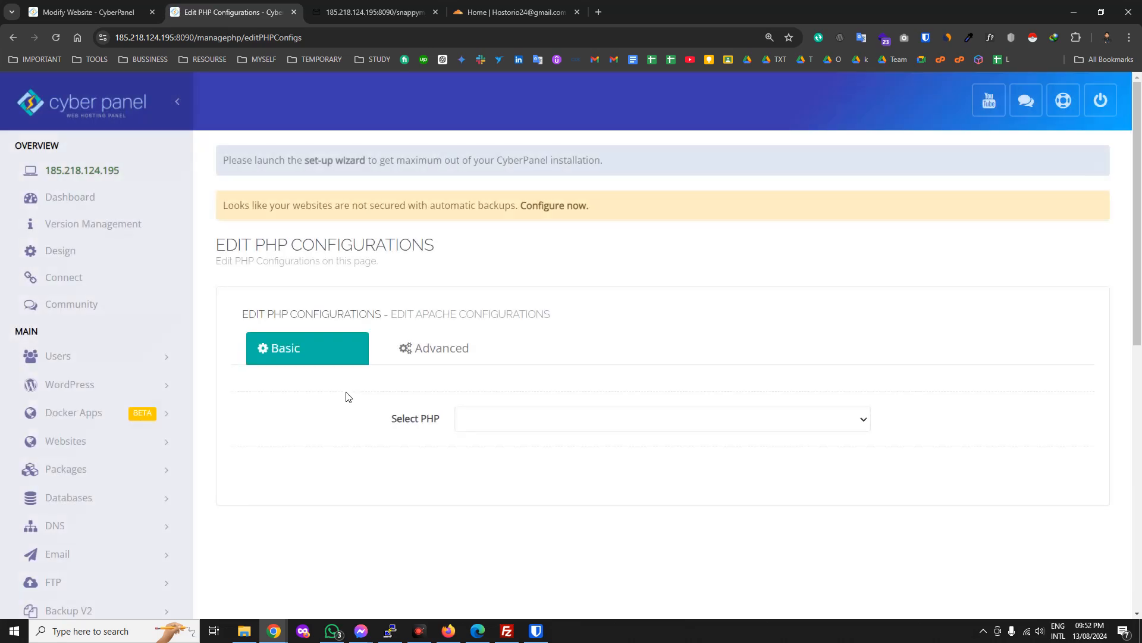
Choose PHP 8.2 and change its memory_limit to 1024M.
{"action": "scroll", "coordinate": [50, 369], "scroll_direction": "down", "scroll_amount": 6}
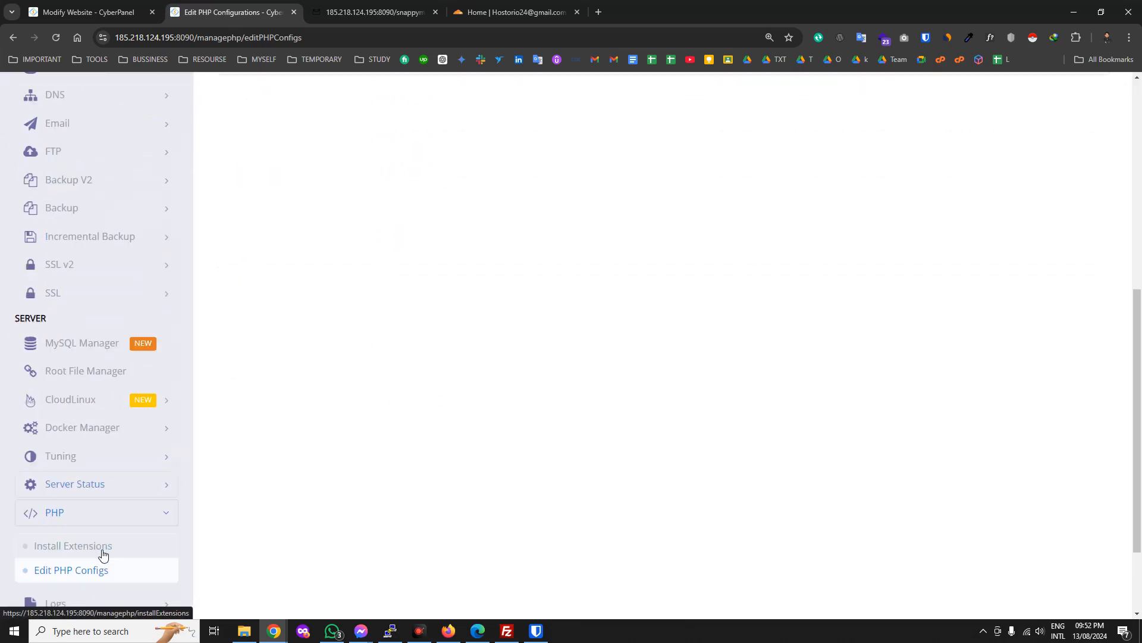
{"action": "scroll", "coordinate": [562, 429], "scroll_direction": "up", "scroll_amount": 4}
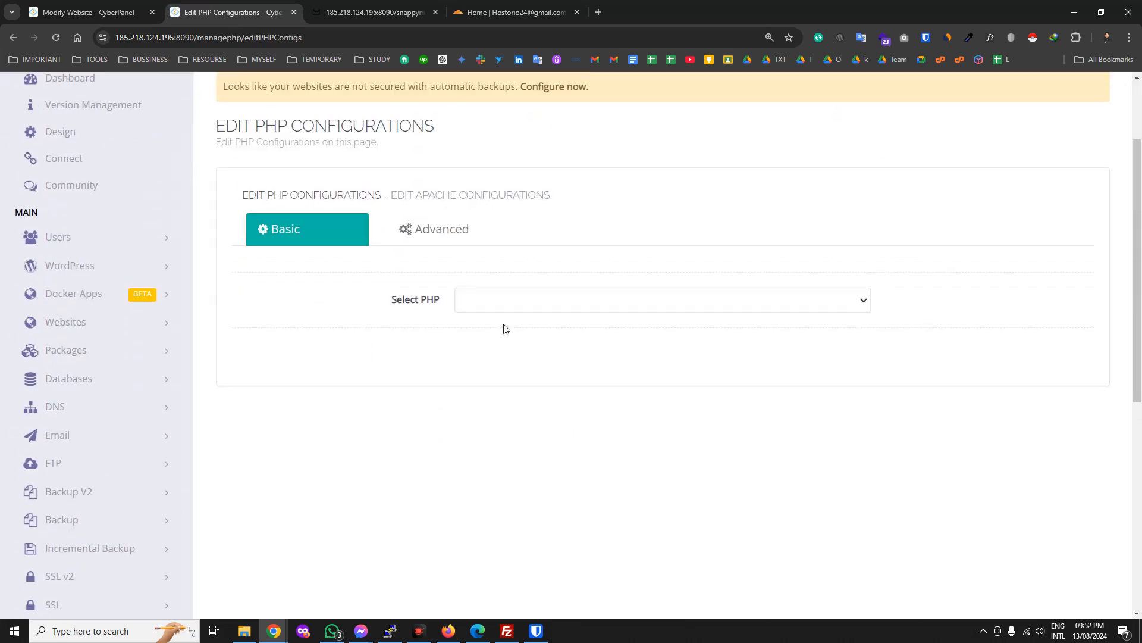
{"action": "left_click", "coordinate": [479, 289]}
{"action": "left_click", "coordinate": [498, 373]}
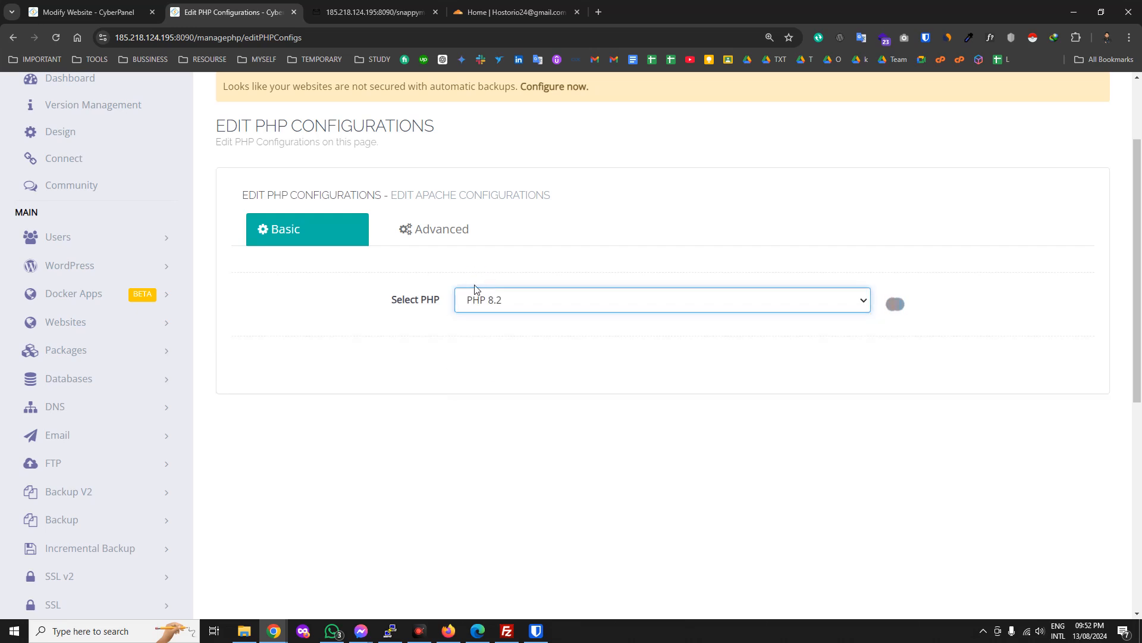
{"action": "scroll", "coordinate": [481, 442], "scroll_direction": "down", "scroll_amount": 2}
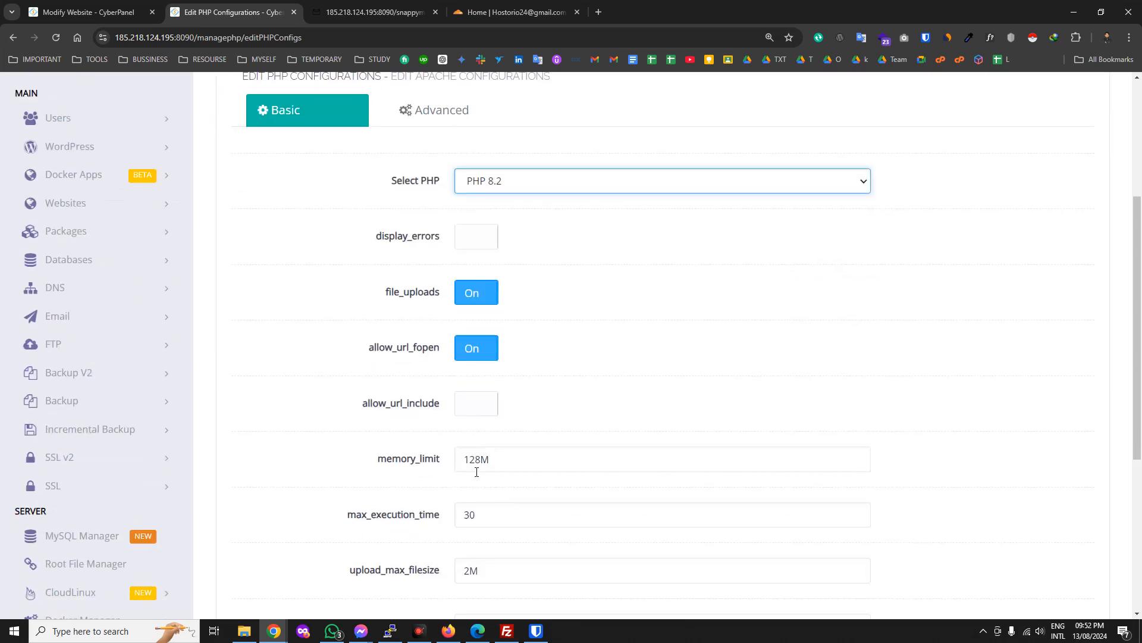
{"action": "left_click_drag", "start_coordinate": [482, 462], "coordinate": [464, 461]}
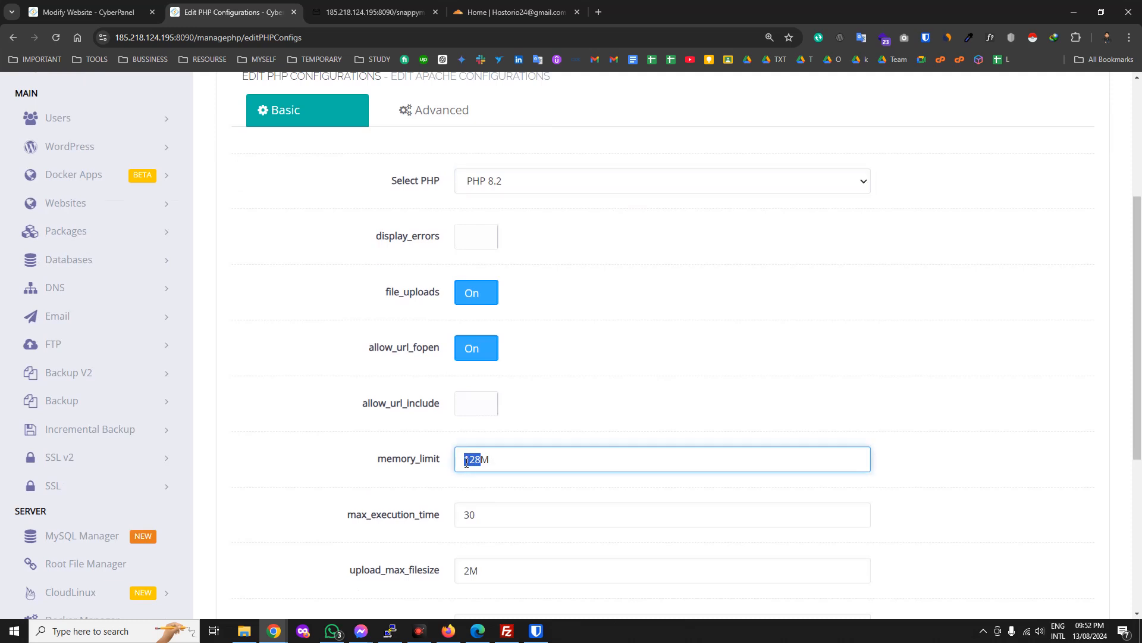
{"action": "type", "text": "1"}
{"action": "left_click", "coordinate": [404, 465]}
{"action": "key", "text": "ctrl+c"}
{"action": "scroll", "coordinate": [576, 583], "scroll_direction": "down", "scroll_amount": 1}
Set max_execution_time 300, upload and post sizes 1024M, max_input_time 600, and save.
{"action": "left_click", "coordinate": [480, 458]}
{"action": "left_click_drag", "start_coordinate": [482, 513], "coordinate": [445, 517]}
{"action": "key", "text": "ctrl+v"}
{"action": "left_click_drag", "start_coordinate": [492, 556], "coordinate": [448, 571]}
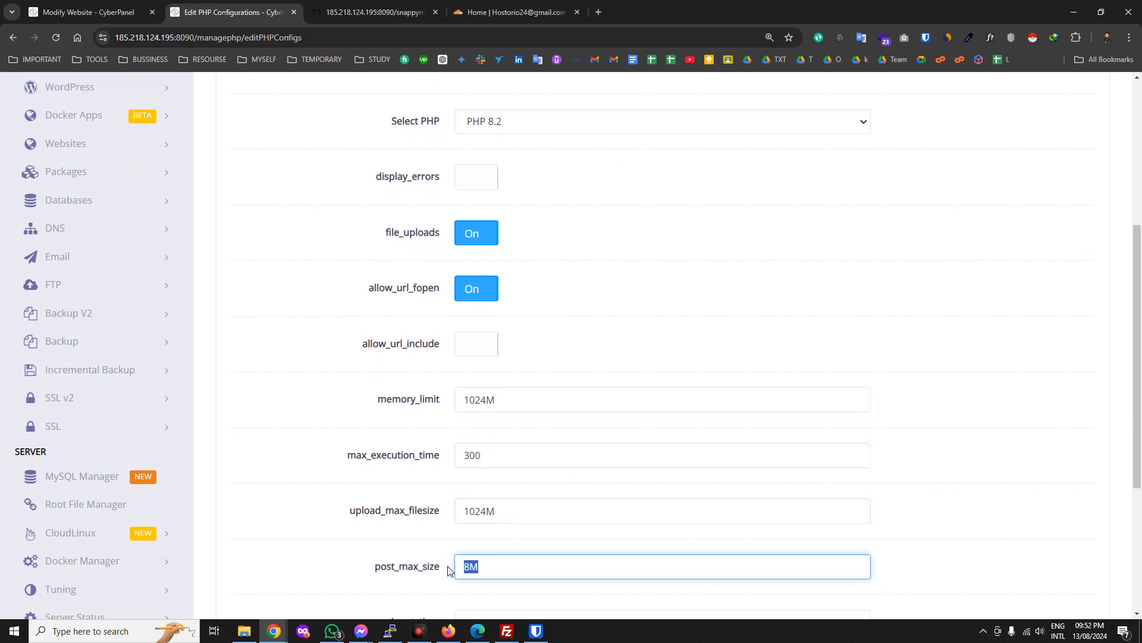
{"action": "scroll", "coordinate": [515, 539], "scroll_direction": "down", "scroll_amount": 3}
{"action": "left_click", "coordinate": [489, 451]}
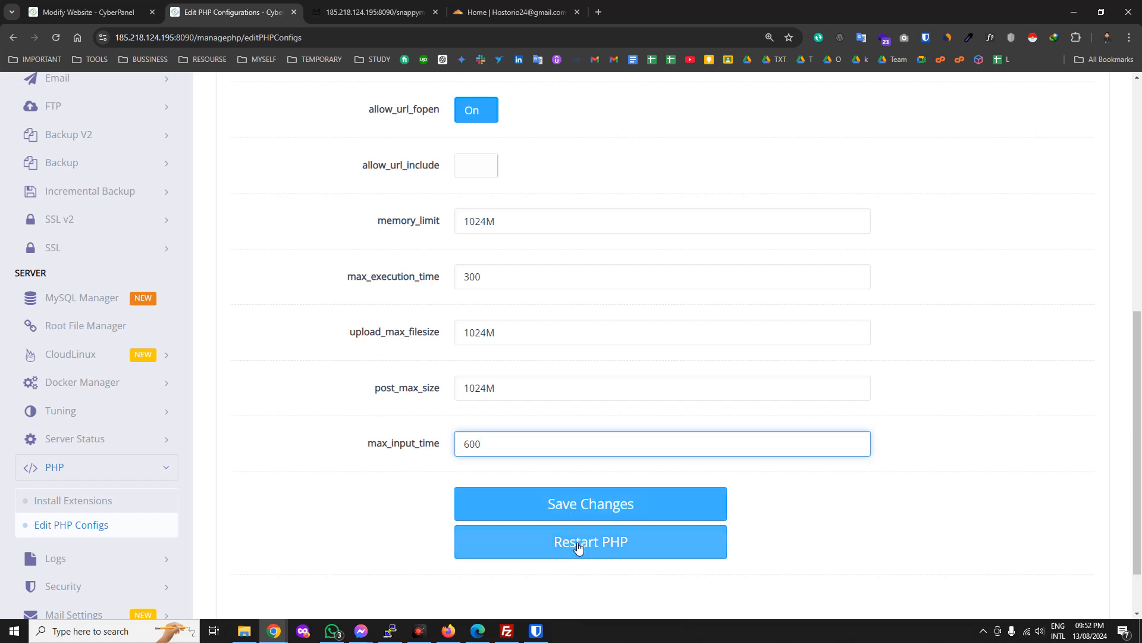
{"action": "left_click", "coordinate": [572, 512]}
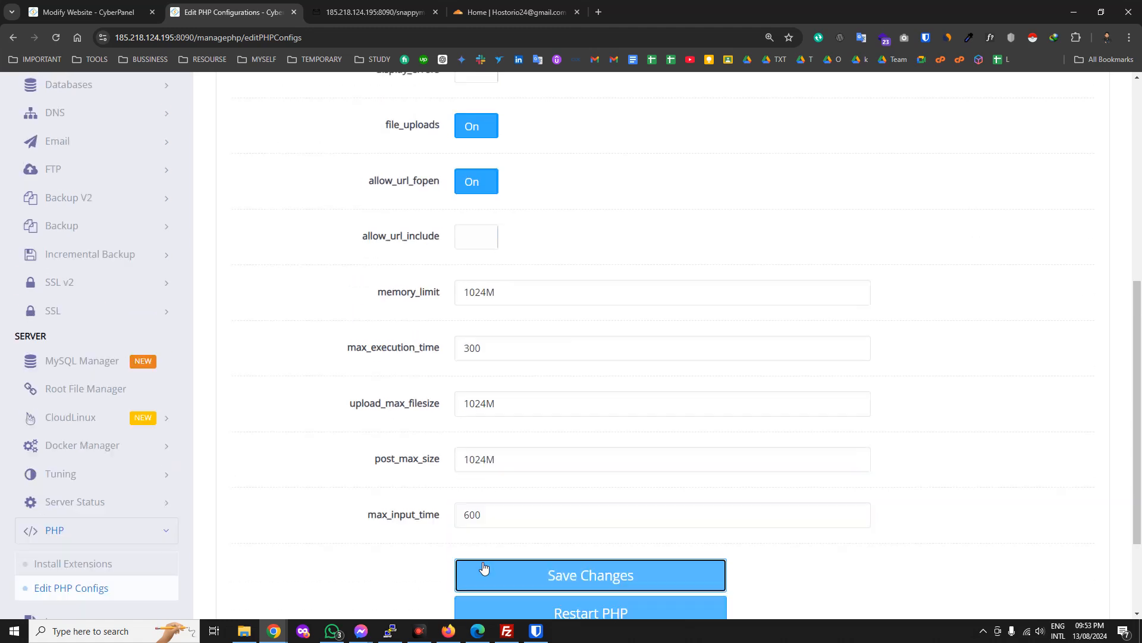
Switch the PHP version selector to PHP 8.0 to view its settings.
{"action": "scroll", "coordinate": [161, 510], "scroll_direction": "up", "scroll_amount": 5}
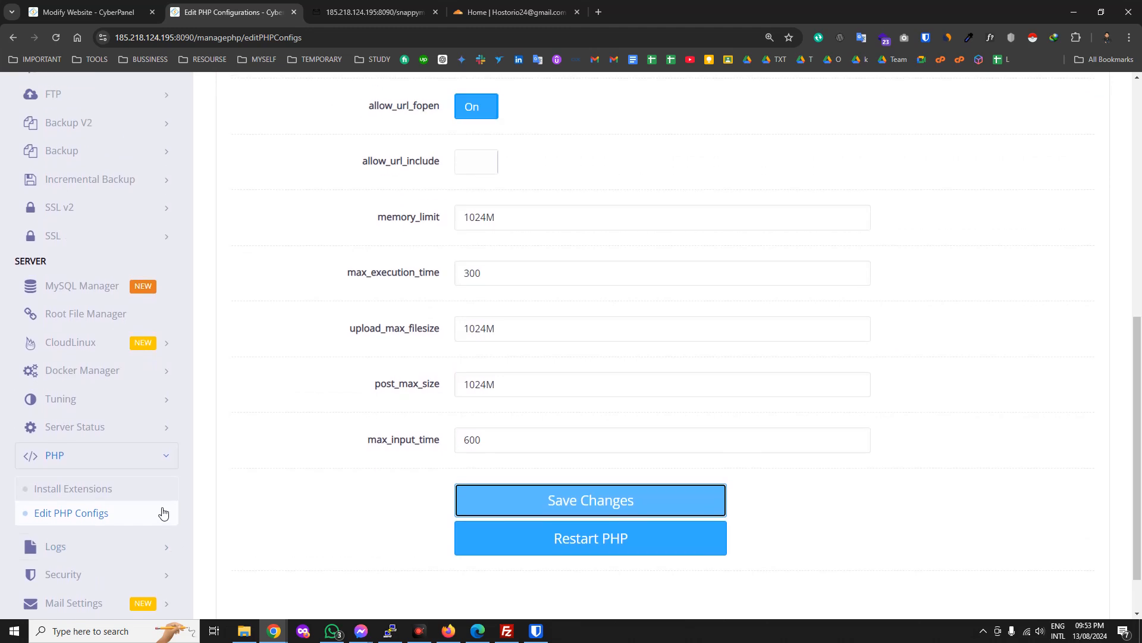
{"action": "scroll", "coordinate": [537, 335], "scroll_direction": "up", "scroll_amount": 1}
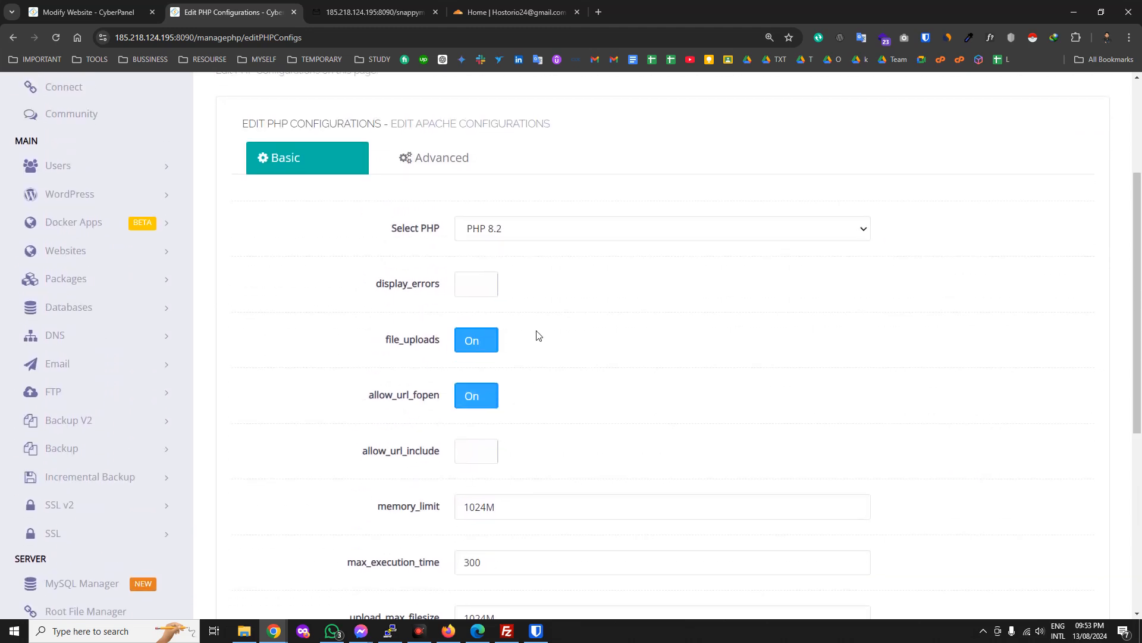
{"action": "left_click", "coordinate": [516, 234]}
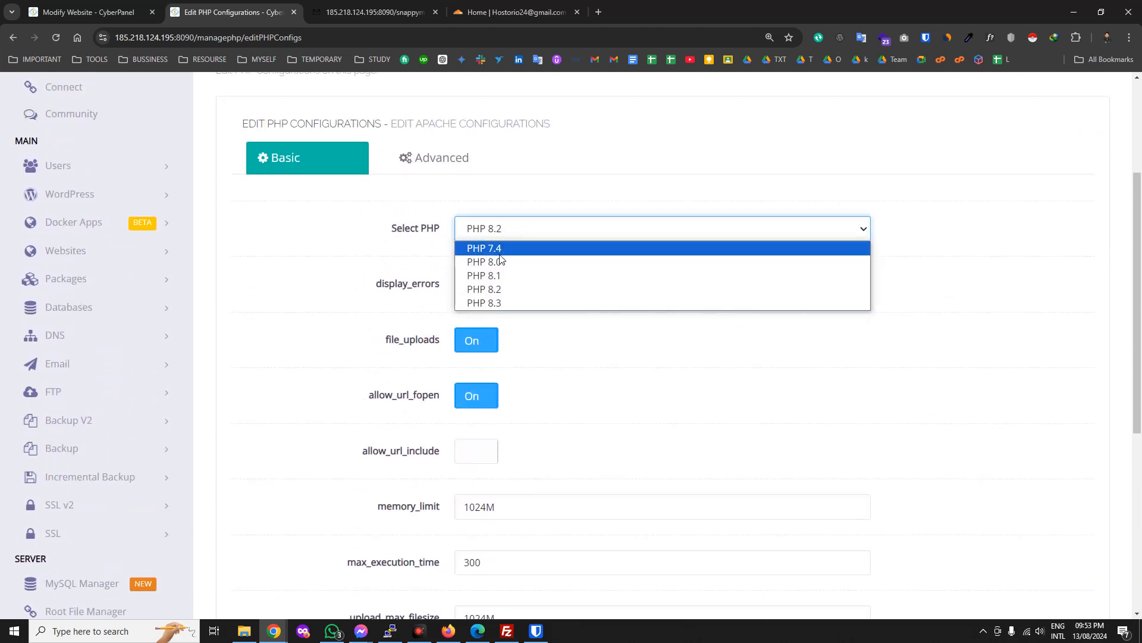
{"action": "left_click", "coordinate": [524, 261]}
{"action": "scroll", "coordinate": [286, 437], "scroll_direction": "down", "scroll_amount": 5}
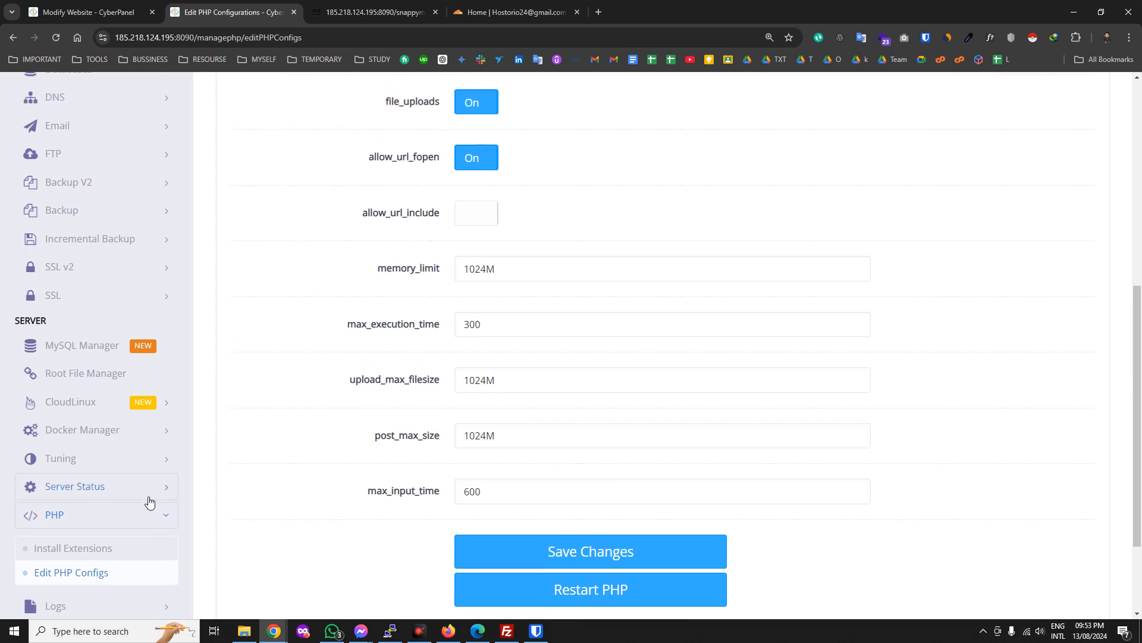
{"action": "scroll", "coordinate": [150, 501], "scroll_direction": "down", "scroll_amount": 1}
Expand Logs and Security in the sidebar and go to the Firewall page.
{"action": "left_click", "coordinate": [98, 544]}
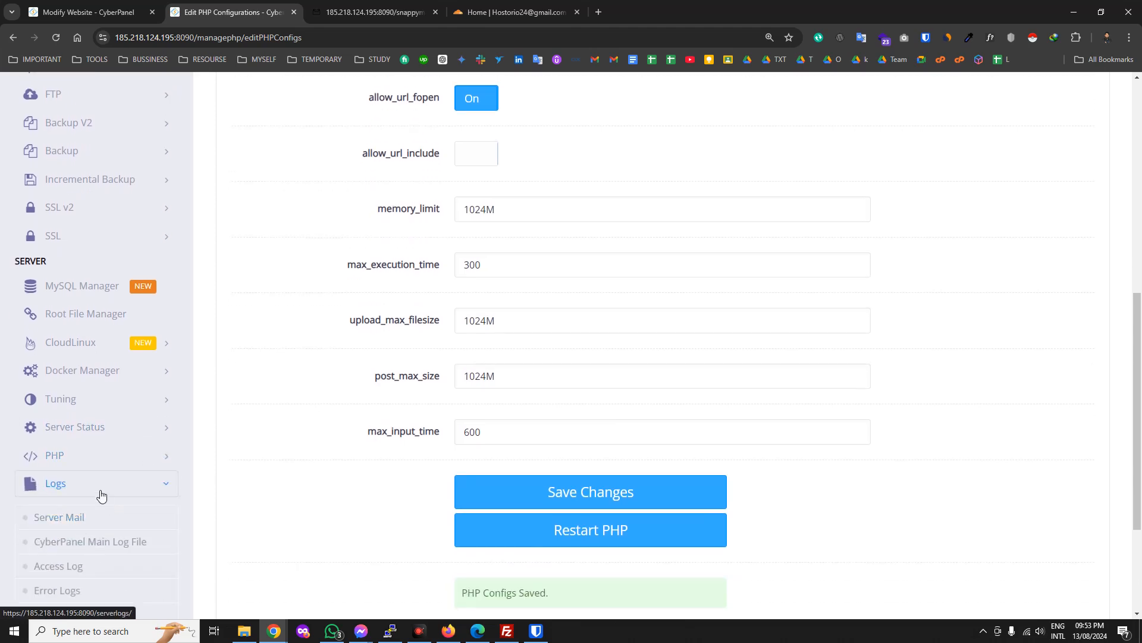
{"action": "scroll", "coordinate": [105, 476], "scroll_direction": "down", "scroll_amount": 2}
{"action": "scroll", "coordinate": [99, 494], "scroll_direction": "up", "scroll_amount": 2}
{"action": "scroll", "coordinate": [123, 487], "scroll_direction": "down", "scroll_amount": 3}
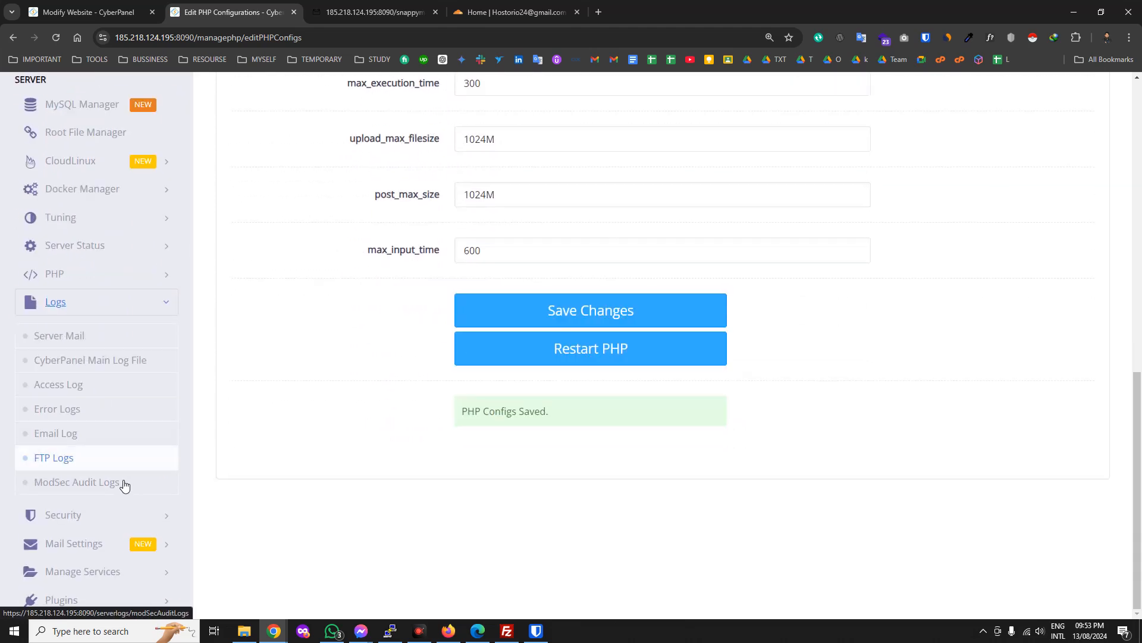
{"action": "left_click", "coordinate": [119, 517]}
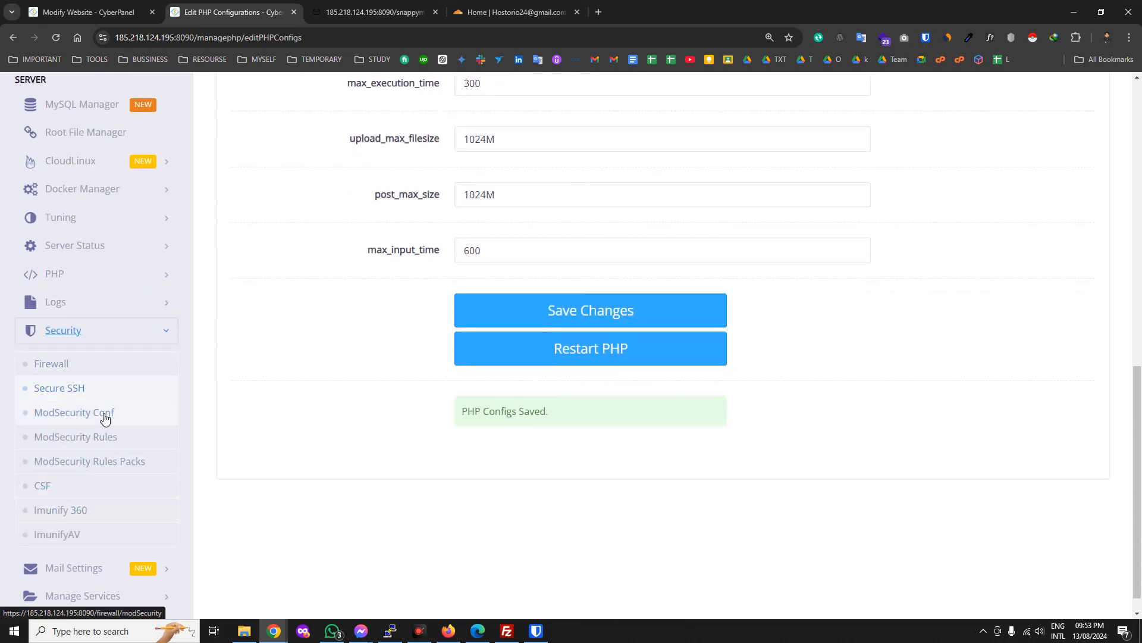
{"action": "left_click", "coordinate": [69, 364]}
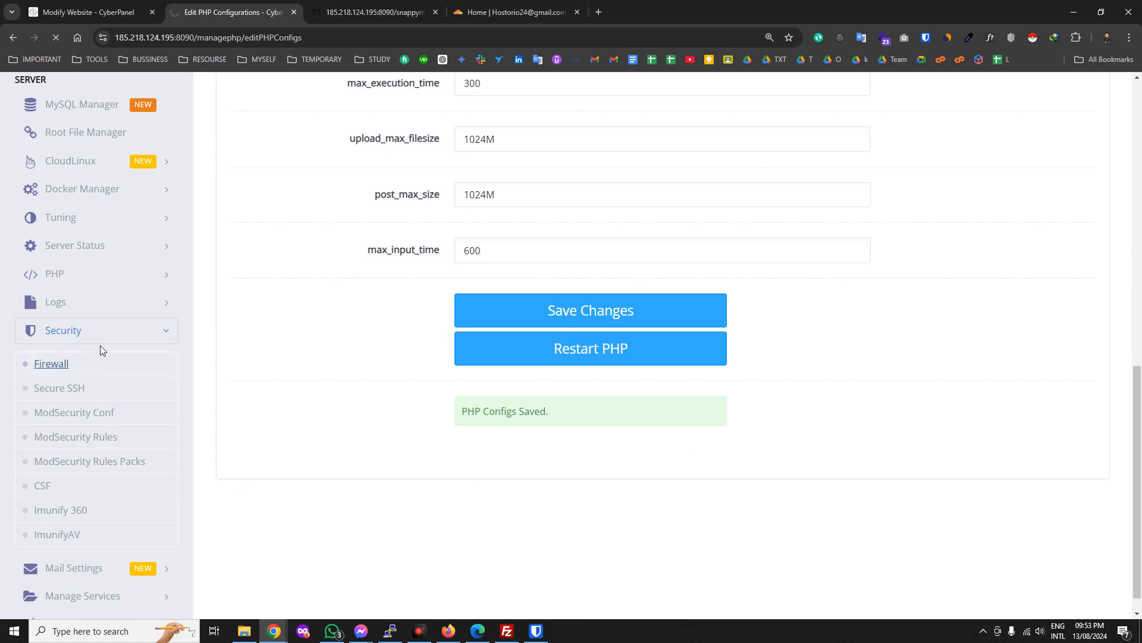
{"action": "scroll", "coordinate": [100, 350], "scroll_direction": "up", "scroll_amount": 3}
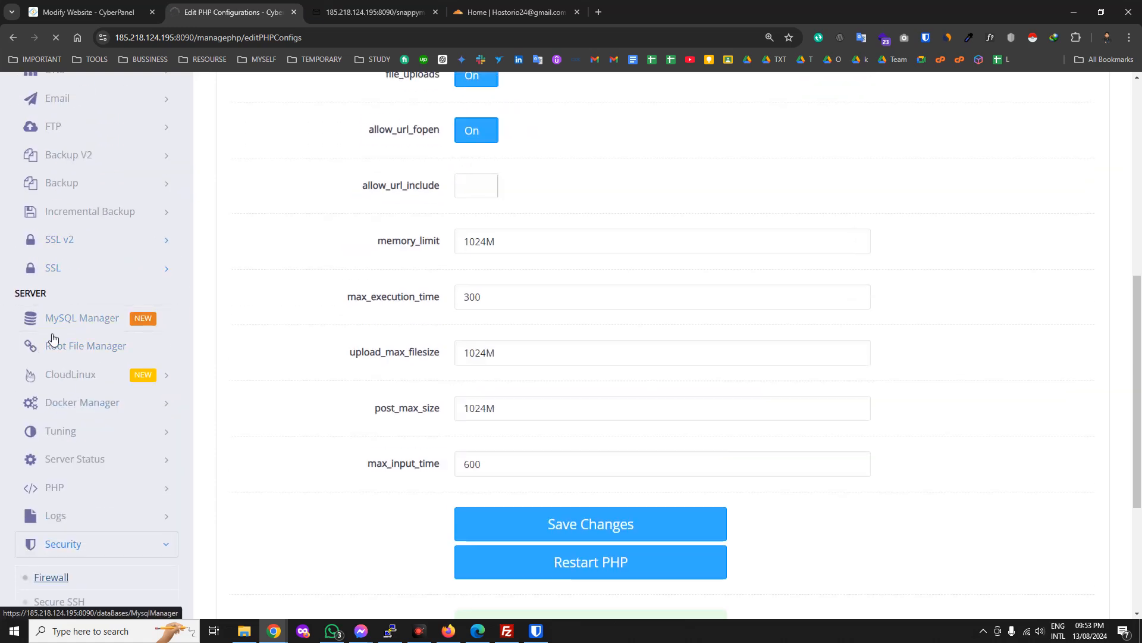
{"action": "scroll", "coordinate": [87, 393], "scroll_direction": "down", "scroll_amount": 3}
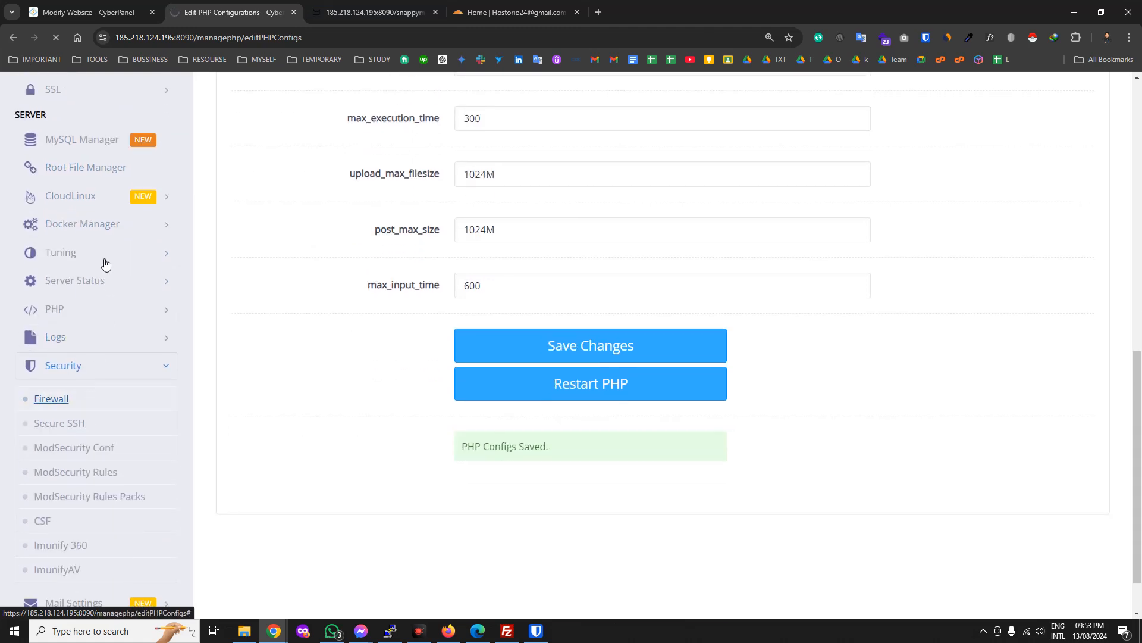
{"action": "scroll", "coordinate": [89, 500], "scroll_direction": "up", "scroll_amount": 1}
{"action": "scroll", "coordinate": [51, 490], "scroll_direction": "down", "scroll_amount": 2}
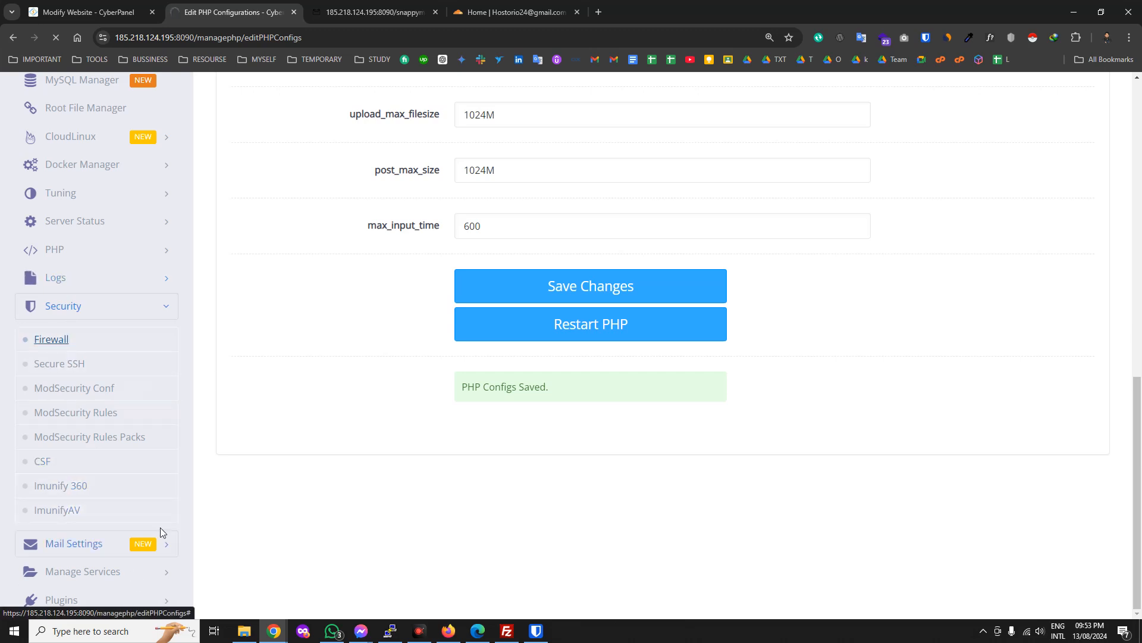
Expand Mail Settings, Manage Services and Plugins, then move to the SnappyMail webmail tab.
{"action": "left_click", "coordinate": [161, 546]}
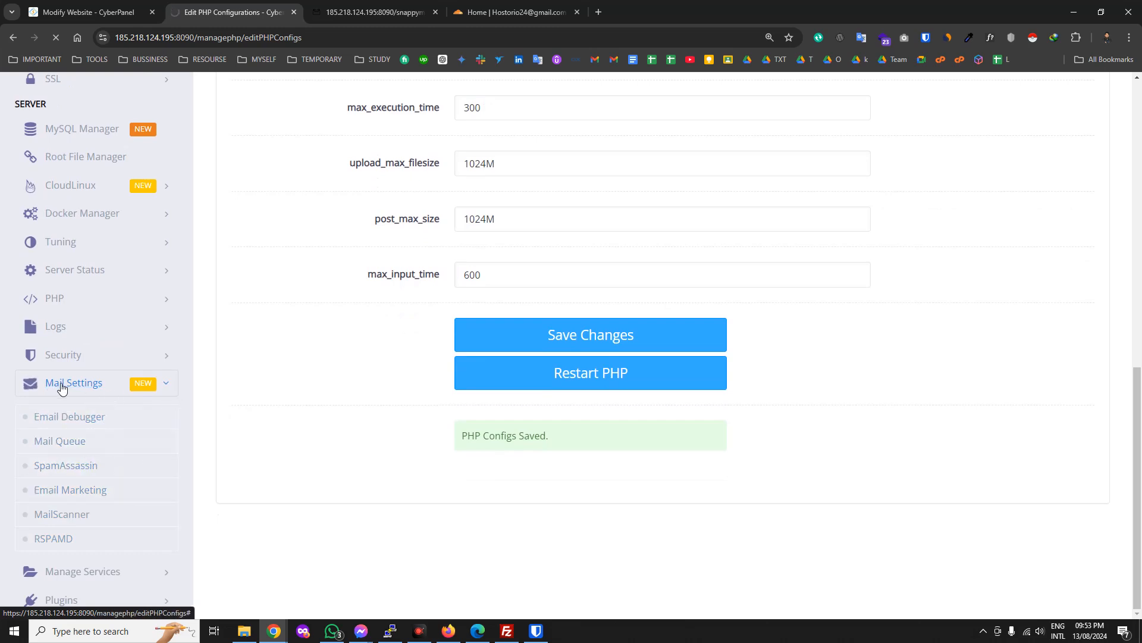
{"action": "left_click", "coordinate": [136, 573]}
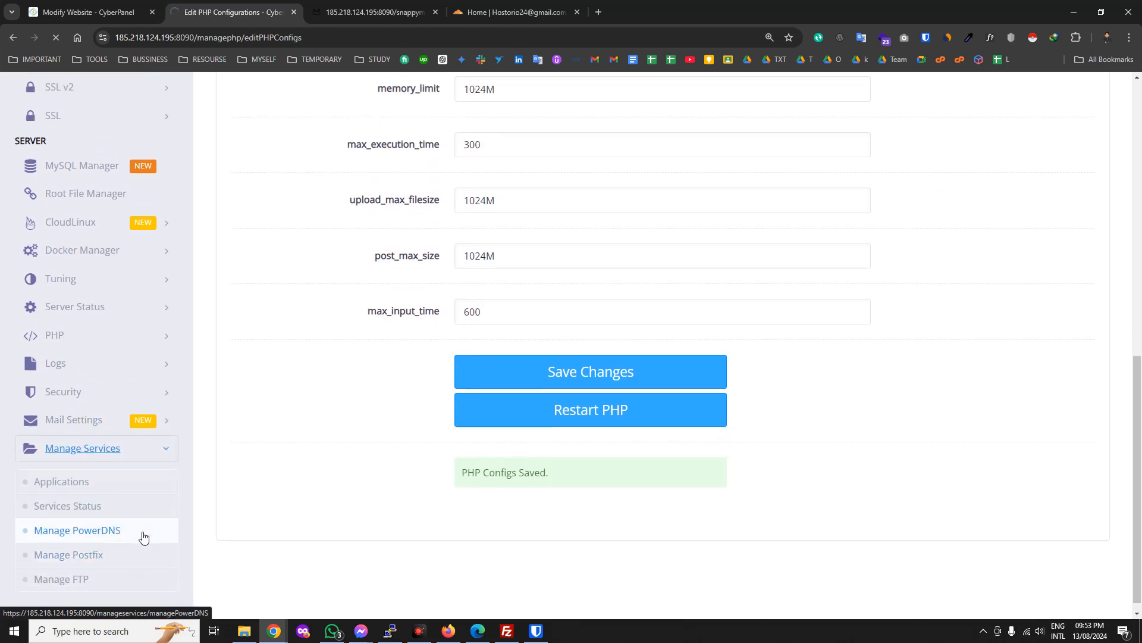
{"action": "left_click", "coordinate": [152, 610]}
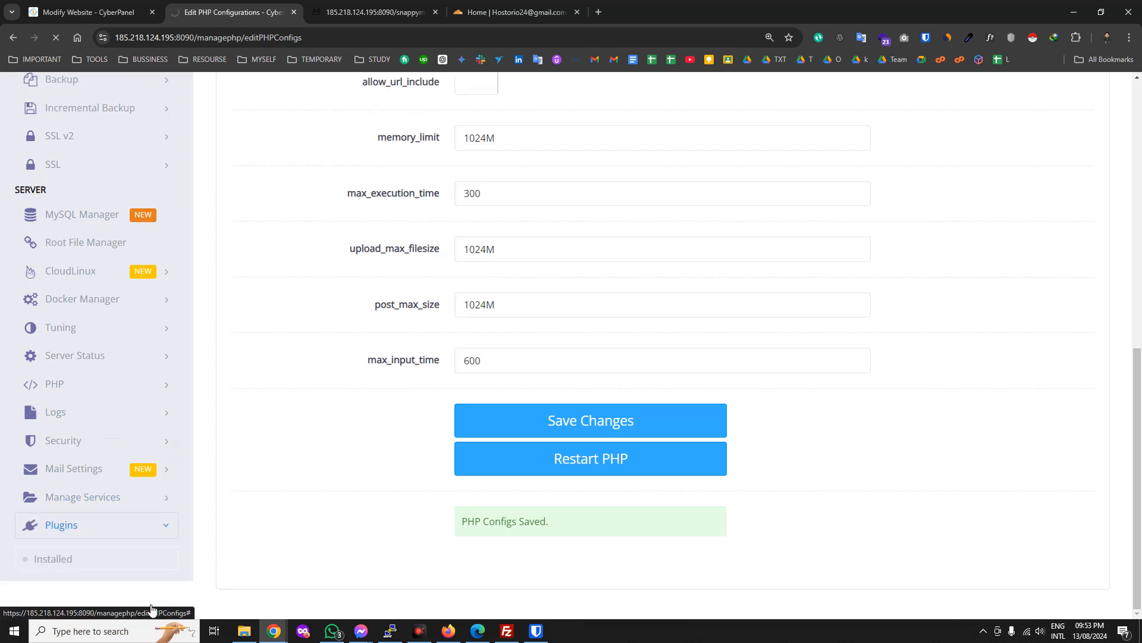
{"action": "scroll", "coordinate": [151, 515], "scroll_direction": "up", "scroll_amount": 2}
{"action": "scroll", "coordinate": [142, 425], "scroll_direction": "down", "scroll_amount": 1}
{"action": "left_click", "coordinate": [322, 5]}
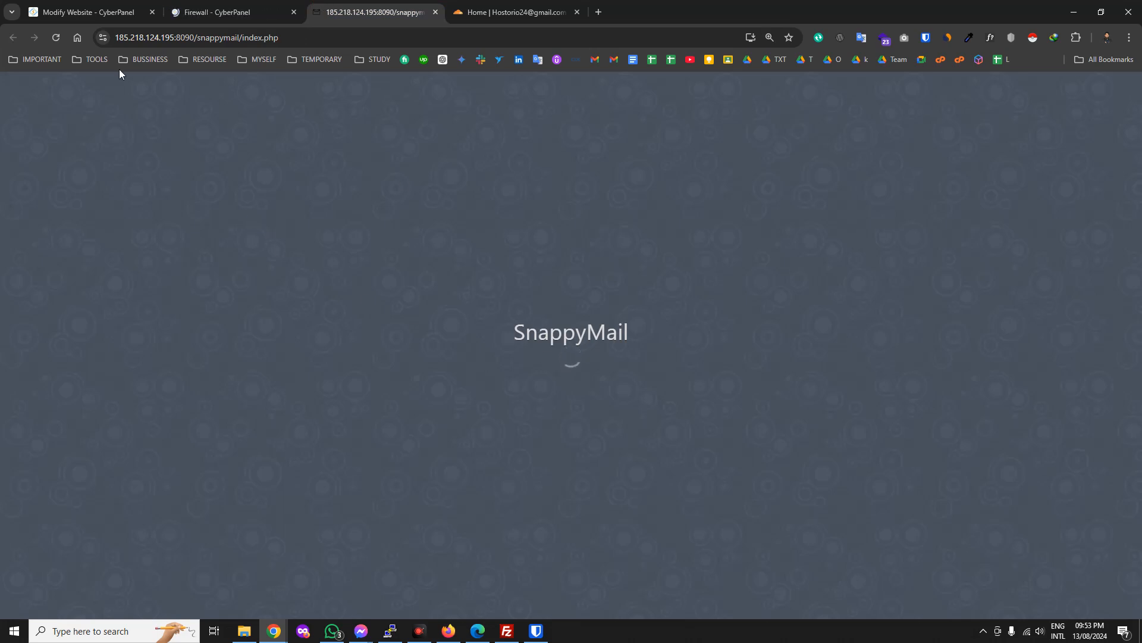
Reload SnappyMail, scroll through the firewall rules table, then return to the webmail login form.
{"action": "left_click", "coordinate": [49, 41]}
{"action": "left_click", "coordinate": [249, 6]}
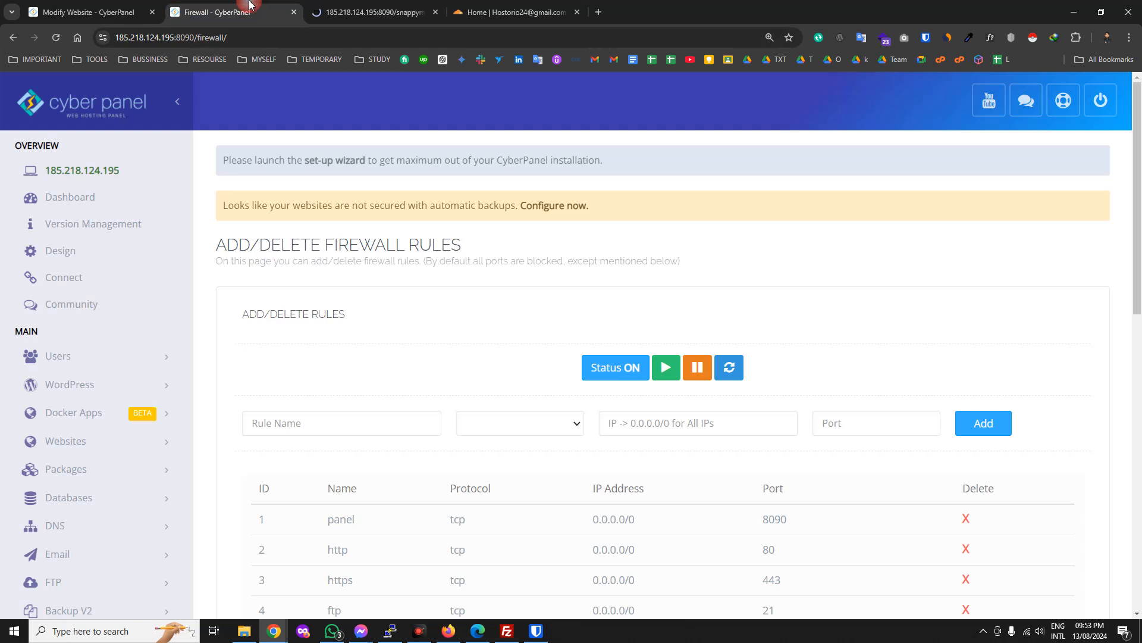
{"action": "scroll", "coordinate": [574, 309], "scroll_direction": "down", "scroll_amount": 10}
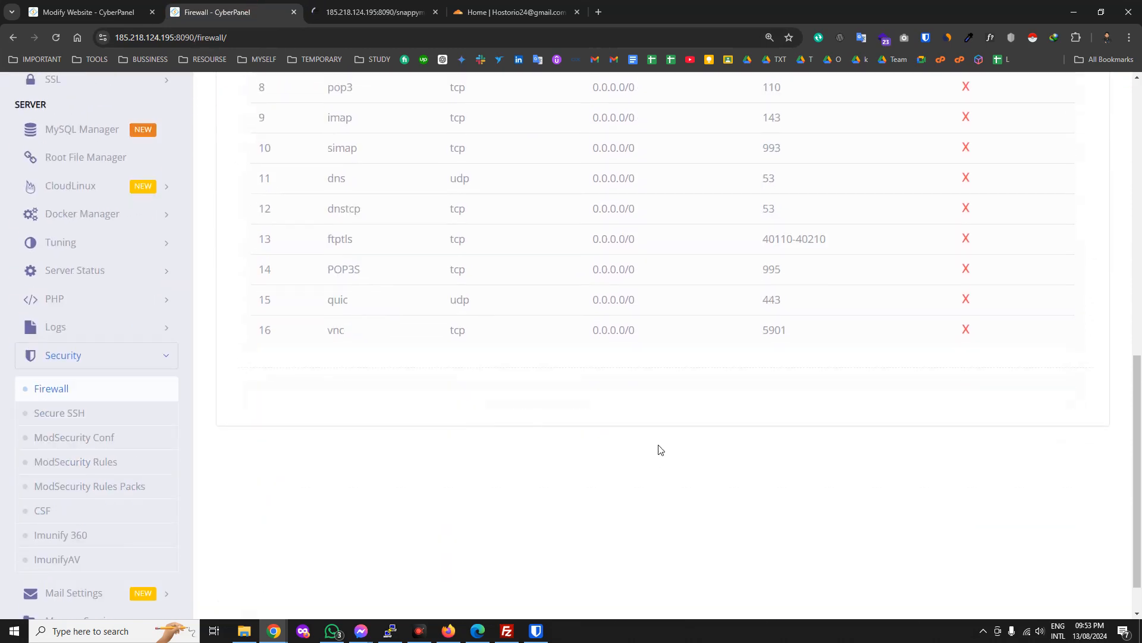
{"action": "scroll", "coordinate": [658, 453], "scroll_direction": "up", "scroll_amount": 6}
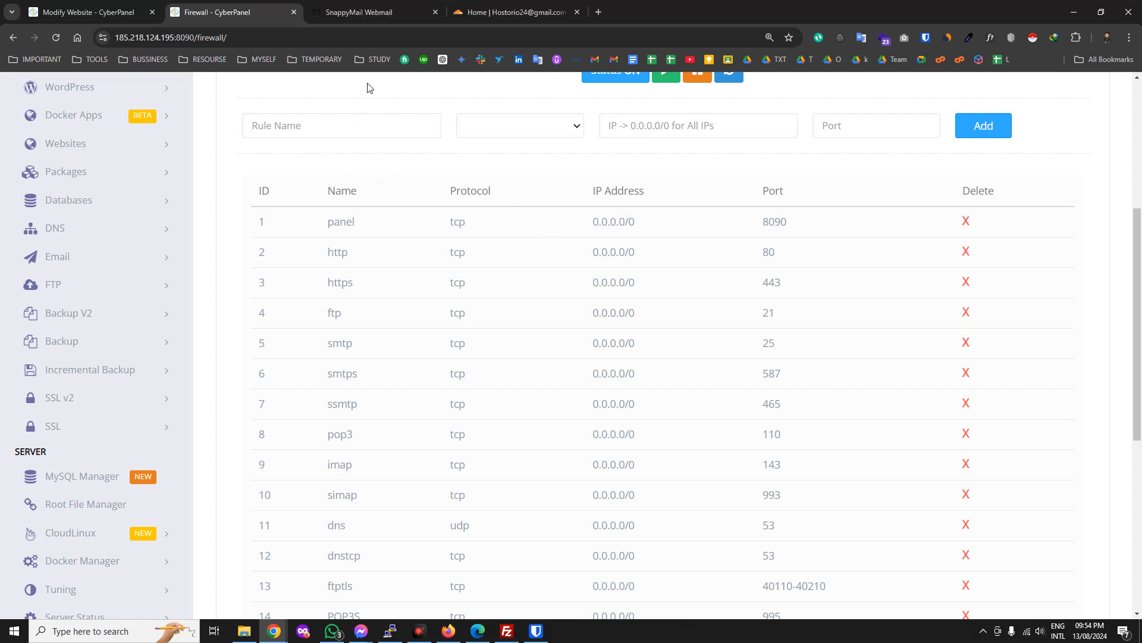
{"action": "left_click", "coordinate": [350, 6]}
{"action": "left_click", "coordinate": [259, 146]}
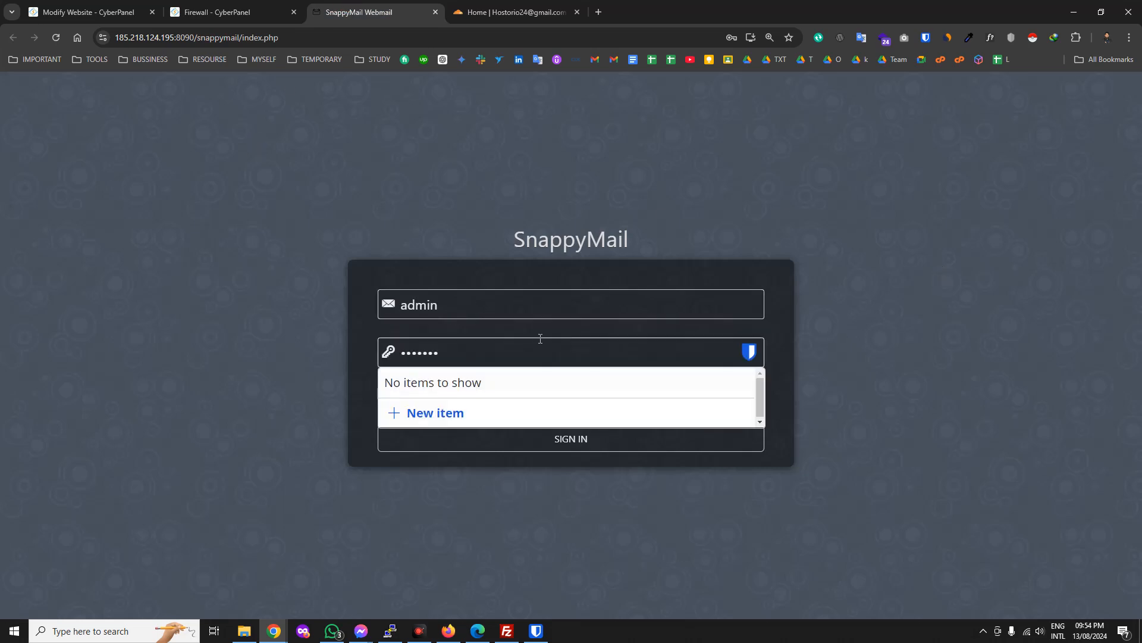
Replace the autofilled admin user name with the mailbox's e-mail address.
{"action": "left_click", "coordinate": [539, 307]}
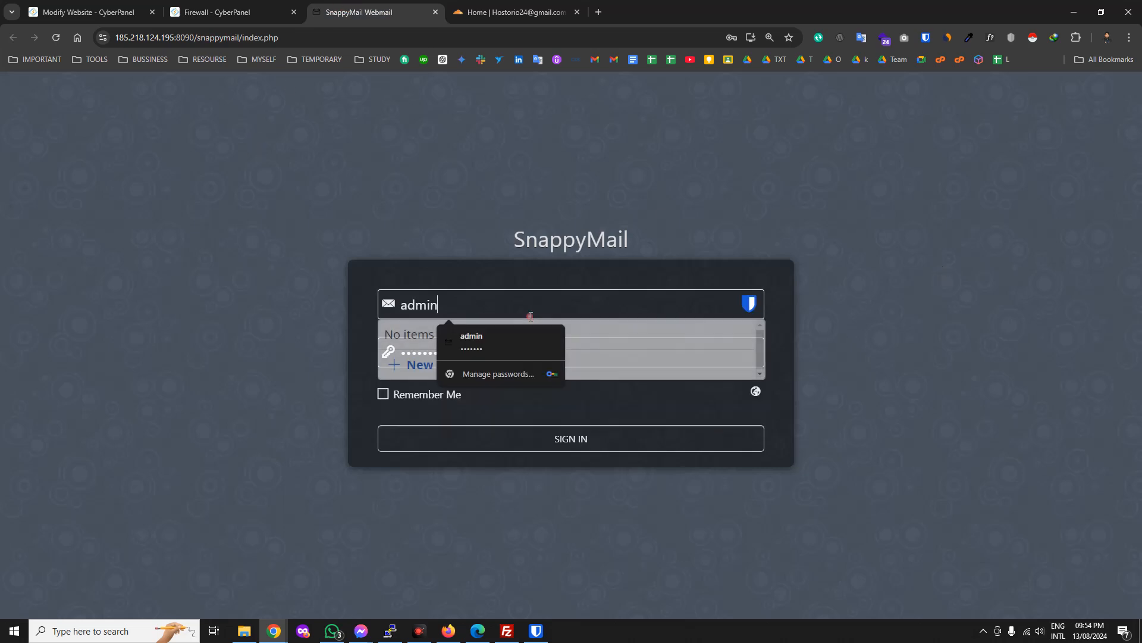
{"action": "double_click", "coordinate": [456, 305]}
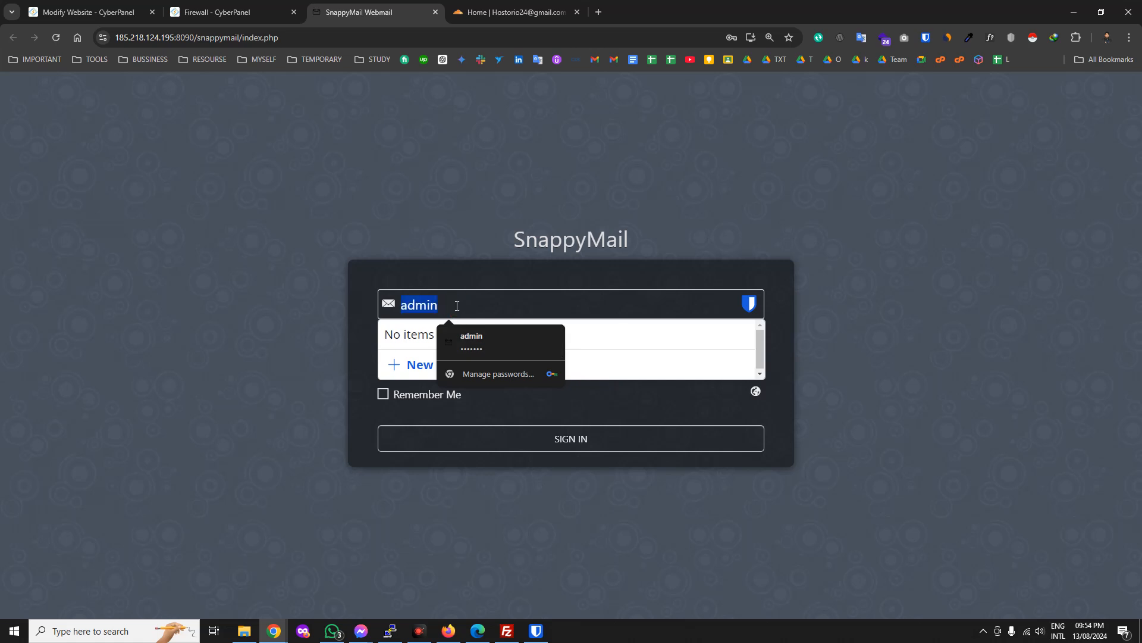
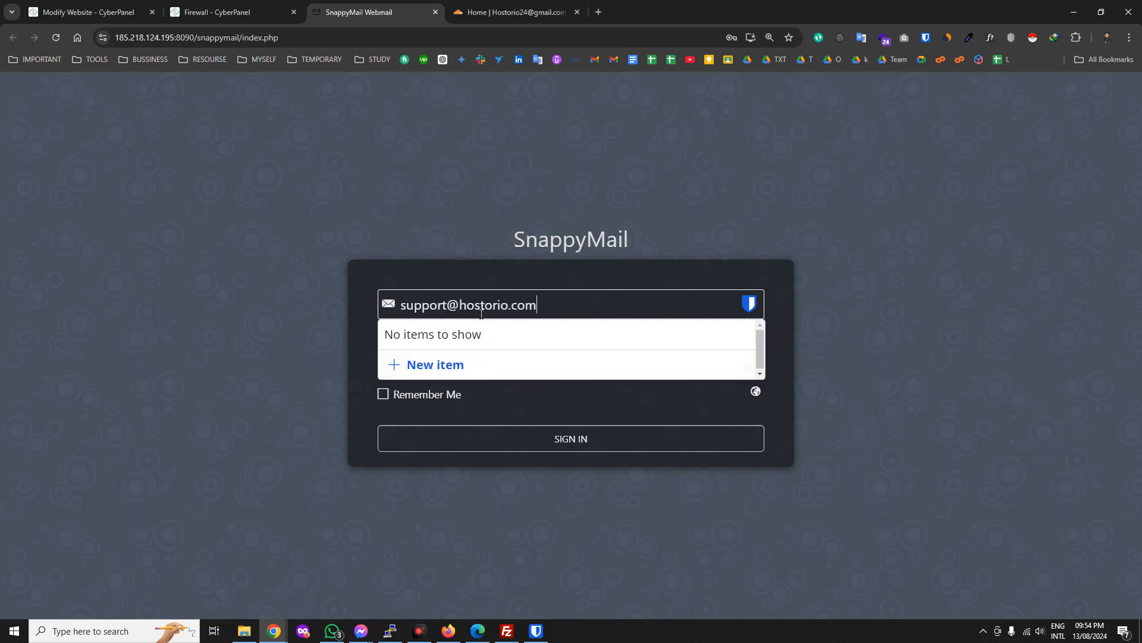
{"action": "triple_click", "coordinate": [481, 305]}
Paste the mailbox password into the password field and sign in.
{"action": "left_click", "coordinate": [546, 306]}
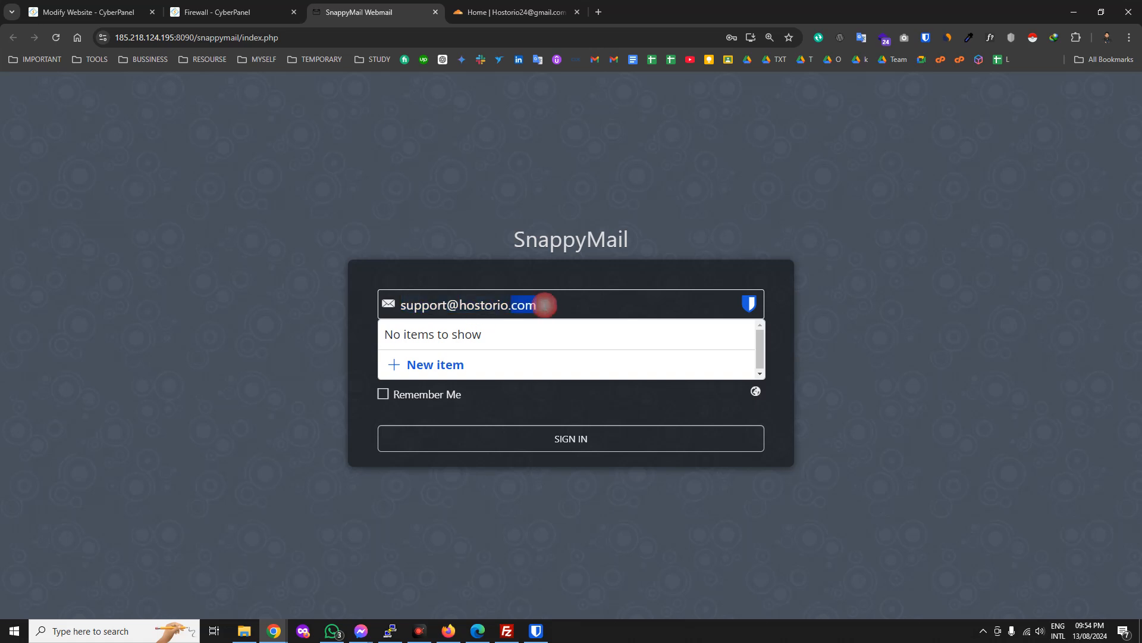
{"action": "left_click", "coordinate": [867, 269]}
{"action": "left_click", "coordinate": [632, 345]}
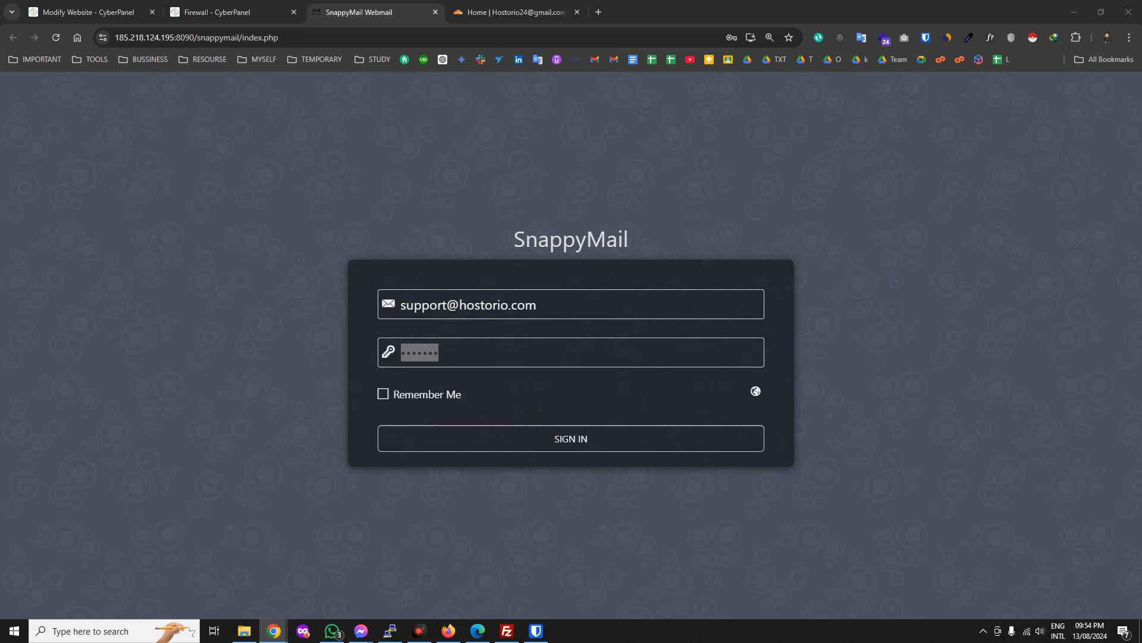
{"action": "left_click", "coordinate": [468, 360]}
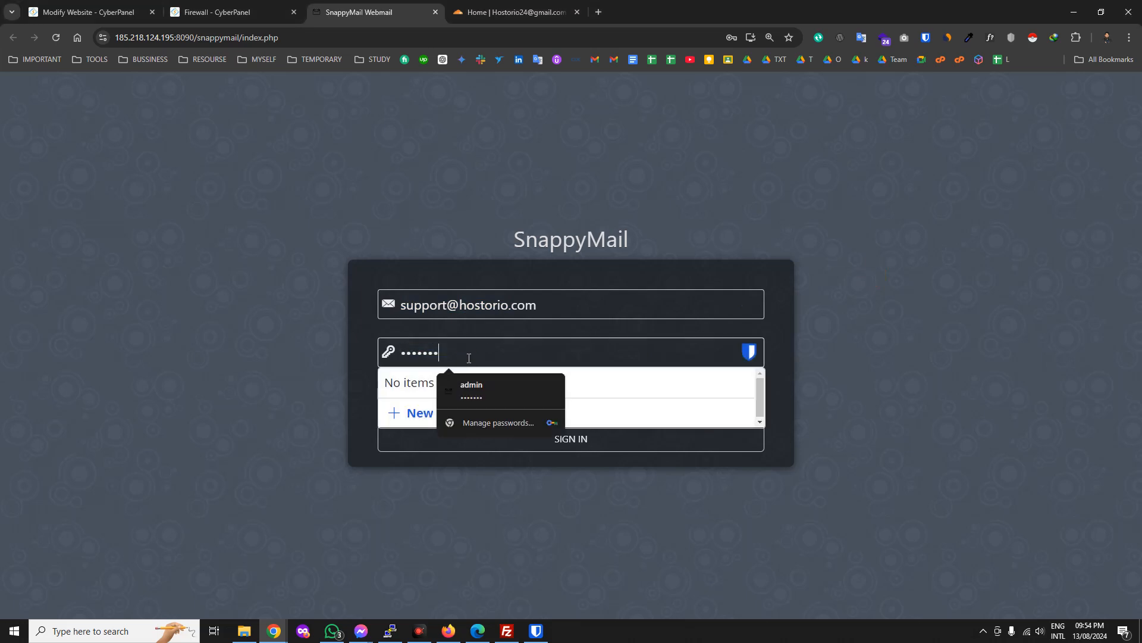
{"action": "key", "text": "ctrl+v"}
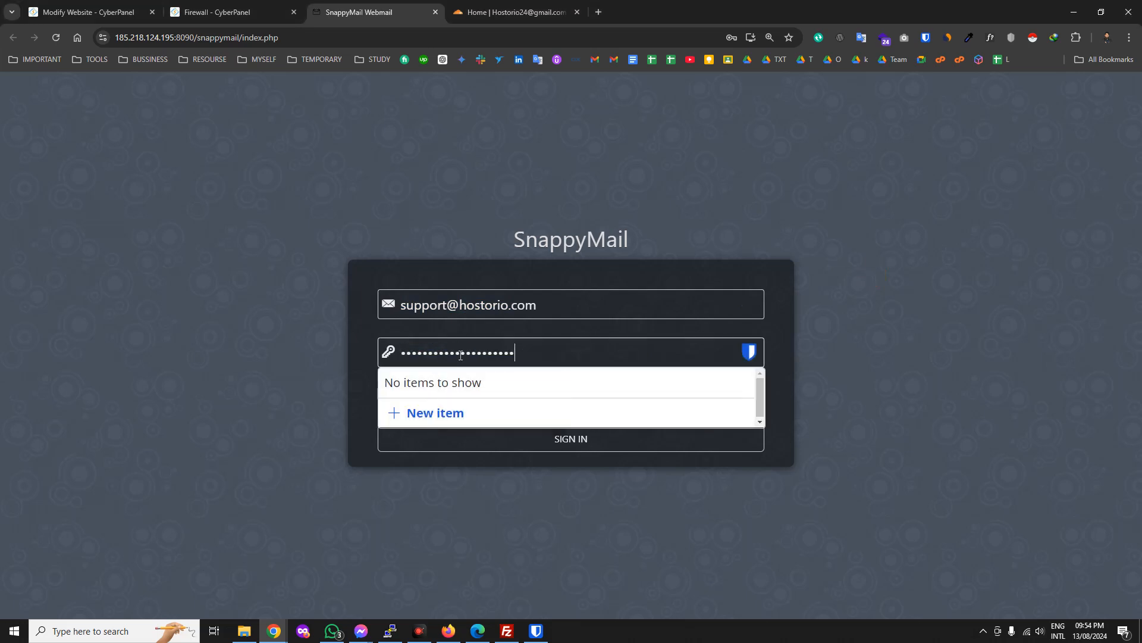
{"action": "double_click", "coordinate": [511, 352]}
{"action": "key", "text": "ctrl+v"}
{"action": "left_click", "coordinate": [904, 371]}
{"action": "left_click", "coordinate": [466, 433]}
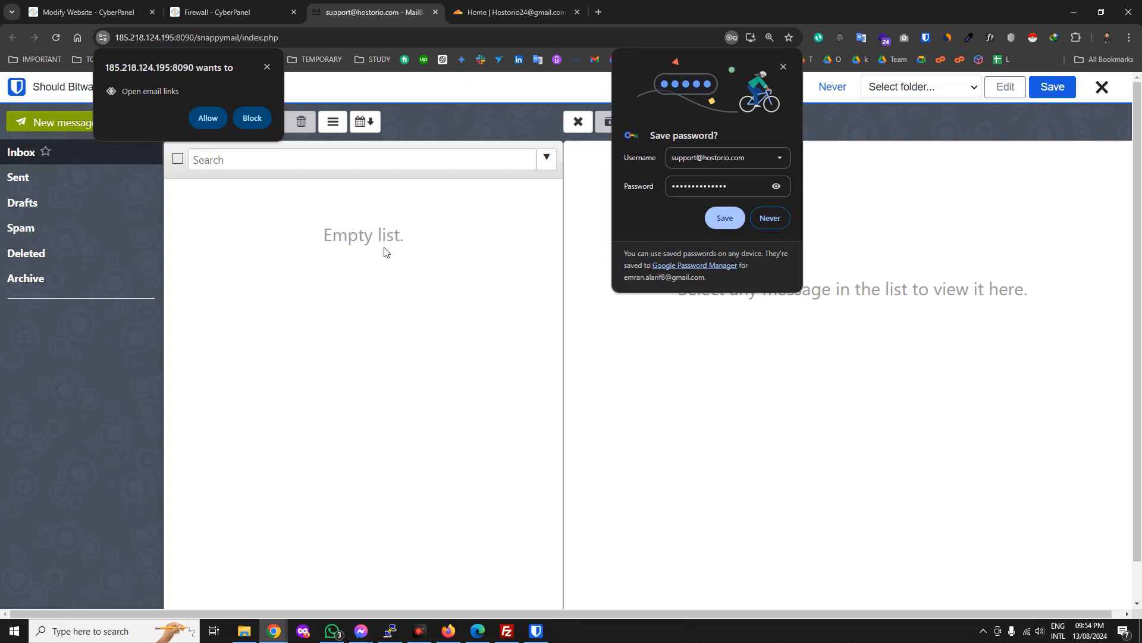
Block the notification request, decline saving the password, close the Bitwarden bar, and return to Modify Website.
{"action": "left_click", "coordinate": [253, 118]}
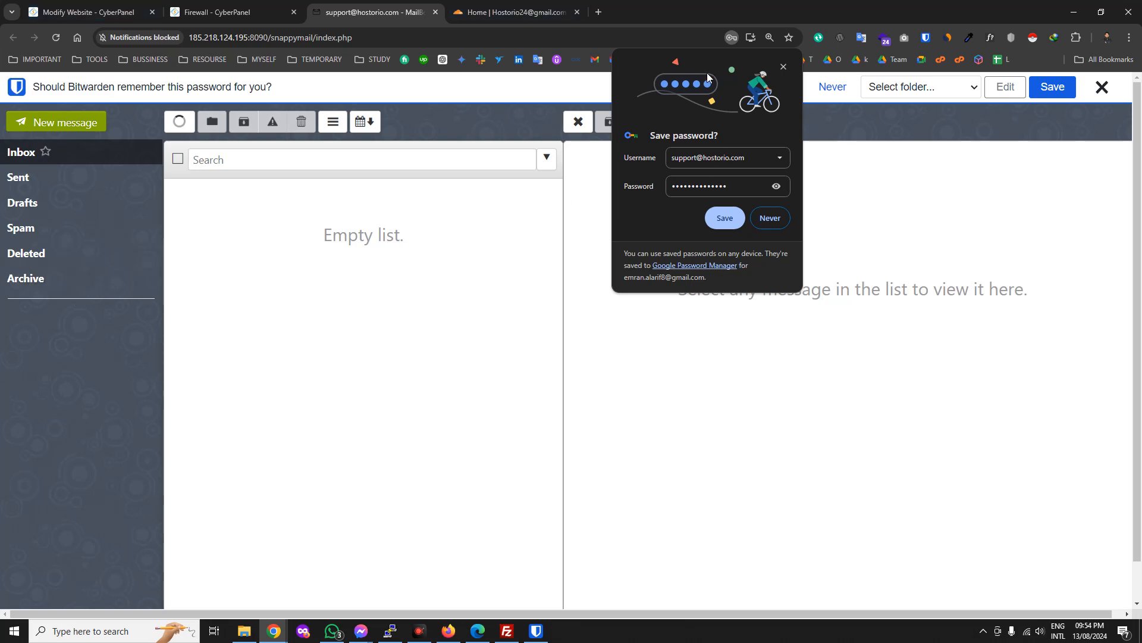
{"action": "left_click", "coordinate": [783, 67]}
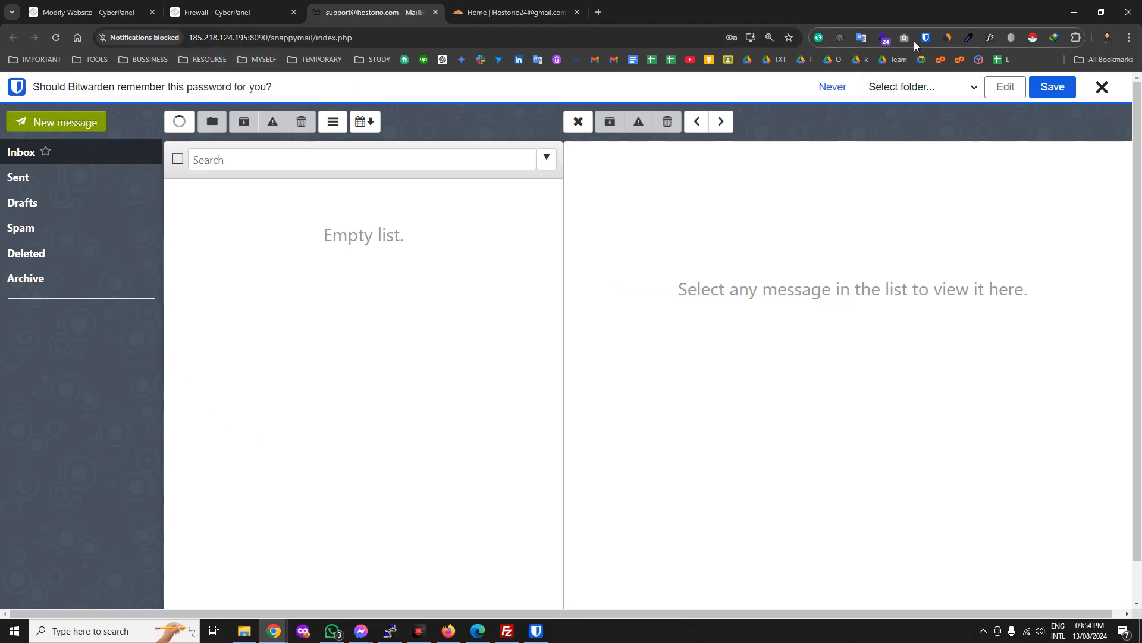
{"action": "left_click", "coordinate": [1102, 87]}
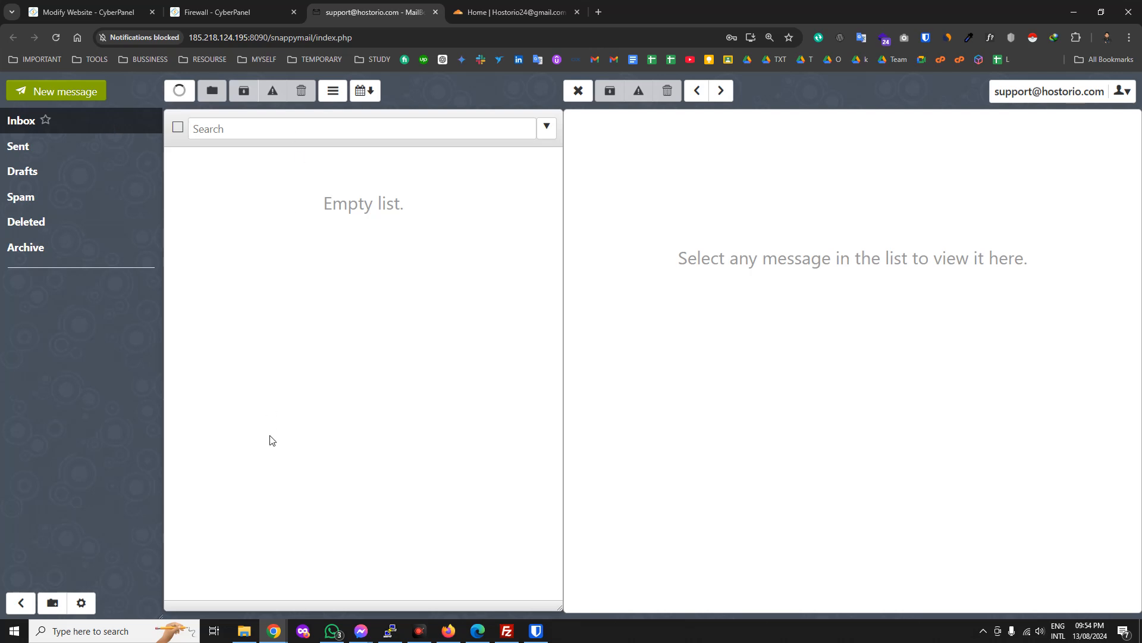
{"action": "left_click", "coordinate": [109, 6]}
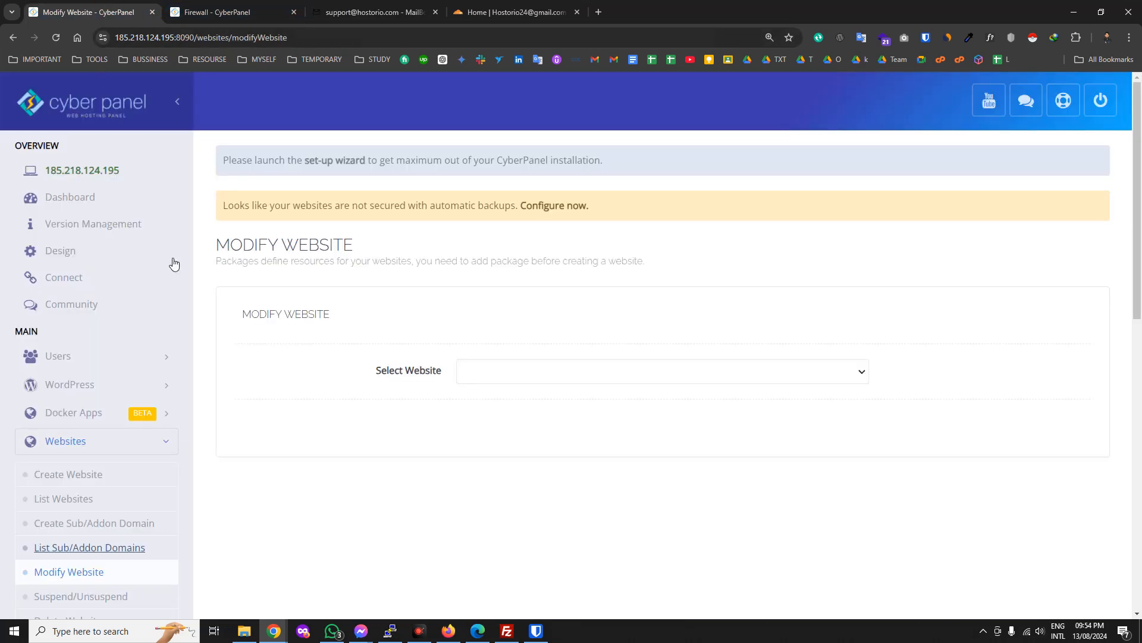
Collapse Websites and expand the Users, WordPress and Packages sidebar sections.
{"action": "left_click", "coordinate": [167, 444]}
{"action": "scroll", "coordinate": [167, 439], "scroll_direction": "down", "scroll_amount": 2}
{"action": "scroll", "coordinate": [167, 439], "scroll_direction": "down", "scroll_amount": 2}
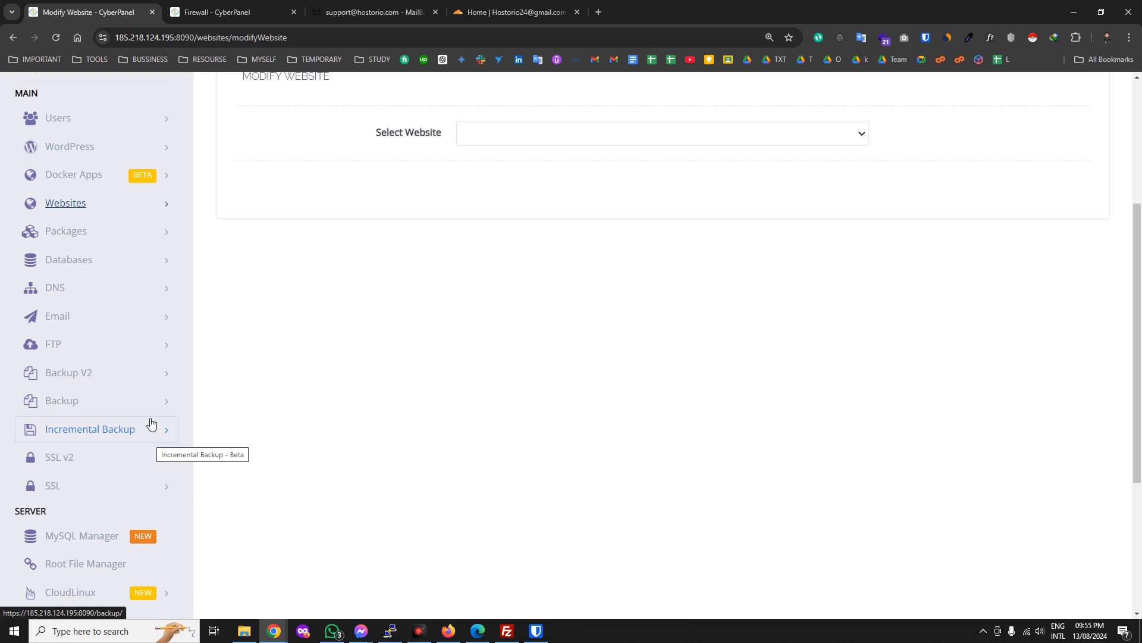
{"action": "scroll", "coordinate": [108, 551], "scroll_direction": "down", "scroll_amount": 3}
{"action": "scroll", "coordinate": [120, 515], "scroll_direction": "down", "scroll_amount": 1}
{"action": "scroll", "coordinate": [120, 515], "scroll_direction": "up", "scroll_amount": 6}
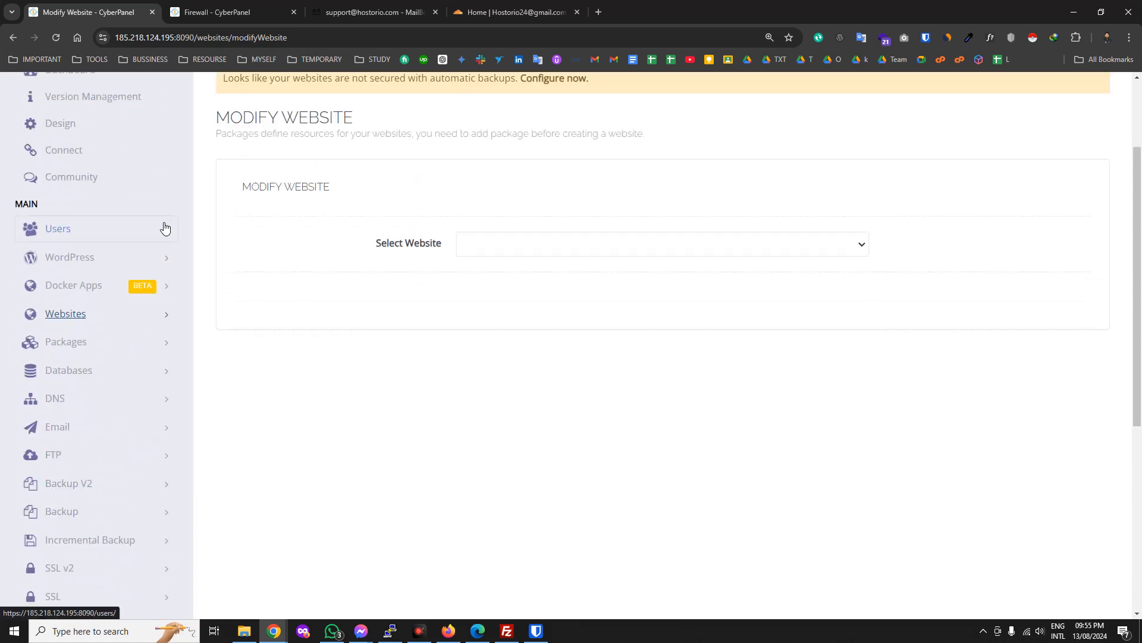
{"action": "left_click", "coordinate": [165, 228]}
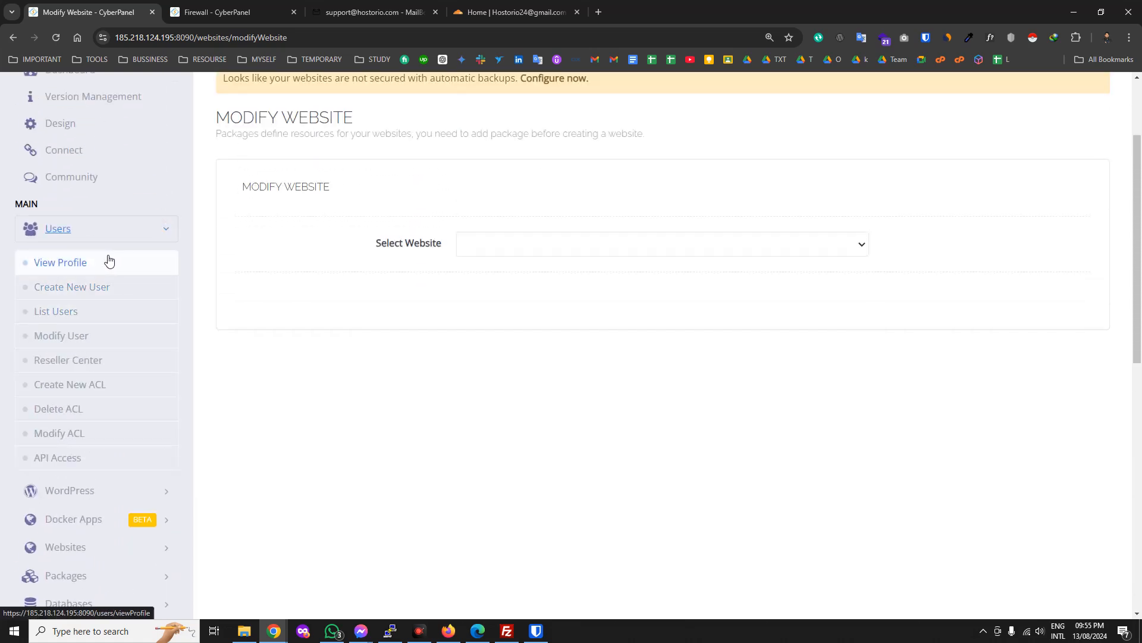
{"action": "scroll", "coordinate": [92, 370], "scroll_direction": "down", "scroll_amount": 1}
{"action": "scroll", "coordinate": [92, 370], "scroll_direction": "down", "scroll_amount": 4}
{"action": "left_click", "coordinate": [166, 262]}
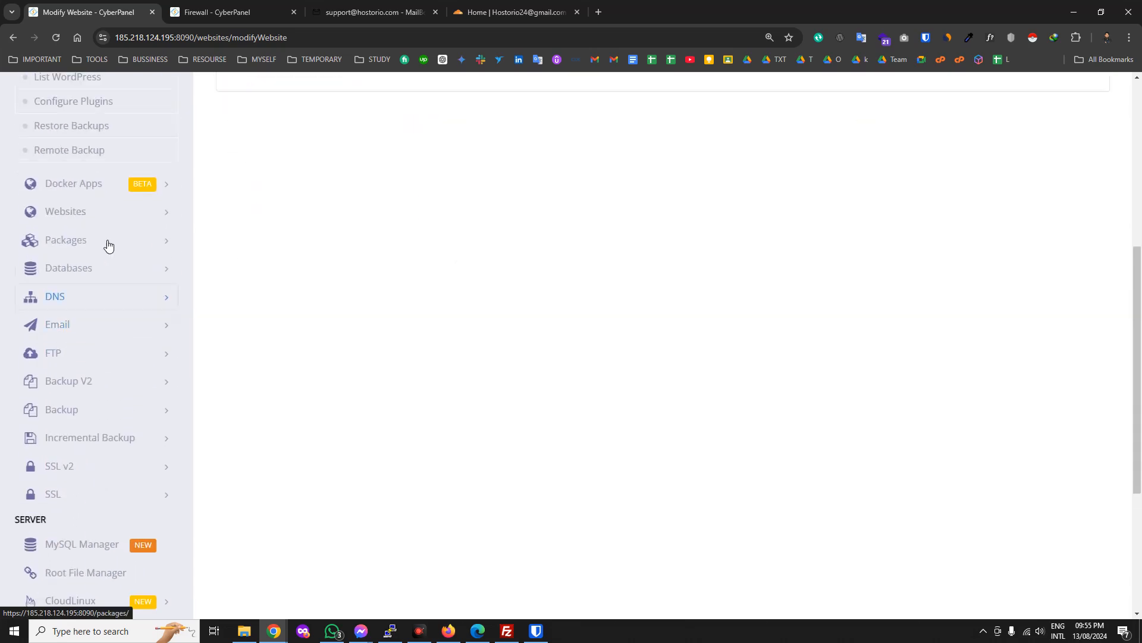
{"action": "left_click", "coordinate": [166, 241]}
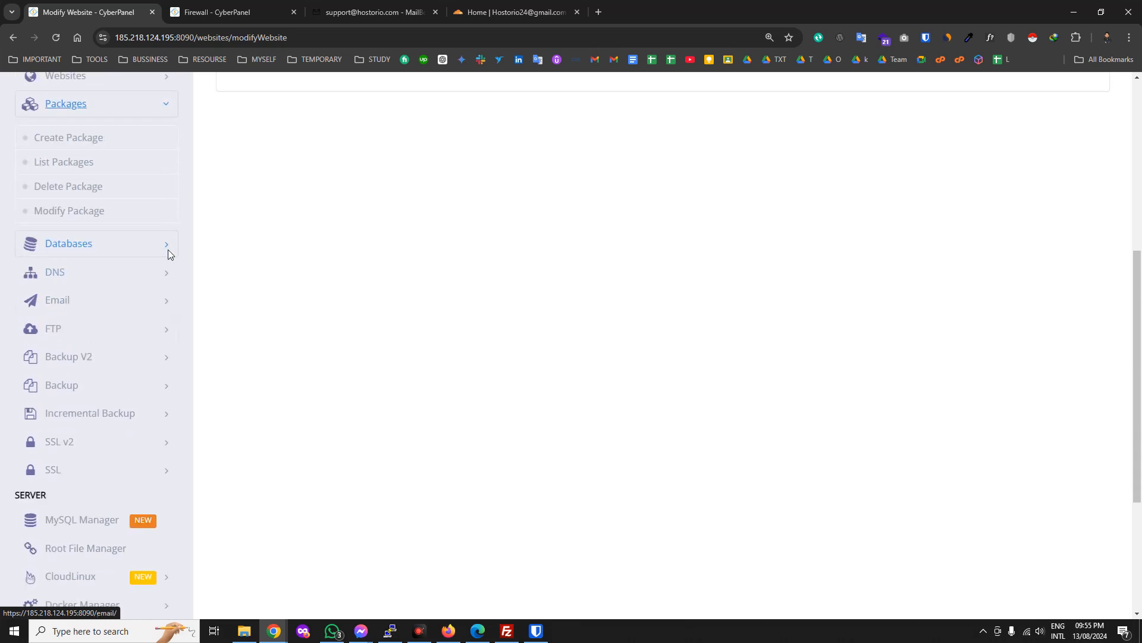
{"action": "scroll", "coordinate": [149, 279], "scroll_direction": "down", "scroll_amount": 3}
{"action": "scroll", "coordinate": [135, 307], "scroll_direction": "up", "scroll_amount": 3}
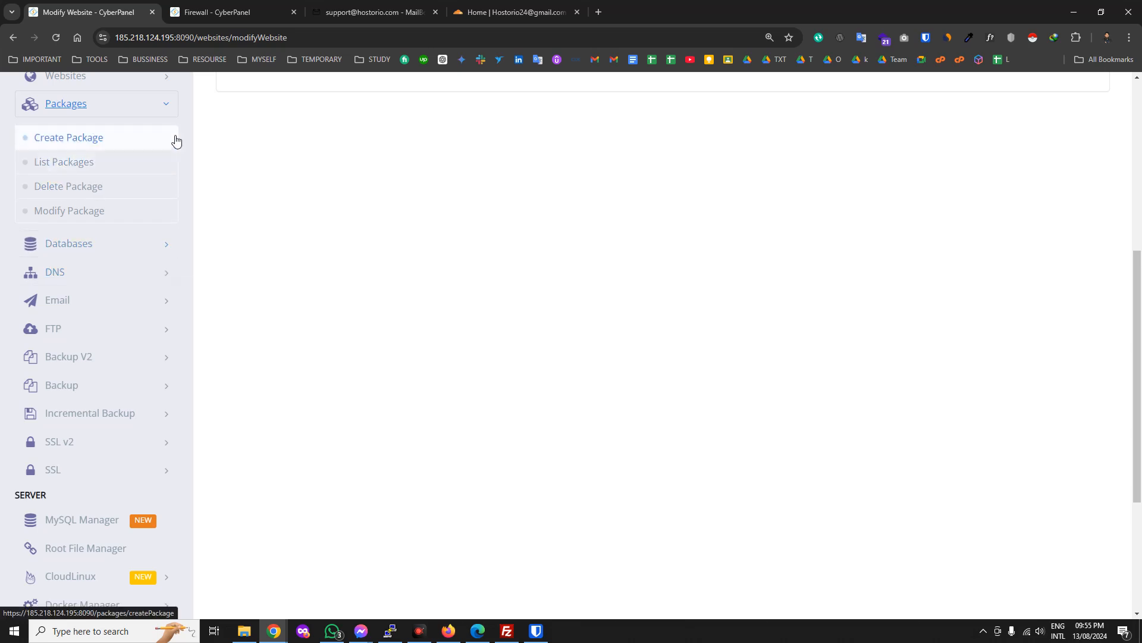
On the Create Package form, set Disk Space to 1000 MB.
{"action": "left_click", "coordinate": [85, 143]}
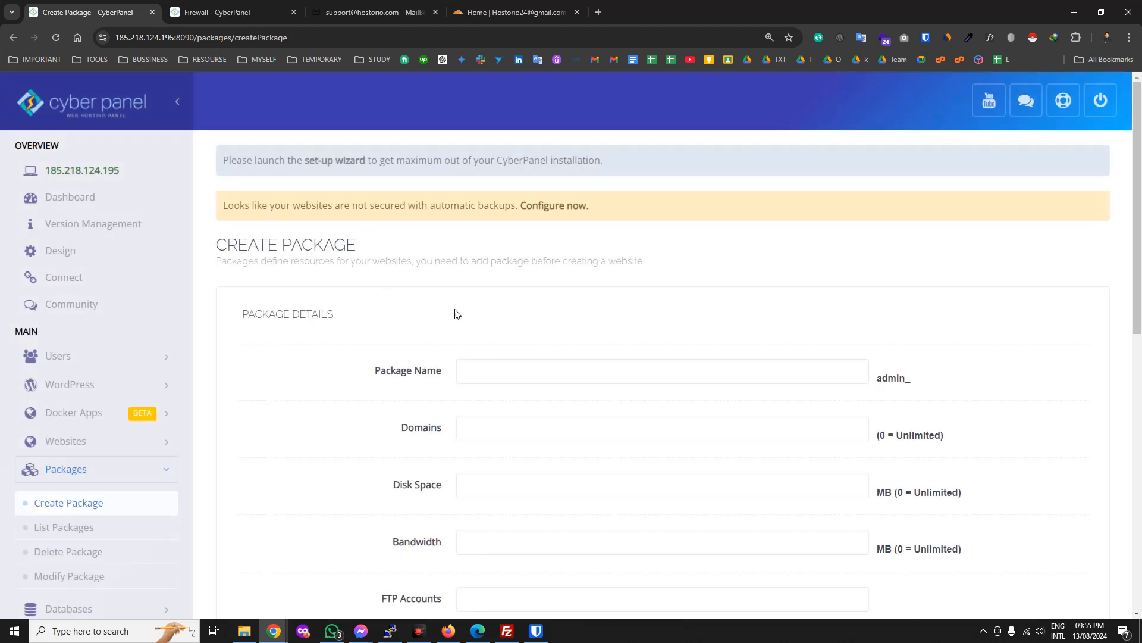
{"action": "scroll", "coordinate": [476, 393], "scroll_direction": "down", "scroll_amount": 1}
{"action": "left_click", "coordinate": [479, 371]}
{"action": "scroll", "coordinate": [489, 378], "scroll_direction": "down", "scroll_amount": 3}
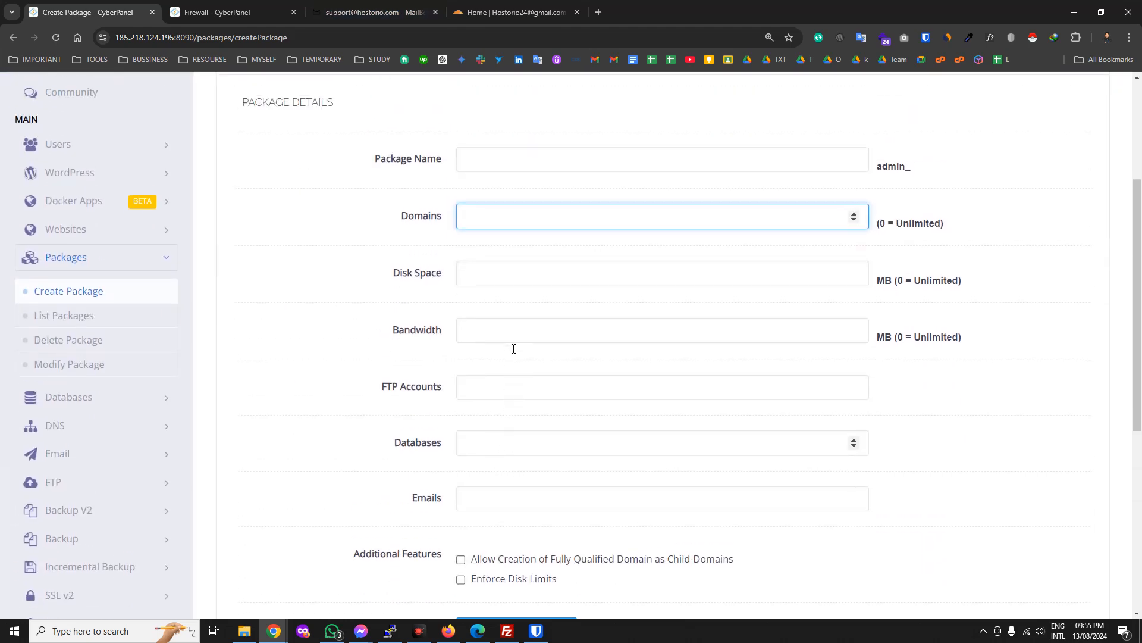
{"action": "scroll", "coordinate": [514, 348], "scroll_direction": "up", "scroll_amount": 1}
{"action": "left_click", "coordinate": [492, 309]}
{"action": "left_click", "coordinate": [482, 303]}
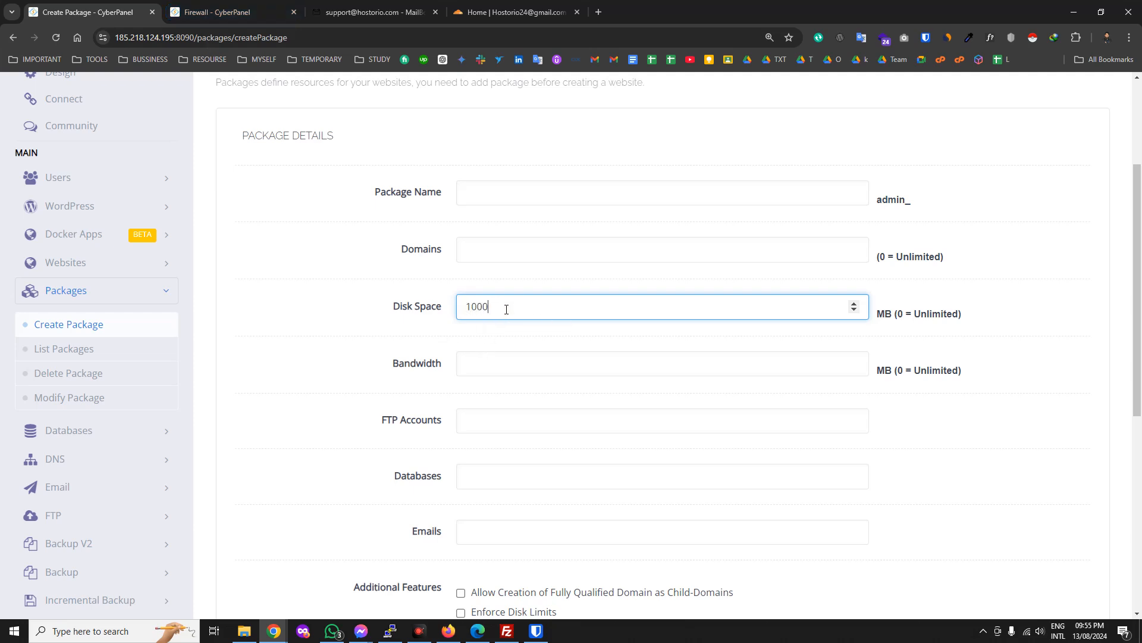
{"action": "left_click_drag", "start_coordinate": [490, 320], "coordinate": [457, 334]}
{"action": "left_click", "coordinate": [500, 308]}
{"action": "double_click", "coordinate": [500, 308]}
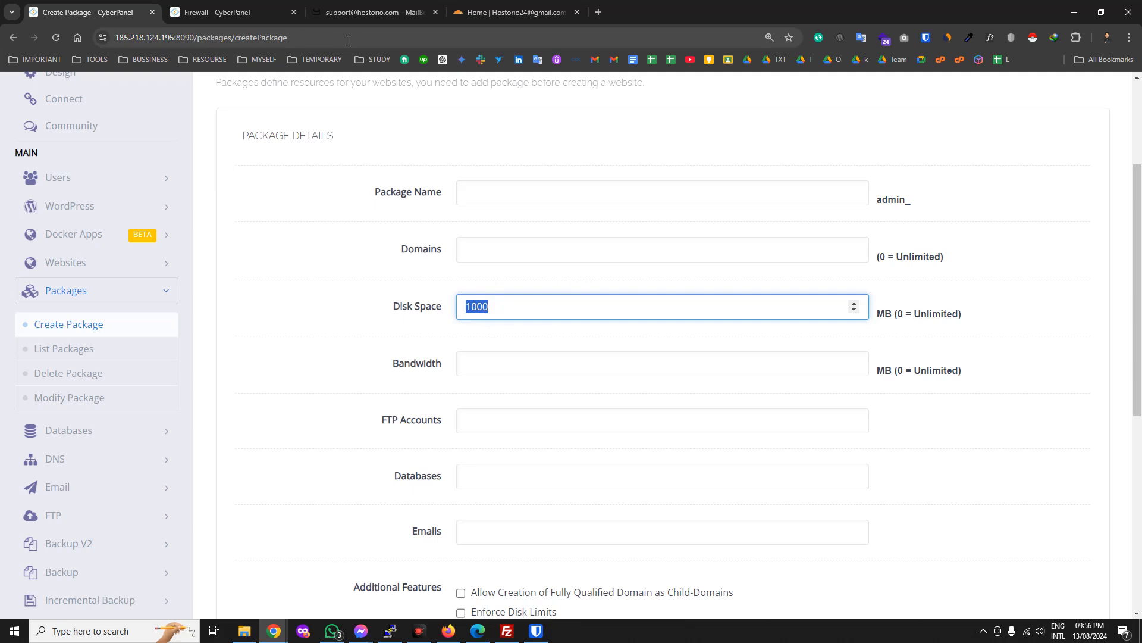
{"action": "left_click", "coordinate": [525, 365]}
{"action": "scroll", "coordinate": [492, 586], "scroll_direction": "down", "scroll_amount": 2}
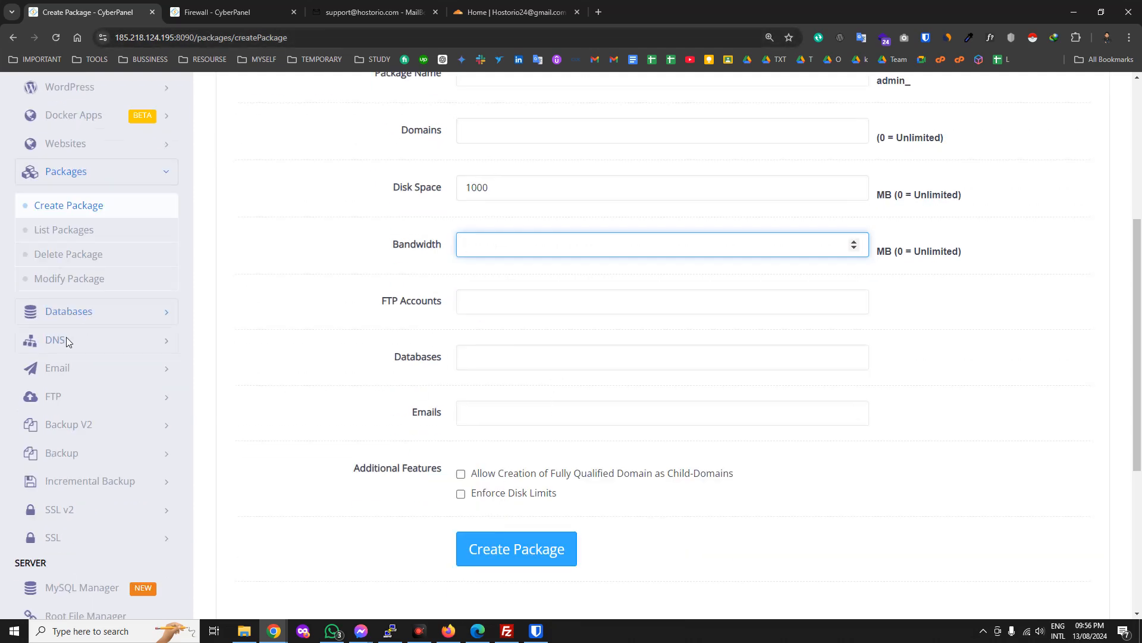
Expand the Databases and DNS sections in the sidebar.
{"action": "left_click", "coordinate": [153, 313]}
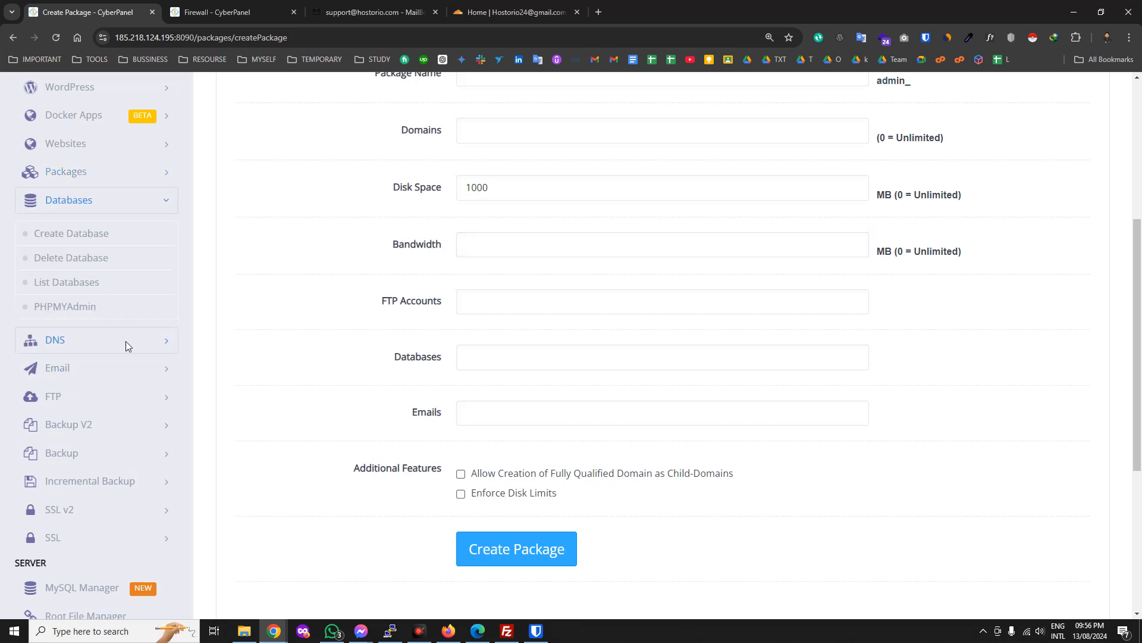
{"action": "left_click", "coordinate": [126, 340]}
{"action": "scroll", "coordinate": [134, 457], "scroll_direction": "down", "scroll_amount": 3}
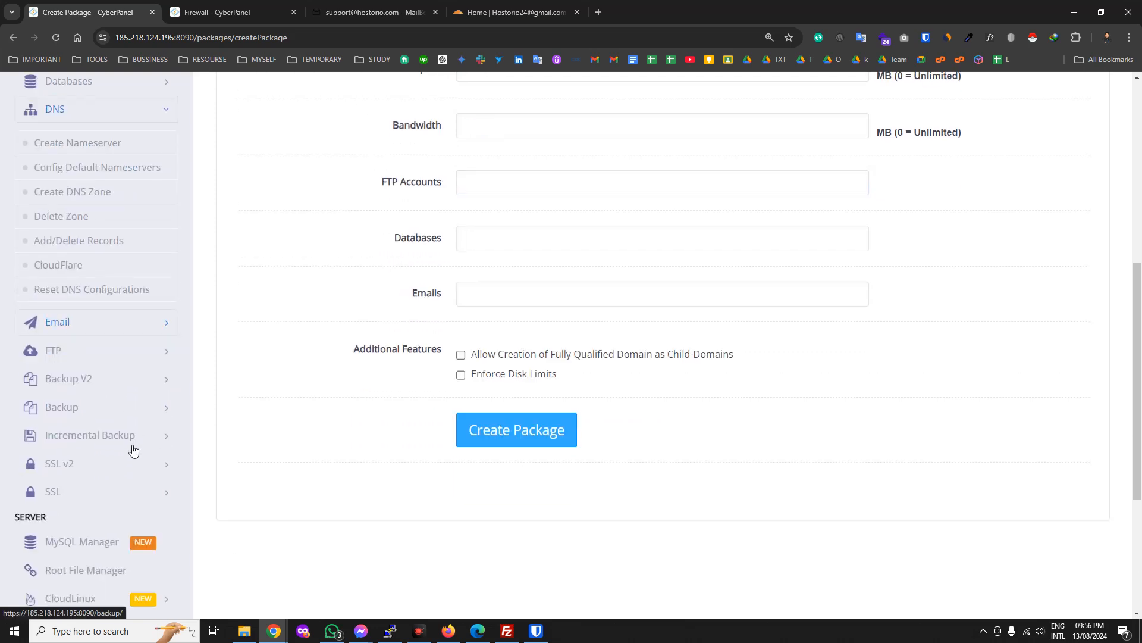
{"action": "scroll", "coordinate": [115, 252], "scroll_direction": "up", "scroll_amount": 2}
Open Create Nameserver, check the firewall tab, expand DNS, and return to the Create Nameserver tab.
{"action": "left_click", "coordinate": [90, 203]}
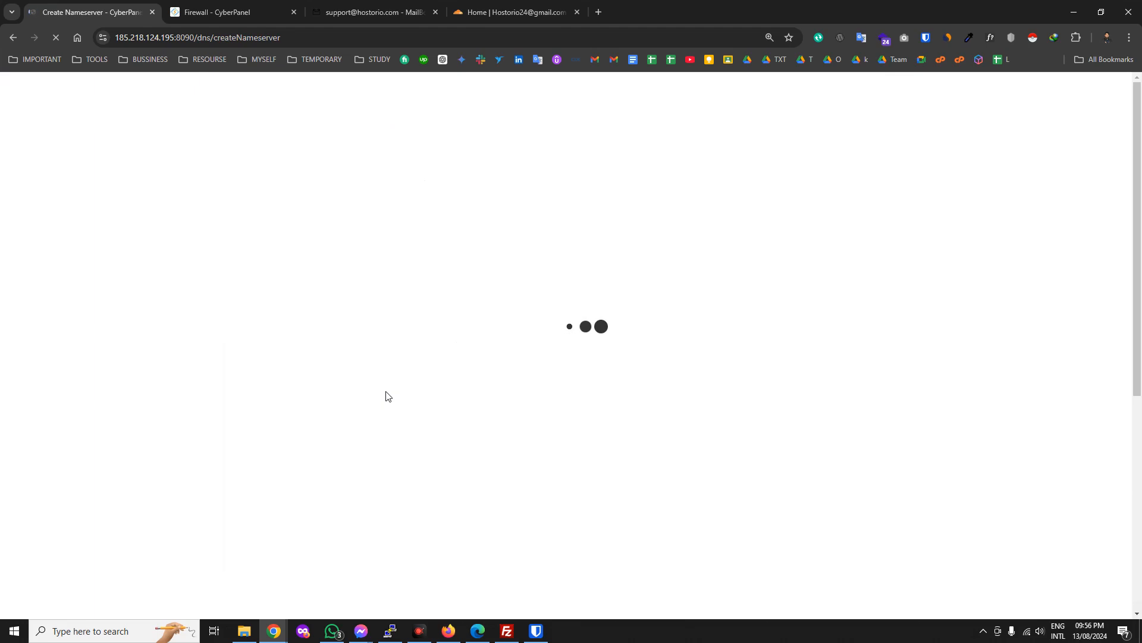
{"action": "left_click", "coordinate": [238, 11]}
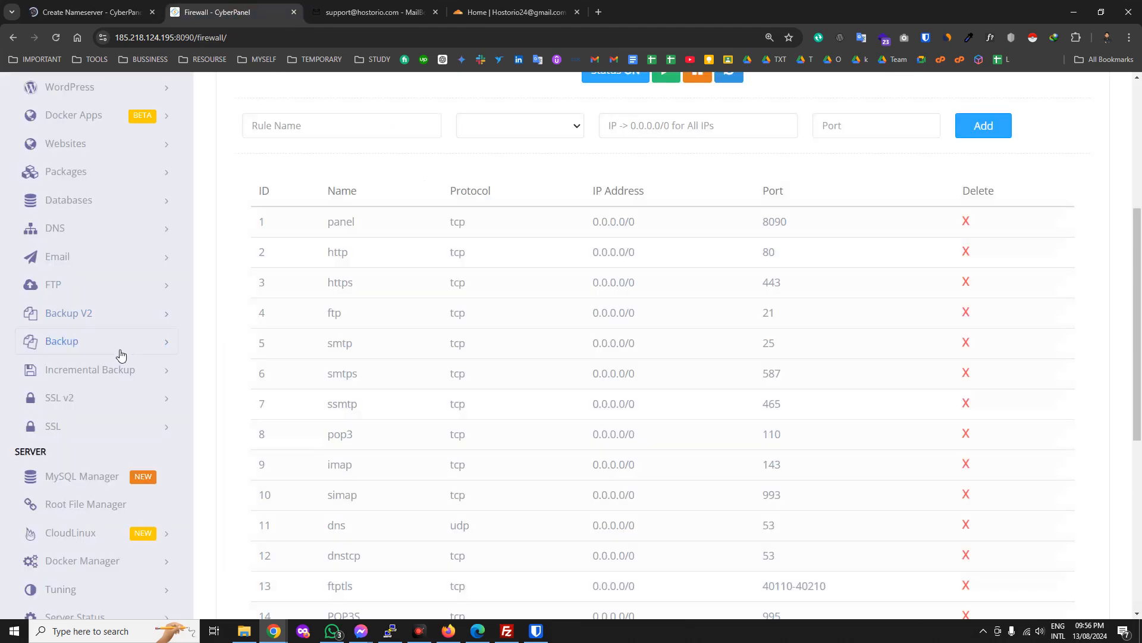
{"action": "scroll", "coordinate": [165, 246], "scroll_direction": "up", "scroll_amount": 1}
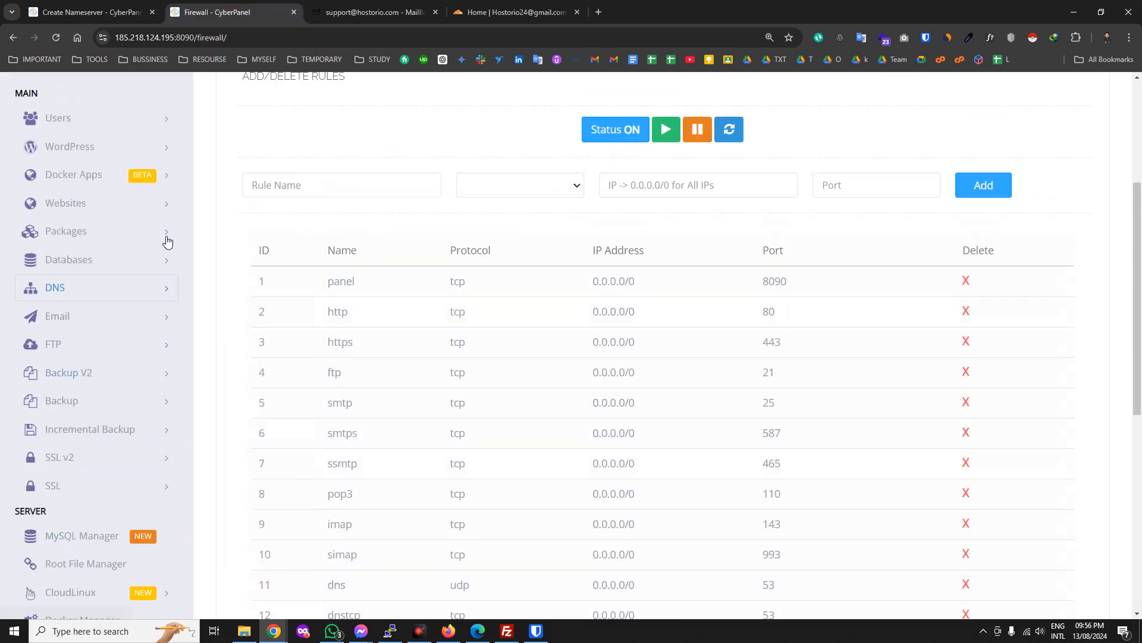
{"action": "left_click", "coordinate": [157, 289]}
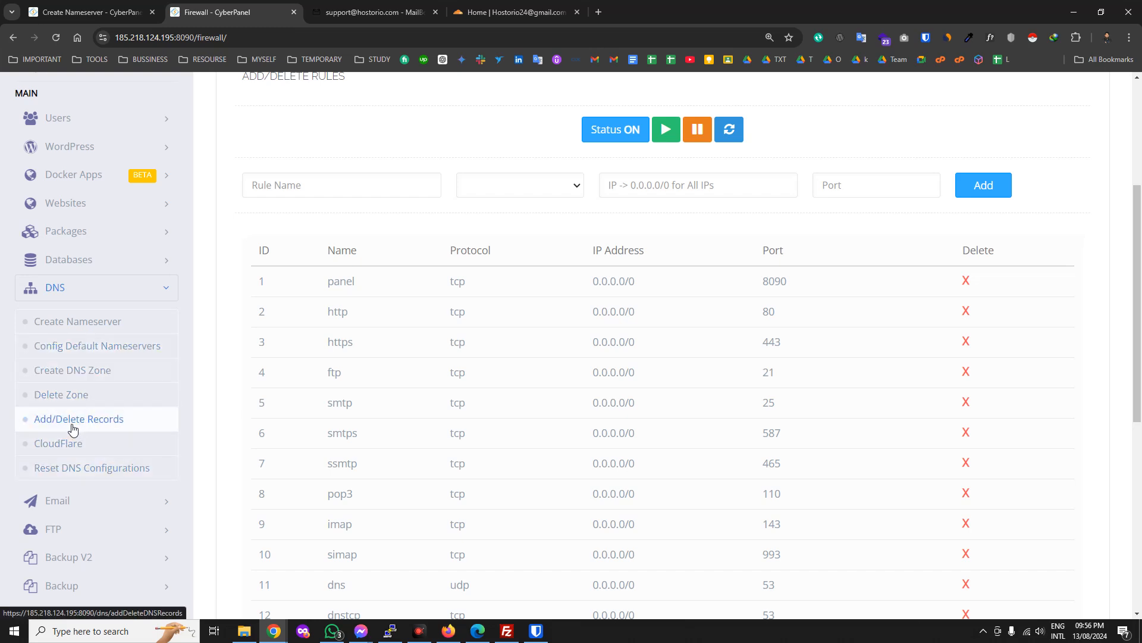
{"action": "left_click", "coordinate": [139, 5]}
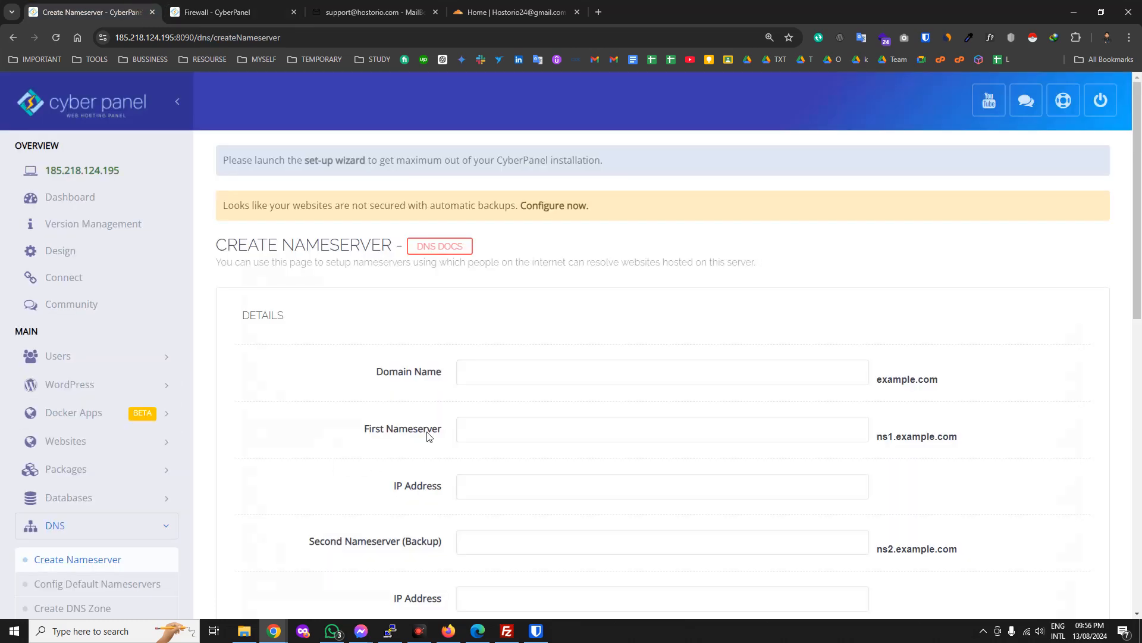
{"action": "scroll", "coordinate": [496, 382], "scroll_direction": "down", "scroll_amount": 2}
Enter domain hostorio.com and first nameserver ns1.hostorio.com with IP 185.218.124.195.
{"action": "left_click", "coordinate": [514, 259]}
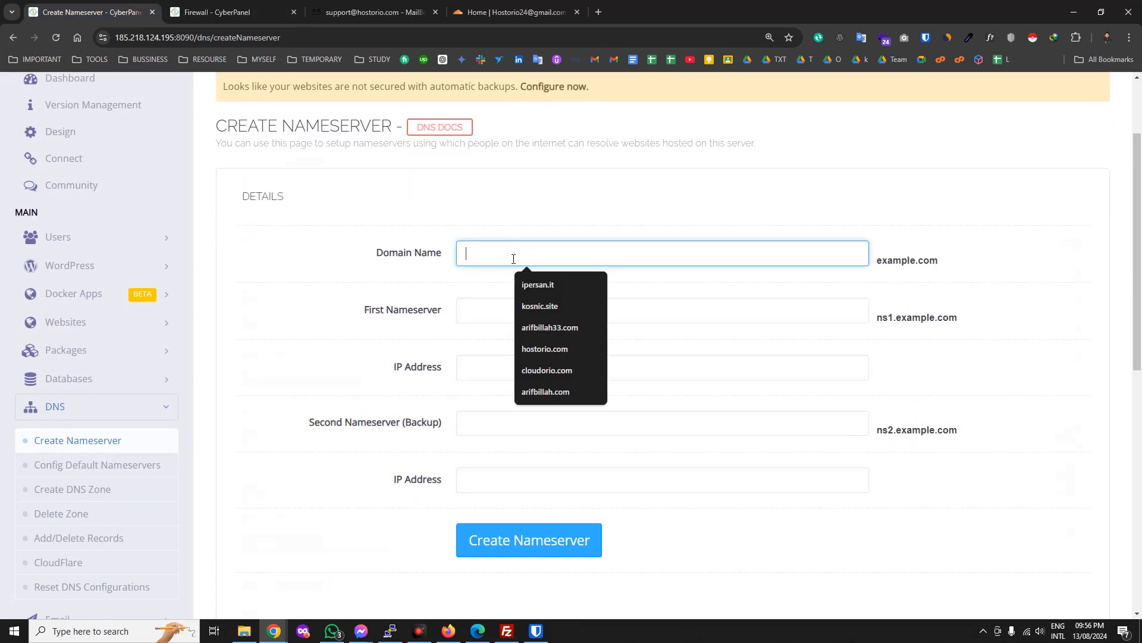
{"action": "left_click", "coordinate": [545, 353]}
{"action": "left_click", "coordinate": [474, 309]}
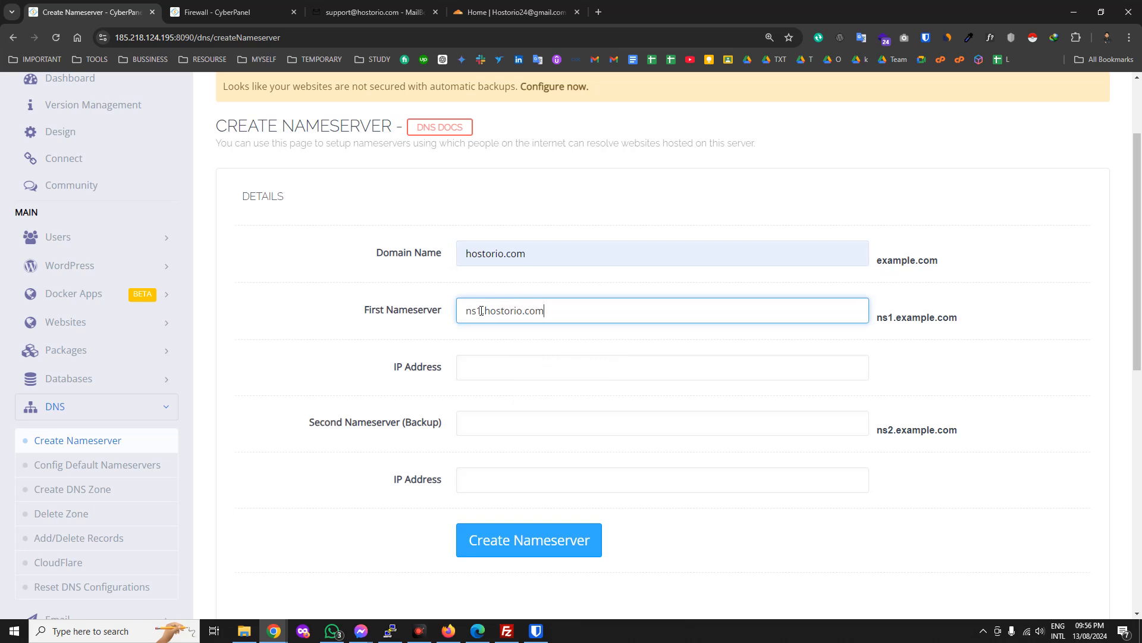
{"action": "left_click", "coordinate": [486, 364]}
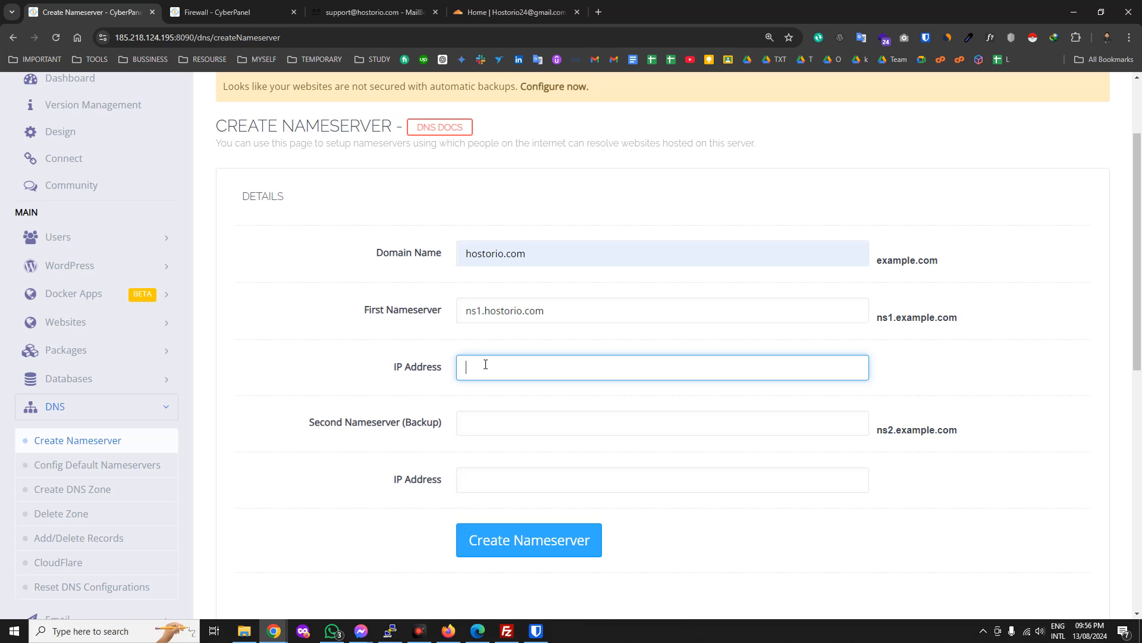
{"action": "key", "text": "super+v"}
{"action": "scroll", "coordinate": [553, 524], "scroll_direction": "down", "scroll_amount": 1}
{"action": "scroll", "coordinate": [553, 524], "scroll_direction": "down", "scroll_amount": 2}
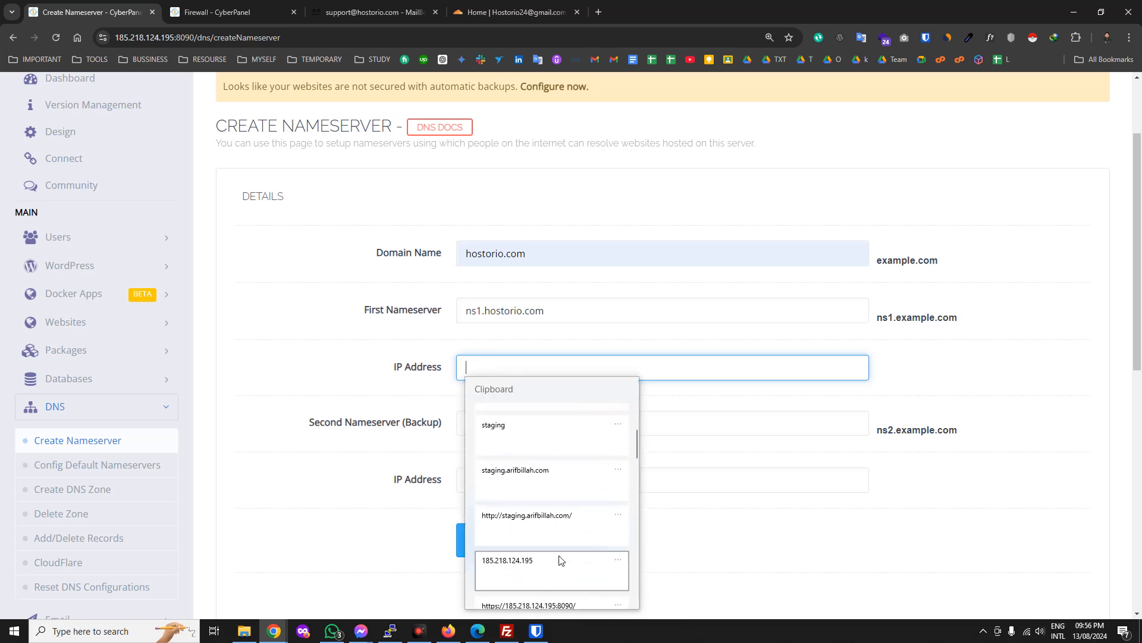
{"action": "left_click", "coordinate": [553, 561]}
Fill in the second nameserver ns2.hostorio.com with IP 185.218.124.195.
{"action": "left_click_drag", "start_coordinate": [539, 312], "coordinate": [456, 310]}
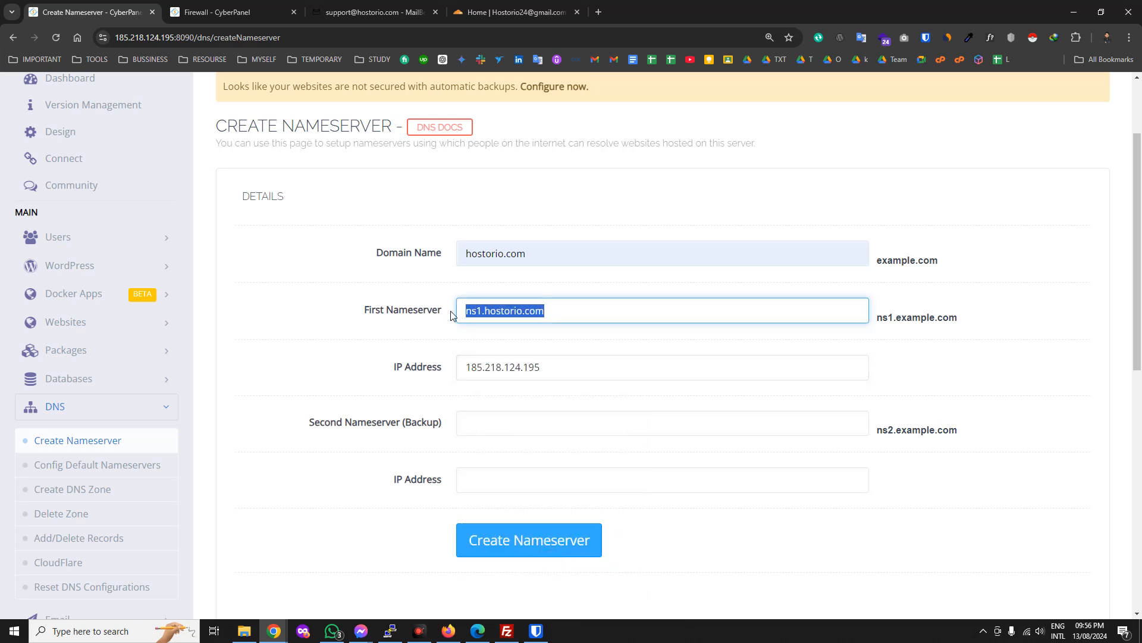
{"action": "key", "text": "ctrl+c"}
{"action": "left_click", "coordinate": [485, 424]}
{"action": "key", "text": "ctrl+v"}
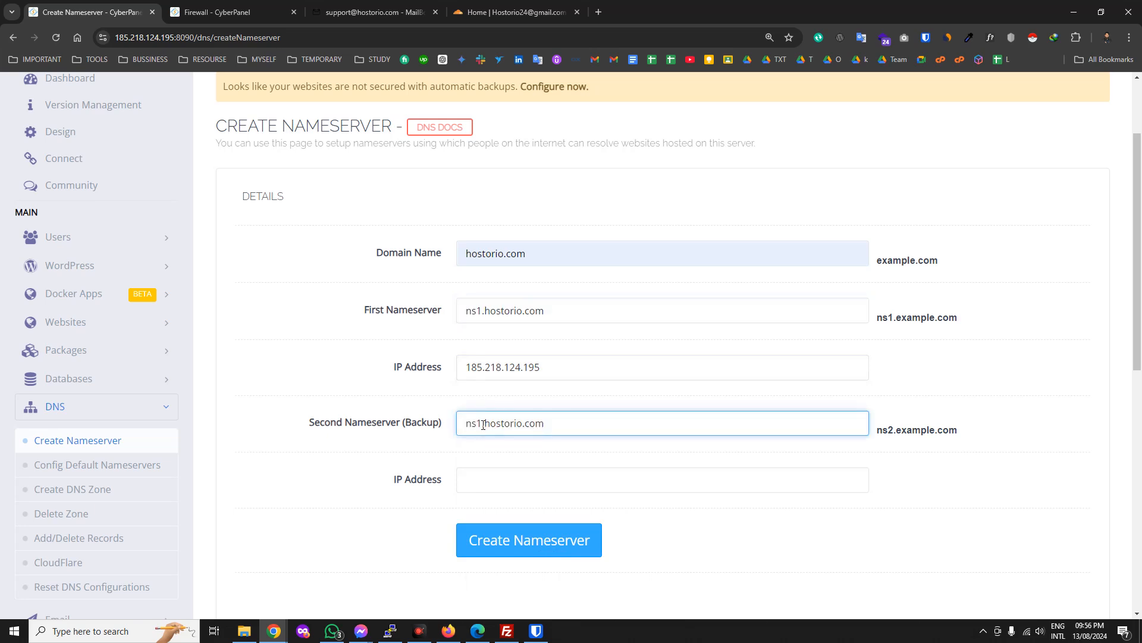
{"action": "type", "text": "2"}
{"action": "left_click", "coordinate": [478, 477]}
{"action": "key", "text": "super+v"}
{"action": "scroll", "coordinate": [542, 386], "scroll_direction": "down", "scroll_amount": 3}
{"action": "scroll", "coordinate": [539, 417], "scroll_direction": "down", "scroll_amount": 2}
{"action": "left_click", "coordinate": [544, 393]}
Submit the form with Create Nameserver to create both nameservers.
{"action": "left_click", "coordinate": [520, 546]}
{"action": "scroll", "coordinate": [821, 467], "scroll_direction": "up", "scroll_amount": 1}
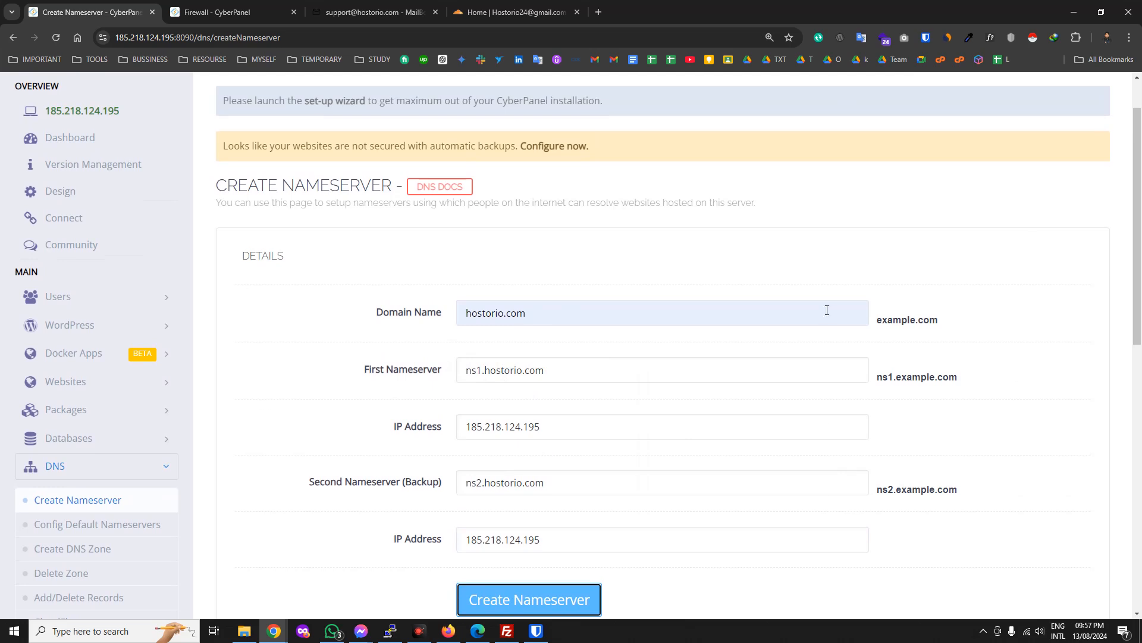
{"action": "left_click_drag", "start_coordinate": [582, 376], "coordinate": [467, 393]}
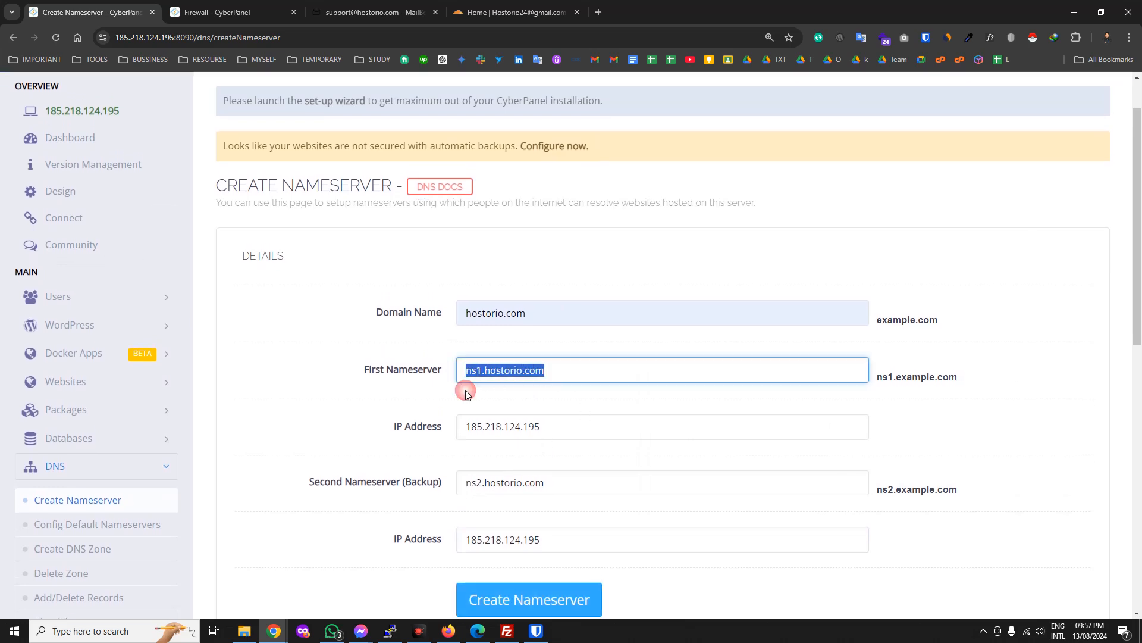
{"action": "left_click_drag", "start_coordinate": [539, 539], "coordinate": [459, 565]}
{"action": "scroll", "coordinate": [529, 498], "scroll_direction": "down", "scroll_amount": 1}
{"action": "scroll", "coordinate": [529, 498], "scroll_direction": "down", "scroll_amount": 3}
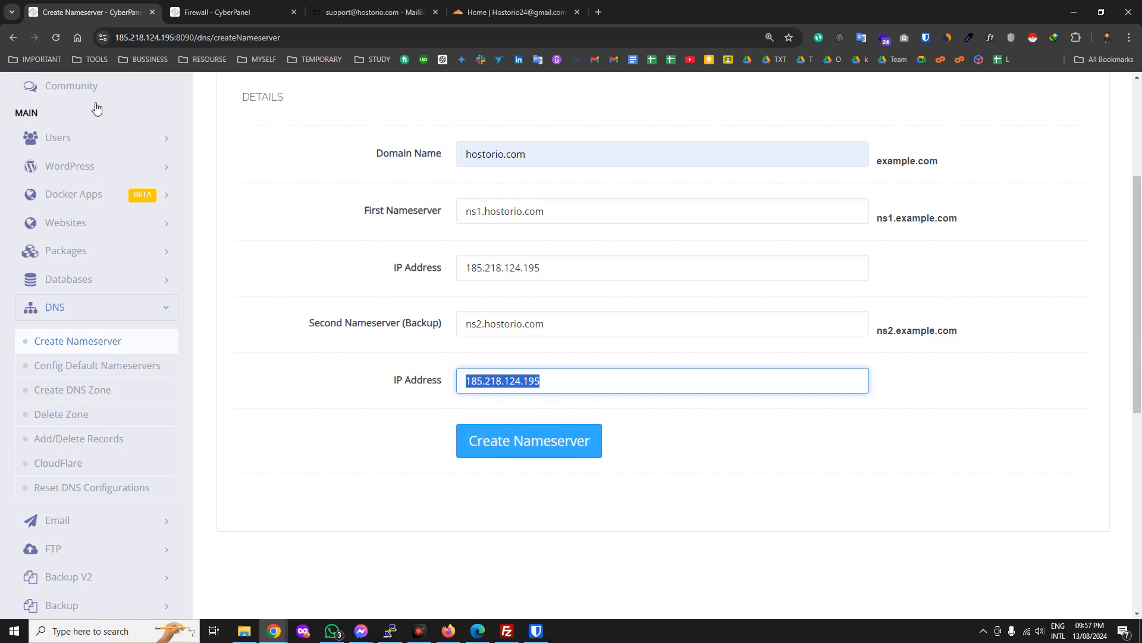
{"action": "scroll", "coordinate": [101, 104], "scroll_direction": "up", "scroll_amount": 4}
{"action": "scroll", "coordinate": [429, 508], "scroll_direction": "down", "scroll_amount": 4}
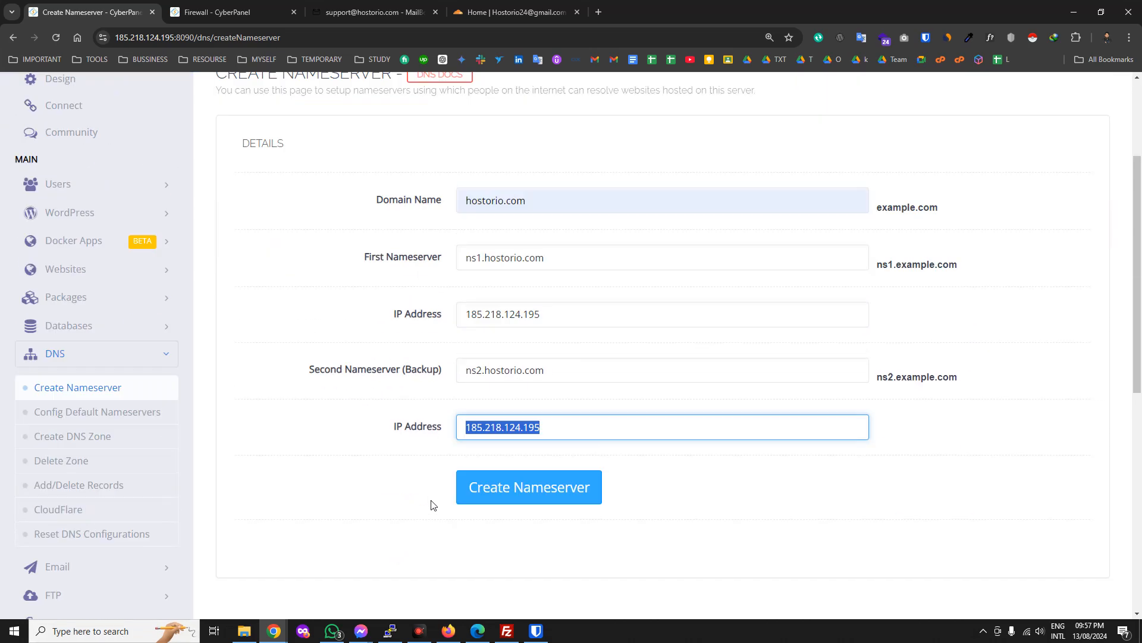
{"action": "left_click", "coordinate": [525, 417]}
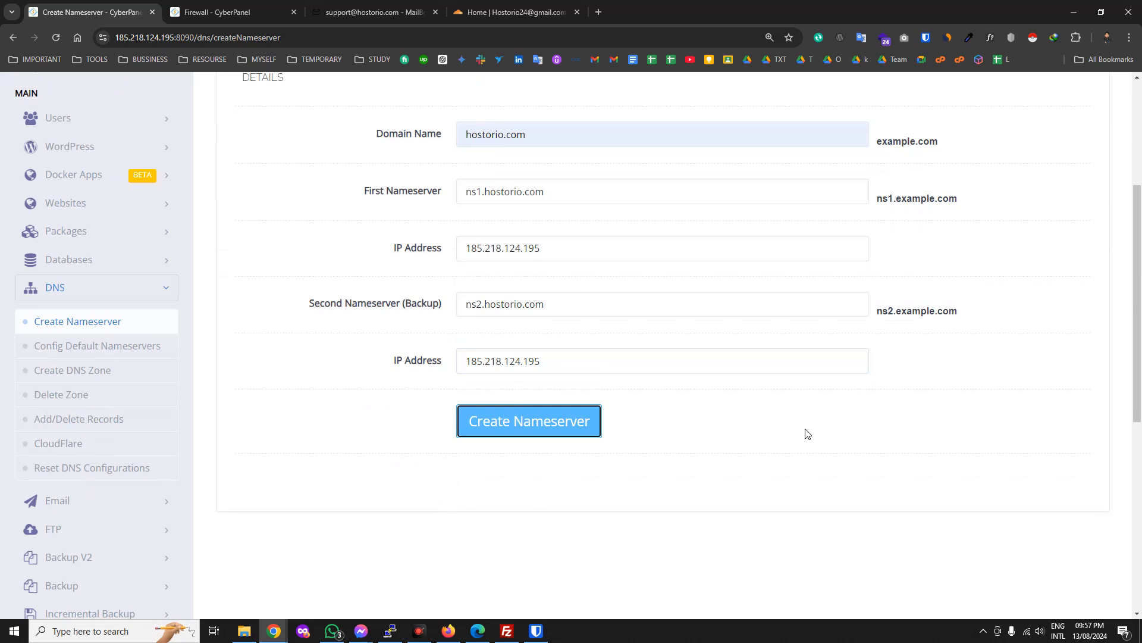
Check the nameservers-created confirmation, then go to the DNS Add/Delete Records page.
{"action": "scroll", "coordinate": [821, 434], "scroll_direction": "up", "scroll_amount": 4}
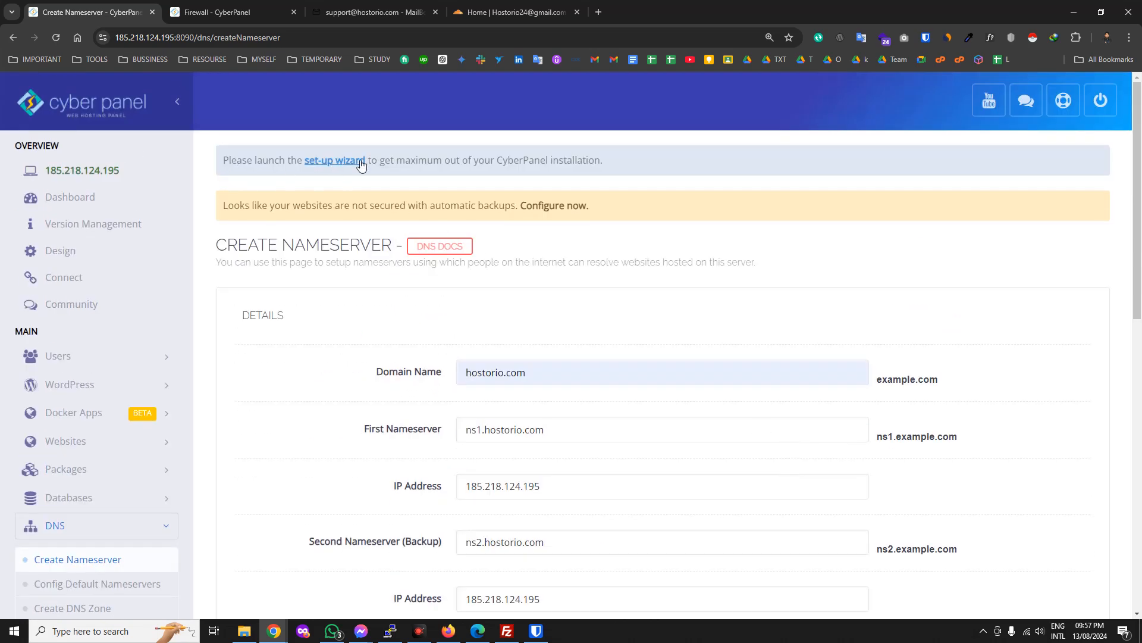
{"action": "triple_click", "coordinate": [539, 159]}
{"action": "left_click", "coordinate": [541, 370]}
{"action": "scroll", "coordinate": [650, 464], "scroll_direction": "down", "scroll_amount": 2}
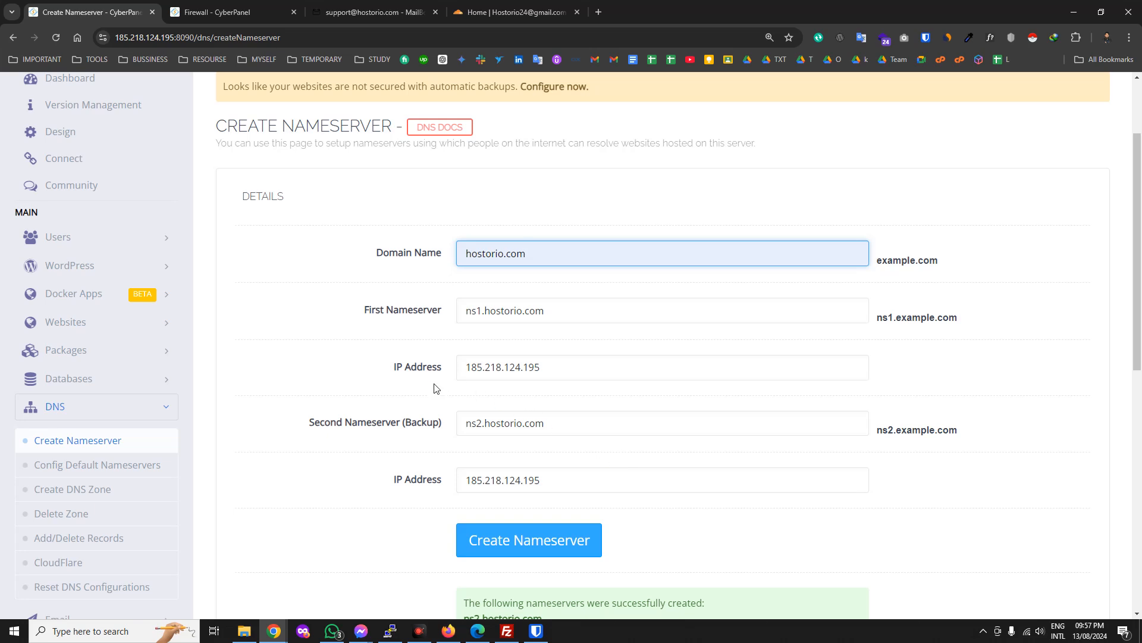
{"action": "scroll", "coordinate": [429, 379], "scroll_direction": "down", "scroll_amount": 3}
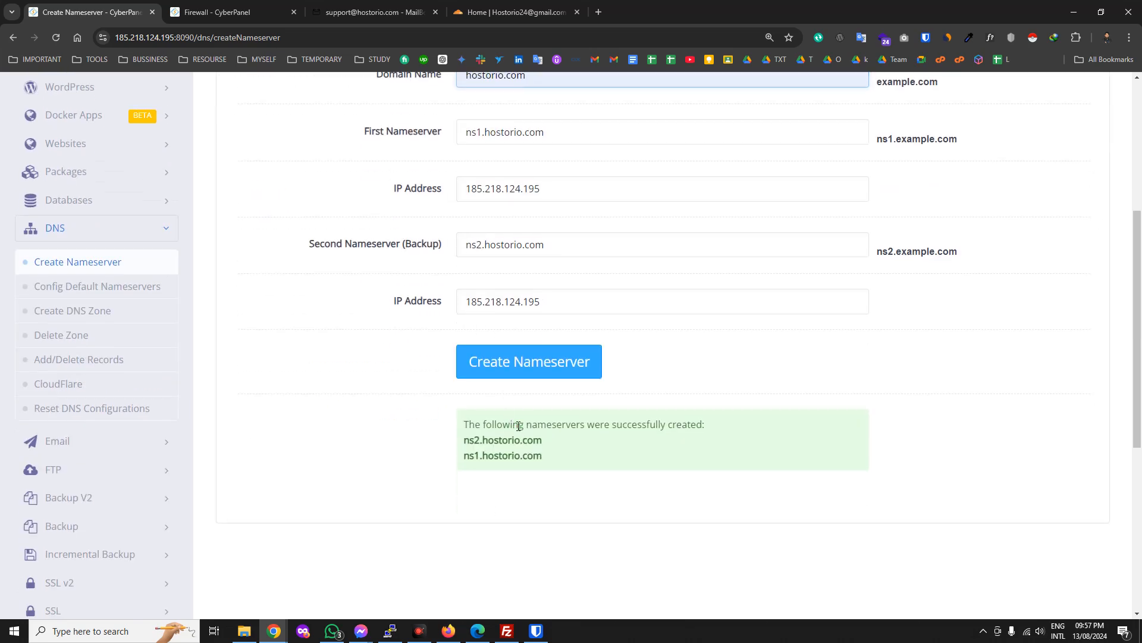
{"action": "triple_click", "coordinate": [517, 425]}
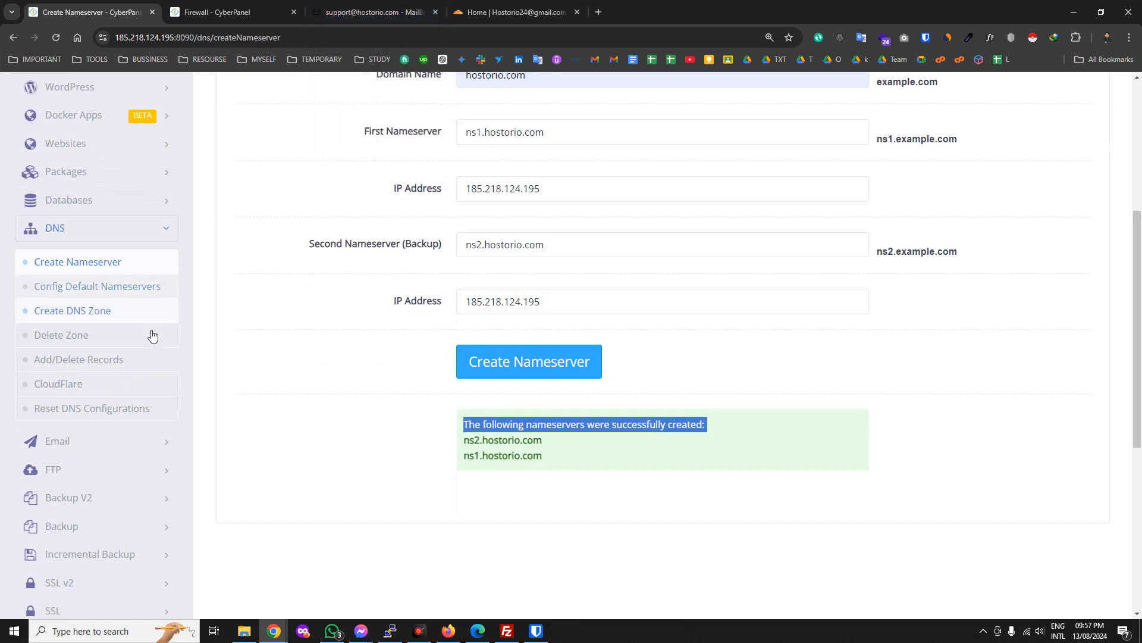
{"action": "left_click", "coordinate": [112, 360]}
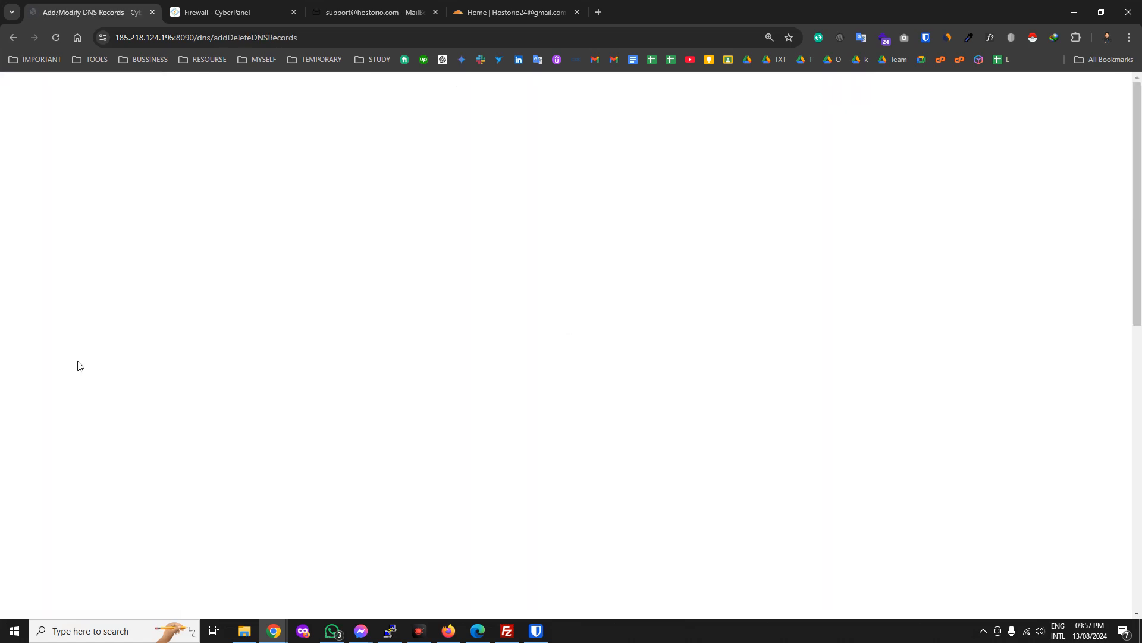
Browse the Select Domain dropdown and glance at the Cloudflare tab before returning.
{"action": "left_click", "coordinate": [605, 371]}
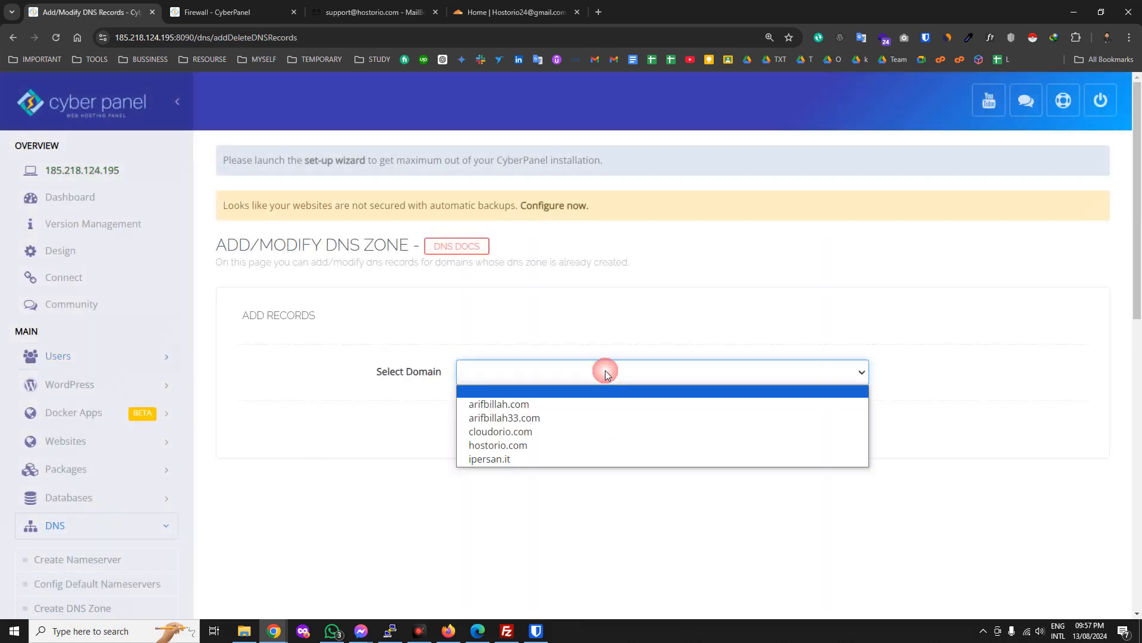
{"action": "key", "text": "Up"}
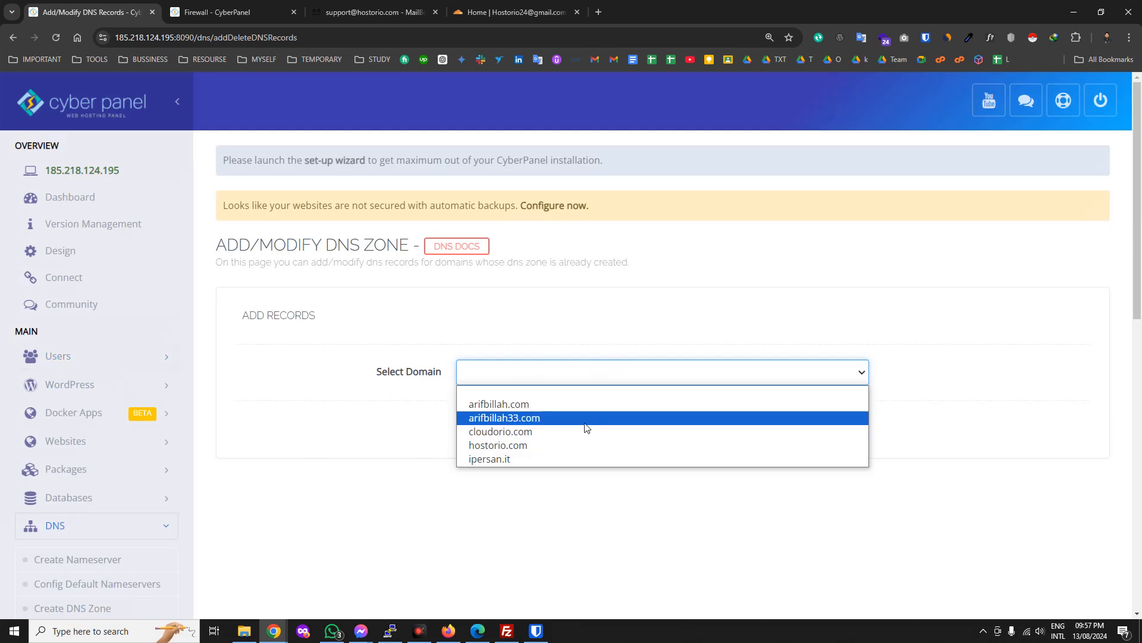
{"action": "left_click", "coordinate": [499, 7]}
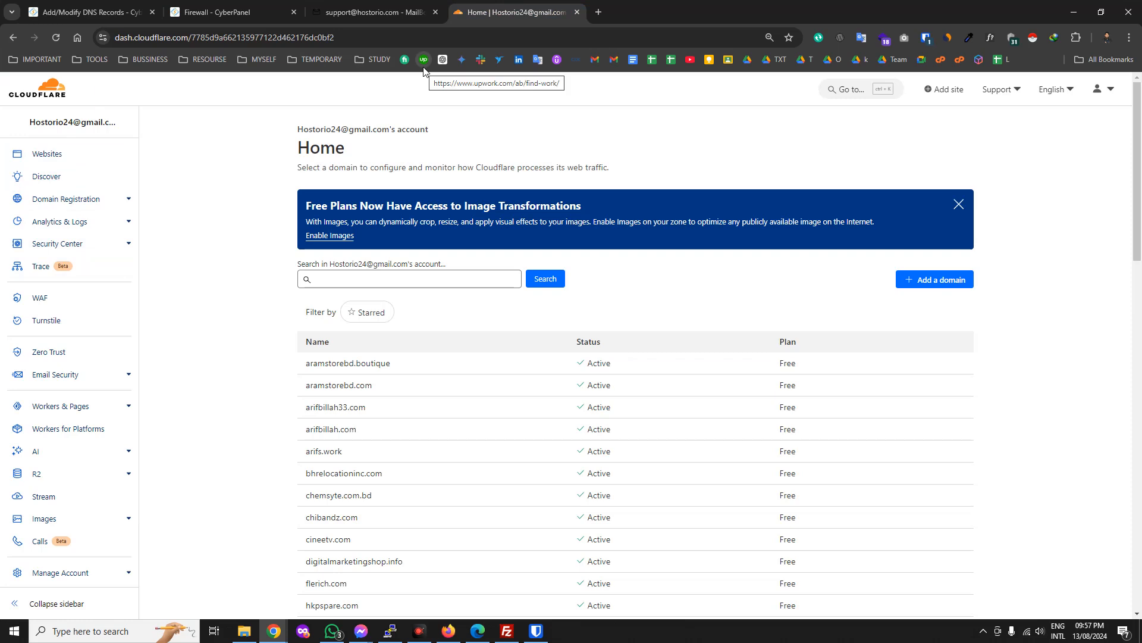
{"action": "left_click", "coordinate": [69, 11]}
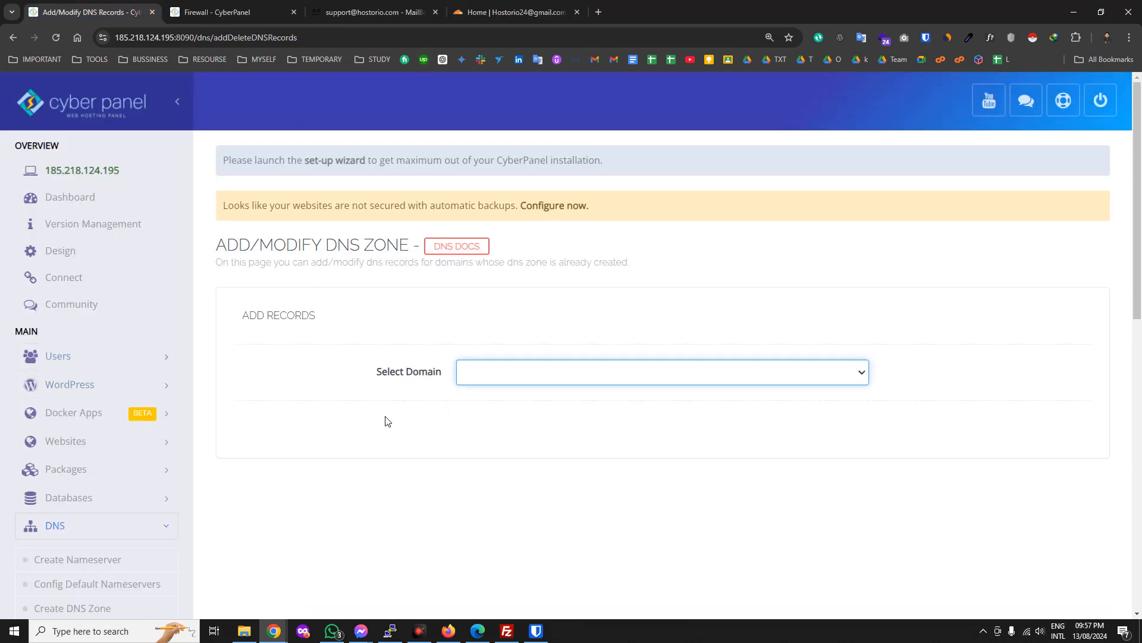
Collapse the DNS menu and scroll through the Add Records form.
{"action": "left_click", "coordinate": [155, 523]}
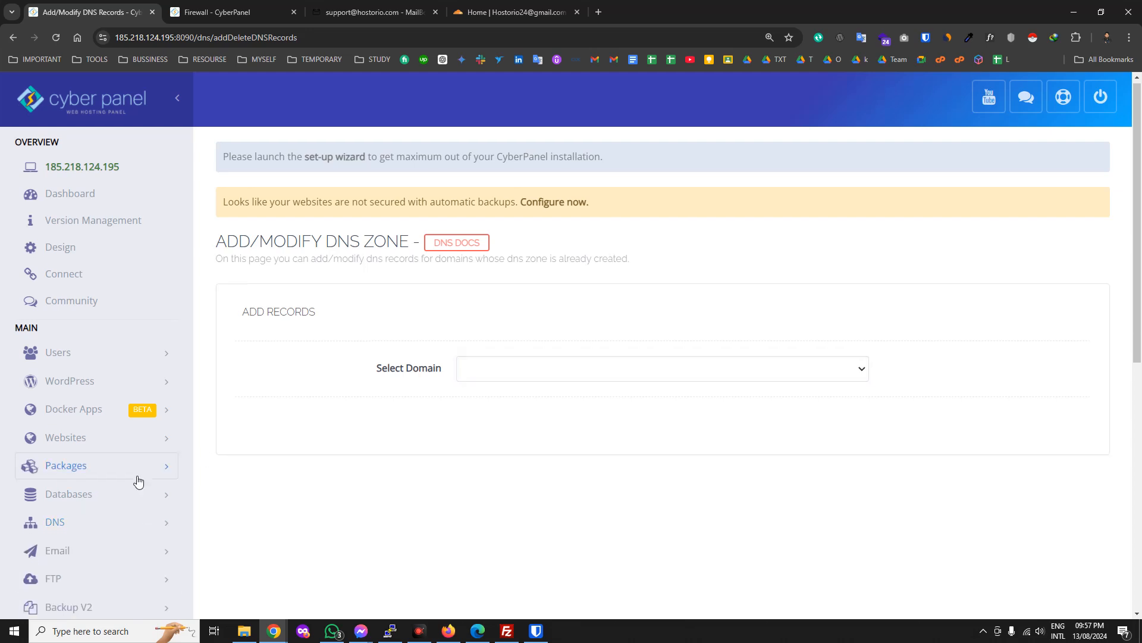
{"action": "scroll", "coordinate": [138, 480], "scroll_direction": "down", "scroll_amount": 1}
{"action": "scroll", "coordinate": [138, 479], "scroll_direction": "down", "scroll_amount": 1}
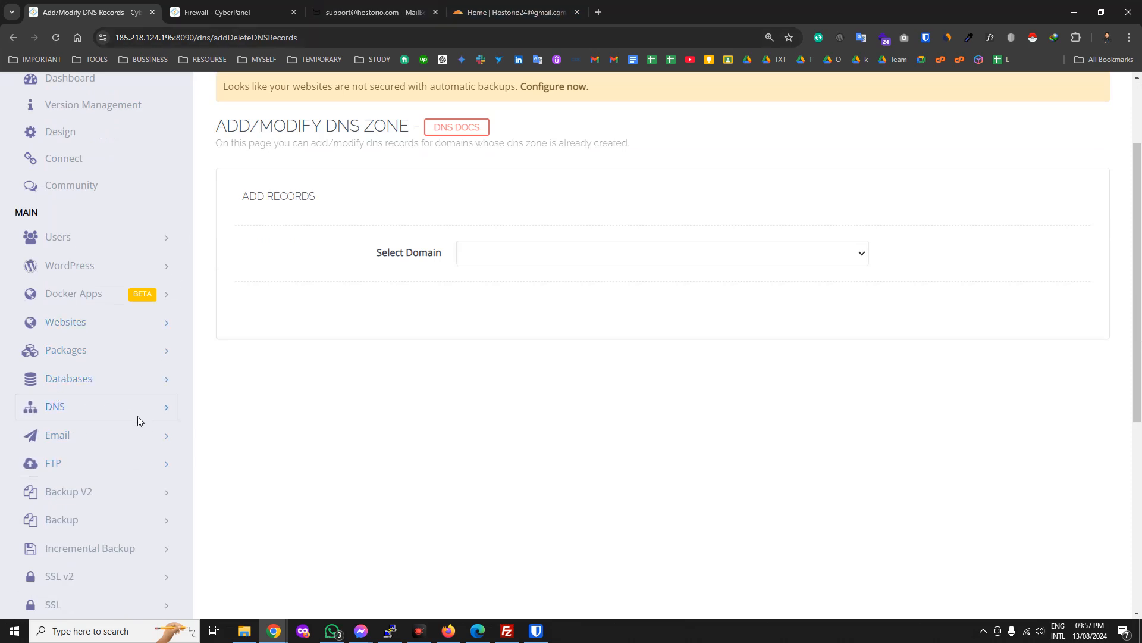
{"action": "scroll", "coordinate": [135, 494], "scroll_direction": "down", "scroll_amount": 2}
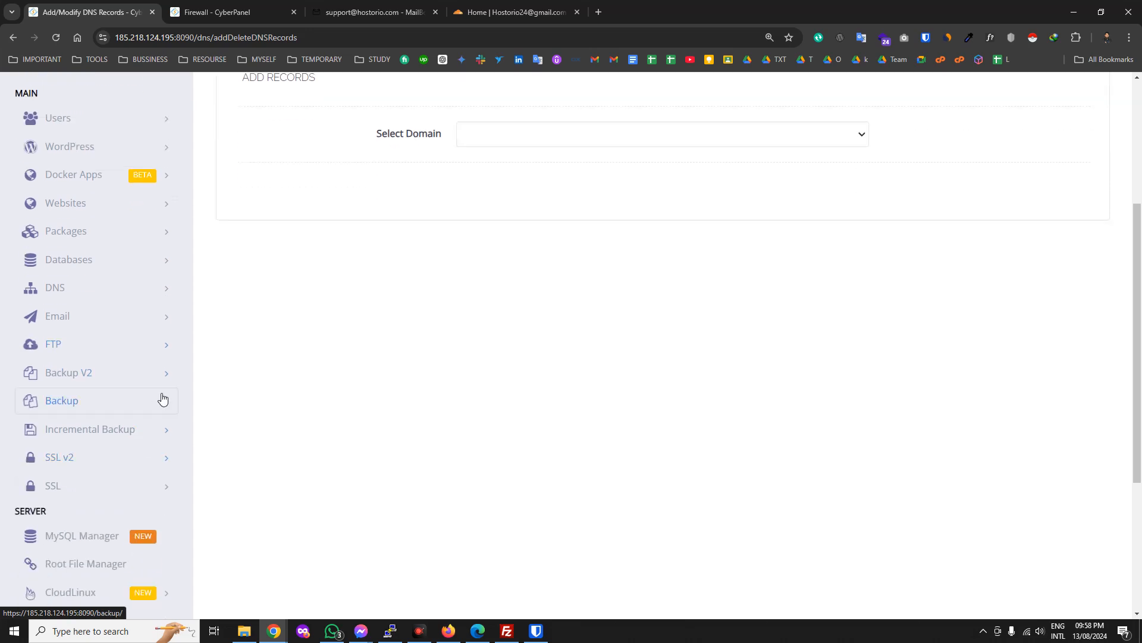
{"action": "scroll", "coordinate": [152, 444], "scroll_direction": "down", "scroll_amount": 3}
{"action": "scroll", "coordinate": [140, 489], "scroll_direction": "down", "scroll_amount": 1}
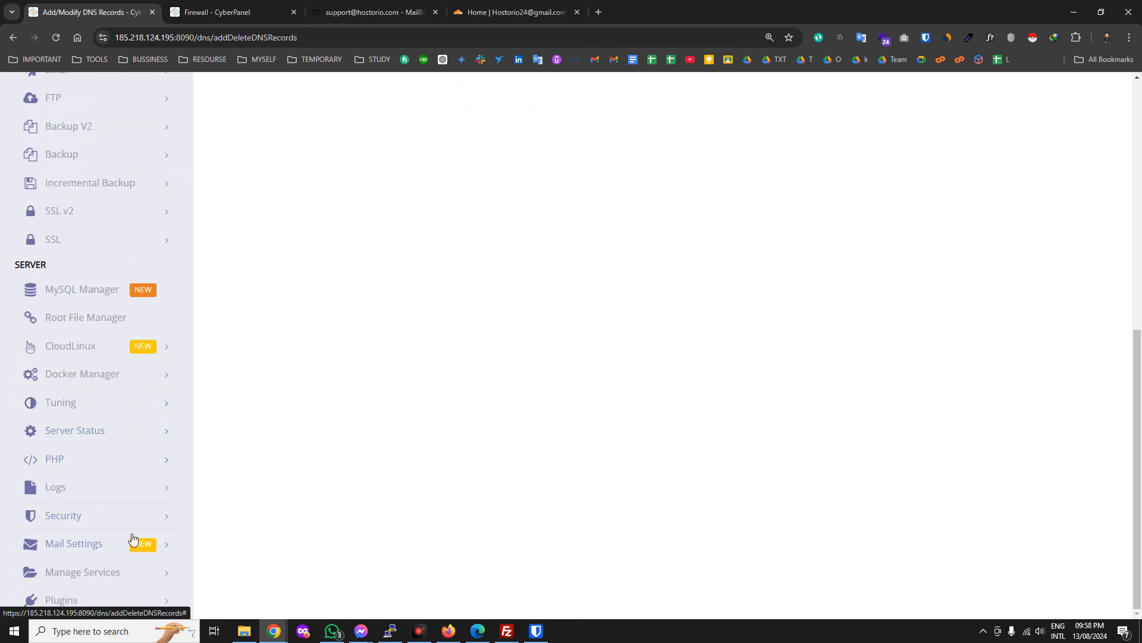
{"action": "scroll", "coordinate": [661, 437], "scroll_direction": "up", "scroll_amount": 8}
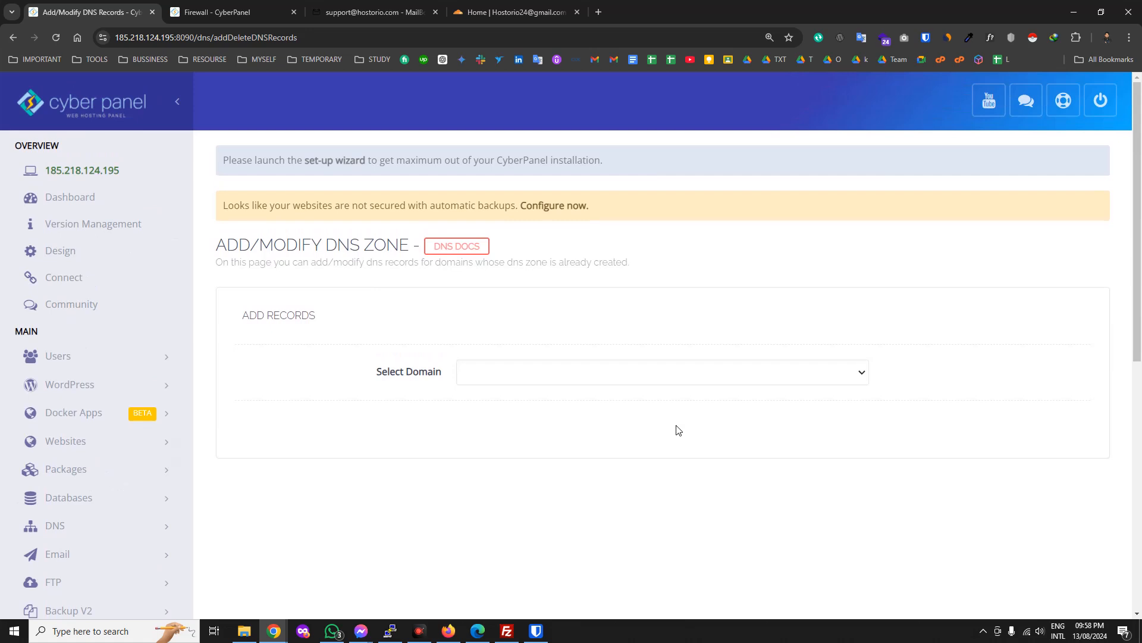